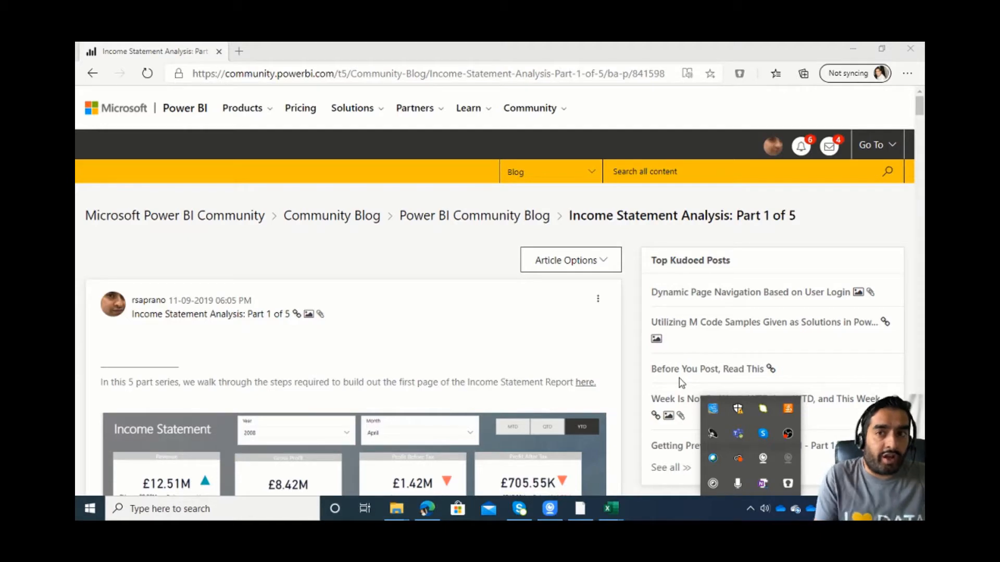
Look through the topics of the Income Statement Analysis blog series and switch to the Income Statement May 2008.xlsx workbook in Excel.
{"action": "scroll", "coordinate": [448, 342], "scroll_direction": "down", "scroll_amount": 9}
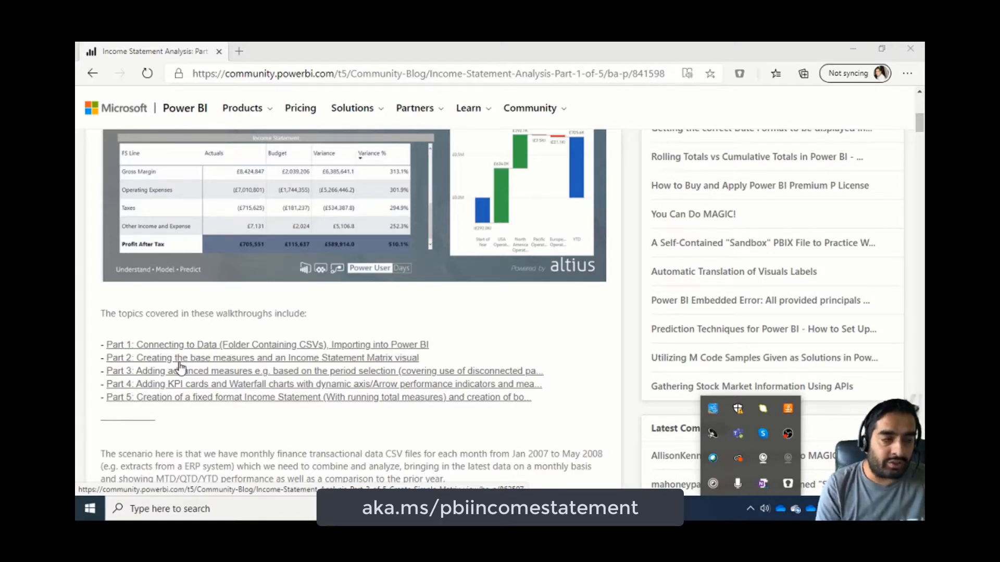
{"action": "mouse_move", "coordinate": [611, 509]}
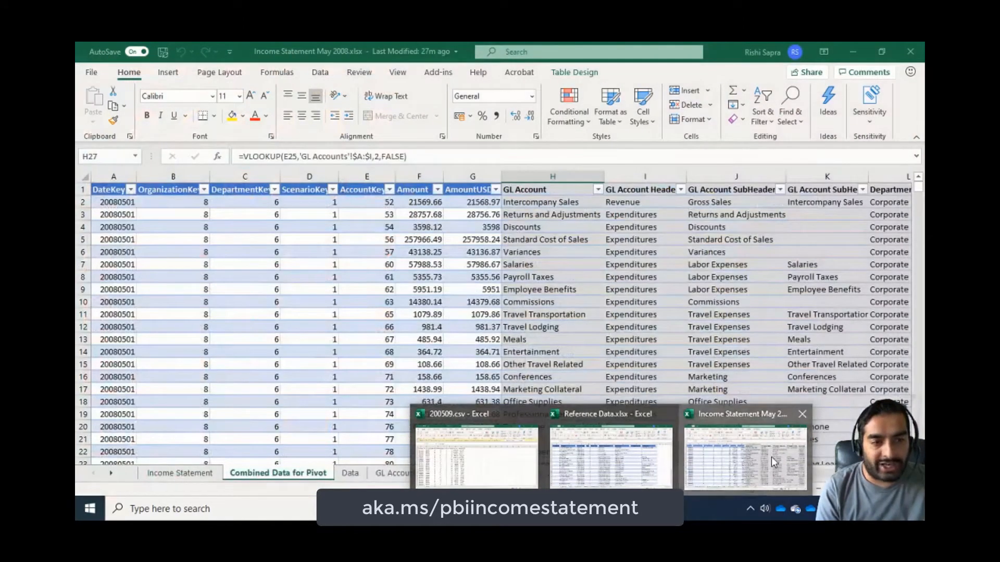
{"action": "left_click", "coordinate": [745, 457]}
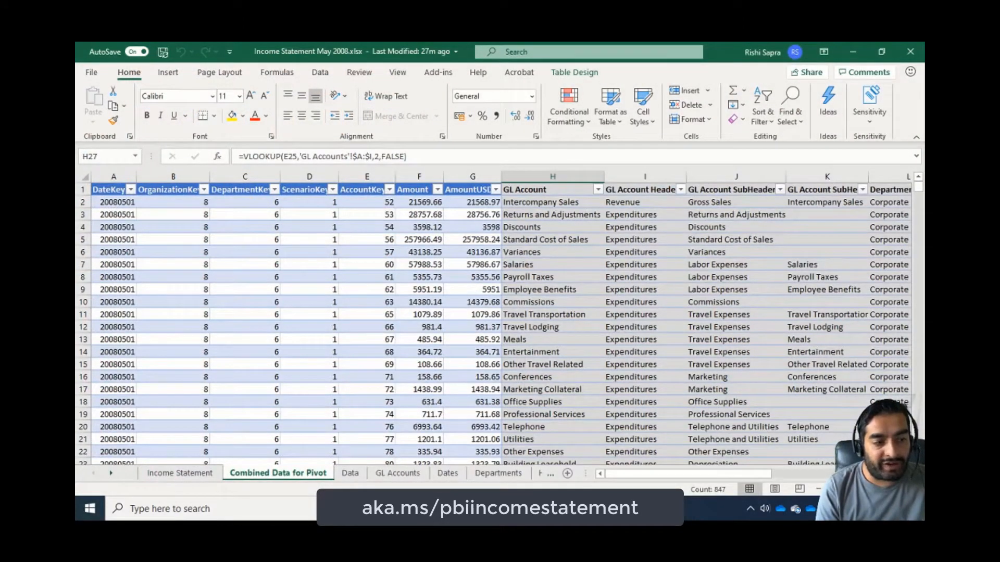
Switch to File Explorer and navigate from the Azure Bootcamp Session folder into the inner Finance Data folder.
{"action": "left_click", "coordinate": [396, 509]}
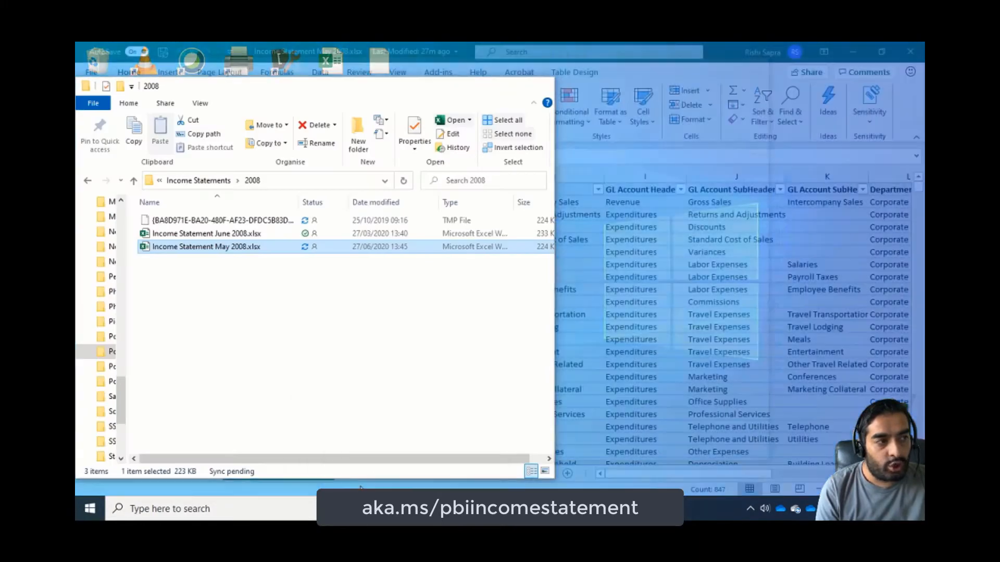
{"action": "left_click", "coordinate": [338, 453]}
{"action": "left_click", "coordinate": [224, 184]}
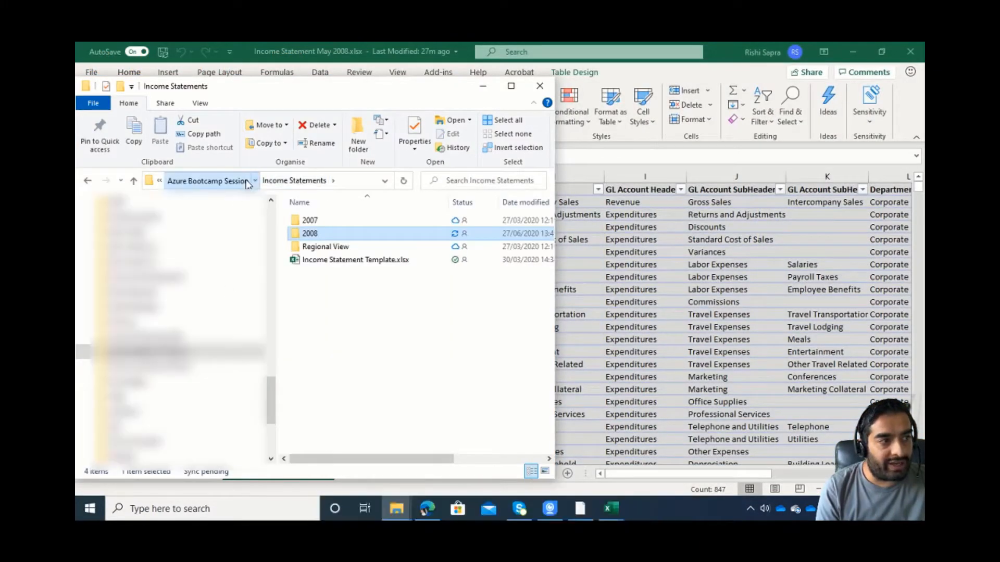
{"action": "left_click", "coordinate": [224, 183]}
{"action": "double_click", "coordinate": [321, 242]}
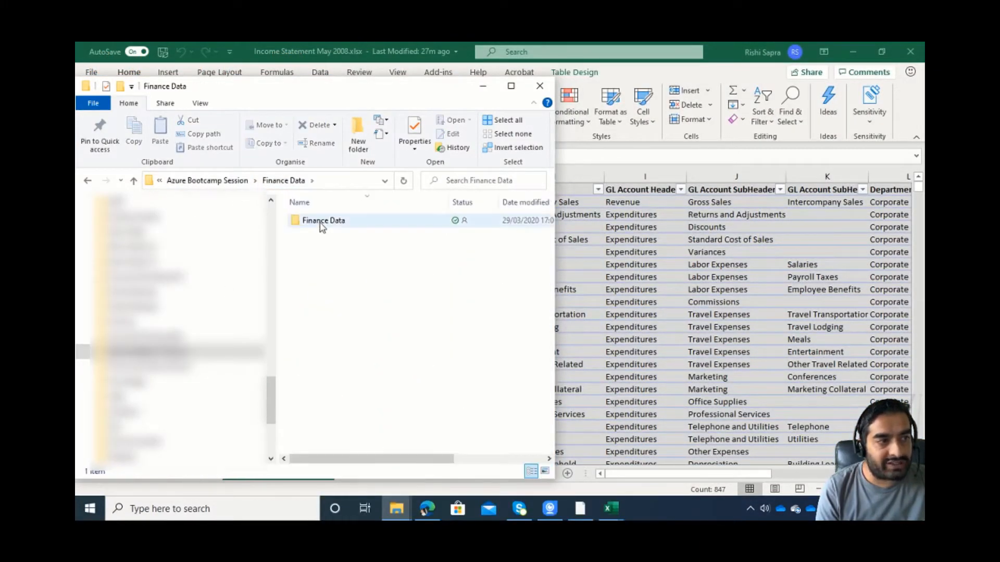
{"action": "double_click", "coordinate": [319, 224]}
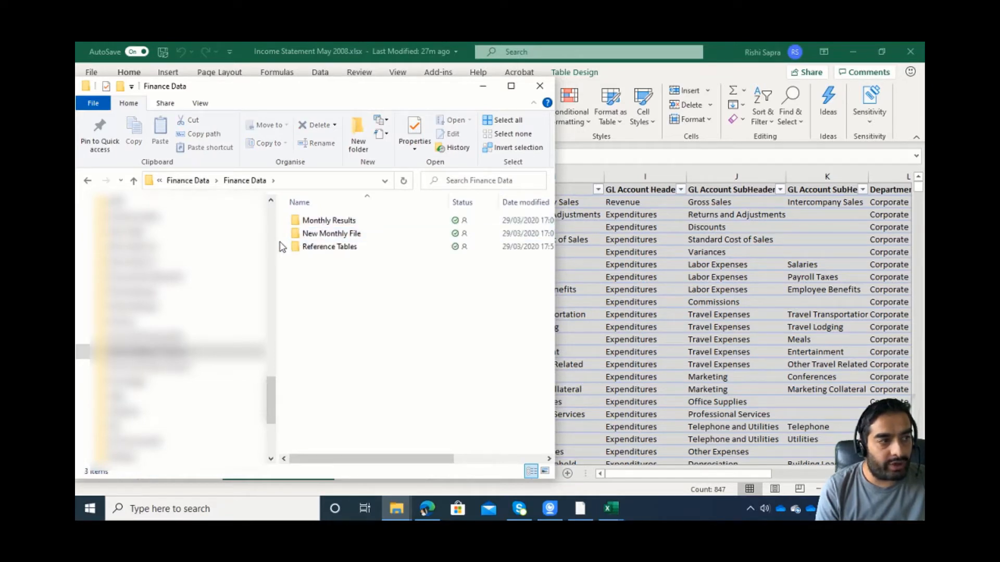
Widen the file list and look through the monthly files in the CSVs subfolder of Monthly Results.
{"action": "left_click_drag", "start_coordinate": [278, 242], "coordinate": [121, 242]}
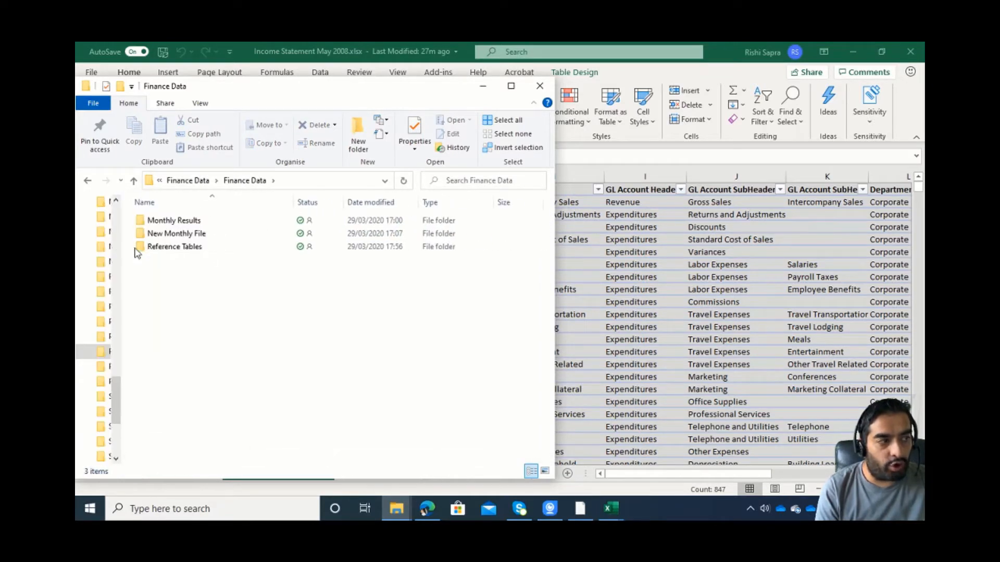
{"action": "double_click", "coordinate": [208, 221]}
{"action": "double_click", "coordinate": [208, 221]}
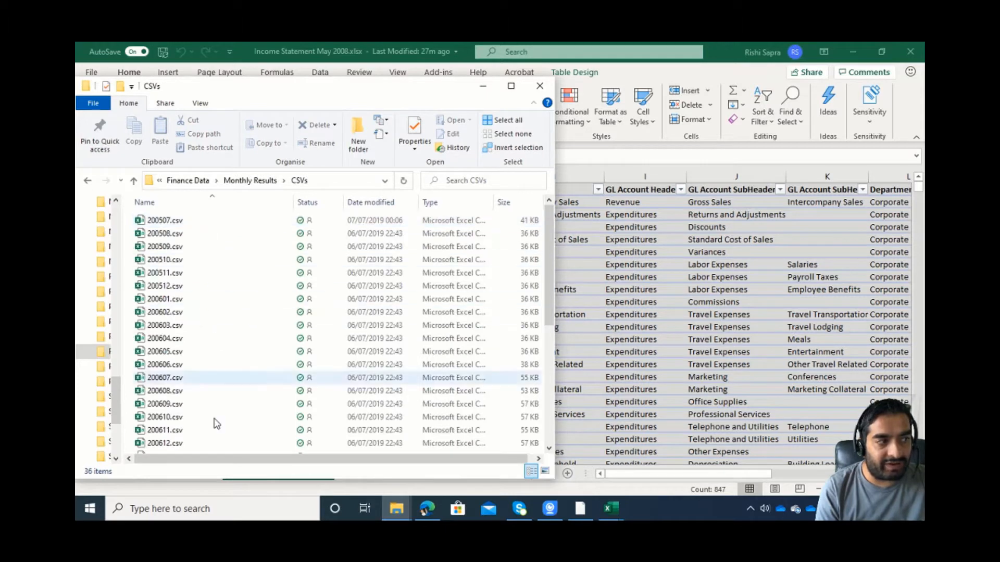
{"action": "scroll", "coordinate": [215, 417], "scroll_direction": "down", "scroll_amount": 5}
{"action": "scroll", "coordinate": [215, 449], "scroll_direction": "down", "scroll_amount": 2}
{"action": "scroll", "coordinate": [216, 436], "scroll_direction": "up", "scroll_amount": 5}
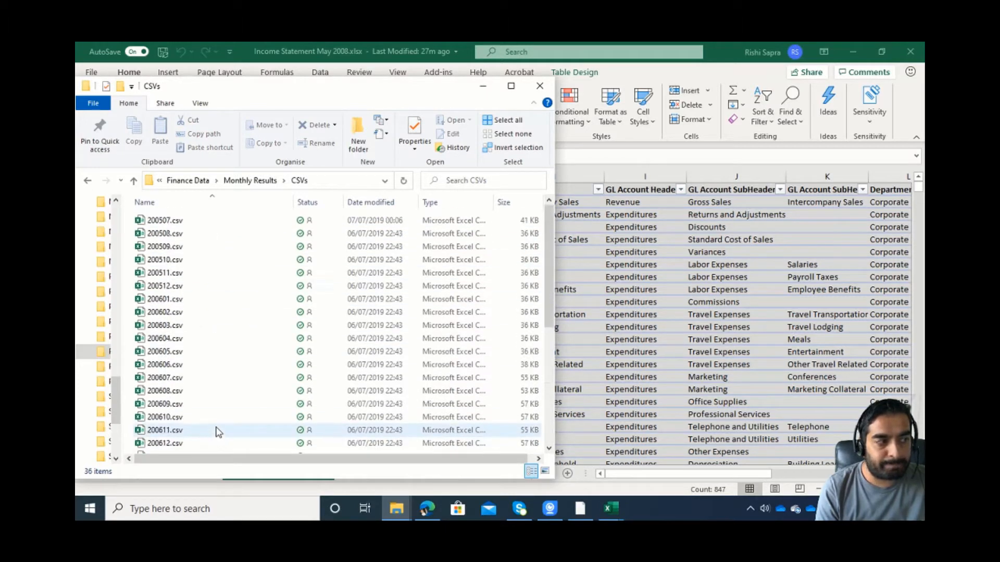
Go back to Finance Data, open the Reference Tables folder, and return to the Income Statement May 2008 workbook in Excel.
{"action": "left_click", "coordinate": [262, 182]}
{"action": "left_click", "coordinate": [244, 181]}
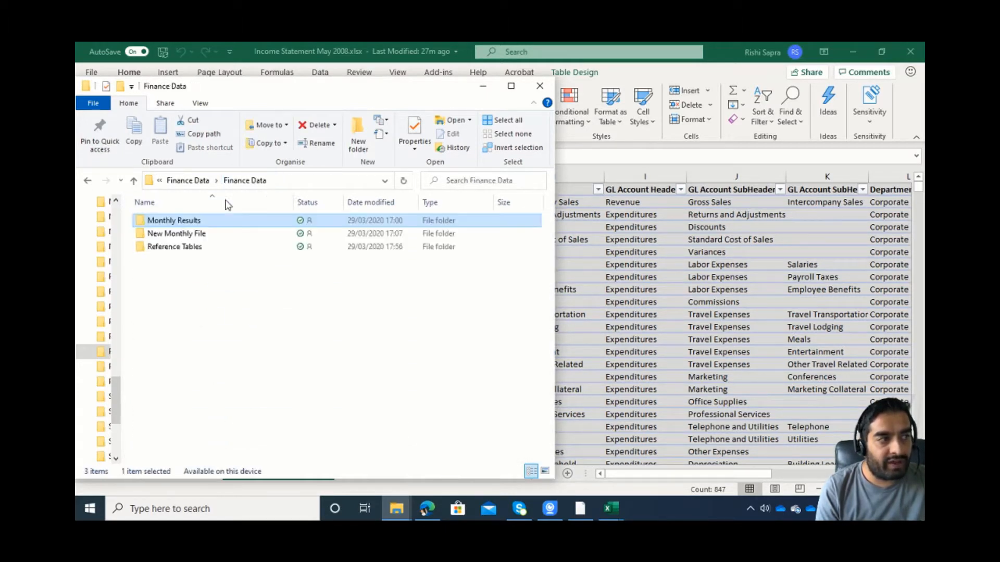
{"action": "double_click", "coordinate": [200, 246]}
{"action": "left_click", "coordinate": [647, 484]}
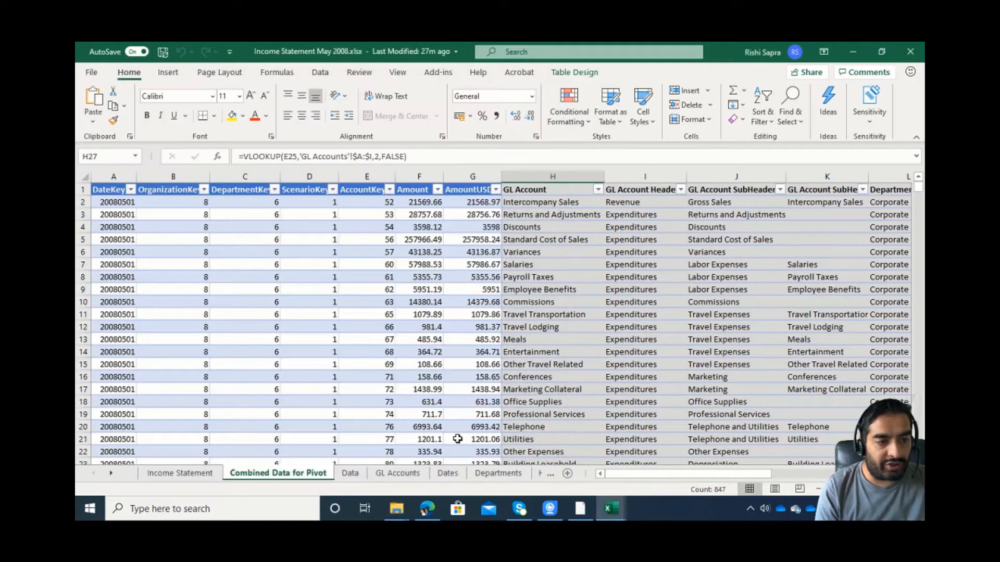
Switch to the 200509.csv workbook and examine its columns, including DateKey, Amount and AmountUSD.
{"action": "left_click", "coordinate": [611, 509]}
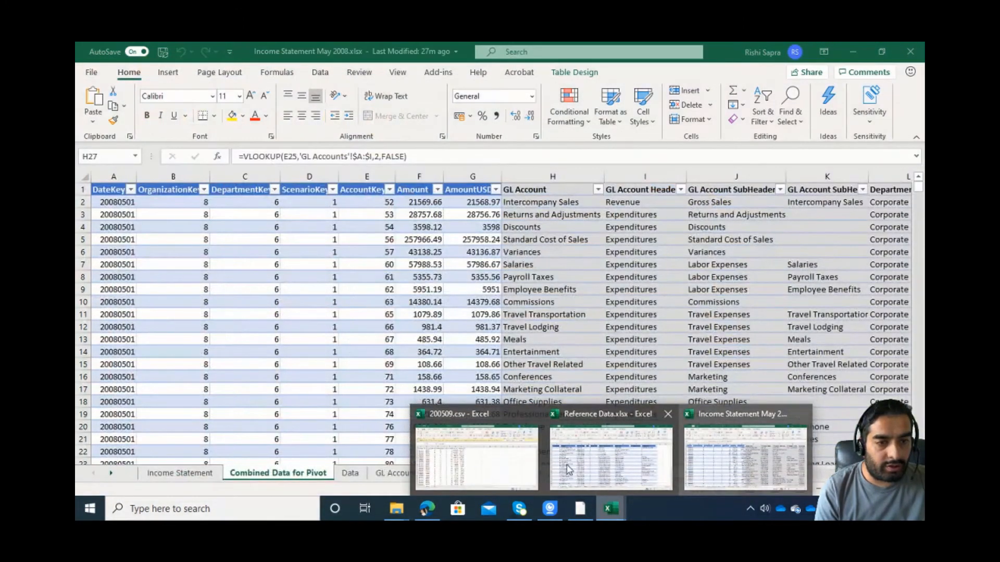
{"action": "left_click", "coordinate": [479, 465]}
{"action": "left_click_drag", "start_coordinate": [106, 195], "coordinate": [85, 206]}
{"action": "left_click", "coordinate": [407, 194]}
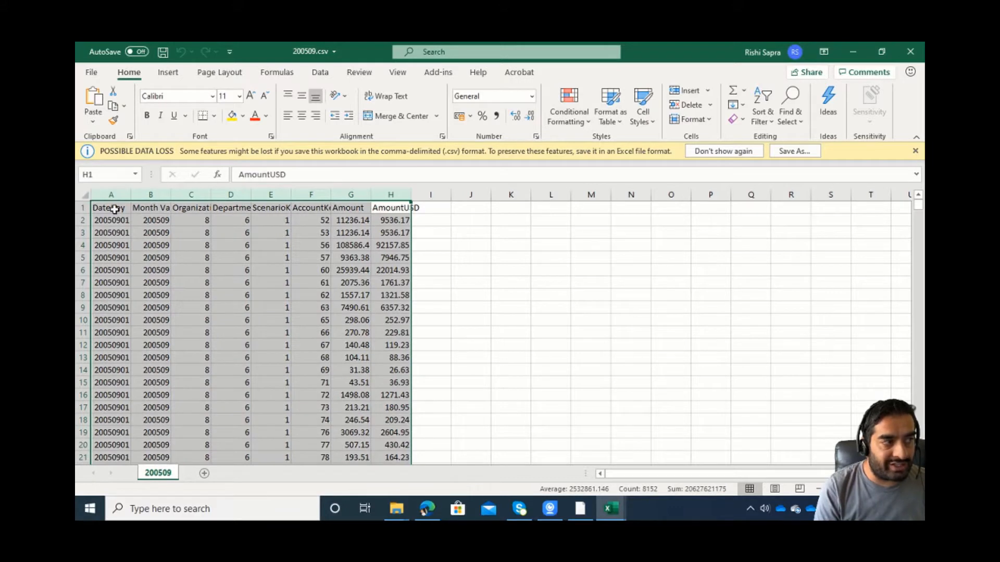
{"action": "left_click", "coordinate": [130, 194]}
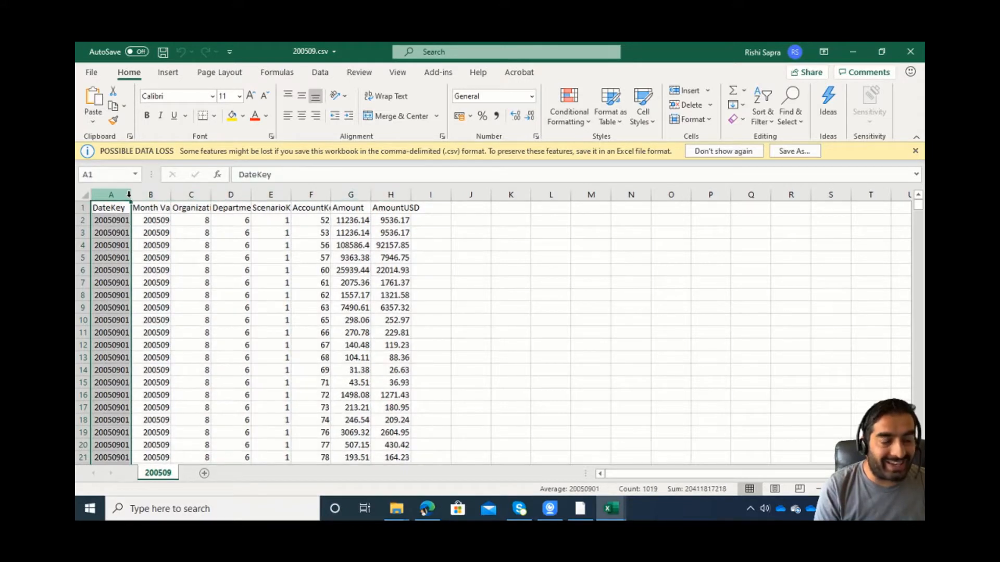
{"action": "left_click", "coordinate": [350, 221]}
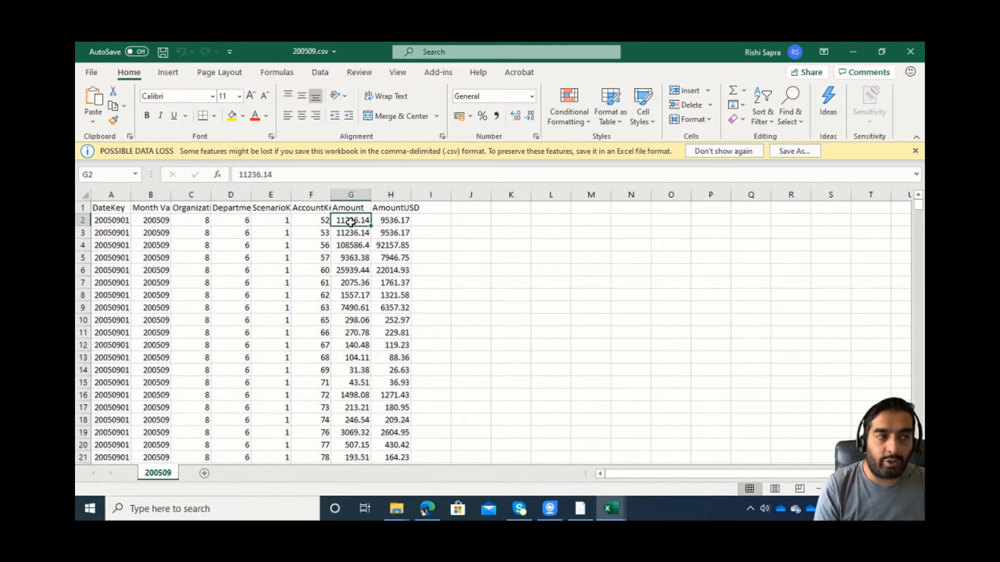
{"action": "left_click", "coordinate": [393, 221]}
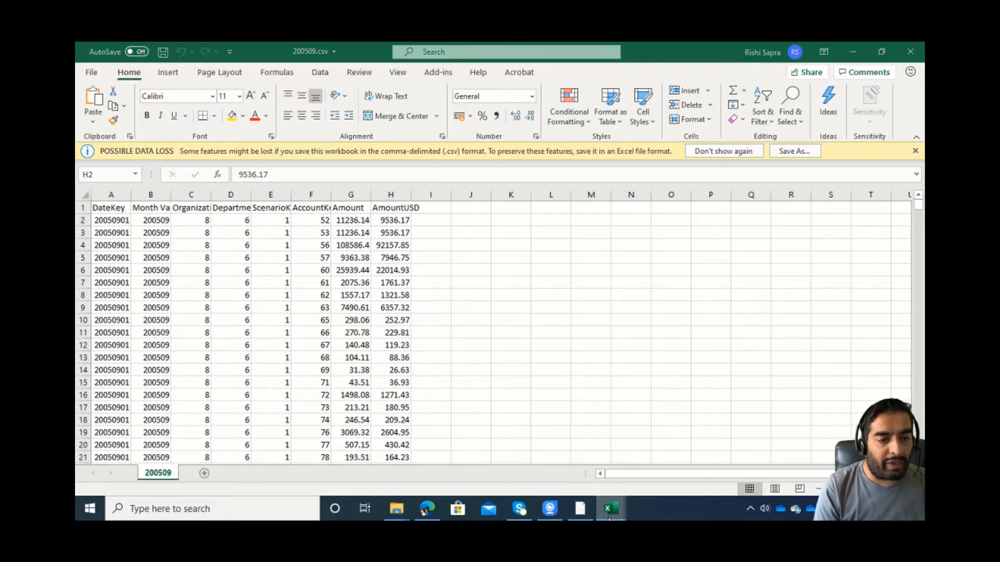
Switch to Reference Data.xlsx and examine the account, account type, header assignment and subheader of the first GL account.
{"action": "mouse_move", "coordinate": [611, 509]}
{"action": "left_click", "coordinate": [610, 458]}
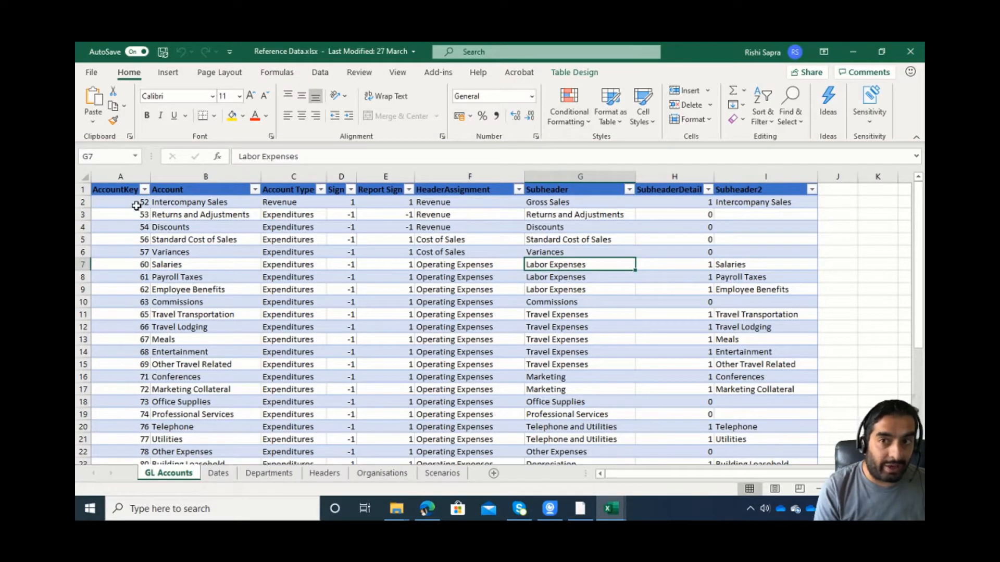
{"action": "left_click", "coordinate": [214, 202]}
{"action": "left_click", "coordinate": [296, 202]}
{"action": "left_click_drag", "start_coordinate": [478, 202], "coordinate": [539, 201]}
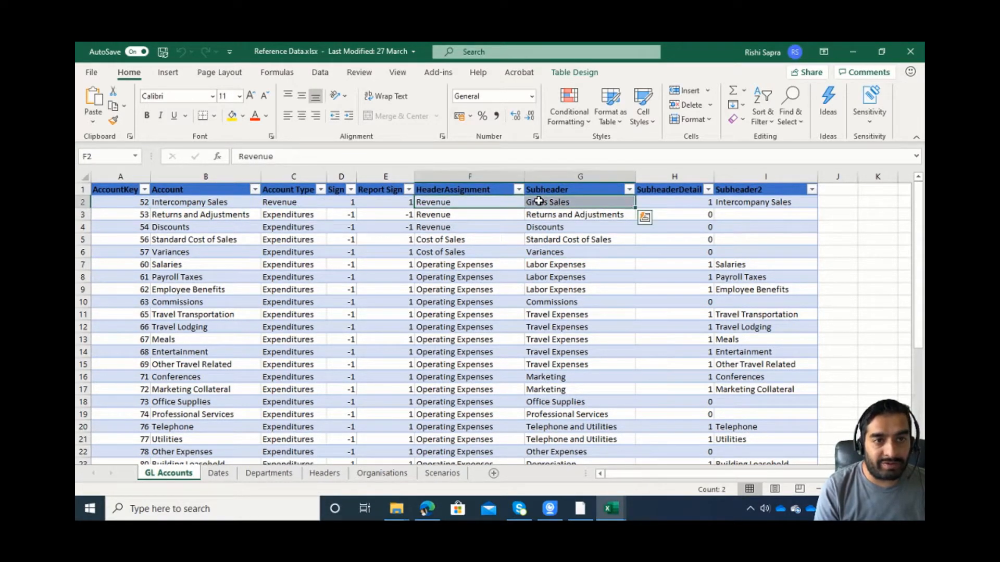
Look through the reference sheets from Departments through Headers and Organisations to Scenarios.
{"action": "left_click", "coordinate": [248, 473]}
{"action": "left_click", "coordinate": [324, 473]}
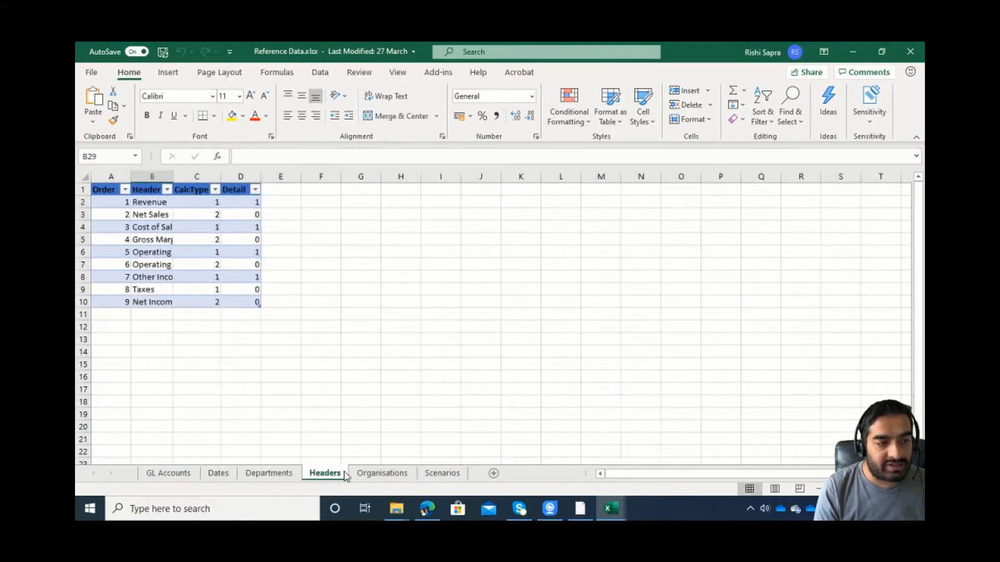
{"action": "left_click", "coordinate": [396, 473]}
{"action": "left_click", "coordinate": [440, 474]}
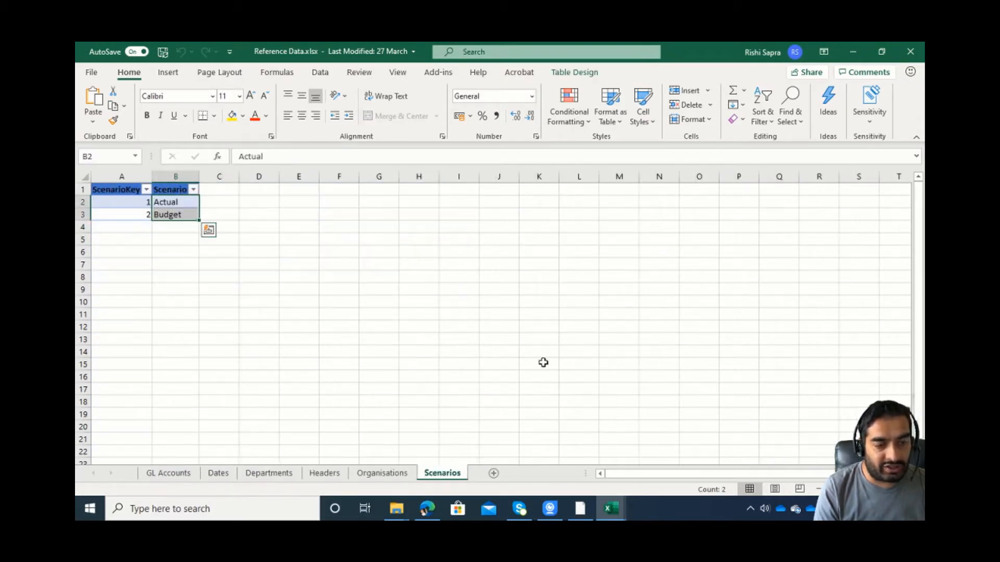
In the May 2008 workbook's Income Statement sheet, inspect the SUMIFS formula behind current-month Gross Sales.
{"action": "mouse_move", "coordinate": [614, 516]}
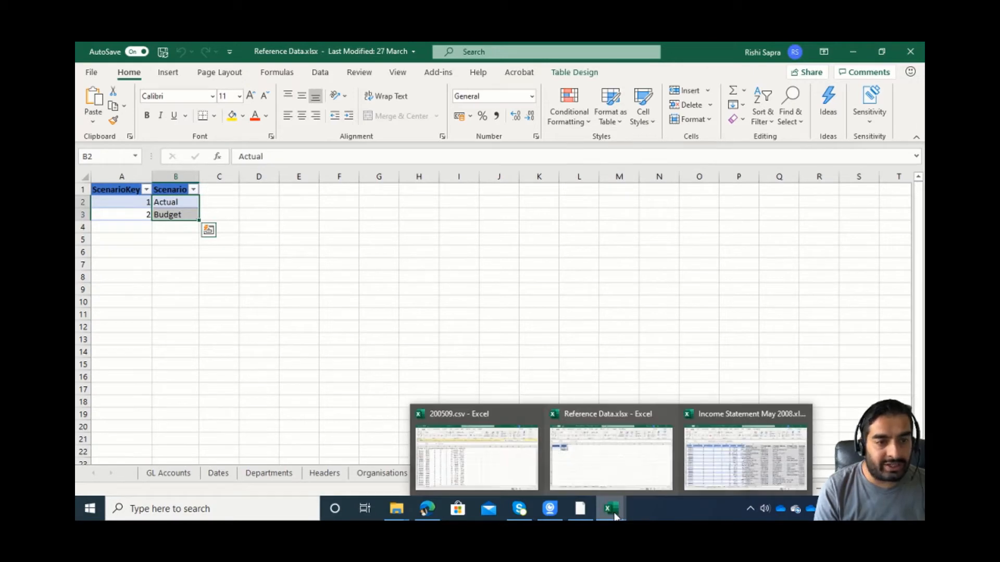
{"action": "left_click", "coordinate": [745, 454]}
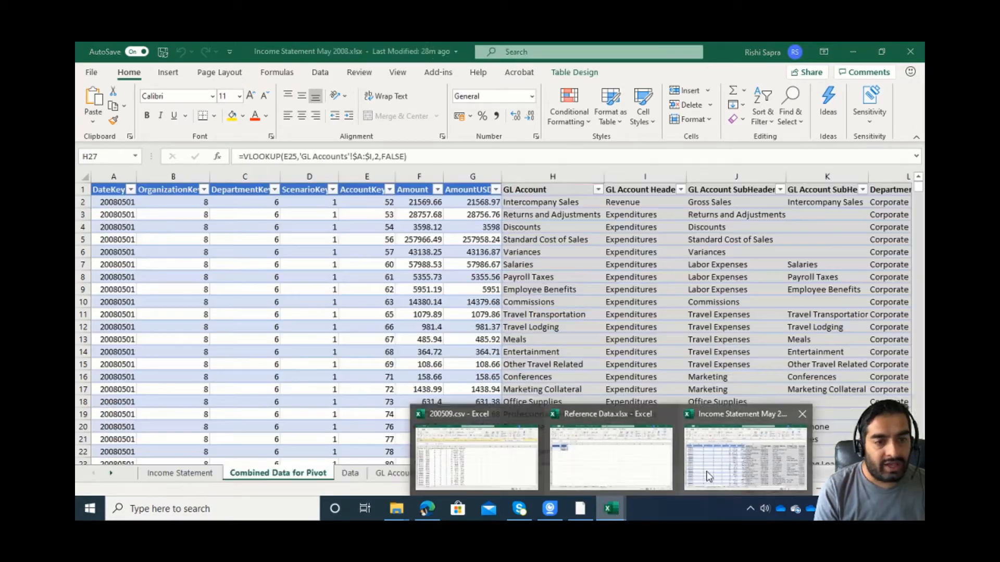
{"action": "left_click", "coordinate": [219, 478]}
{"action": "left_click", "coordinate": [265, 235]}
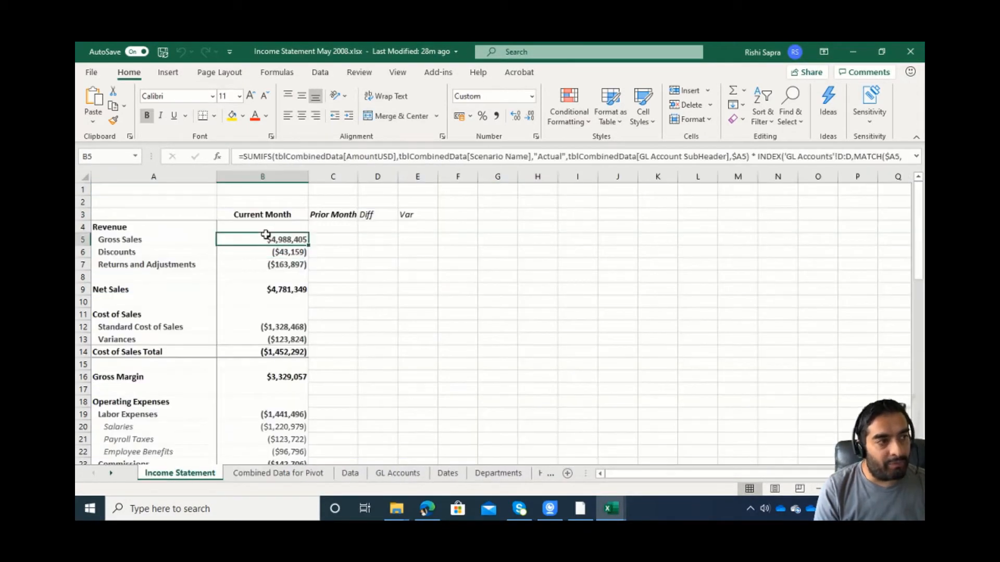
{"action": "left_click", "coordinate": [293, 161]}
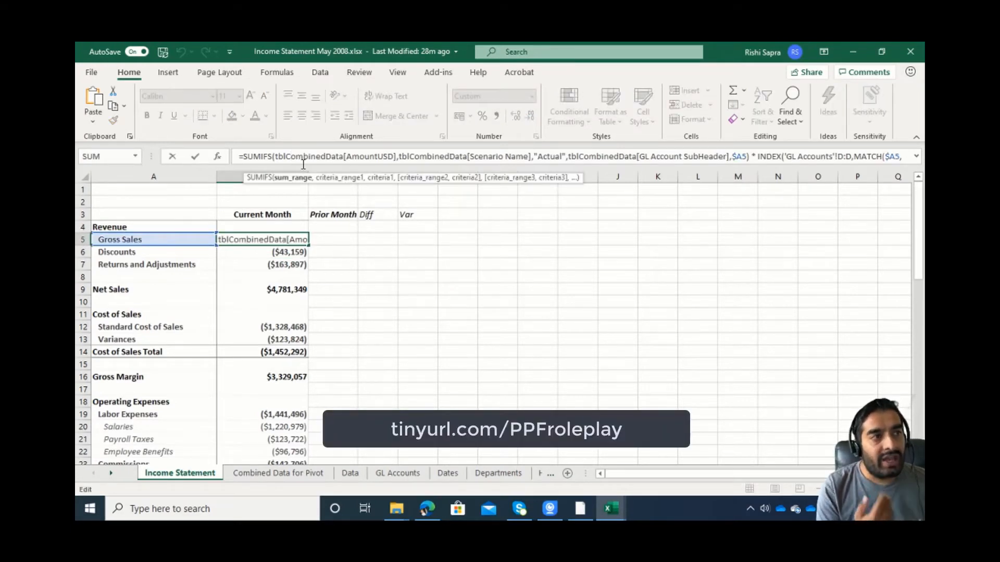
{"action": "left_click_drag", "start_coordinate": [302, 166], "coordinate": [292, 191]}
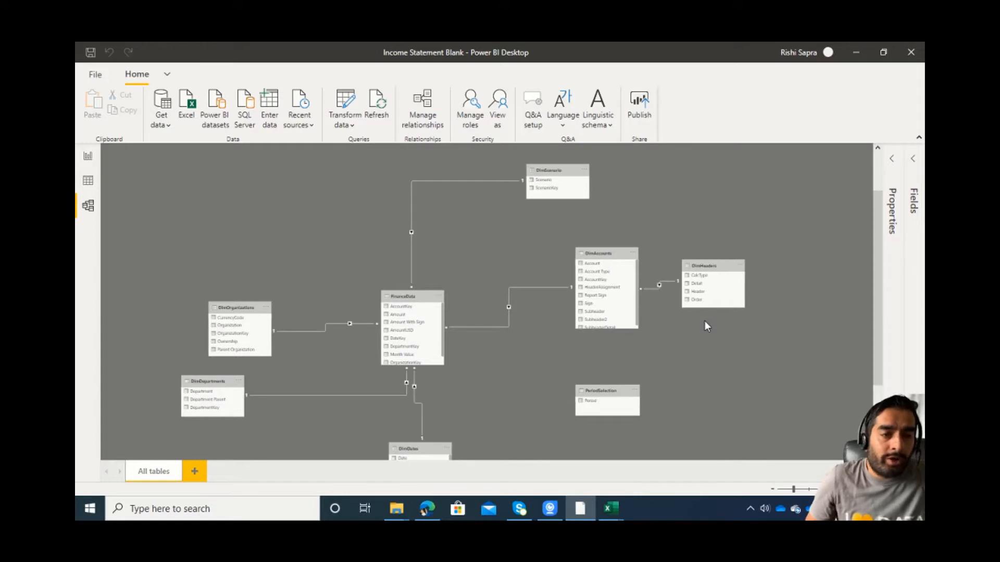
Examine the FinanceData table and its relationships to the surrounding dimension tables in the Power BI model diagram.
{"action": "left_click", "coordinate": [426, 297]}
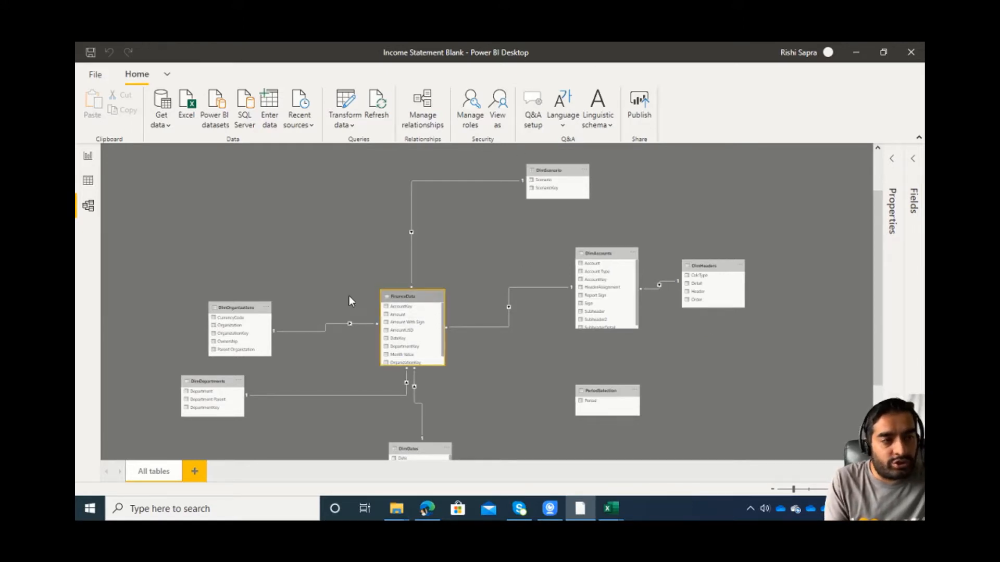
{"action": "left_click_drag", "start_coordinate": [349, 296], "coordinate": [350, 244]}
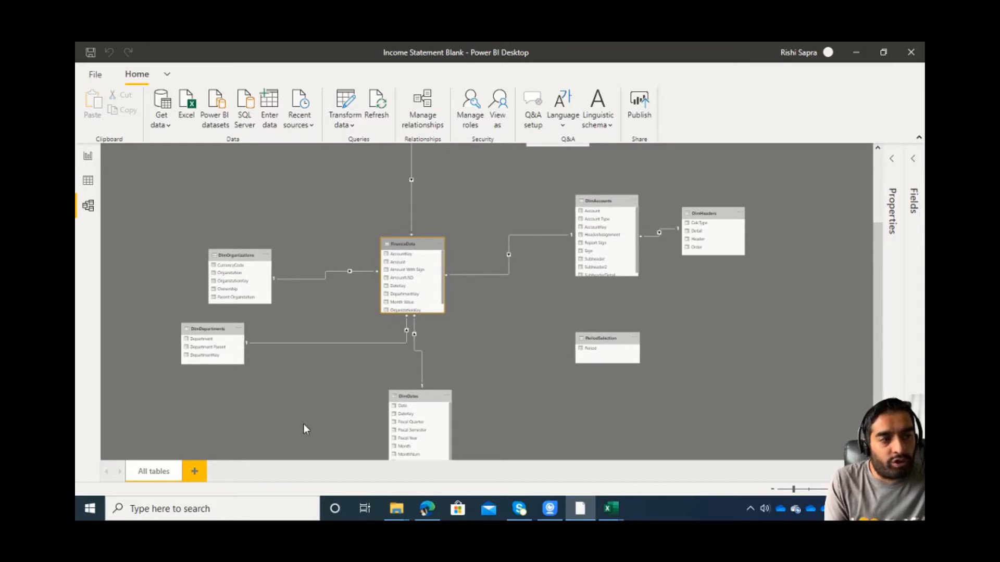
{"action": "scroll", "coordinate": [459, 255], "scroll_direction": "up", "scroll_amount": 4}
{"action": "scroll", "coordinate": [451, 246], "scroll_direction": "down", "scroll_amount": 2}
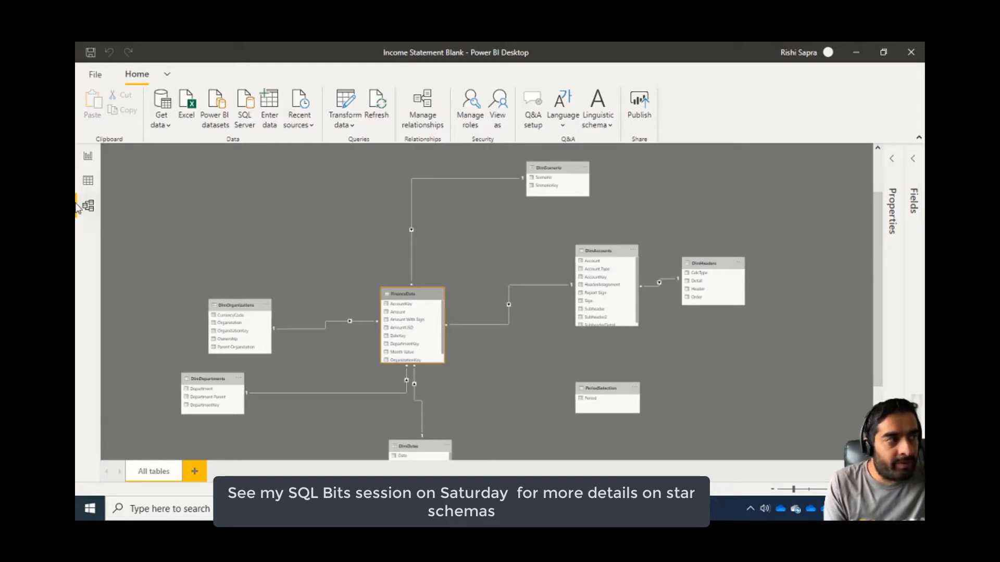
Show the FinanceData table's rows in the data view, with the DimAccounts field list collapsed and the DateKey column selected.
{"action": "left_click", "coordinate": [87, 182]}
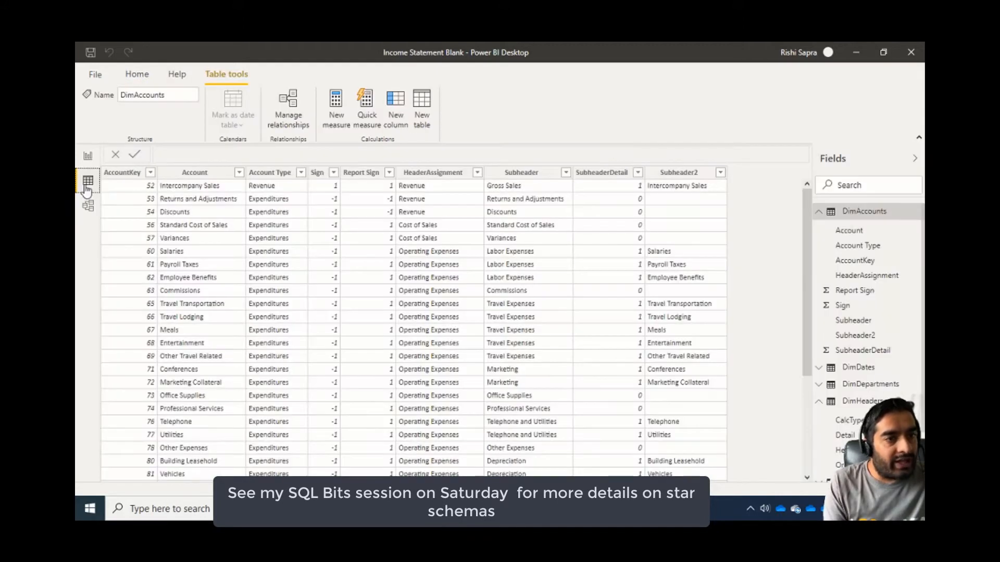
{"action": "left_click", "coordinate": [832, 214]}
{"action": "left_click", "coordinate": [857, 377]}
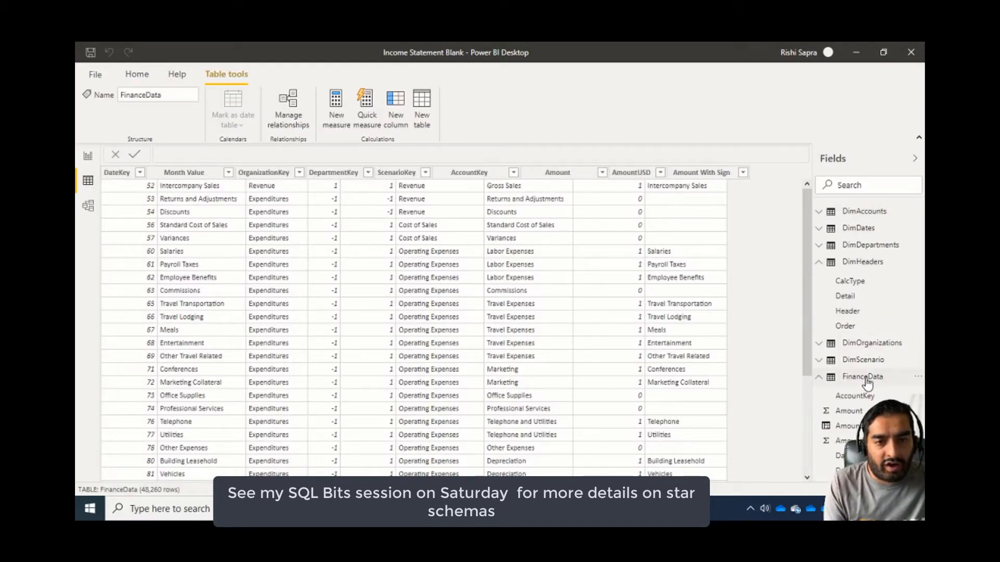
{"action": "left_click", "coordinate": [139, 174]}
{"action": "left_click", "coordinate": [140, 174]}
{"action": "left_click_drag", "start_coordinate": [313, 208], "coordinate": [313, 301]}
{"action": "left_click", "coordinate": [300, 390]}
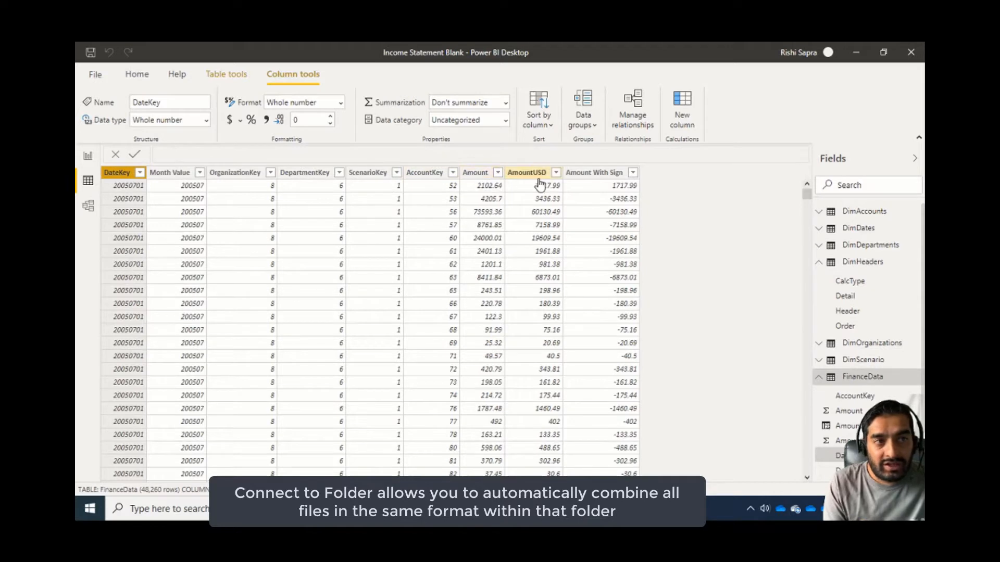
Inspect the Sign reference in the Amount With Sign column's formula and display the DimAccounts table's rows.
{"action": "left_click", "coordinate": [582, 174]}
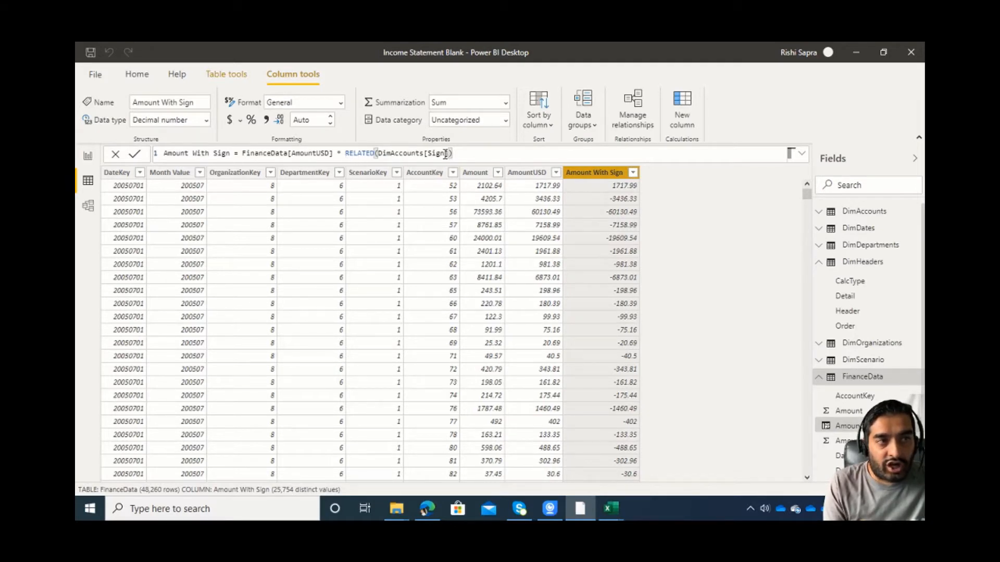
{"action": "left_click_drag", "start_coordinate": [446, 153], "coordinate": [436, 154]}
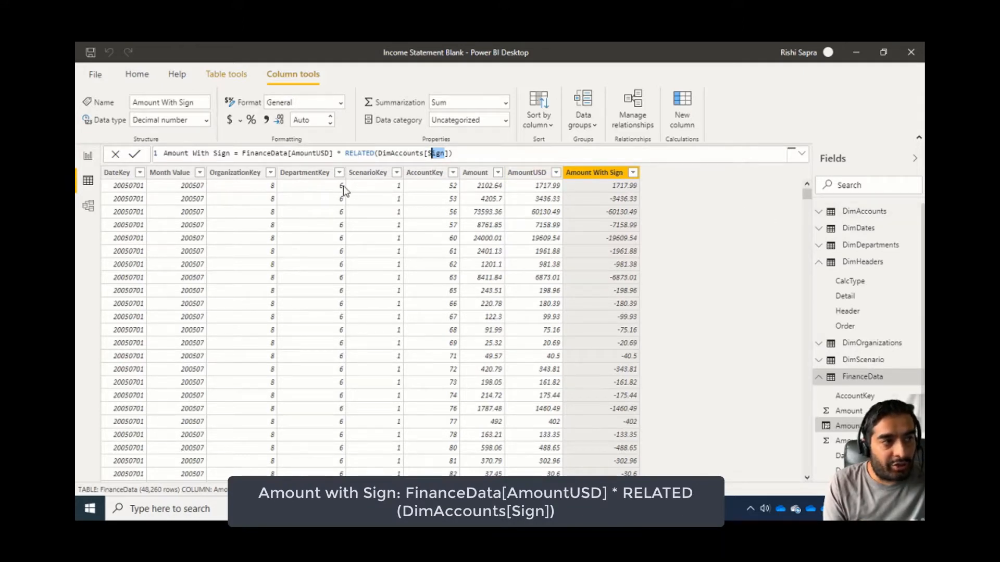
{"action": "left_click", "coordinate": [863, 212]}
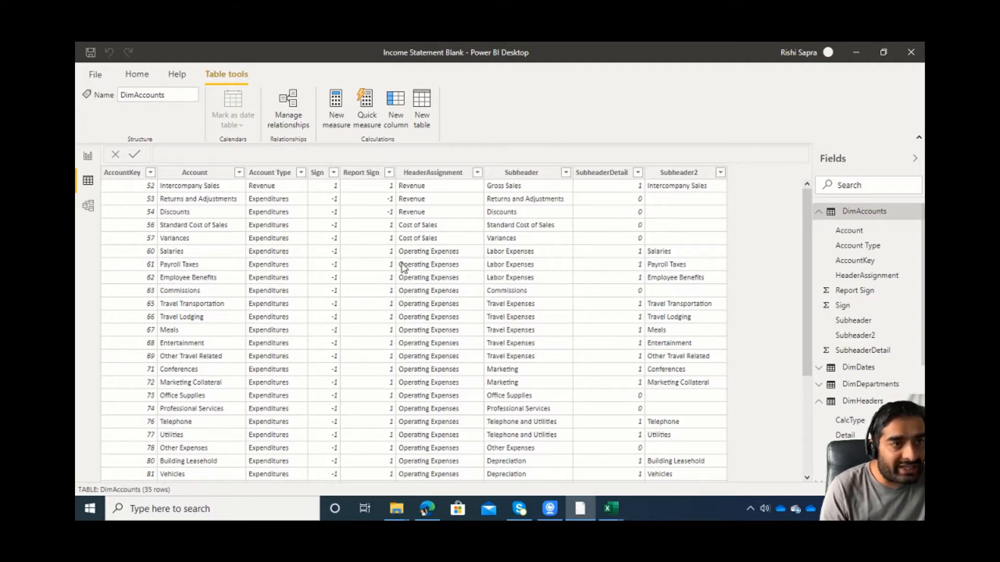
{"action": "left_click", "coordinate": [819, 212]}
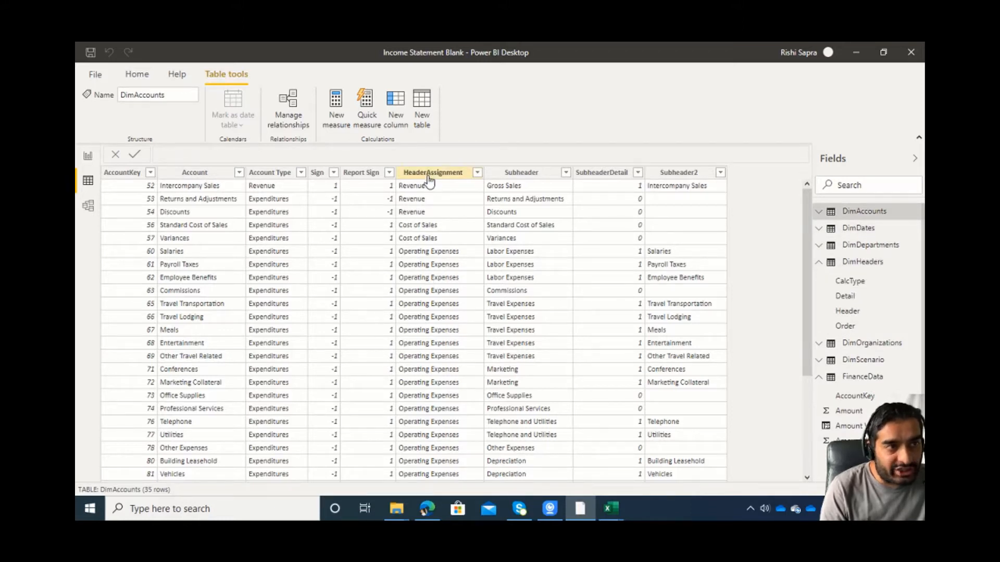
Examine the DimHeaders table's rows, check the Header column's sort-by setting, and view the table's relationship to DimAccounts in the model diagram.
{"action": "left_click", "coordinate": [865, 263]}
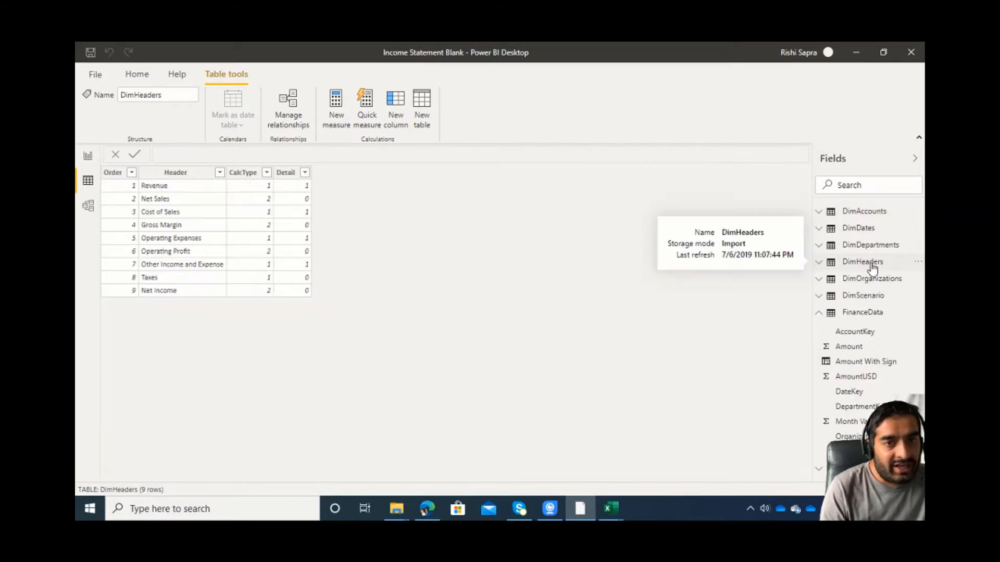
{"action": "left_click", "coordinate": [161, 185]}
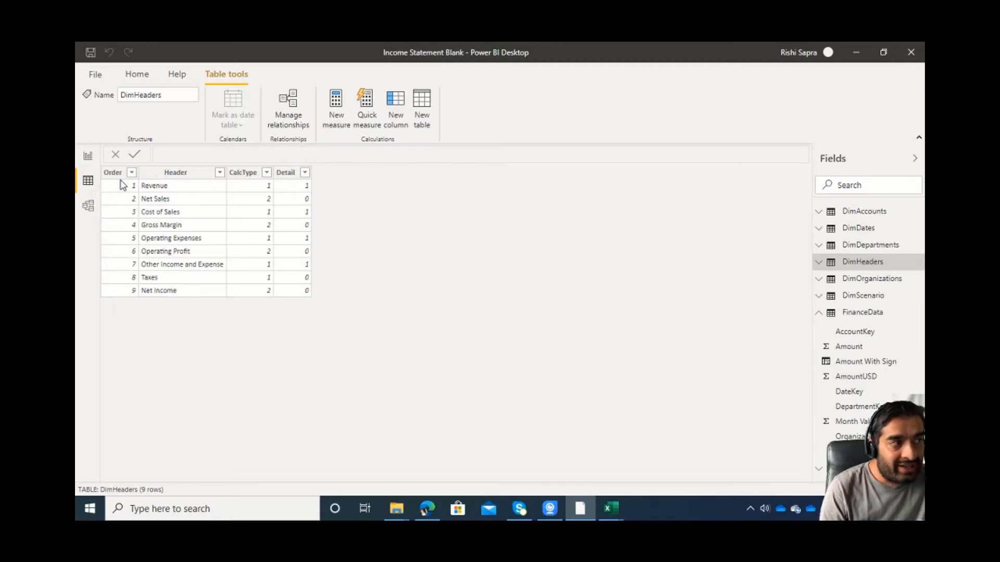
{"action": "left_click", "coordinate": [179, 174]}
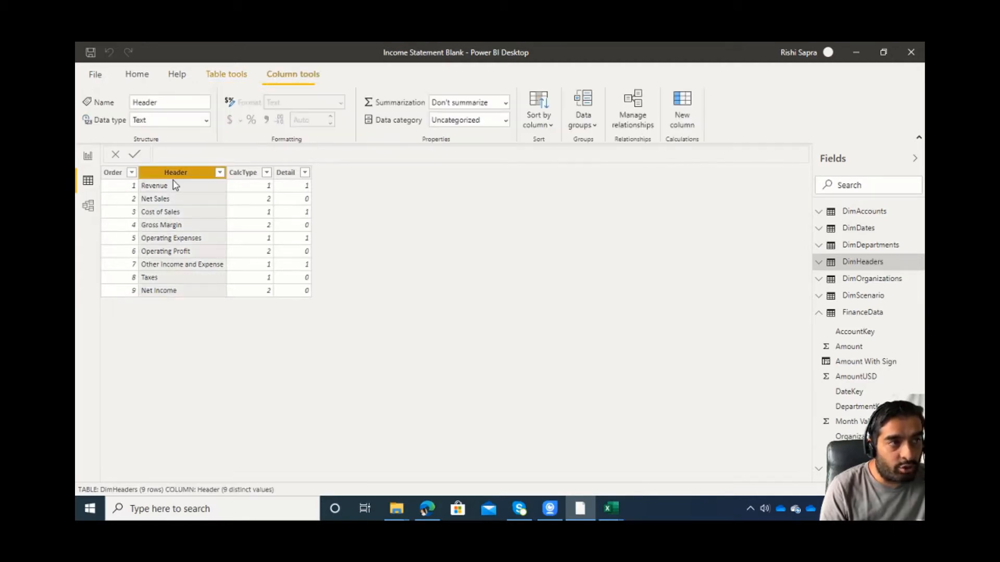
{"action": "left_click", "coordinate": [527, 125]}
{"action": "left_click", "coordinate": [358, 214]}
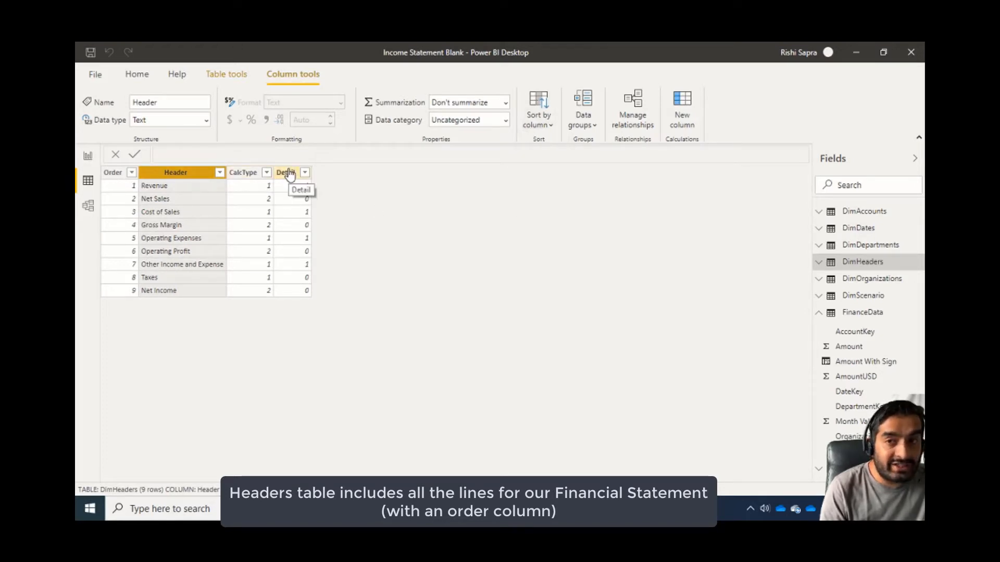
{"action": "left_click", "coordinate": [87, 207]}
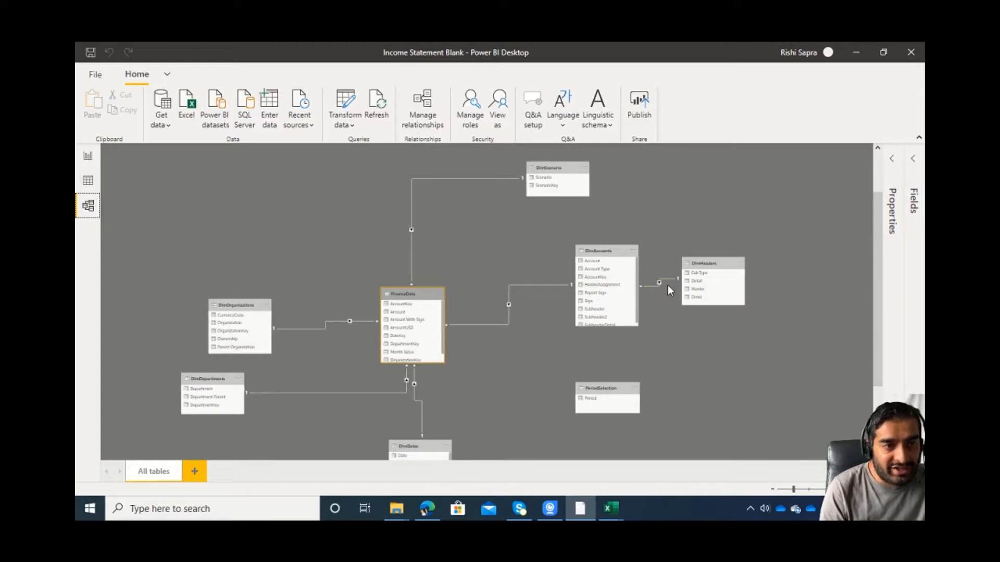
Add a matrix visual to the blank report page with FinanceData's Amount With Sign as its values.
{"action": "left_click", "coordinate": [88, 156]}
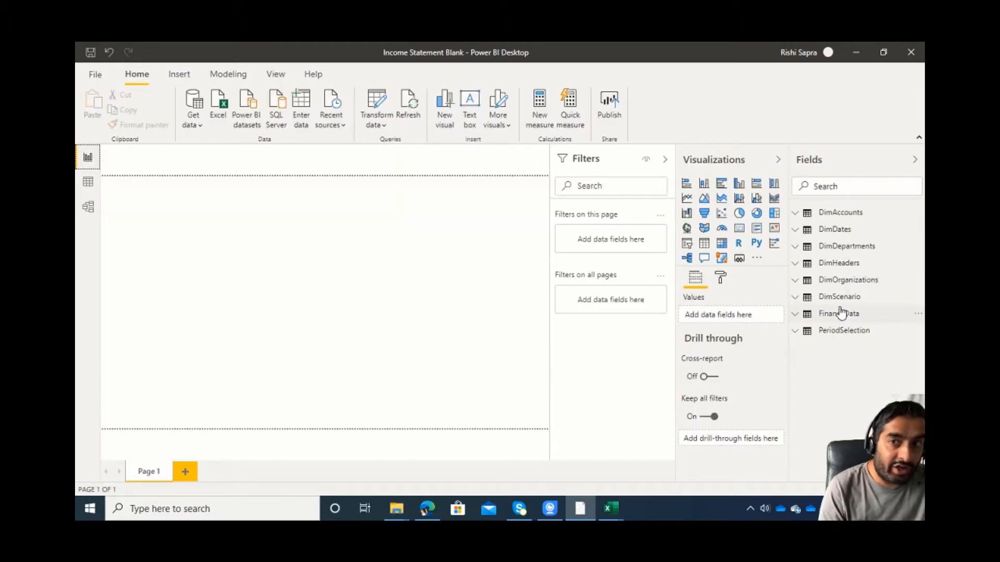
{"action": "left_click", "coordinate": [800, 316]}
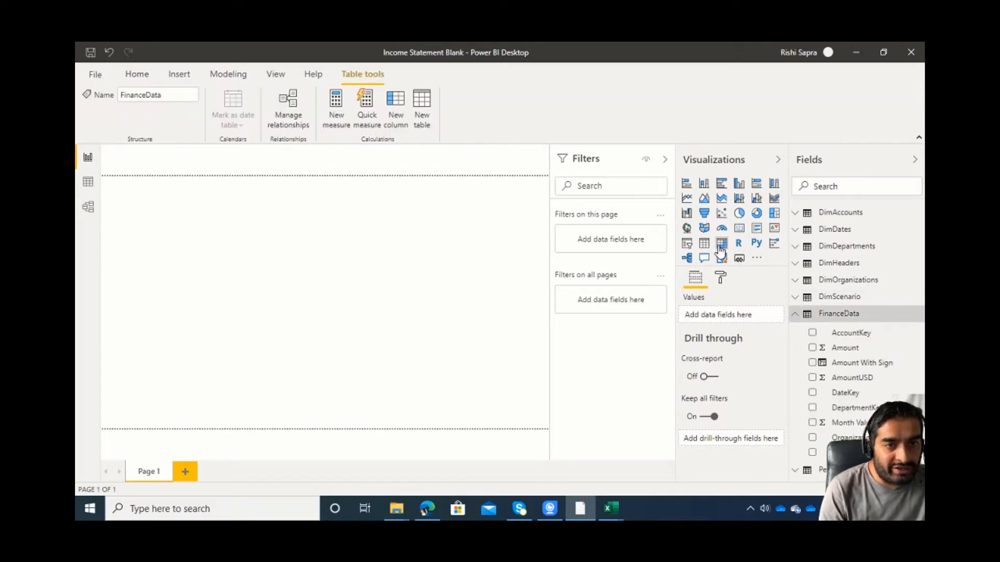
{"action": "left_click", "coordinate": [730, 252]}
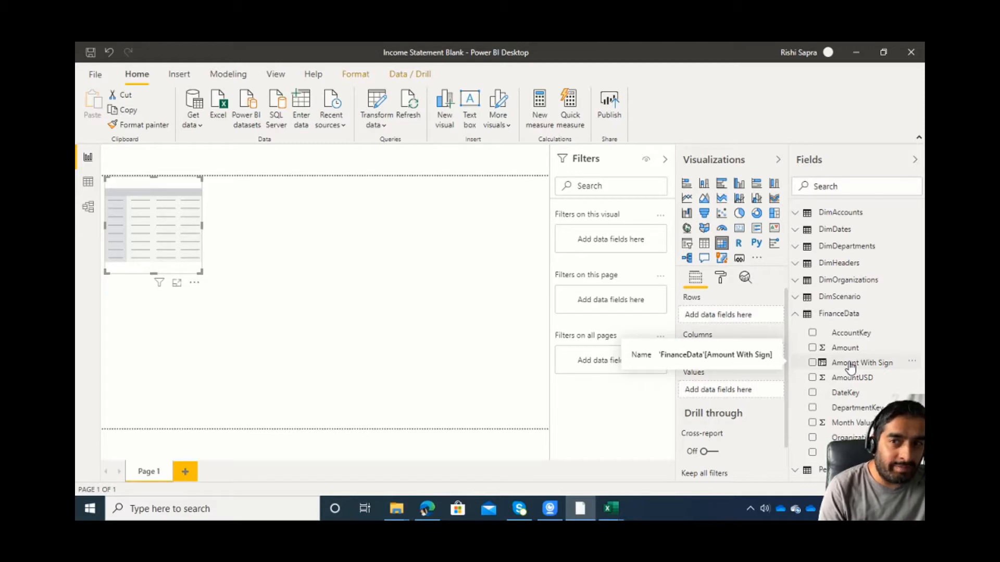
{"action": "left_click_drag", "start_coordinate": [850, 367], "coordinate": [750, 393]}
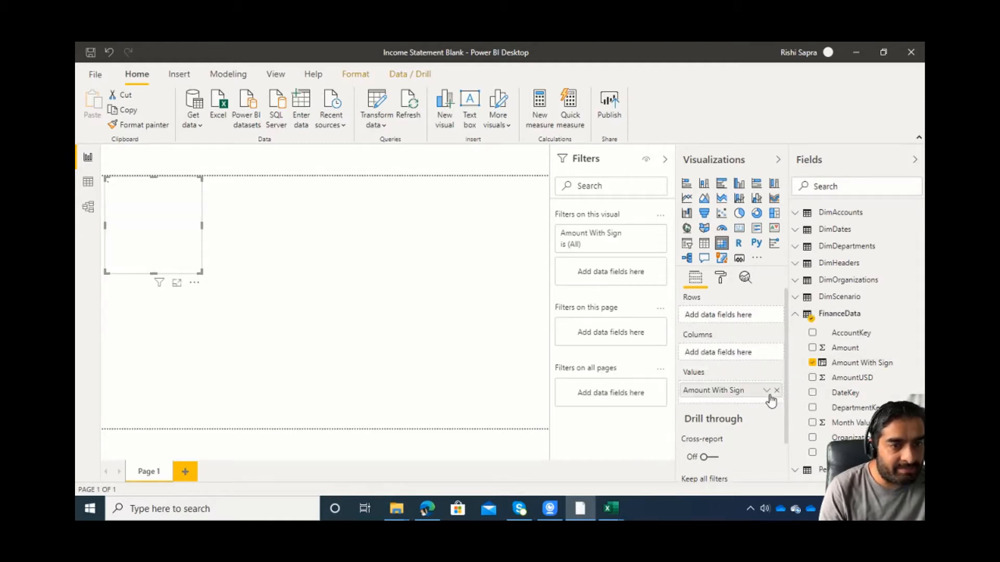
Put Header from DimHeaders, followed by Subheader and Account from DimAccounts, on the matrix's rows.
{"action": "left_click", "coordinate": [797, 315]}
{"action": "left_click", "coordinate": [795, 263]}
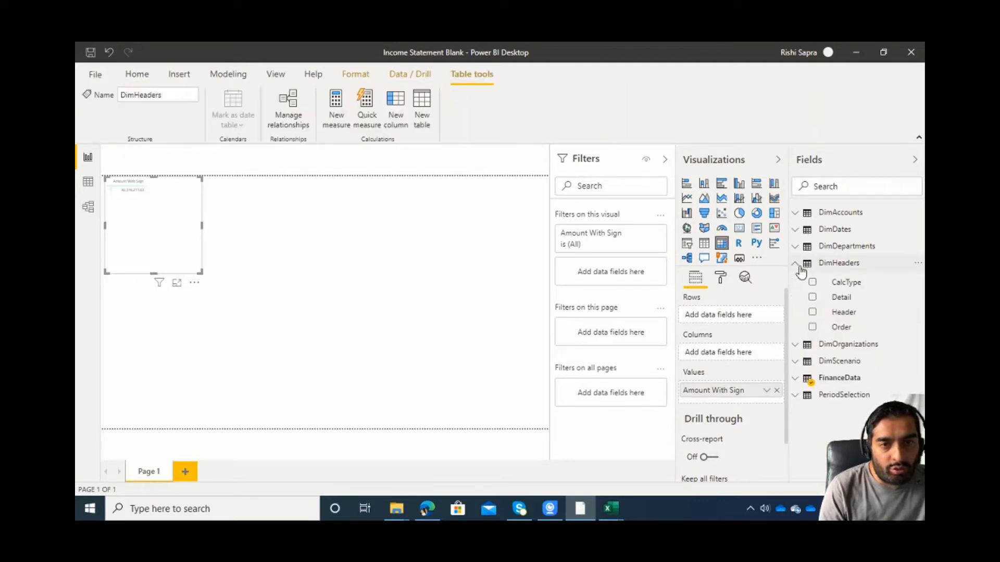
{"action": "left_click_drag", "start_coordinate": [875, 315], "coordinate": [734, 319]}
{"action": "left_click", "coordinate": [795, 263]}
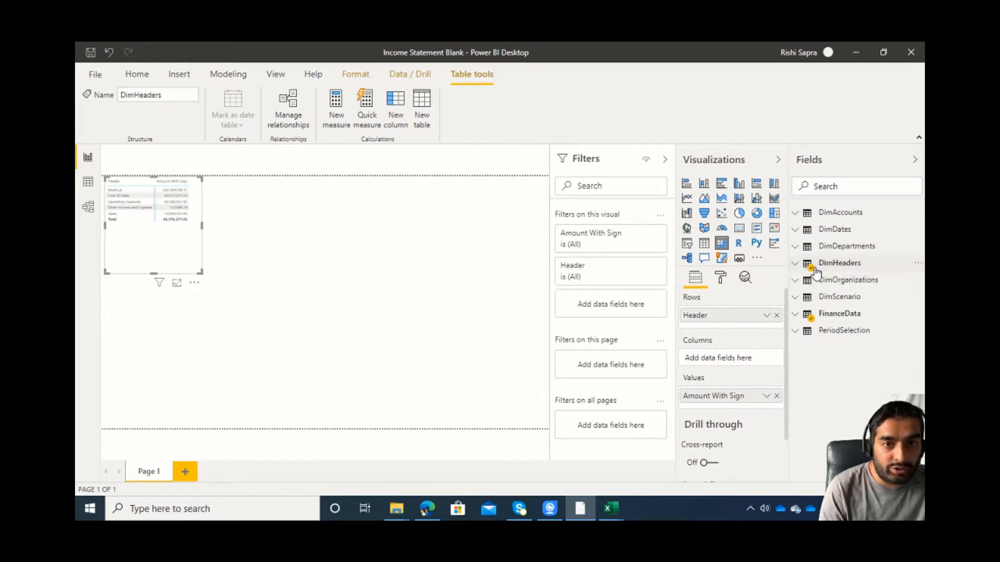
{"action": "left_click", "coordinate": [799, 212]}
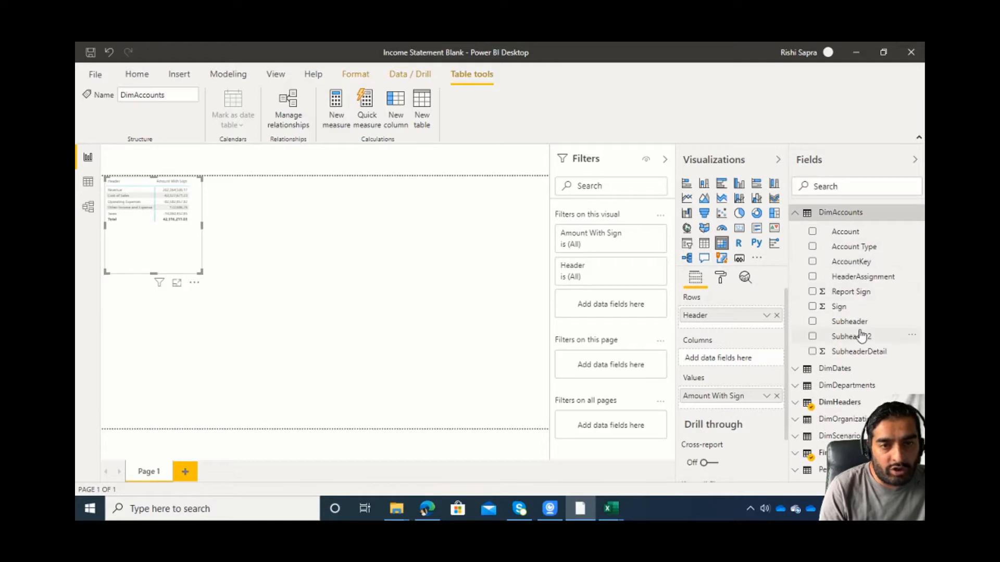
{"action": "left_click_drag", "start_coordinate": [860, 328], "coordinate": [756, 325]}
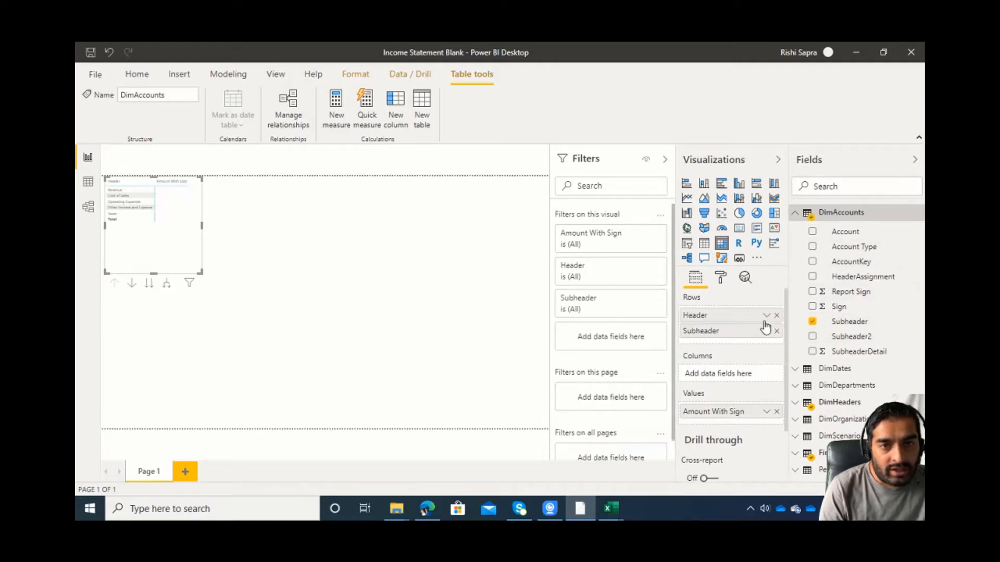
{"action": "left_click_drag", "start_coordinate": [844, 232], "coordinate": [766, 341]}
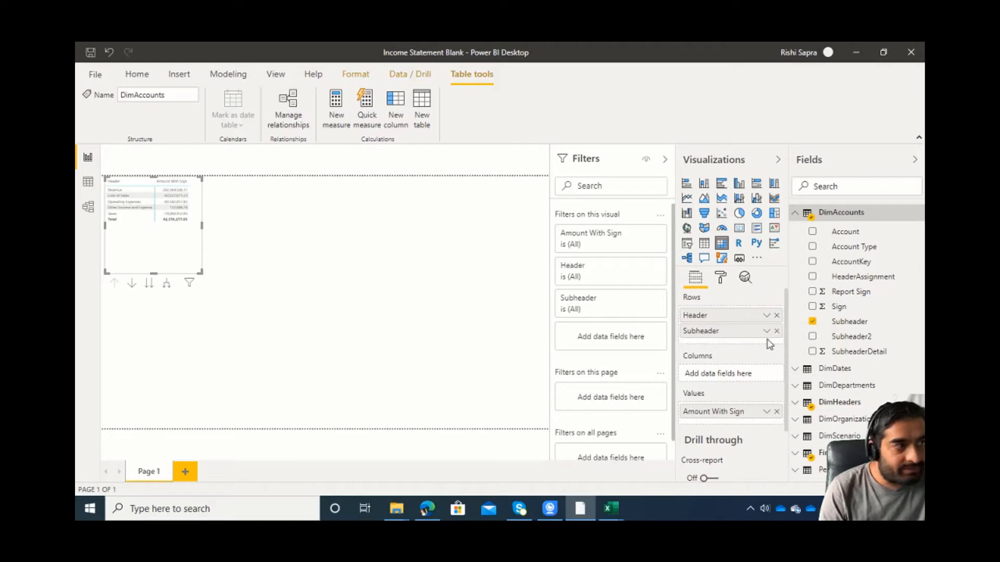
Format the matrix's row headers with 14 pt text and turn on their +/- icons.
{"action": "left_click", "coordinate": [721, 284]}
{"action": "left_click", "coordinate": [711, 417]}
{"action": "scroll", "coordinate": [714, 401], "scroll_direction": "down", "scroll_amount": 10}
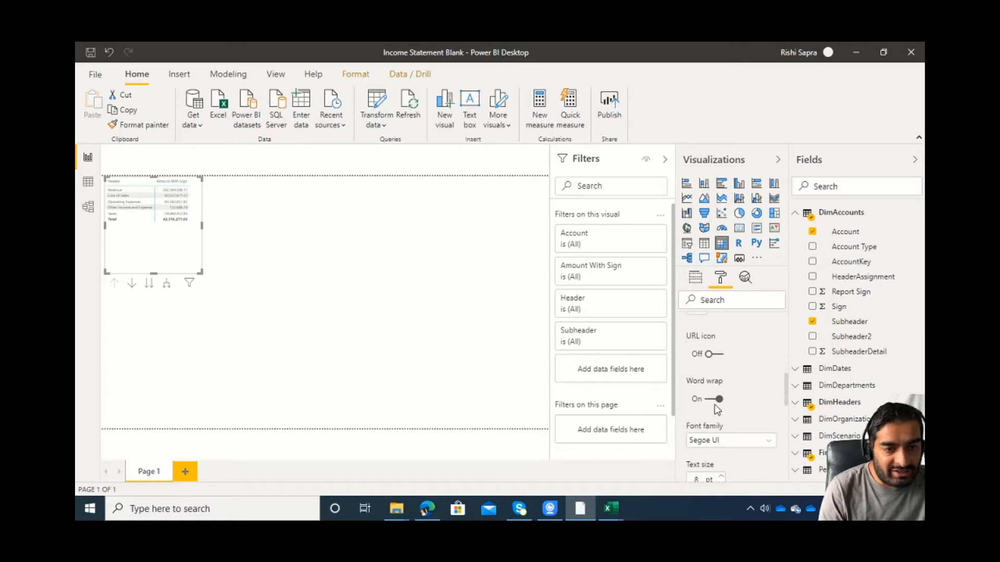
{"action": "scroll", "coordinate": [713, 409], "scroll_direction": "down", "scroll_amount": 3}
{"action": "left_click_drag", "start_coordinate": [701, 355], "coordinate": [641, 354]}
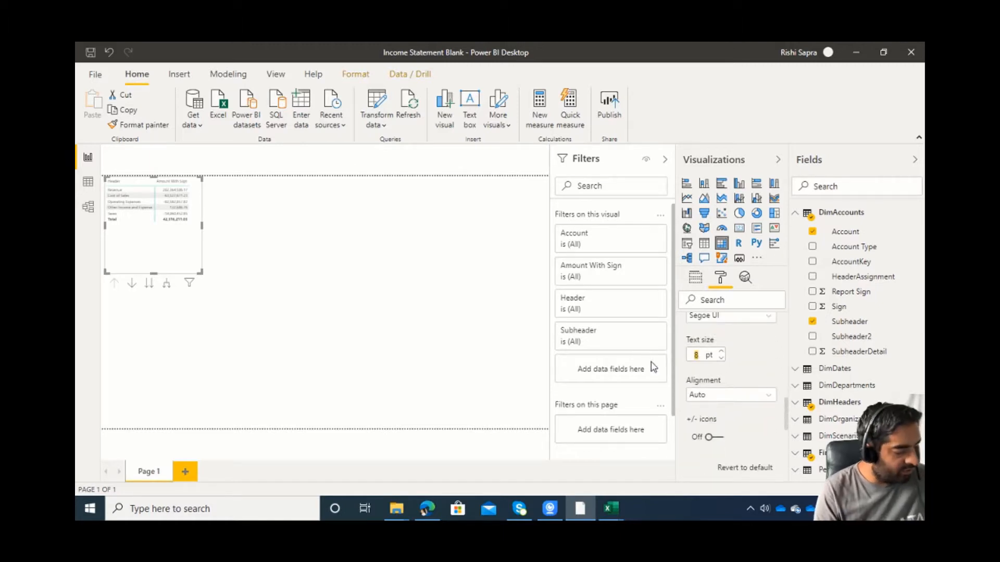
{"action": "type", "text": "14"}
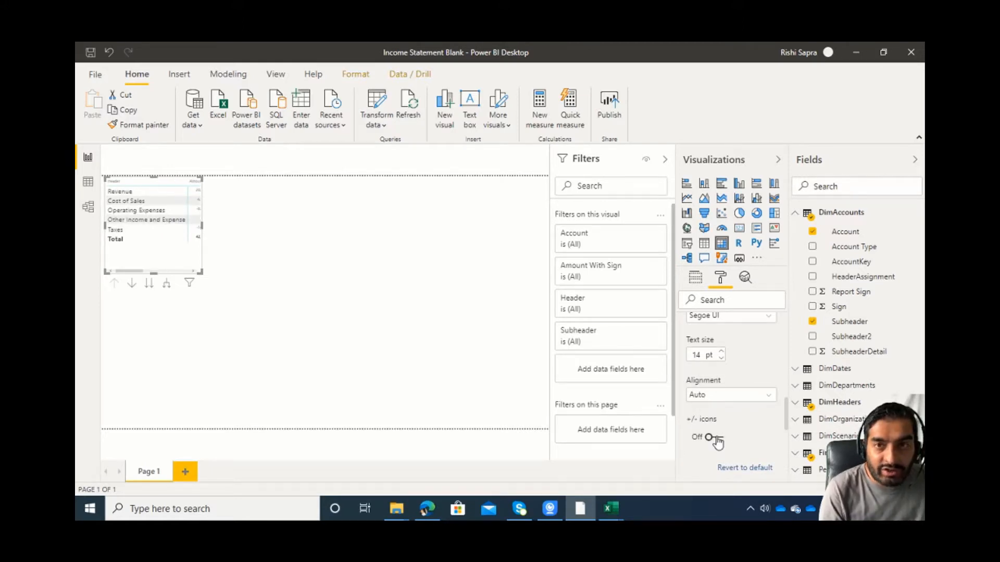
{"action": "left_click", "coordinate": [717, 441]}
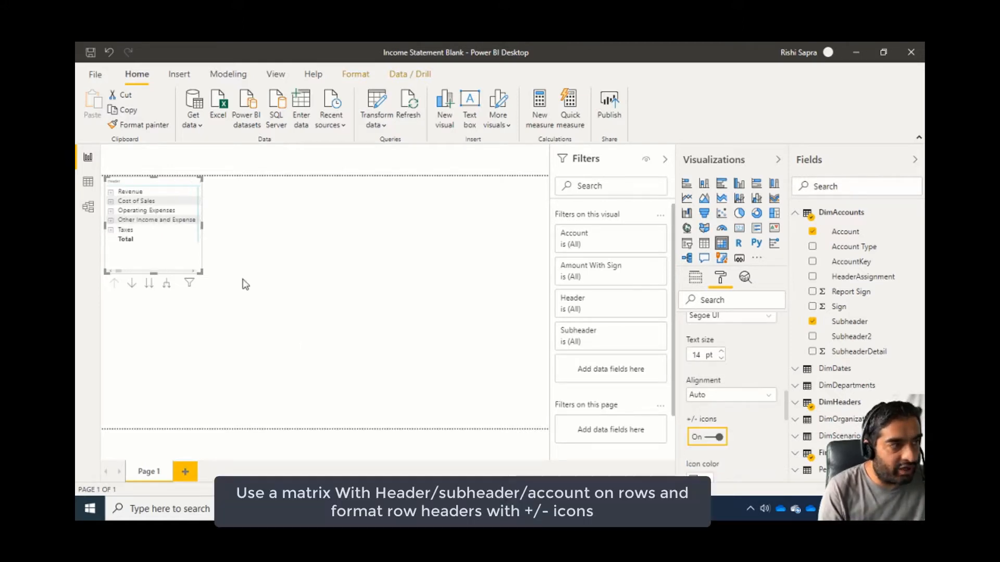
Enlarge the matrix on the page and set the text size of its values to 14 pt.
{"action": "left_click_drag", "start_coordinate": [199, 272], "coordinate": [380, 359]}
{"action": "scroll", "coordinate": [728, 355], "scroll_direction": "up", "scroll_amount": 1}
{"action": "left_click", "coordinate": [700, 345]}
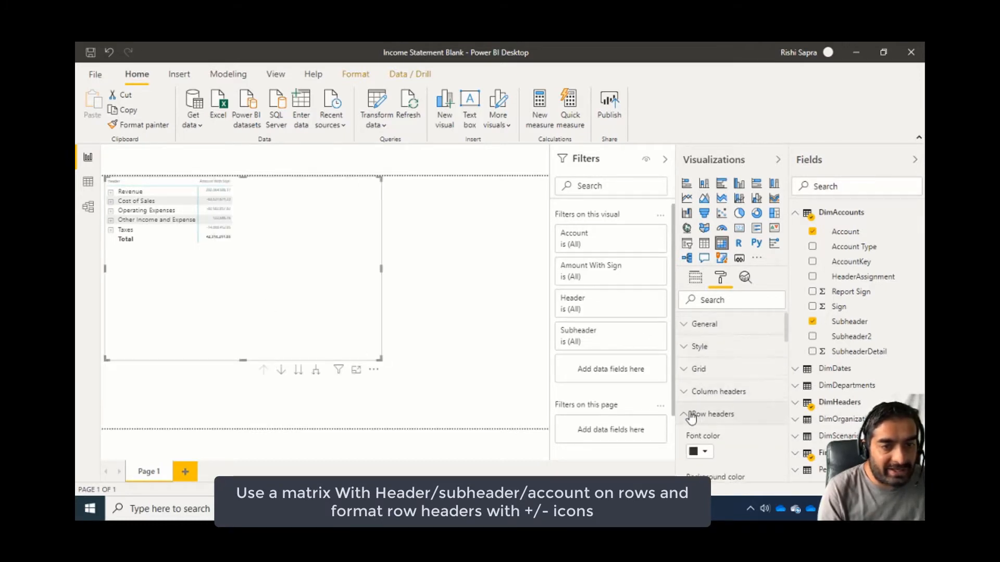
{"action": "left_click", "coordinate": [732, 439]}
{"action": "scroll", "coordinate": [733, 443], "scroll_direction": "down", "scroll_amount": 5}
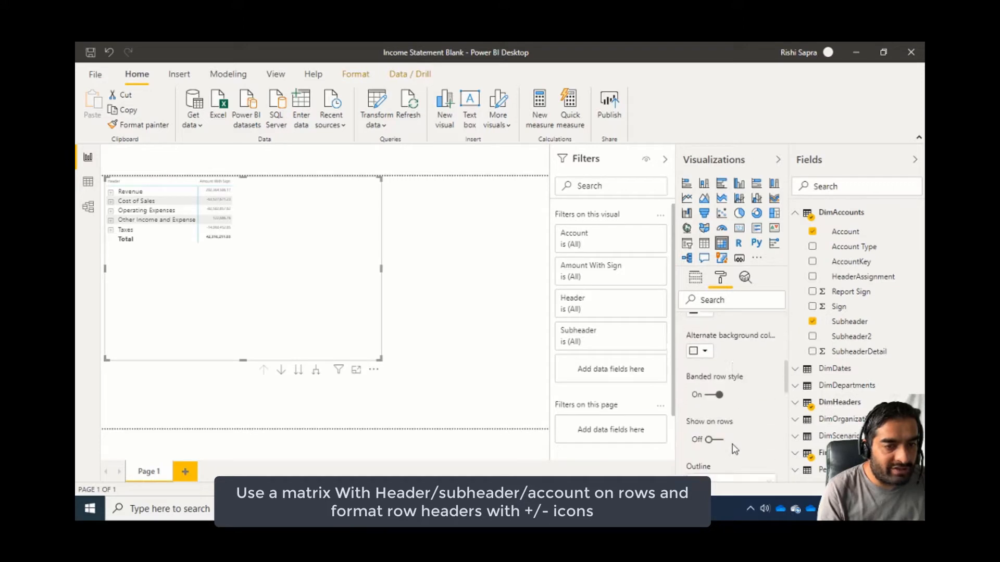
{"action": "scroll", "coordinate": [734, 447], "scroll_direction": "down", "scroll_amount": 3}
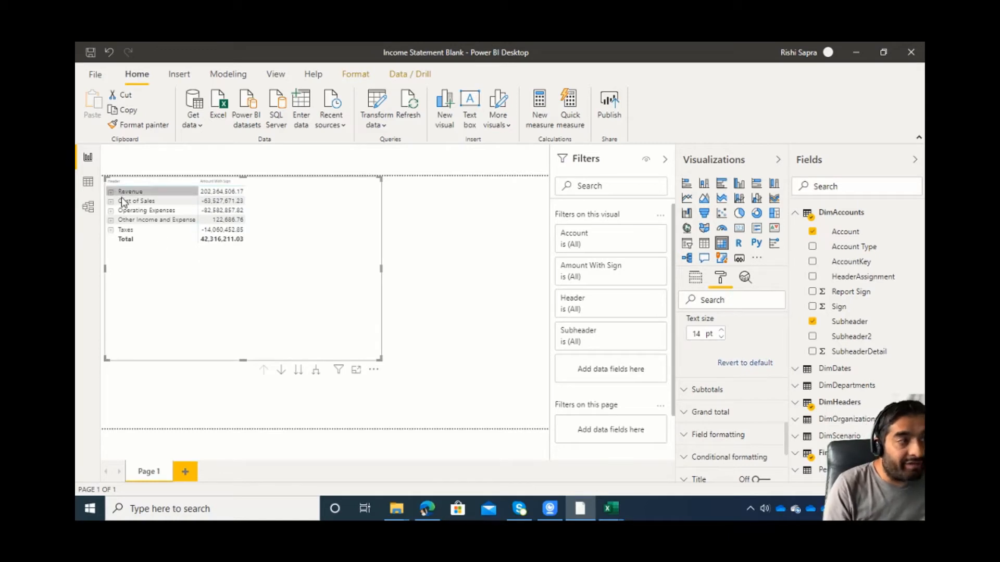
Change the matrix's row subtotals label to Profit After Tax.
{"action": "left_click", "coordinate": [721, 395]}
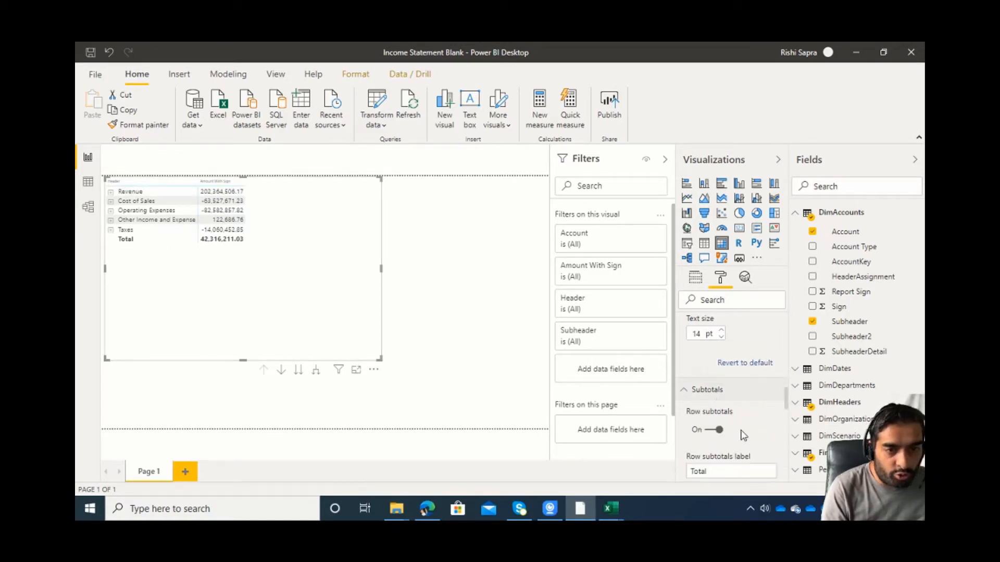
{"action": "scroll", "coordinate": [724, 411], "scroll_direction": "down", "scroll_amount": 3}
{"action": "double_click", "coordinate": [732, 347]}
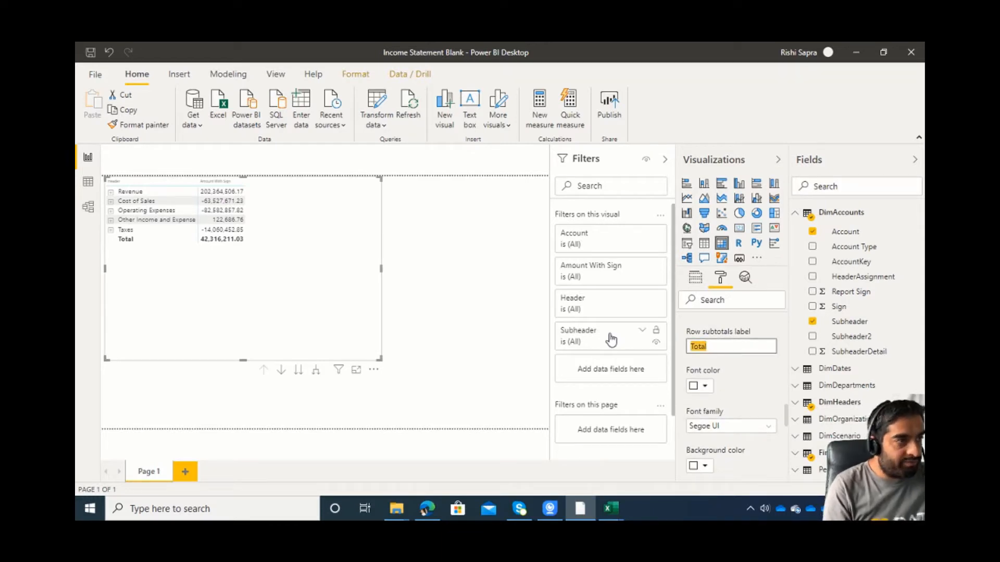
{"action": "type", "text": "Profit After Tax"}
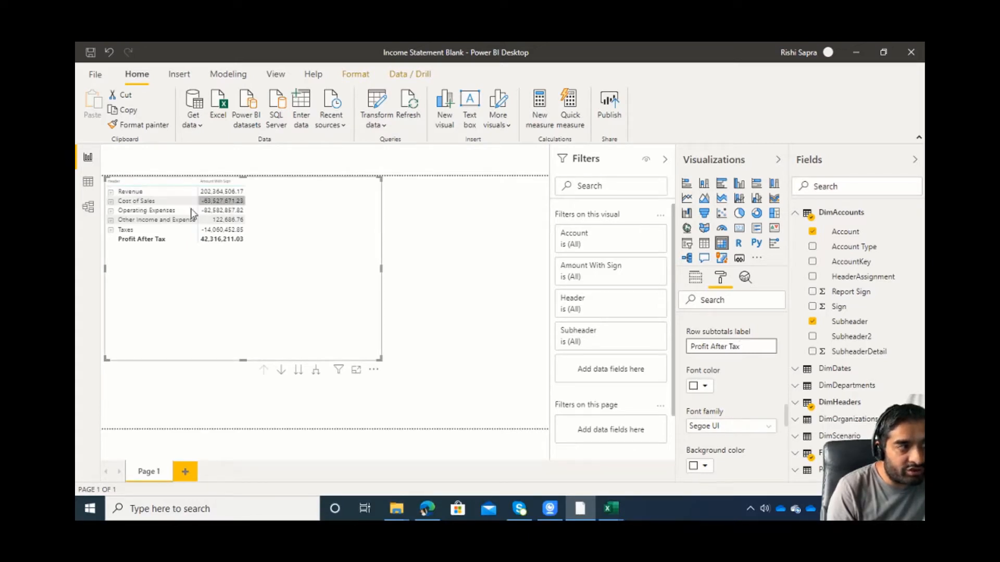
Expand the Revenue header in the matrix and its Discounts and Returns and Adjustments subheaders.
{"action": "left_click", "coordinate": [110, 195]}
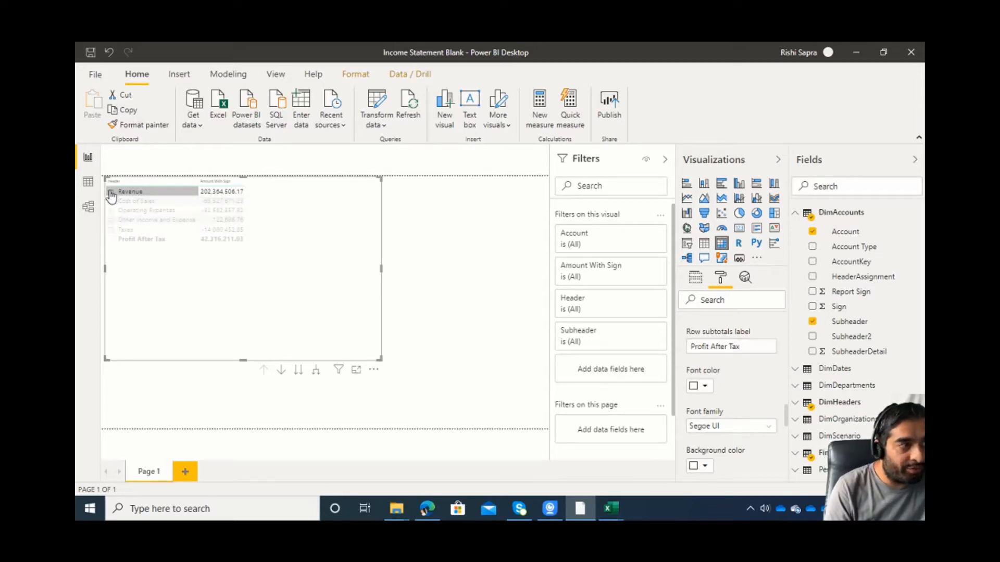
{"action": "left_click", "coordinate": [111, 193]}
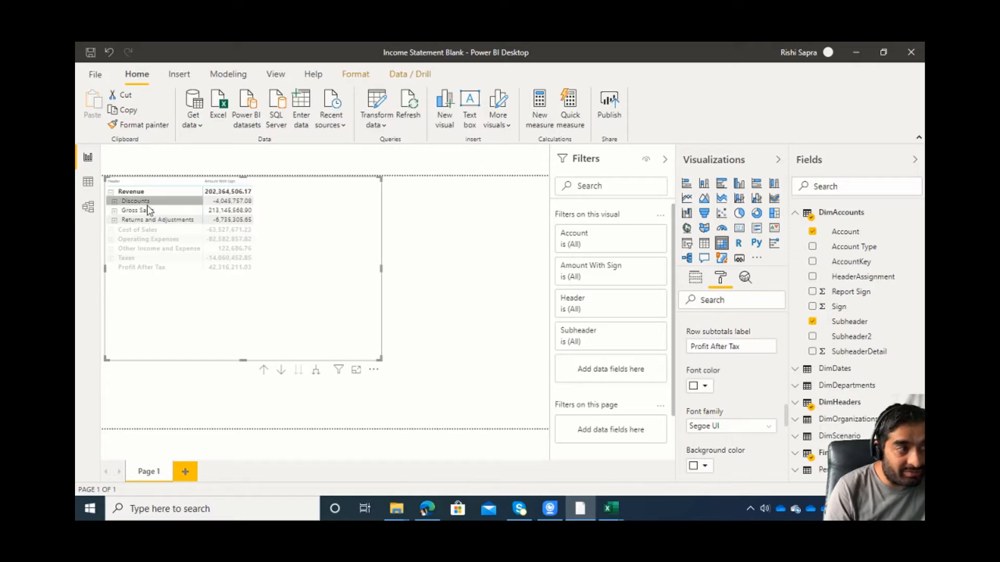
{"action": "left_click", "coordinate": [114, 202]}
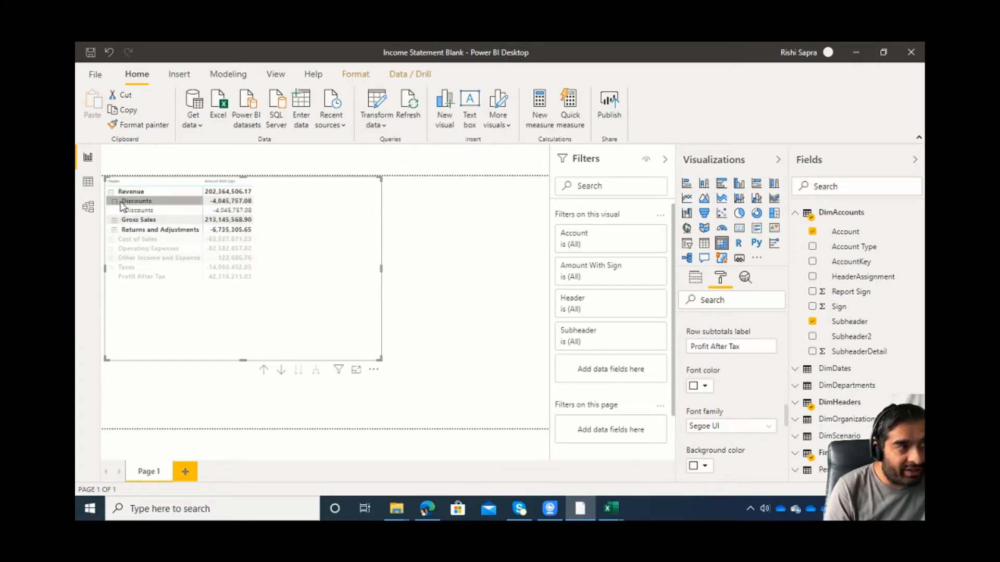
{"action": "left_click", "coordinate": [115, 230]}
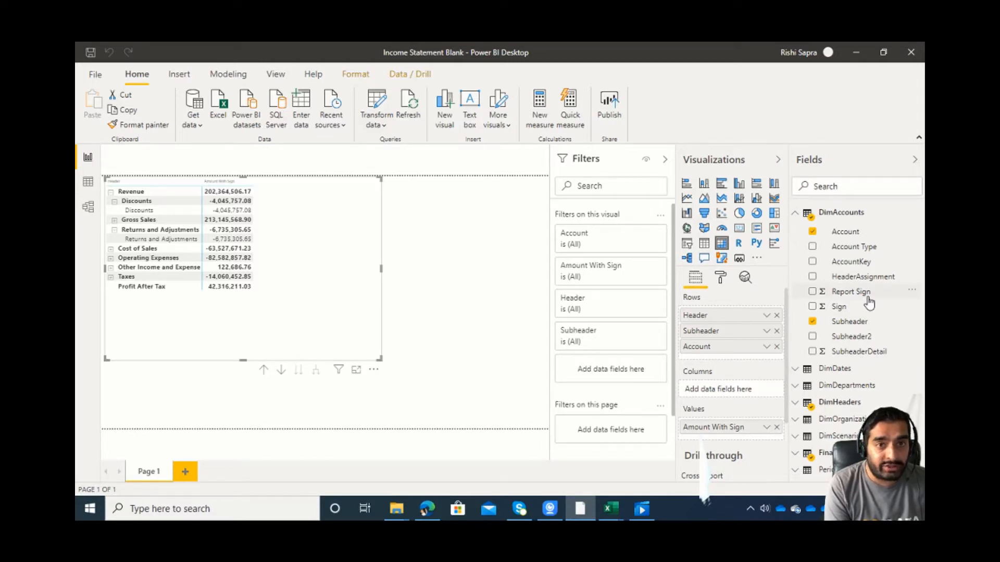
Create a measure named Total Amount in the FinanceData table and begin its formula with the SUM function.
{"action": "left_click", "coordinate": [844, 450]}
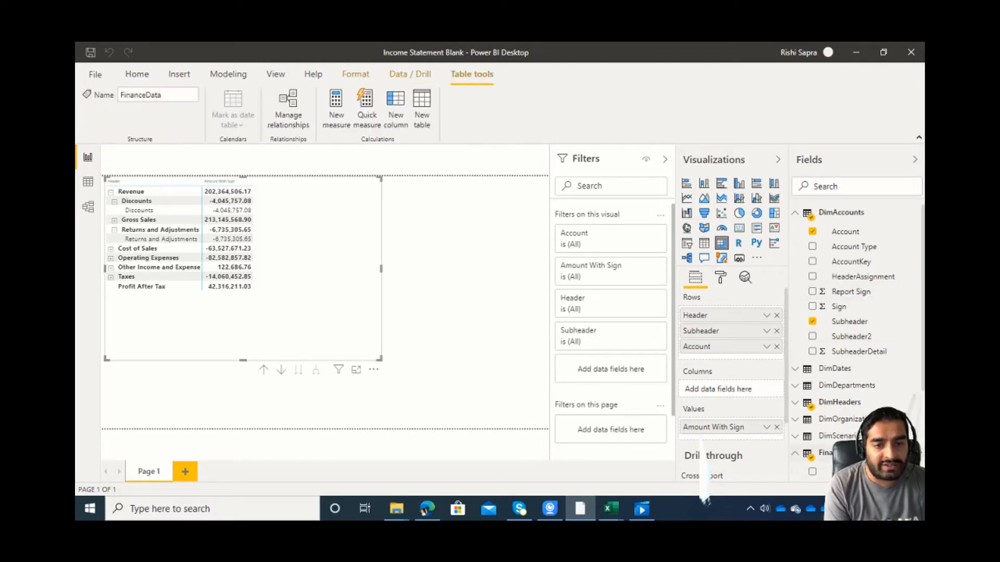
{"action": "scroll", "coordinate": [845, 448], "scroll_direction": "down", "scroll_amount": 3}
{"action": "left_click", "coordinate": [847, 370]}
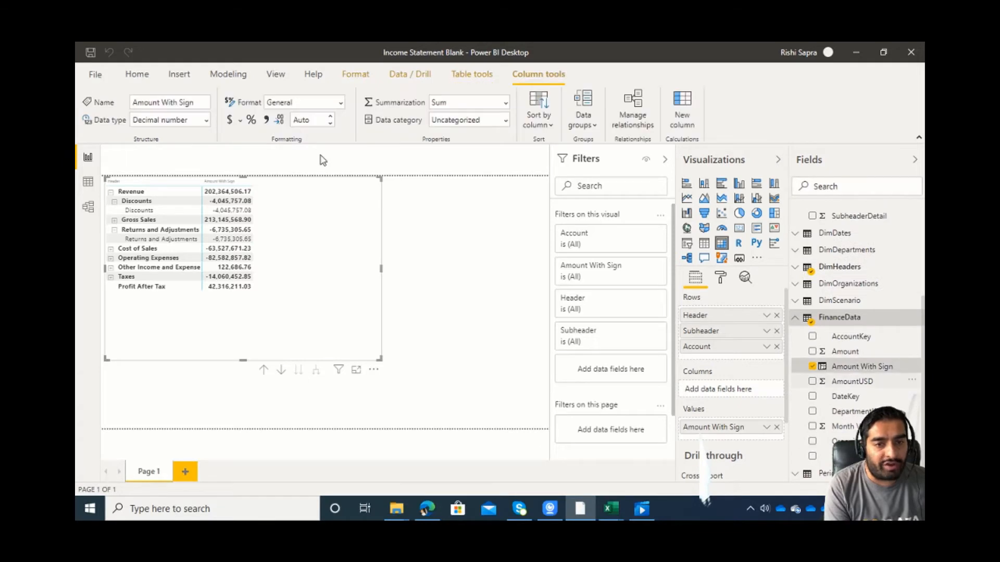
{"action": "left_click", "coordinate": [228, 74]}
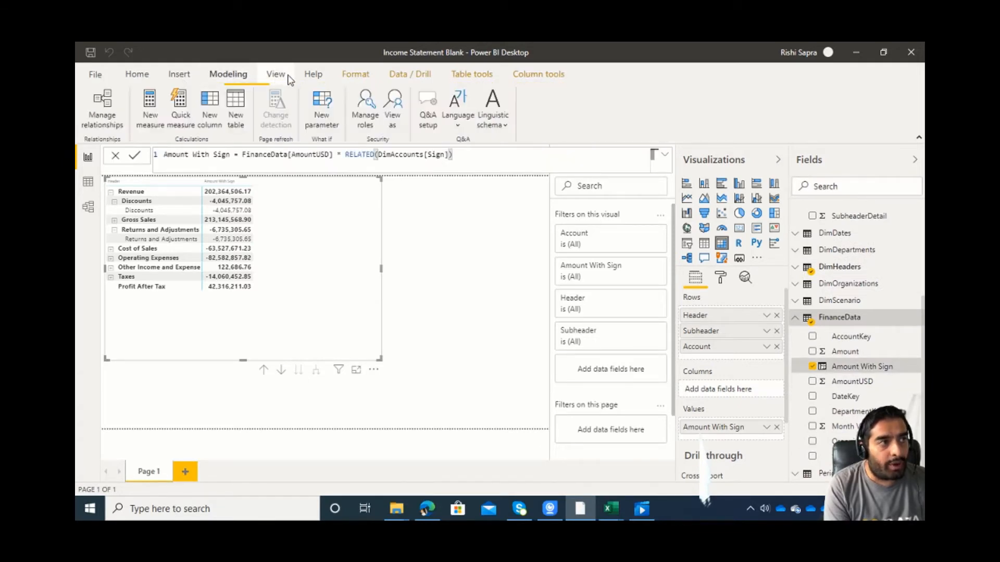
{"action": "left_click", "coordinate": [153, 114]}
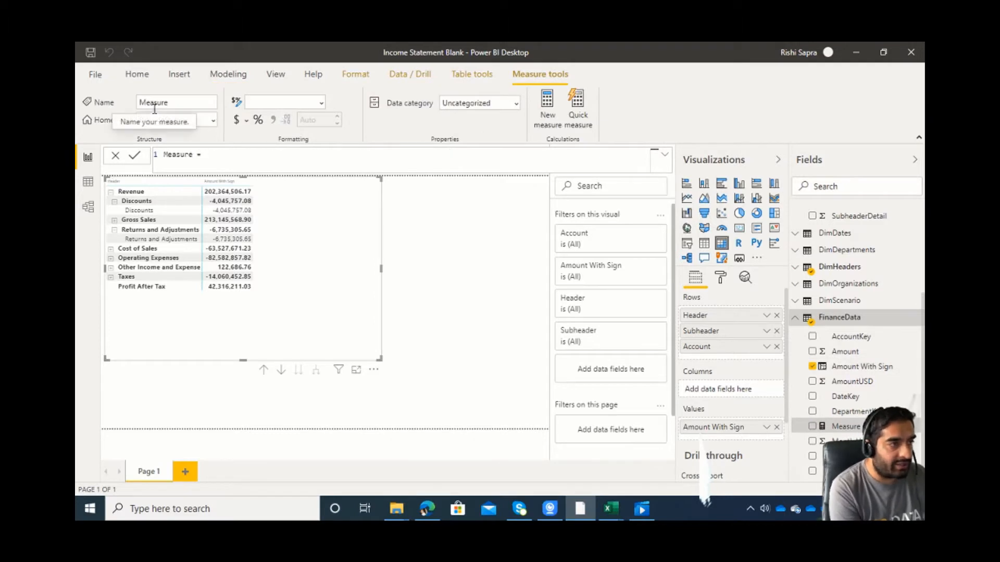
{"action": "key", "text": "ctrl+a"}
{"action": "type", "text": "T"}
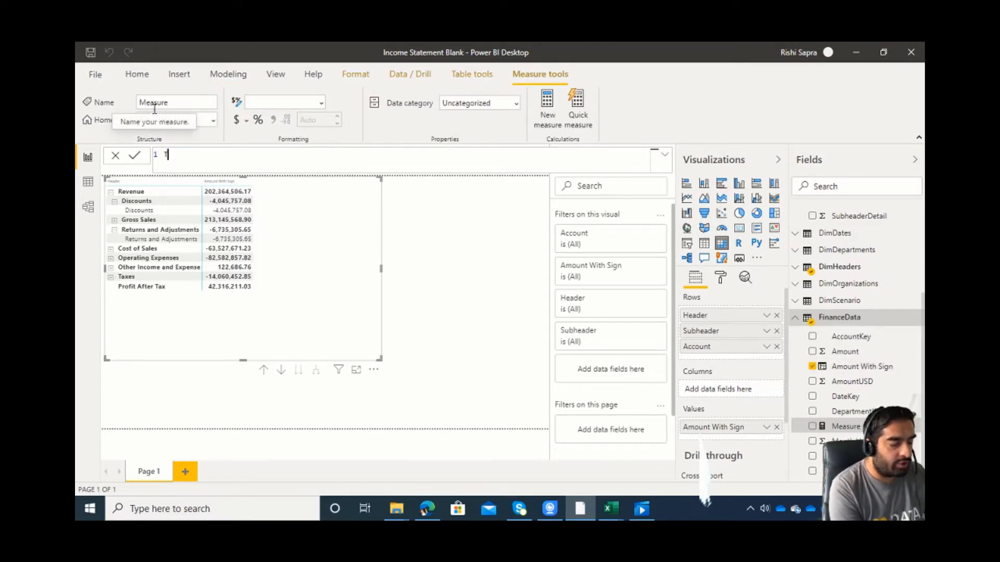
{"action": "type", "text": "otal Amount = SUM("}
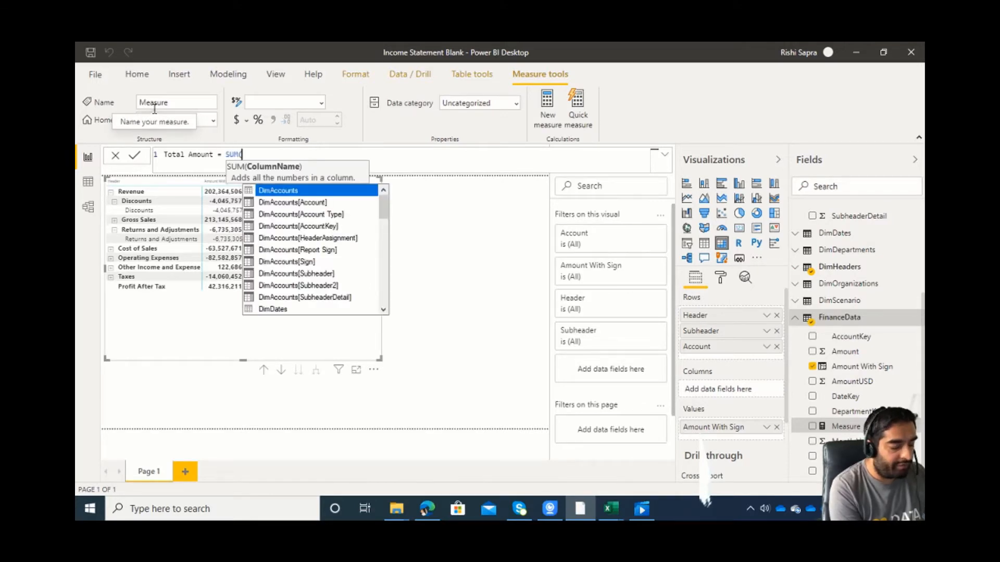
{"action": "type", "text": "din"}
Complete the Total Amount measure so it sums the column FinanceData[Amount With Sign], and commit it.
{"action": "key", "text": "BackSpace"}
{"action": "key", "text": "BackSpace"}
{"action": "key", "text": "BackSpace"}
{"action": "type", "text": "fian"}
{"action": "key", "text": "BackSpace"}
{"action": "key", "text": "BackSpace"}
{"action": "key", "text": "Tab"}
{"action": "type", "text": "["}
{"action": "key", "text": "Down"}
{"action": "key", "text": "Down"}
{"action": "key", "text": "Tab"}
{"action": "type", "text": ")"}
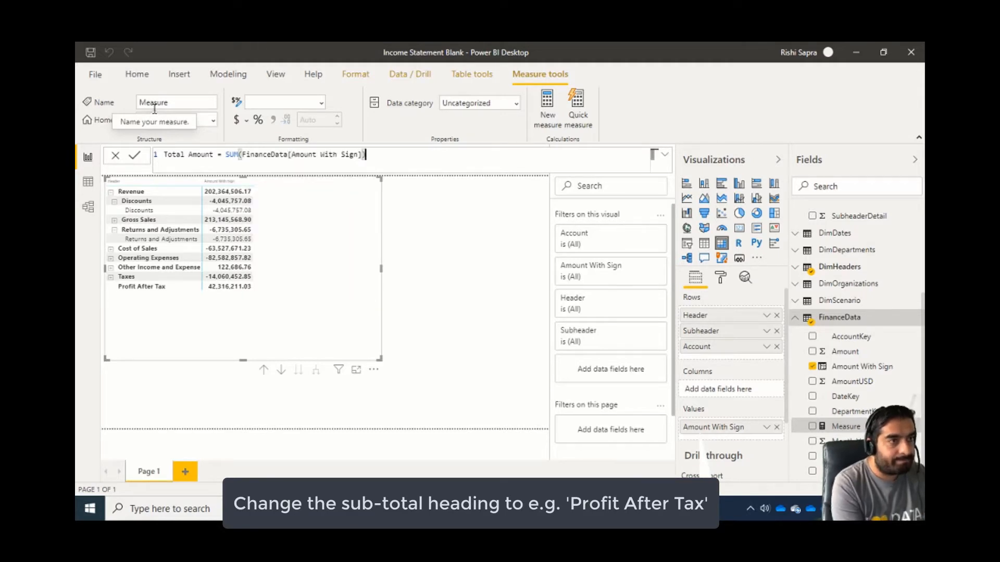
{"action": "key", "text": "Return"}
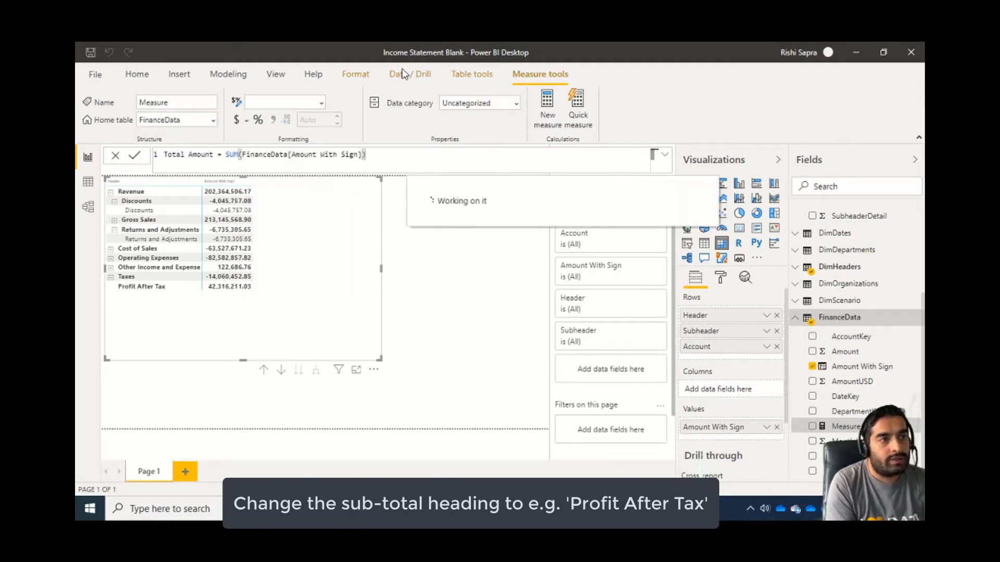
Add the Total Amount measure to the matrix's values and remove Amount With Sign from them.
{"action": "left_click_drag", "start_coordinate": [844, 471], "coordinate": [764, 438]}
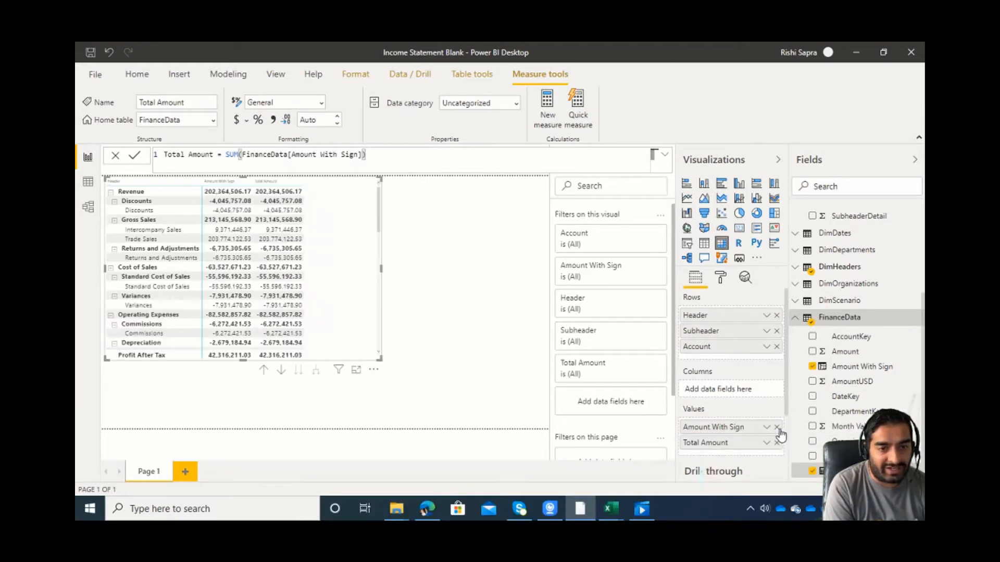
{"action": "left_click", "coordinate": [777, 428]}
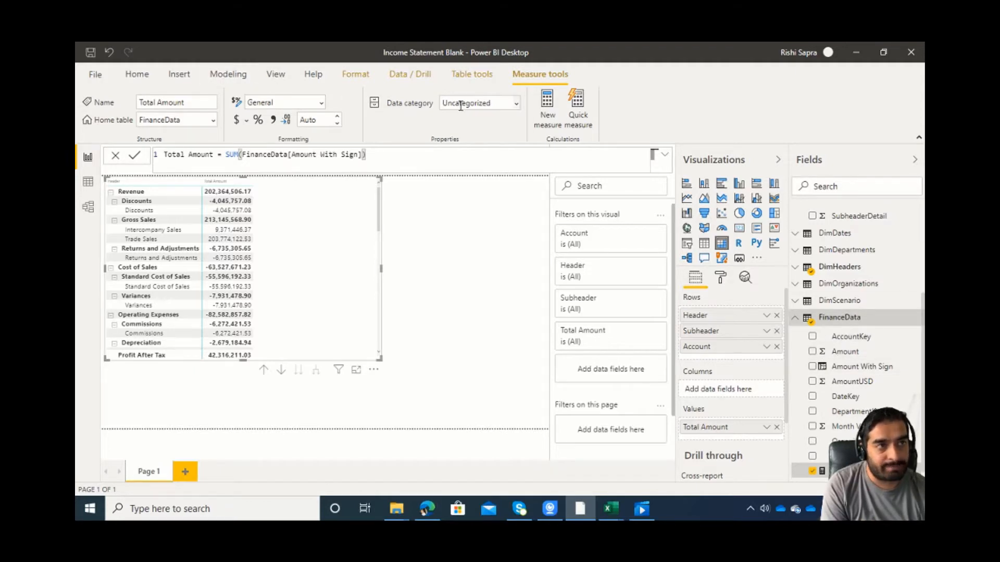
Create a new measure named Actuals in FinanceData with the formula referencing [Total Amount].
{"action": "left_click", "coordinate": [543, 107]}
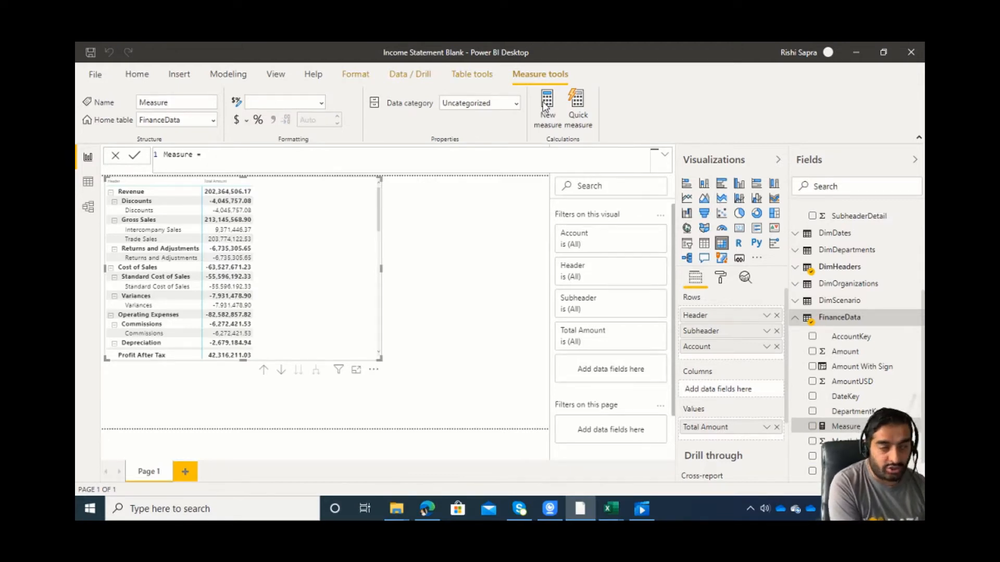
{"action": "key", "text": "ctrl+a"}
{"action": "type", "text": "A"}
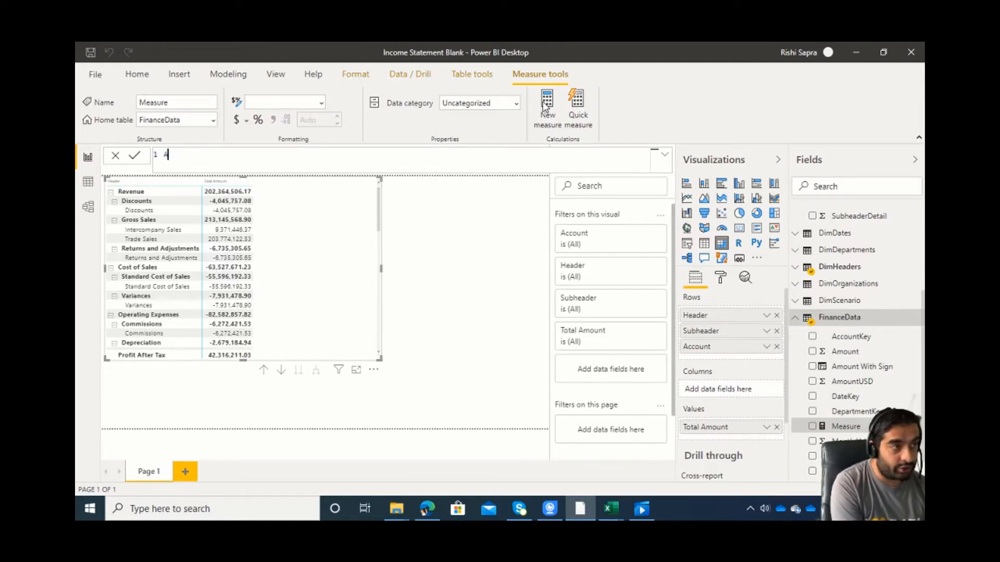
{"action": "type", "text": "ctuals = "}
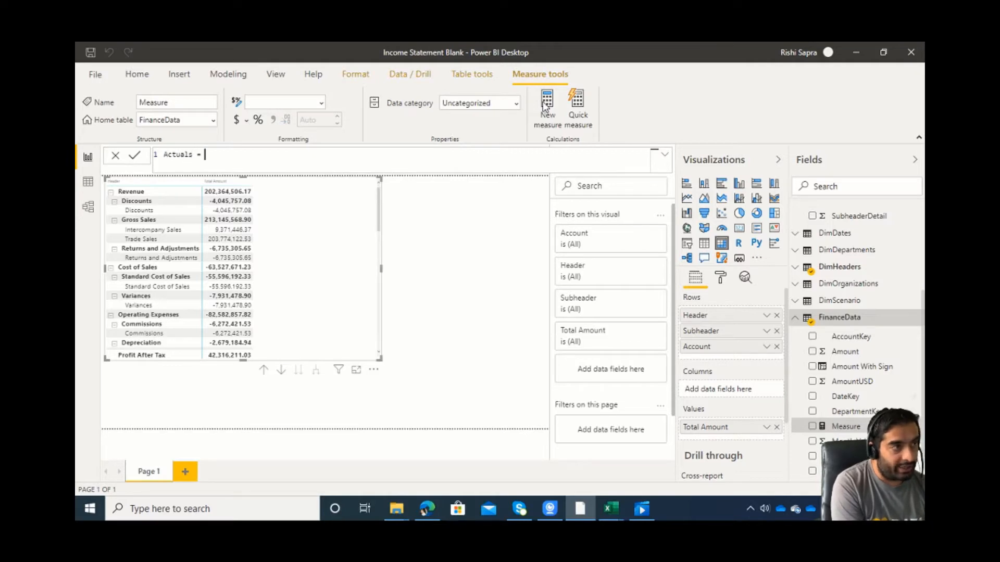
{"action": "type", "text": "["}
{"action": "key", "text": "Tab"}
{"action": "key", "text": "Left"}
{"action": "key", "text": "Left"}
{"action": "key", "text": "Left"}
{"action": "key", "text": "Left"}
{"action": "key", "text": "Left"}
{"action": "key", "text": "Left"}
{"action": "key", "text": "Left"}
{"action": "key", "text": "Left"}
{"action": "key", "text": "Left"}
{"action": "key", "text": "Left"}
{"action": "key", "text": "Left"}
{"action": "key", "text": "Left"}
{"action": "key", "text": "Left"}
{"action": "key", "text": "Left"}
{"action": "key", "text": "Right"}
{"action": "key", "text": "Right"}
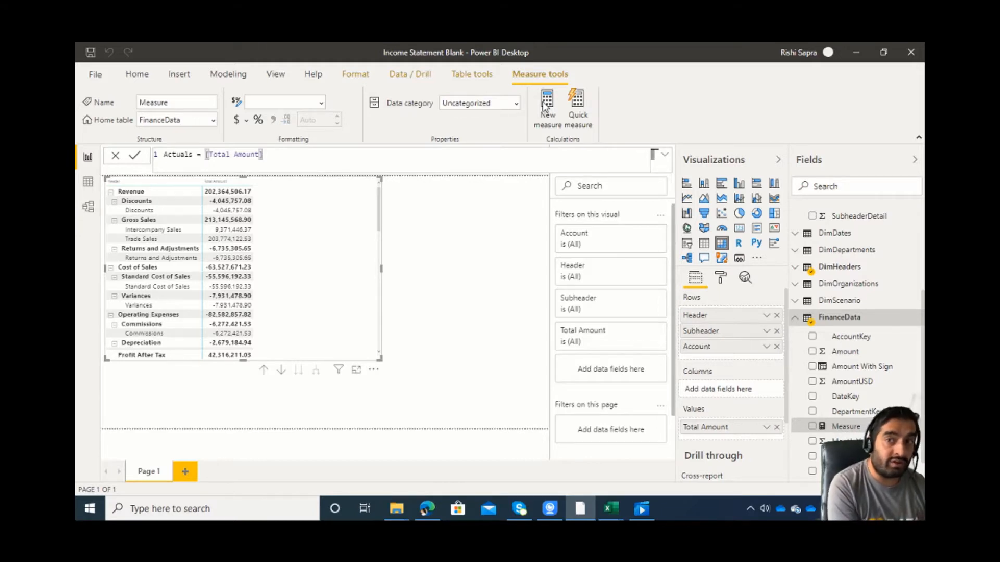
Wrap [Total Amount] in the Actuals formula in CALCULATE with the filter DimScenario[Scenario]="Actual" and commit the measure.
{"action": "type", "text": "CALC"}
{"action": "key", "text": "Tab"}
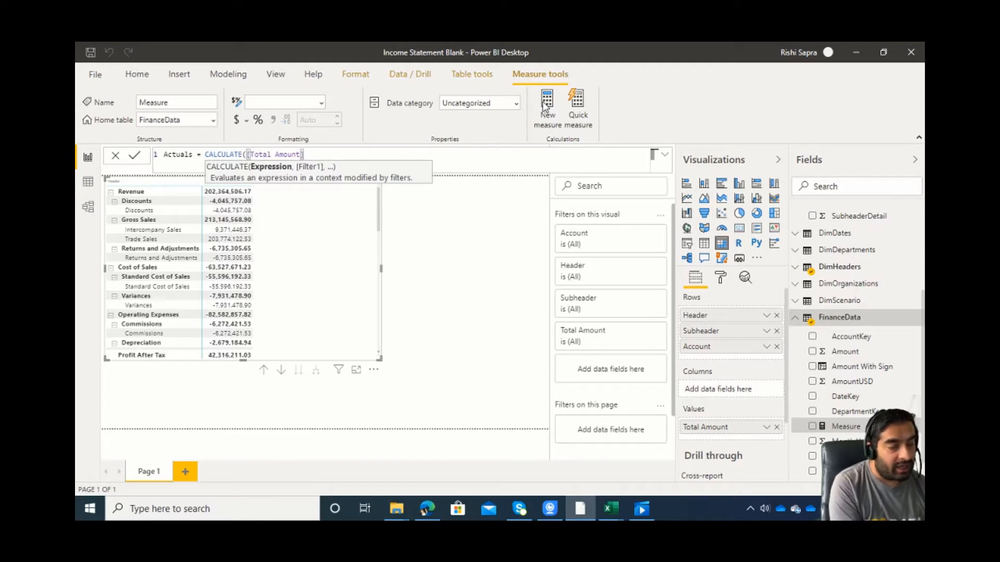
{"action": "type", "text": ","}
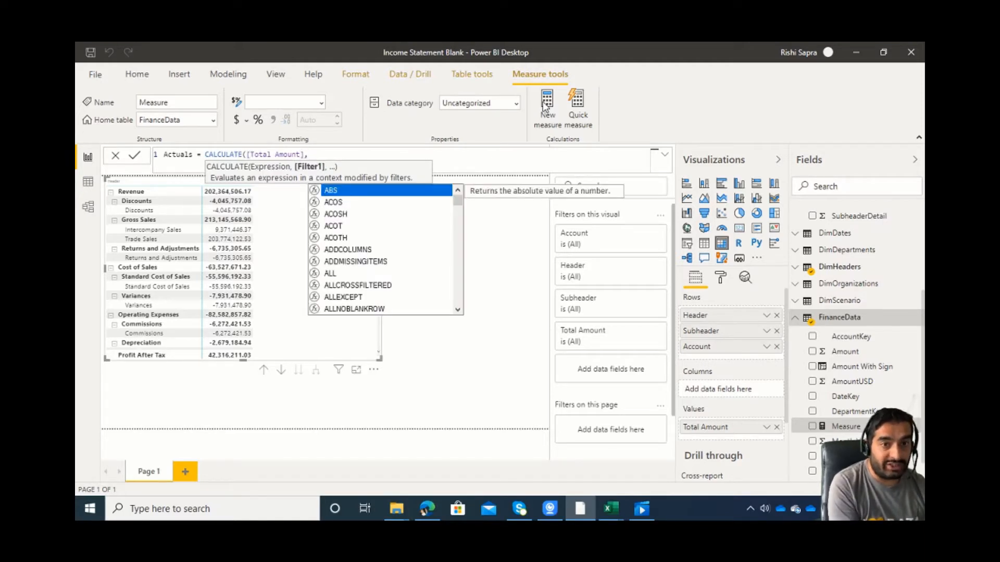
{"action": "type", "text": "dimsc"}
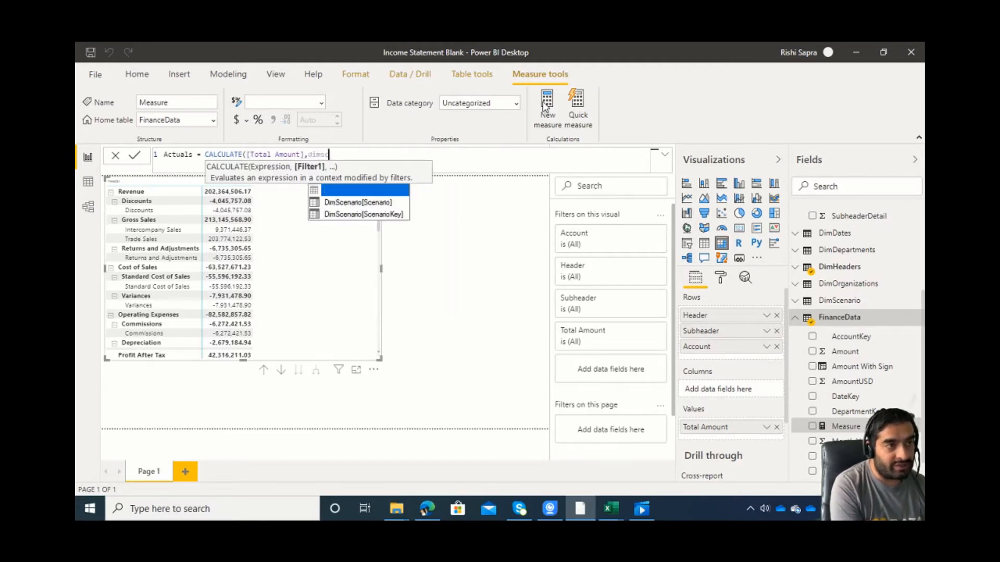
{"action": "type", "text": "e"}
{"action": "key", "text": "Down"}
{"action": "key", "text": "Tab"}
{"action": "type", "text": "=\"Actual\")"}
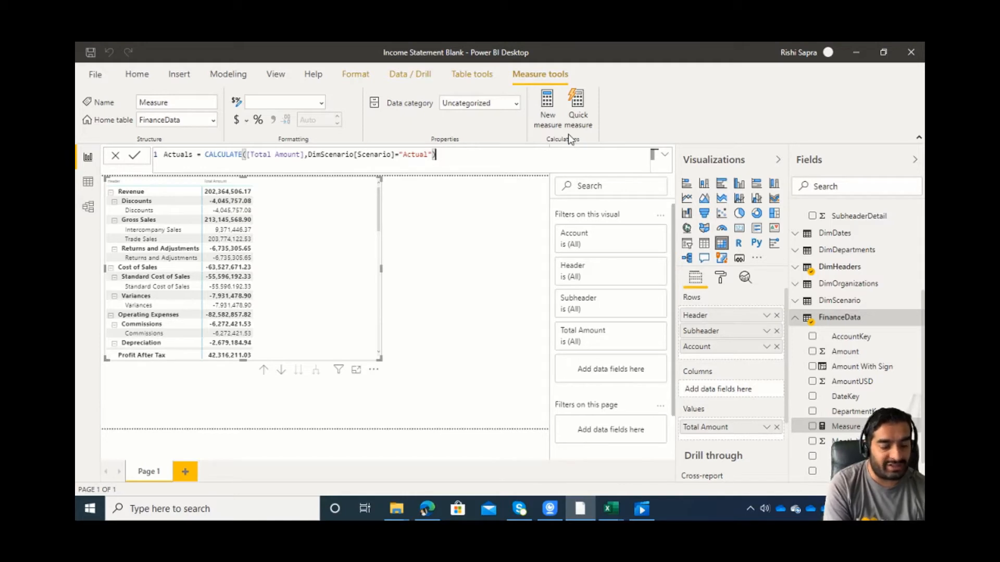
{"action": "key", "text": "Return"}
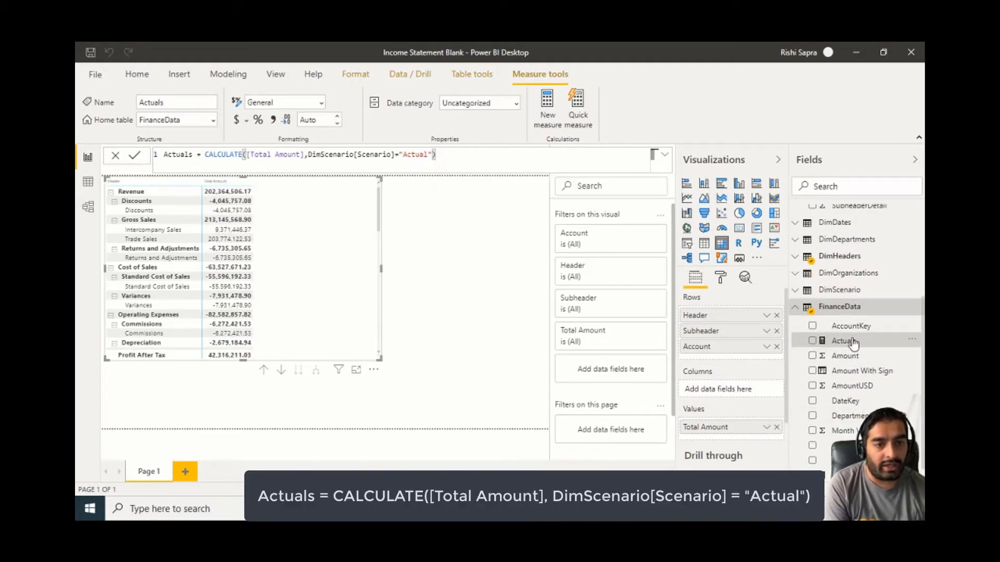
Try to add the Actuals measure to the matrix's values.
{"action": "left_click_drag", "start_coordinate": [853, 344], "coordinate": [778, 432]}
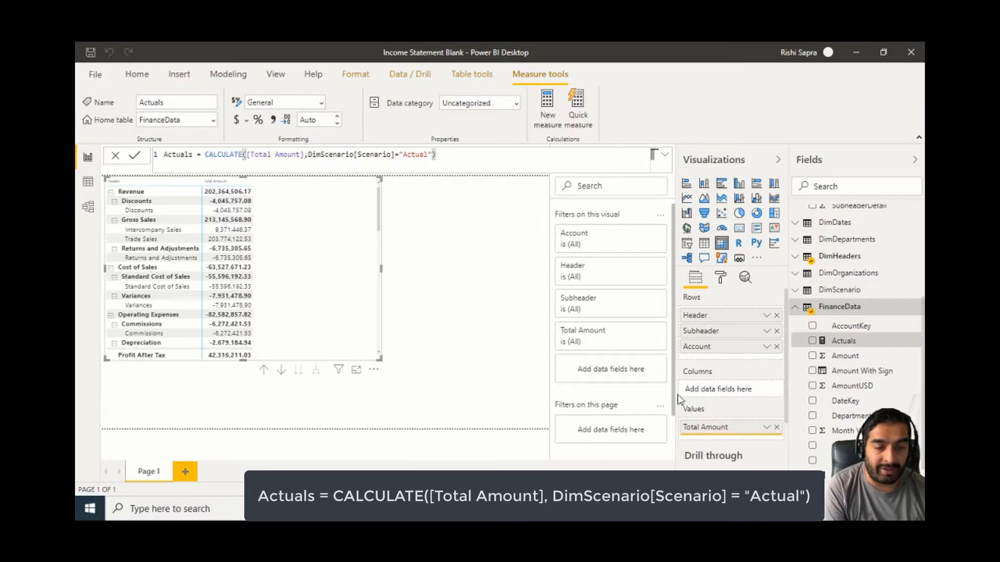
{"action": "left_click", "coordinate": [844, 356]}
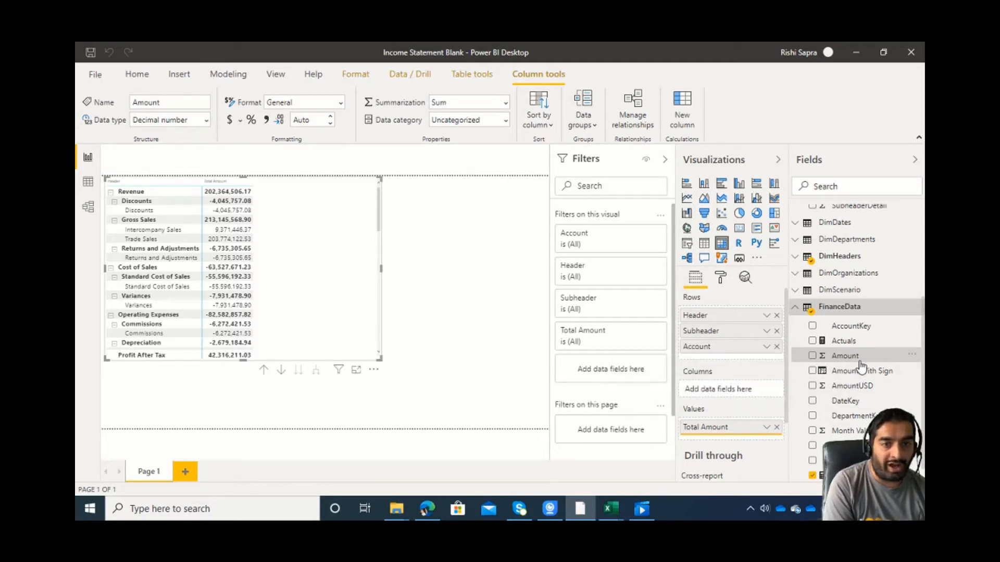
{"action": "left_click", "coordinate": [843, 341]}
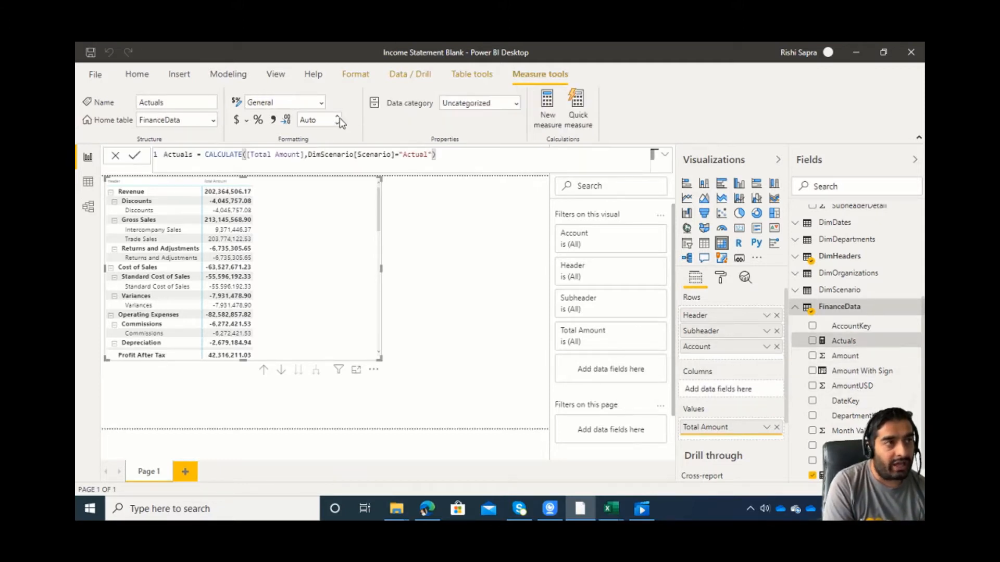
Create a measure named Actuals PY in FinanceData and begin its formula with CALCULATE on [Actuals].
{"action": "left_click", "coordinate": [546, 112]}
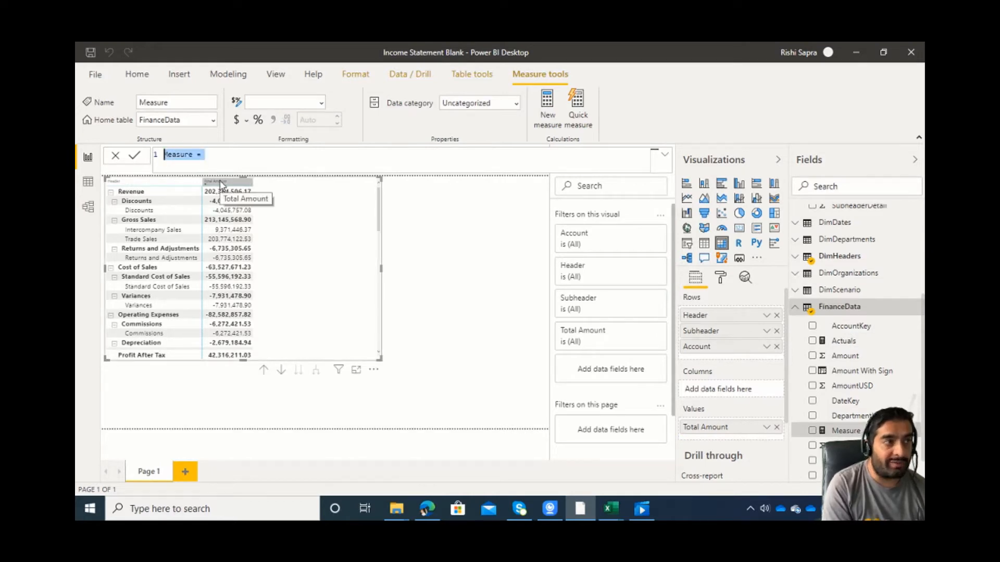
{"action": "type", "text": "Actuals PY"}
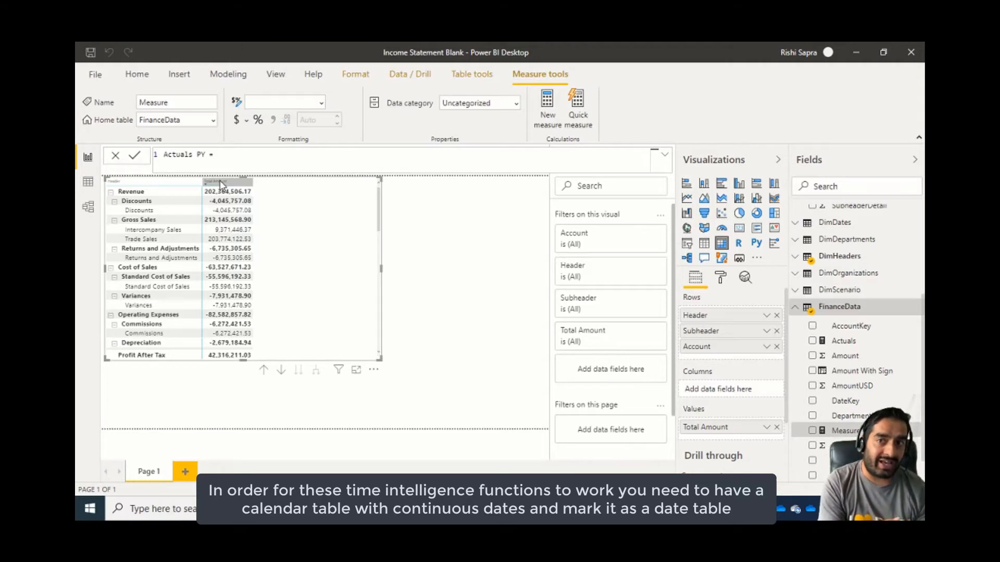
{"action": "left_click", "coordinate": [486, 78]}
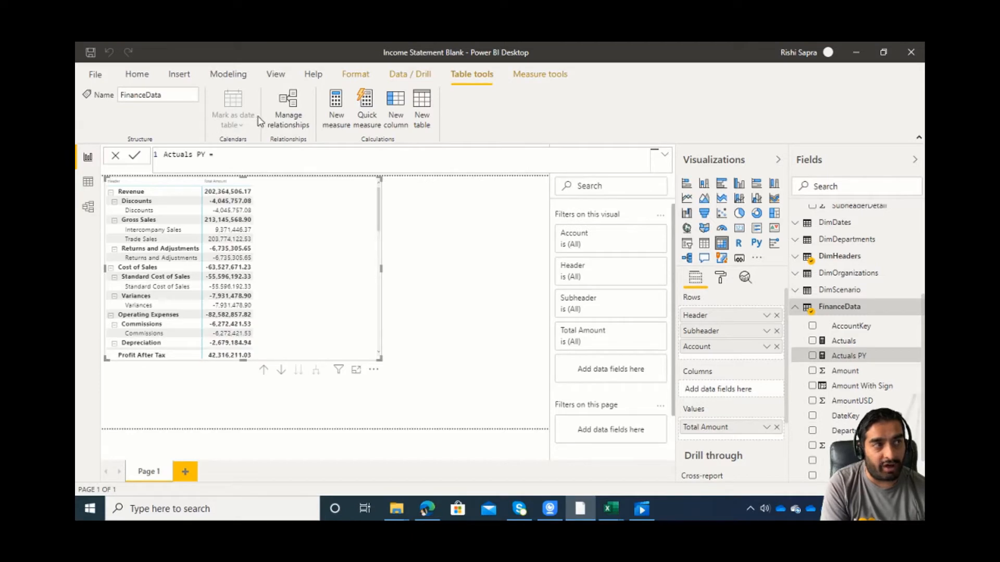
{"action": "left_click", "coordinate": [236, 156]}
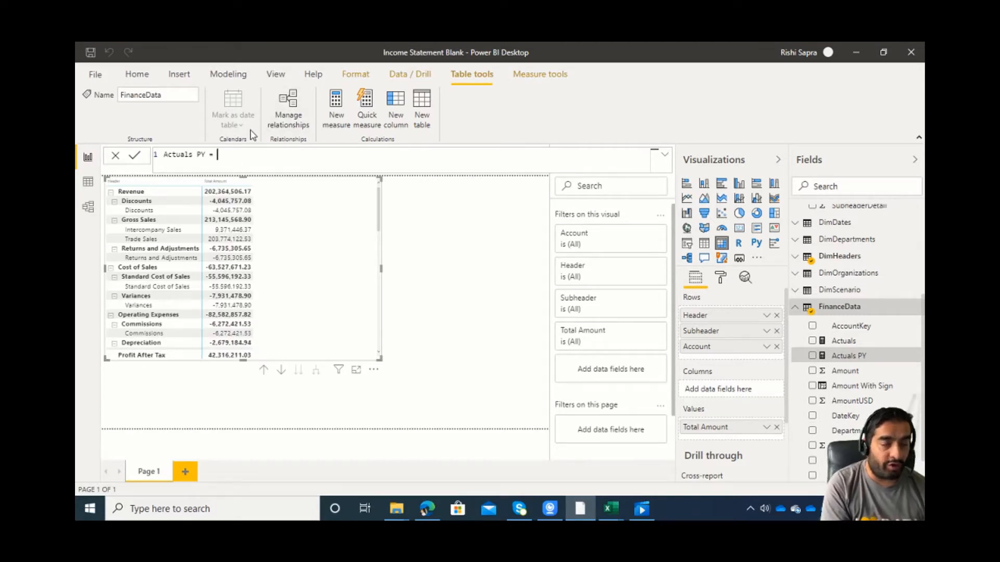
{"action": "type", "text": "cal"}
{"action": "key", "text": "Tab"}
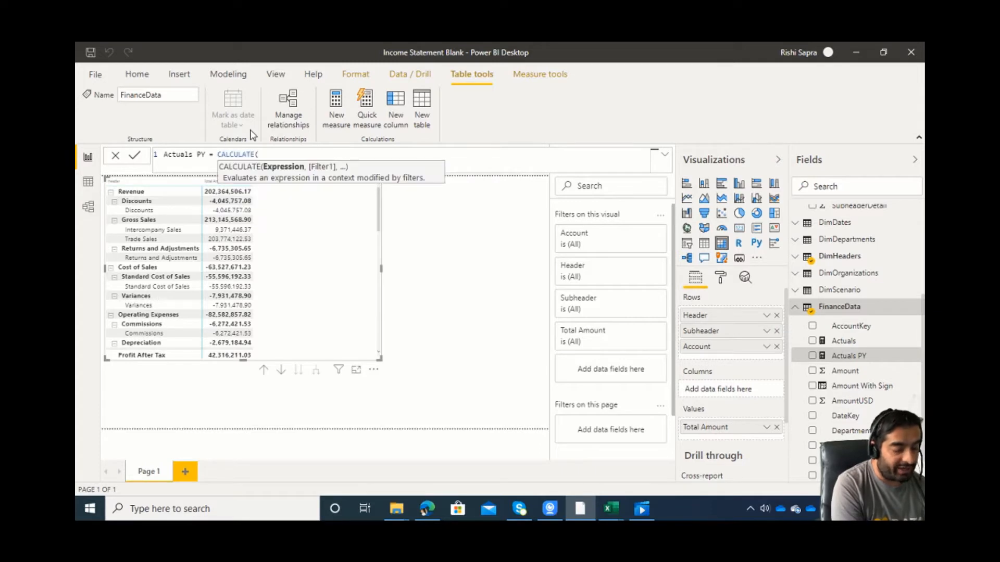
{"action": "key", "text": "Tab"}
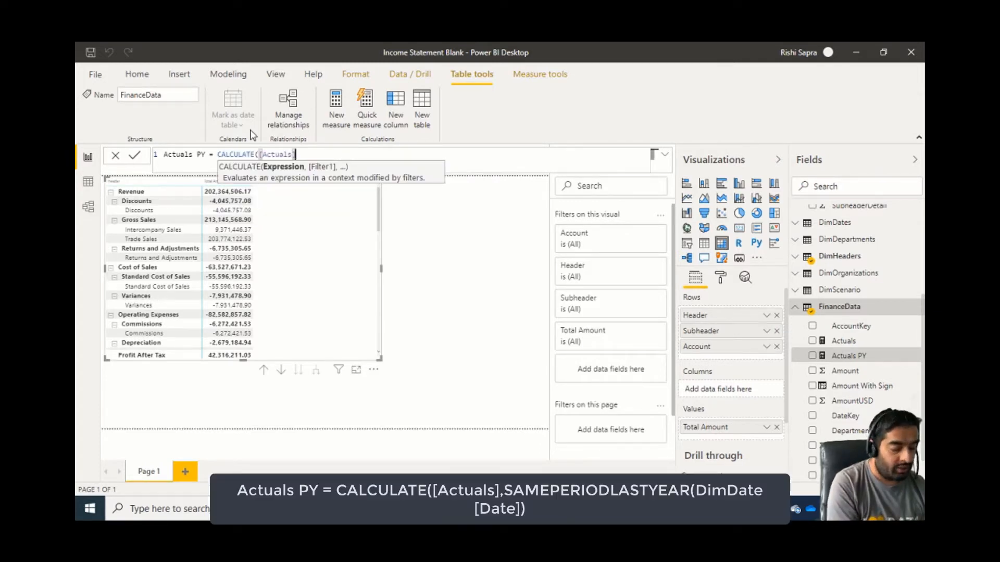
Complete the Actuals PY formula with the filter SAMEPERIODLASTYEAR(DimDates[Date]) and commit the measure.
{"action": "type", "text": ",same"}
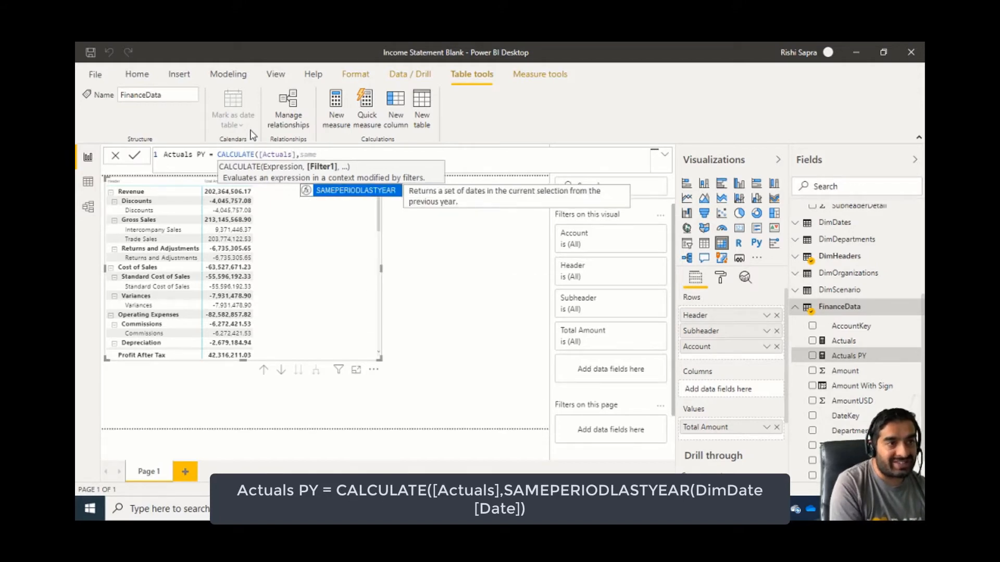
{"action": "key", "text": "Tab"}
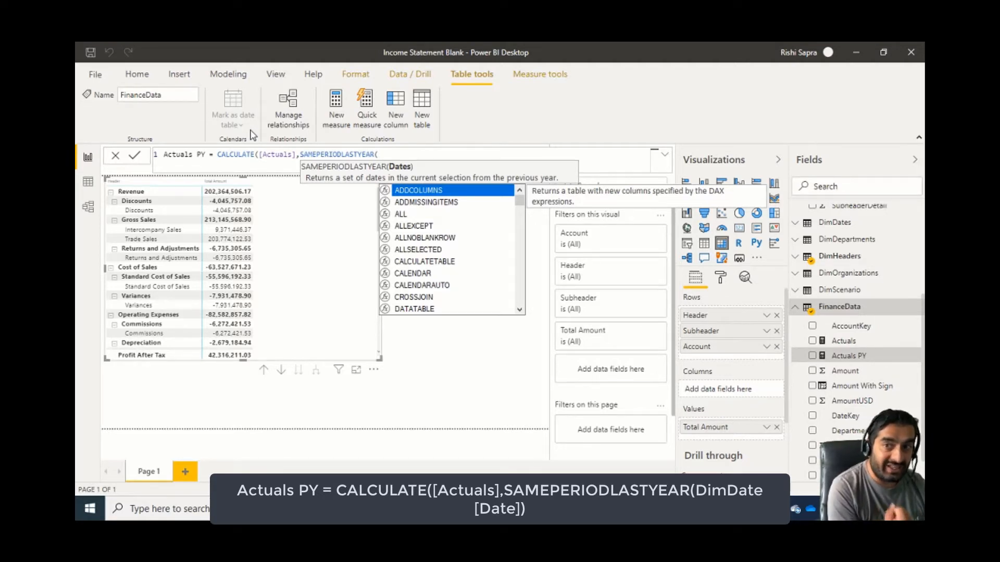
{"action": "type", "text": "dates"}
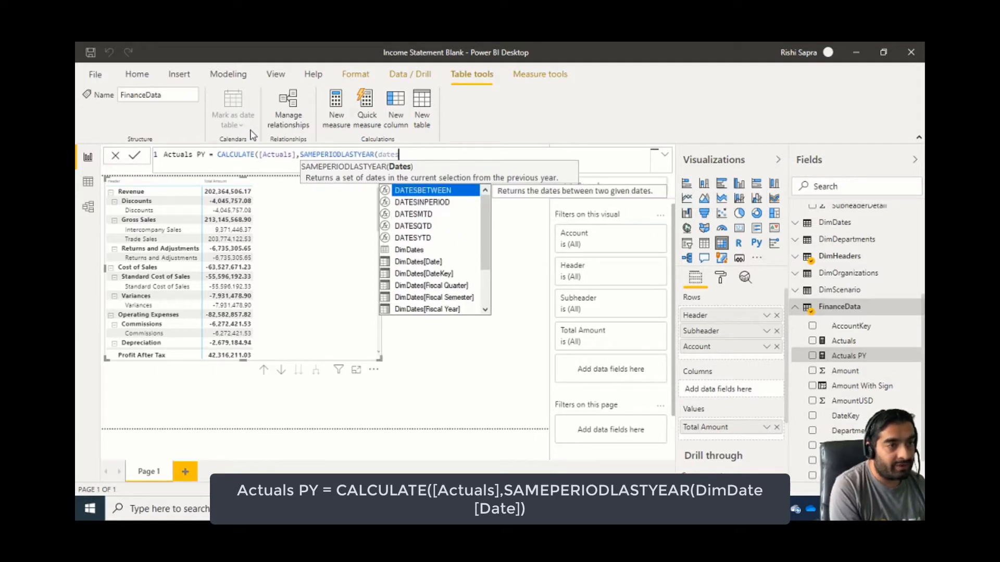
{"action": "key", "text": "Down"}
{"action": "key", "text": "Down"}
{"action": "key", "text": "Down"}
{"action": "key", "text": "Down"}
{"action": "key", "text": "Down"}
{"action": "key", "text": "Down"}
{"action": "key", "text": "Tab"}
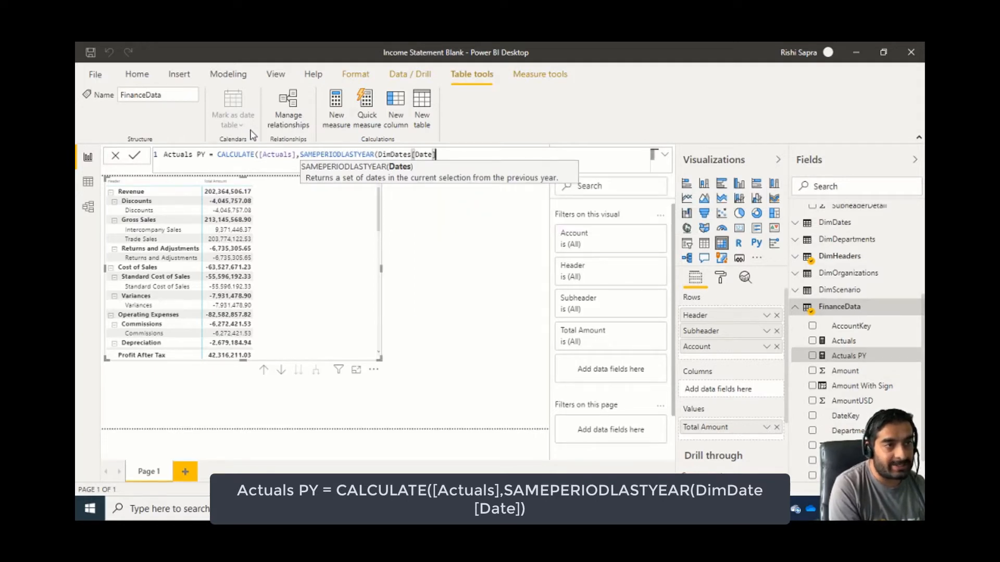
{"action": "type", "text": "))"}
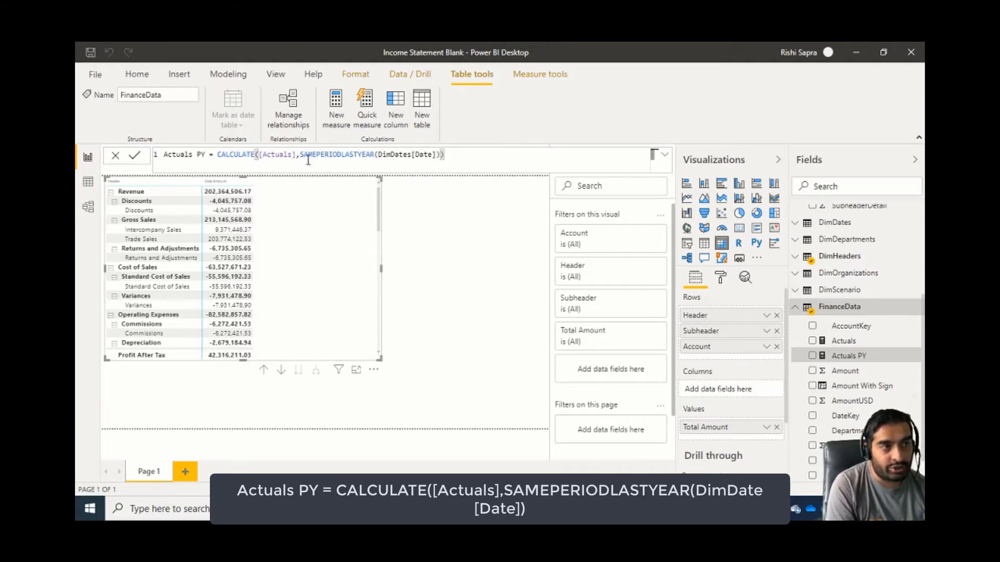
{"action": "key", "text": "Return"}
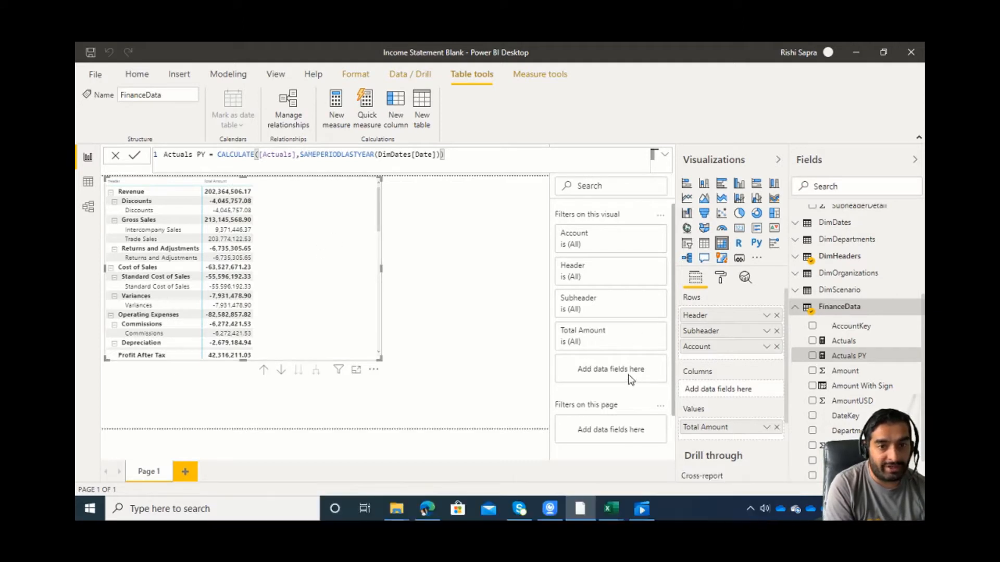
Create a measure named Variance to PY with the formula [Actuals] - [Actuals PY].
{"action": "left_click", "coordinate": [343, 123]}
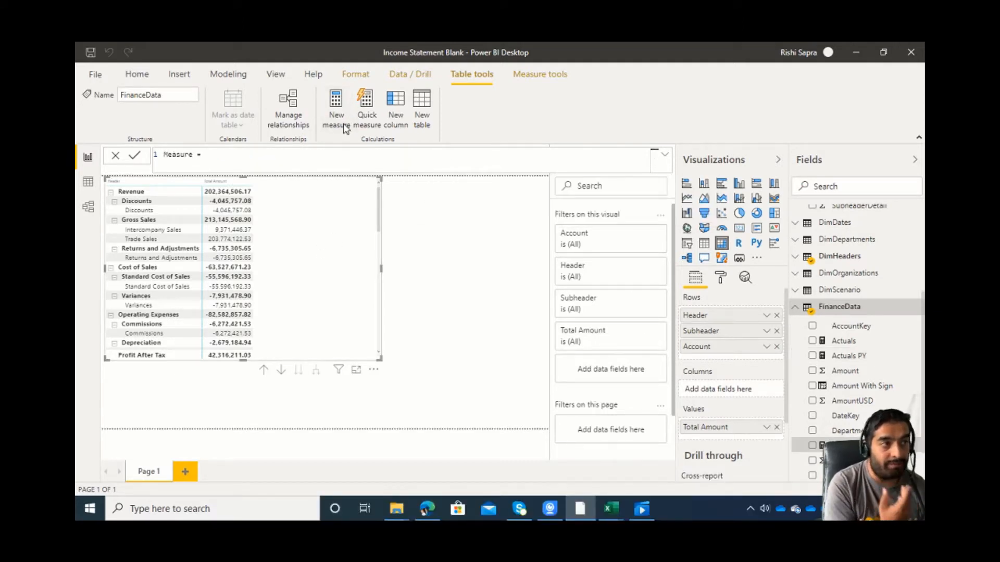
{"action": "type", "text": "Variance to P"}
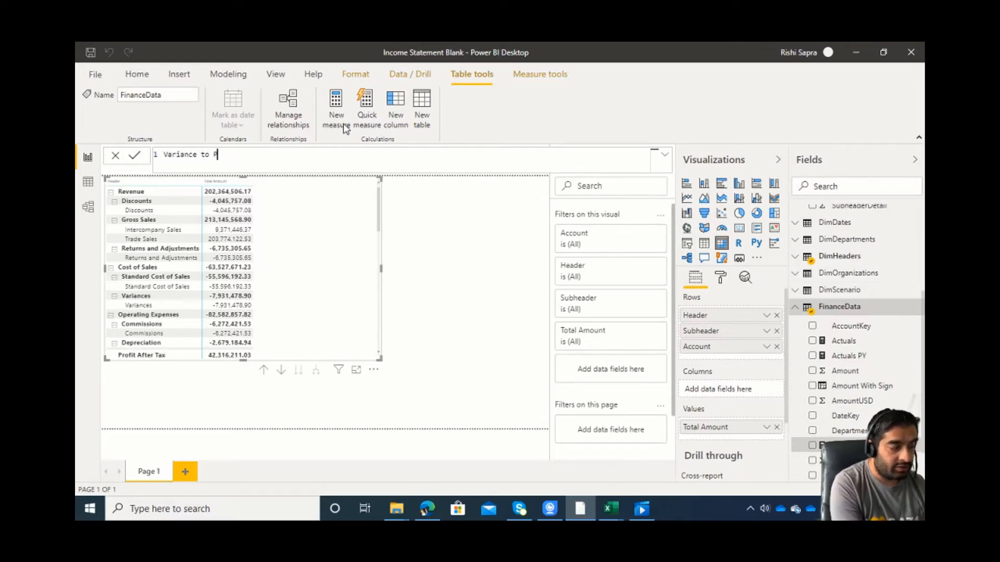
{"action": "type", "text": "Y = [Actuals] - [ac"}
{"action": "key", "text": "Tab"}
{"action": "type", "text": "- [ac"}
{"action": "key", "text": "Down"}
{"action": "key", "text": "Tab"}
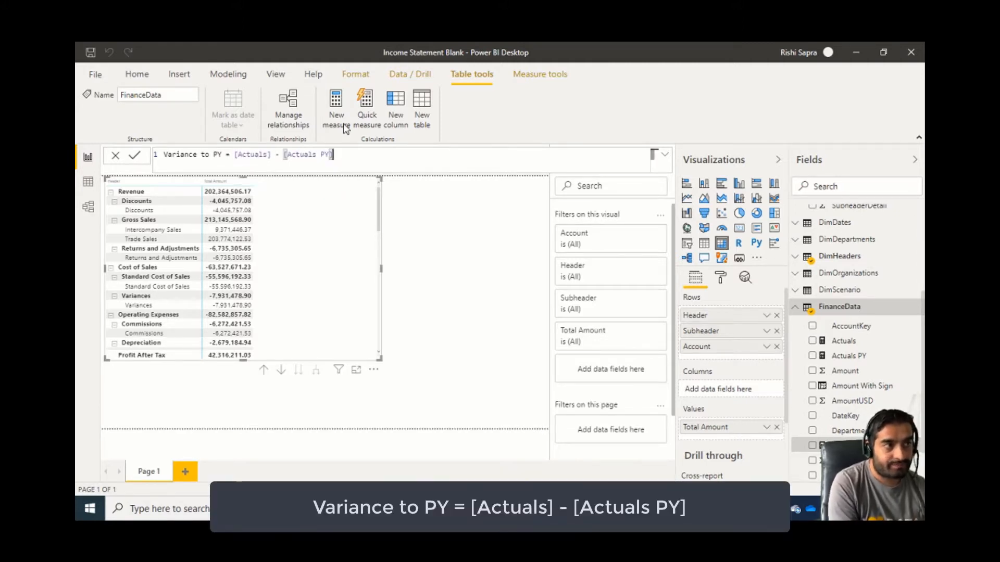
{"action": "key", "text": "Return"}
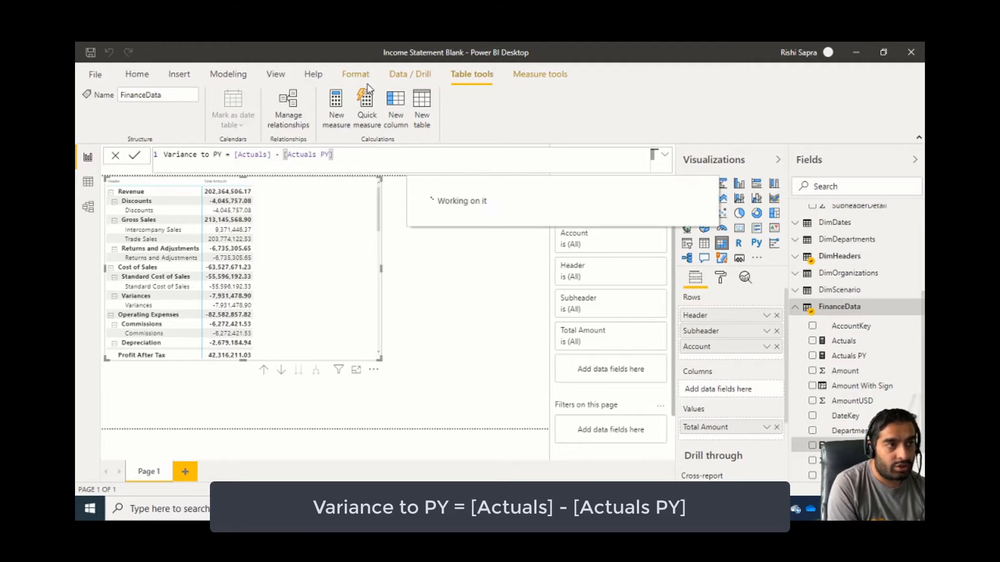
Create a measure named Variance to PY % in FinanceData with the formula DIVIDE([Variance to PY],[Actuals PY]).
{"action": "left_click", "coordinate": [336, 102]}
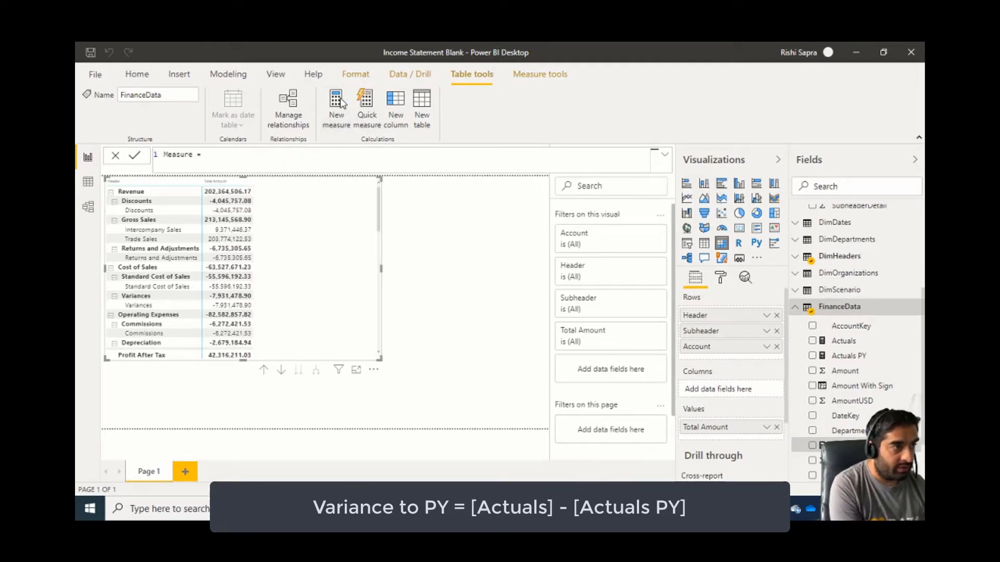
{"action": "key", "text": "ctrl+a"}
{"action": "type", "text": "Var"}
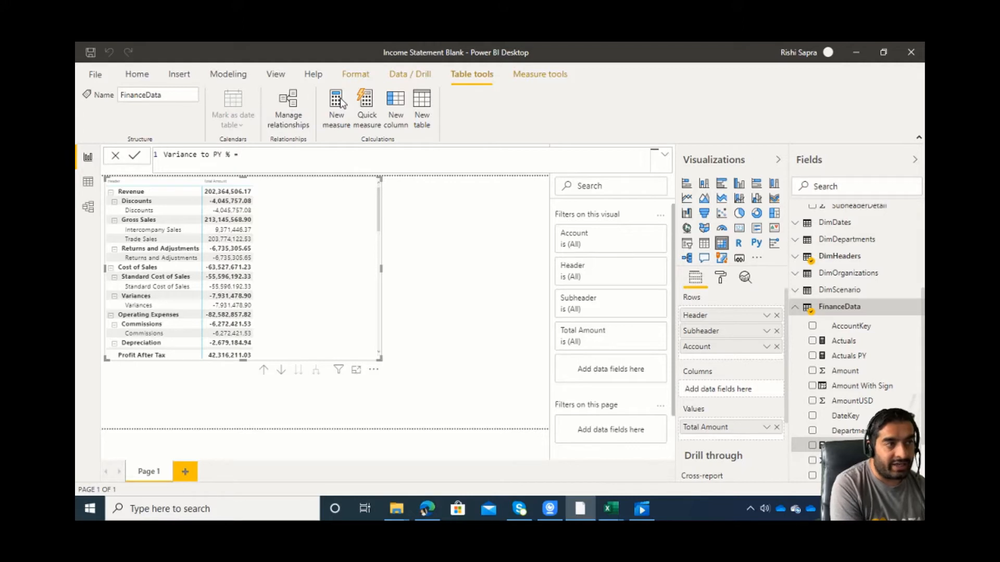
{"action": "type", "text": "DIVIDE(["}
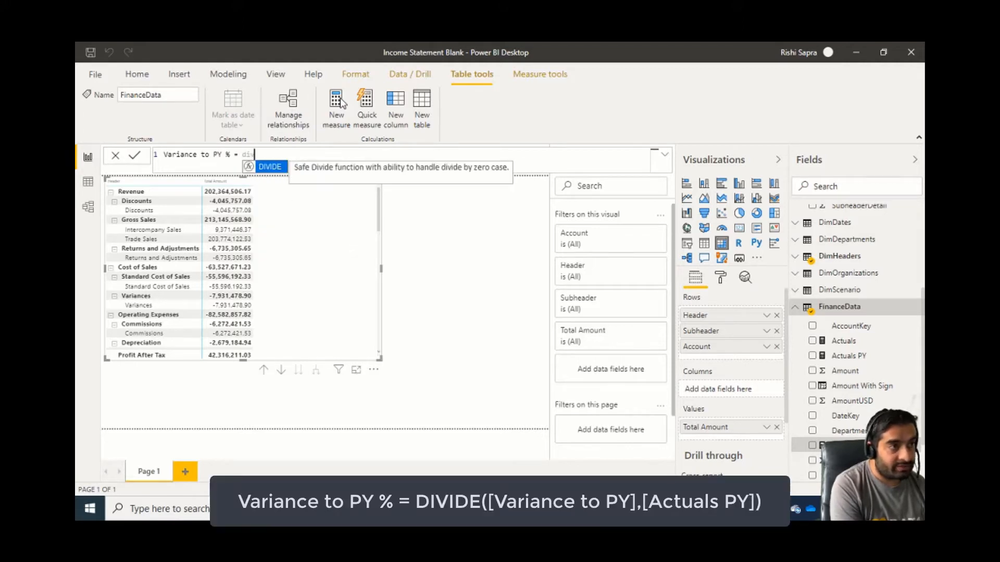
{"action": "type", "text": "v"}
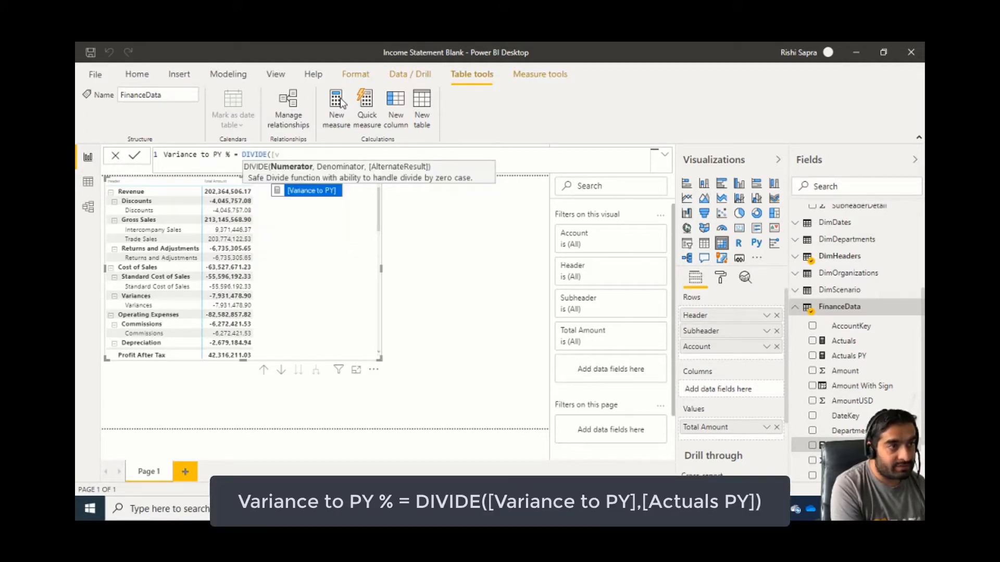
{"action": "key", "text": "Tab"}
{"action": "type", "text": ",["}
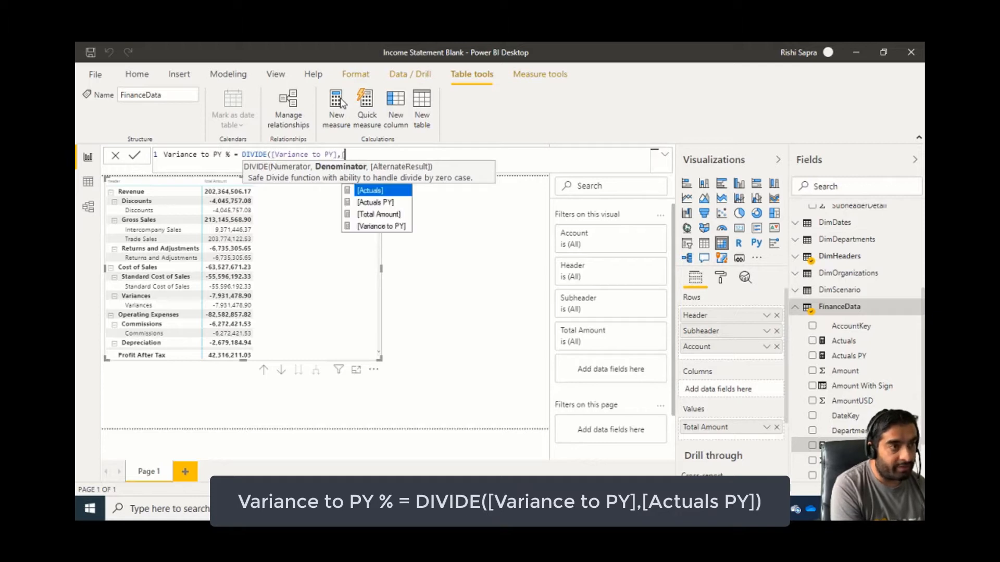
{"action": "key", "text": "Down"}
{"action": "key", "text": "Tab"}
{"action": "type", "text": ")"}
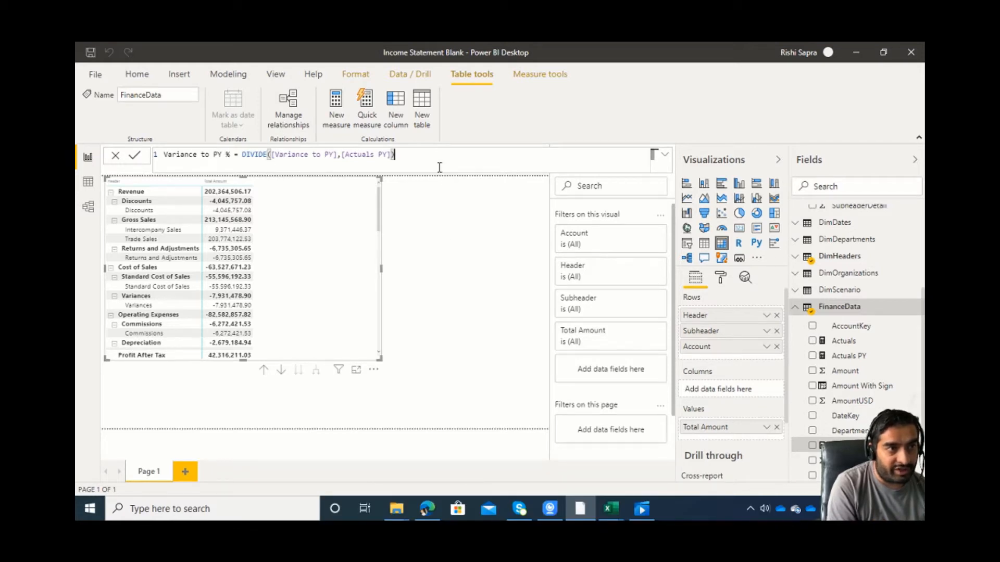
{"action": "key", "text": "Return"}
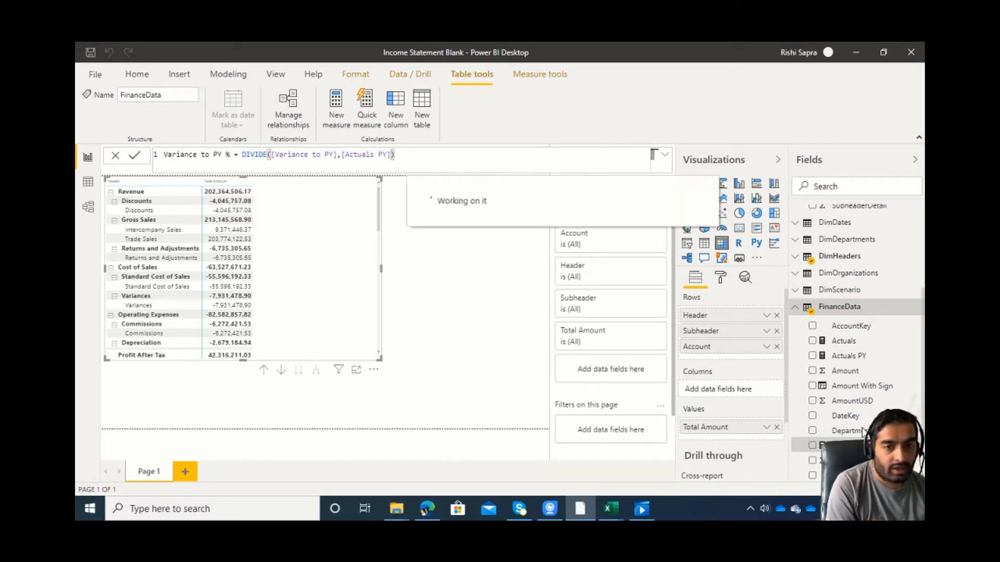
Replace Total Amount with Variance to PY % in the matrix's values and format that measure as a percentage.
{"action": "scroll", "coordinate": [846, 385], "scroll_direction": "down", "scroll_amount": 2}
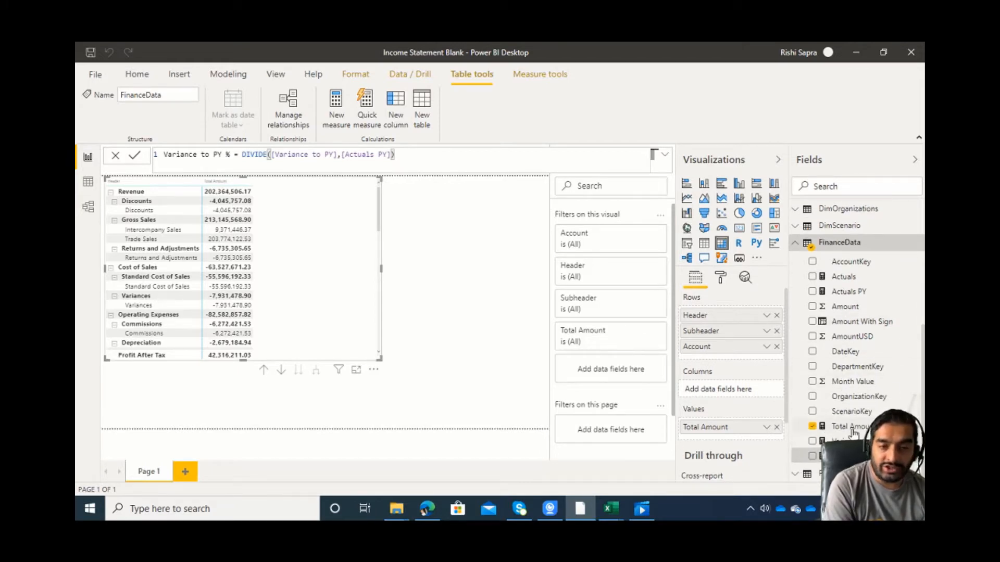
{"action": "left_click_drag", "start_coordinate": [834, 457], "coordinate": [776, 438]}
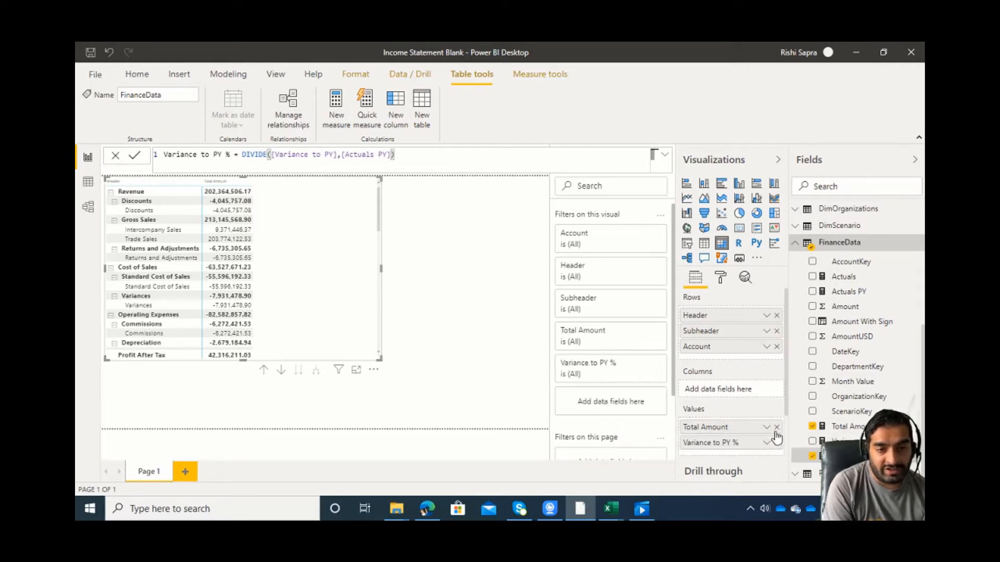
{"action": "left_click", "coordinate": [776, 427]}
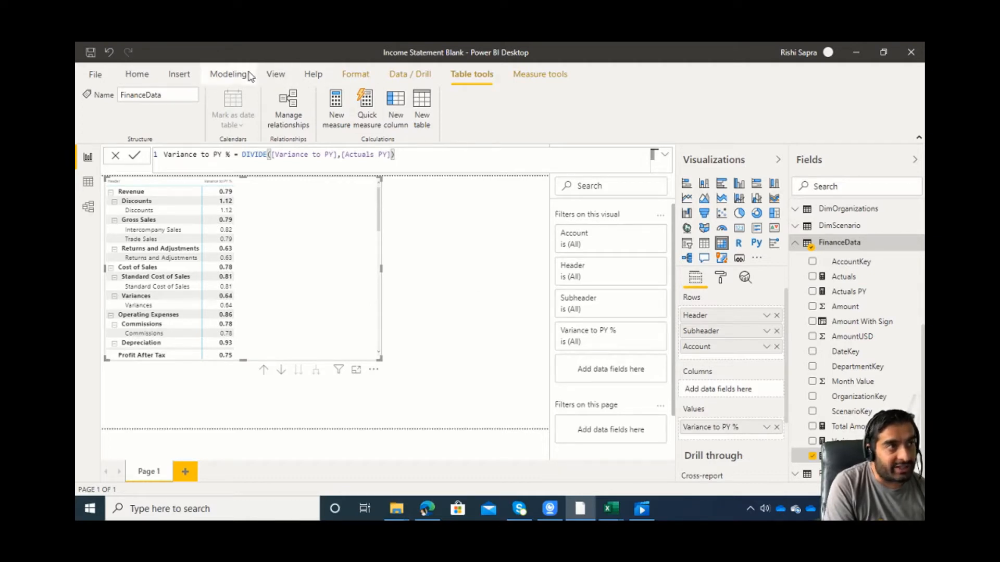
{"action": "left_click", "coordinate": [536, 77]}
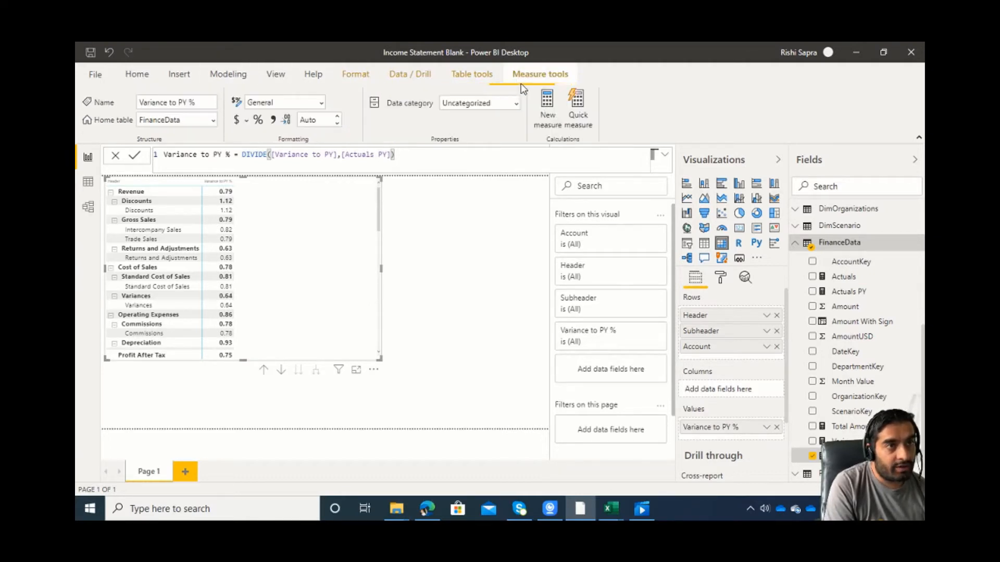
{"action": "left_click", "coordinate": [262, 121]}
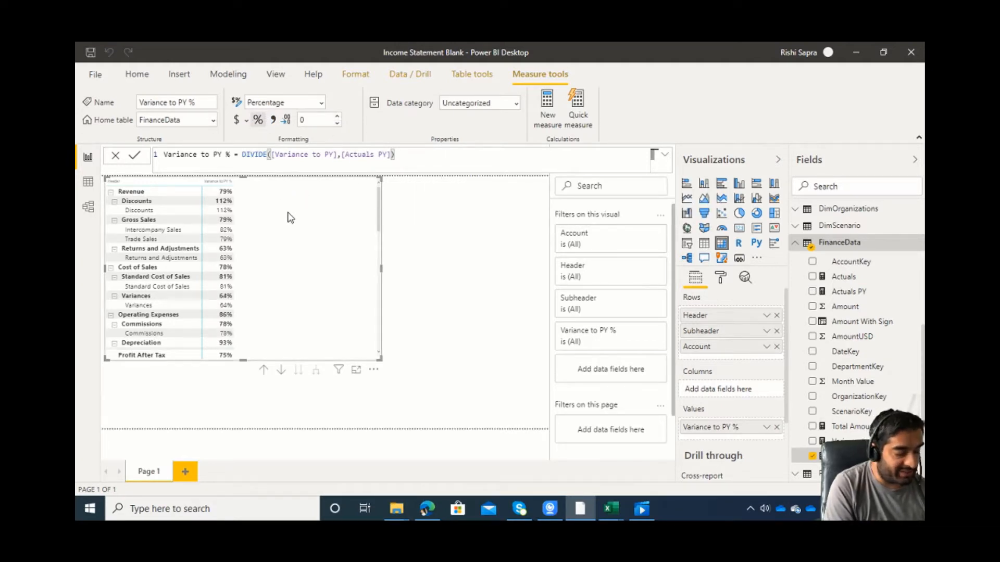
Paste a copy of the matrix beside the original and convert it to a stacked bar chart at Header level.
{"action": "left_click", "coordinate": [458, 292]}
{"action": "key", "text": "ctrl+v"}
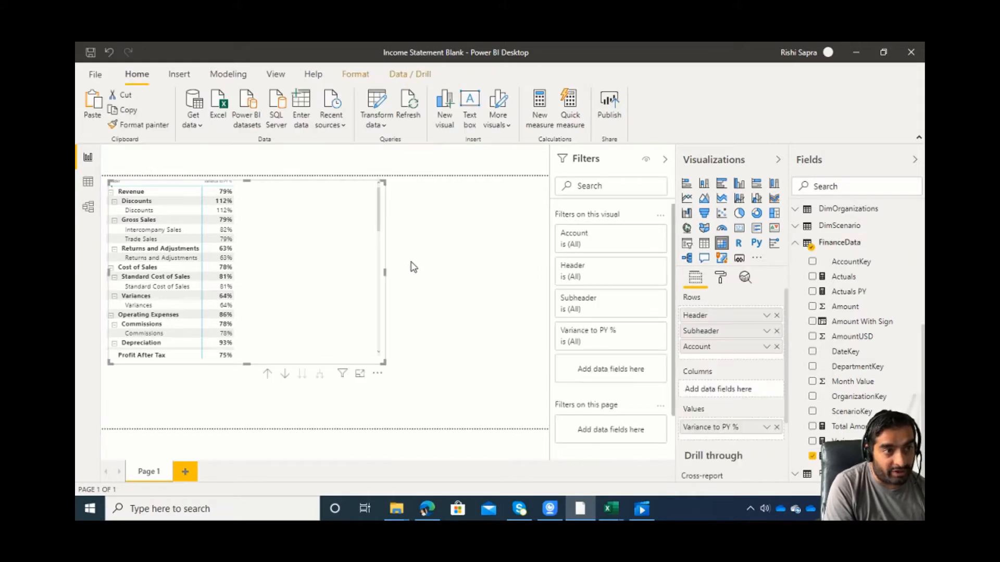
{"action": "left_click_drag", "start_coordinate": [355, 239], "coordinate": [523, 268]}
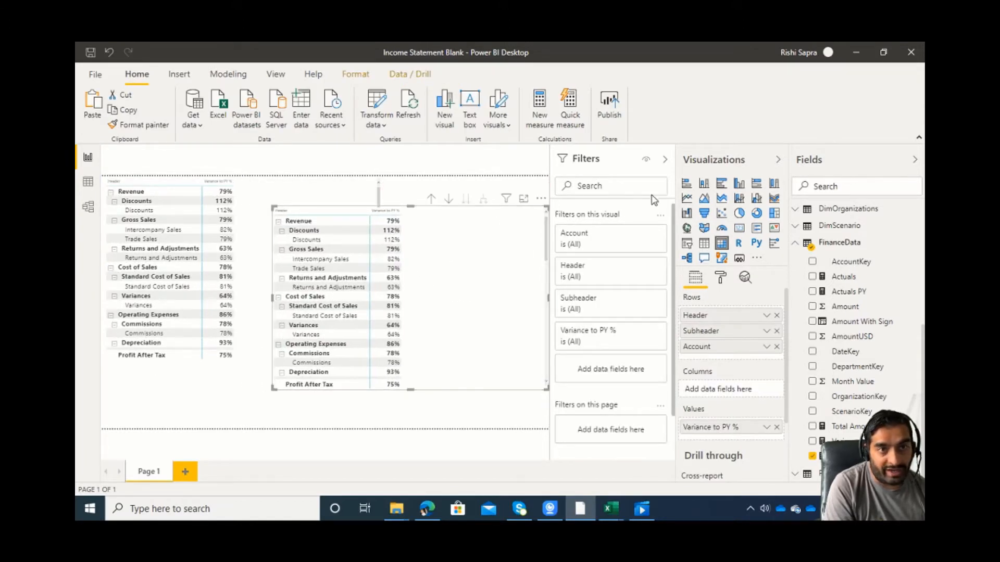
{"action": "left_click", "coordinate": [682, 188]}
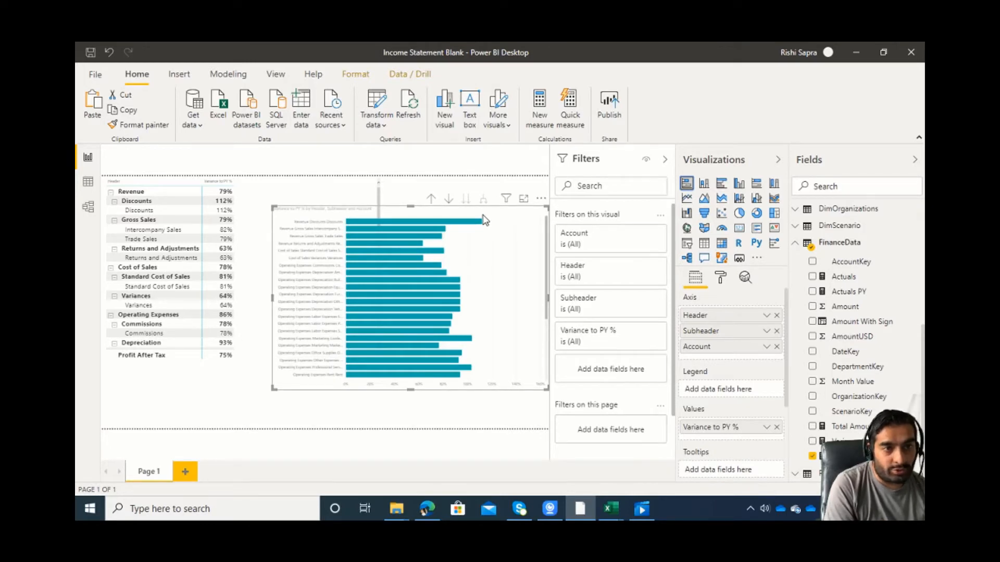
{"action": "left_click", "coordinate": [430, 199]}
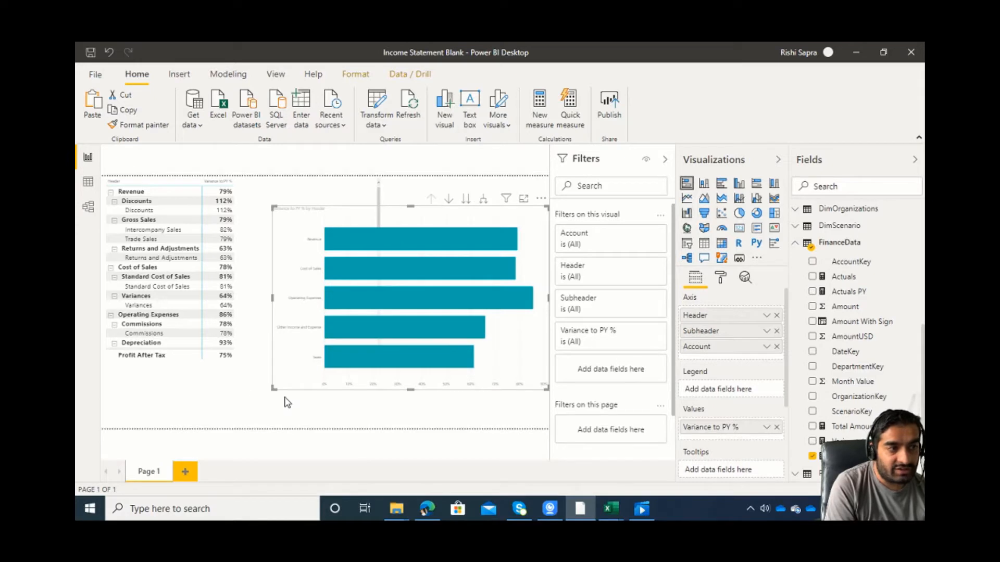
Sort the bar chart by Variance to PY % and delete the chart from the page.
{"action": "left_click", "coordinate": [541, 199]}
{"action": "mouse_move", "coordinate": [590, 300]}
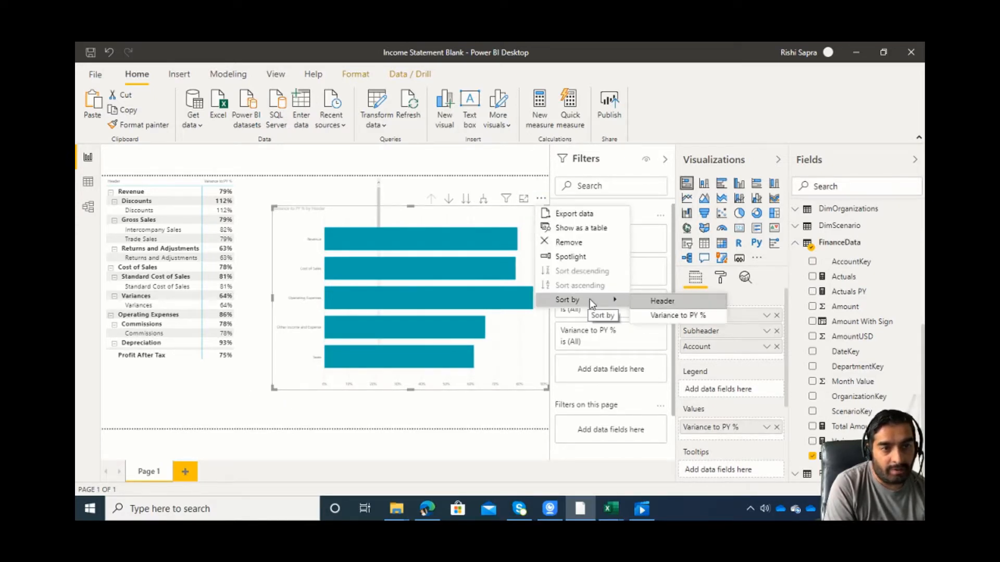
{"action": "left_click", "coordinate": [654, 316]}
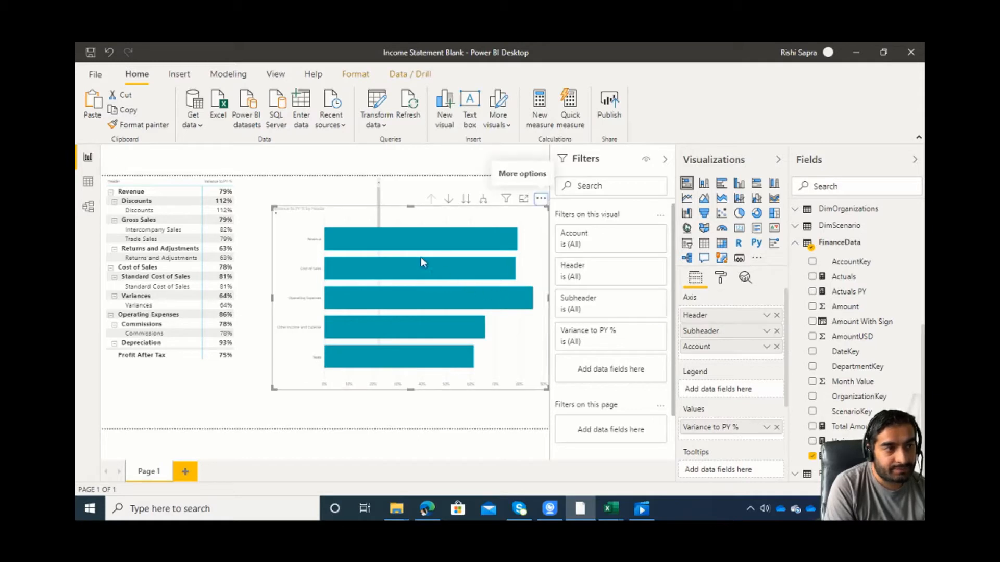
{"action": "mouse_move", "coordinate": [394, 239]}
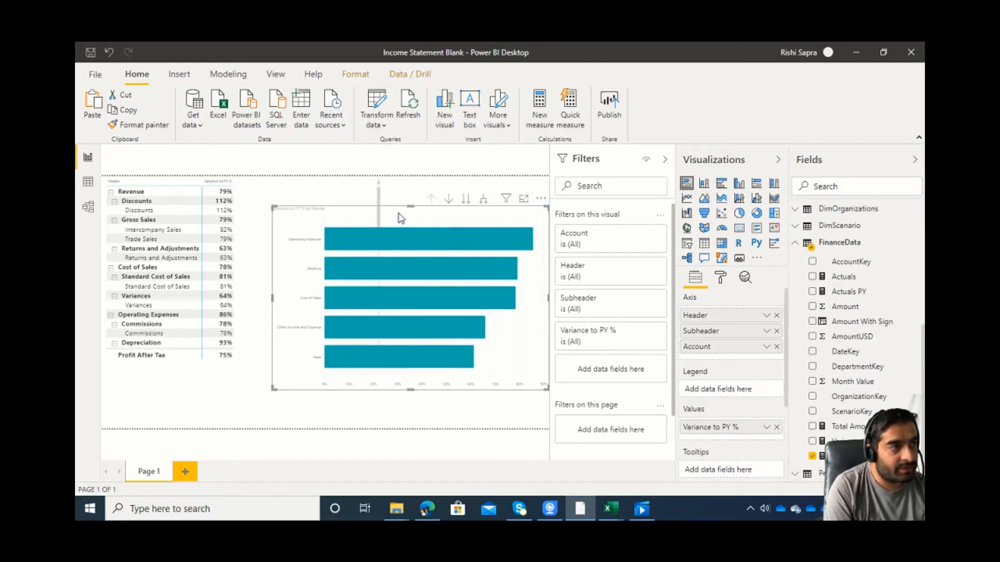
{"action": "key", "text": "Delete"}
Add Actuals, Actuals PY and Variance to PY above Variance to PY % in the matrix's values and enlarge the matrix to fit.
{"action": "left_click", "coordinate": [371, 212]}
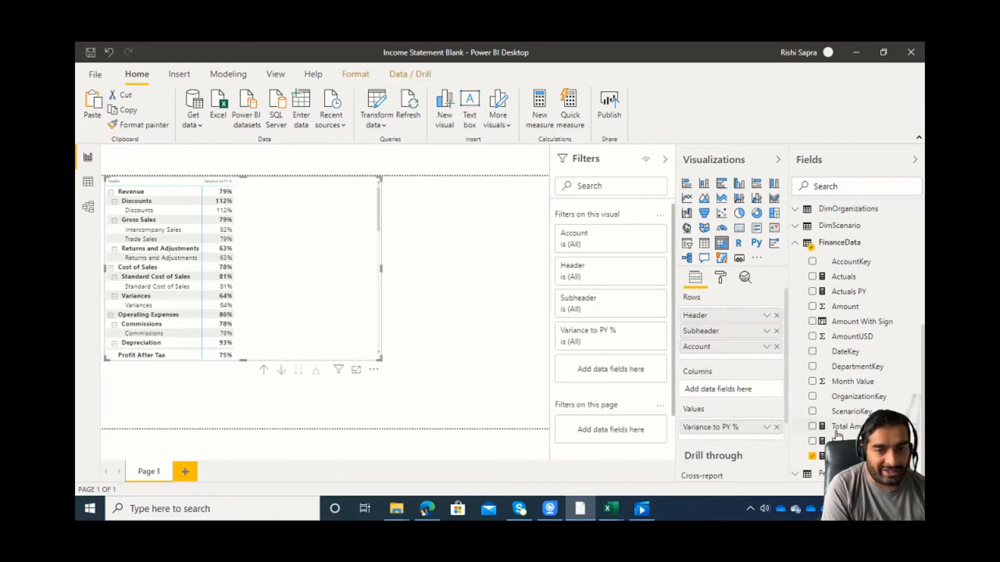
{"action": "left_click", "coordinate": [844, 277]}
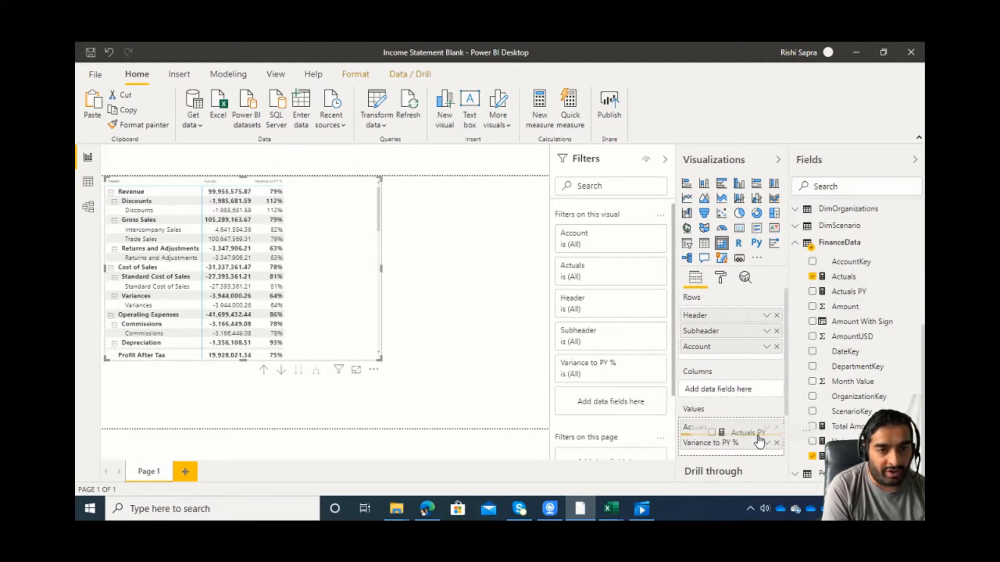
{"action": "left_click_drag", "start_coordinate": [759, 442], "coordinate": [759, 441]}
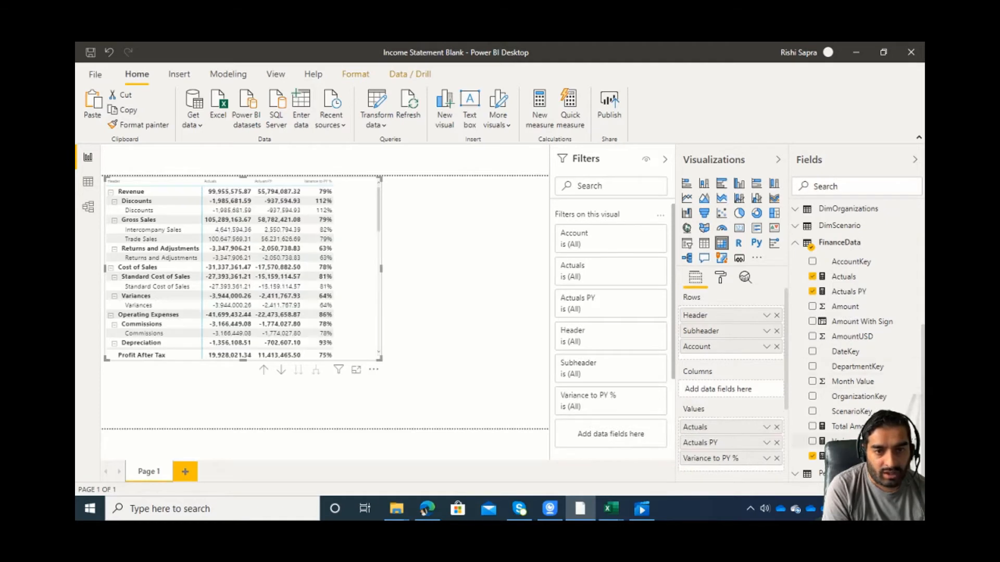
{"action": "left_click_drag", "start_coordinate": [844, 442], "coordinate": [772, 455]}
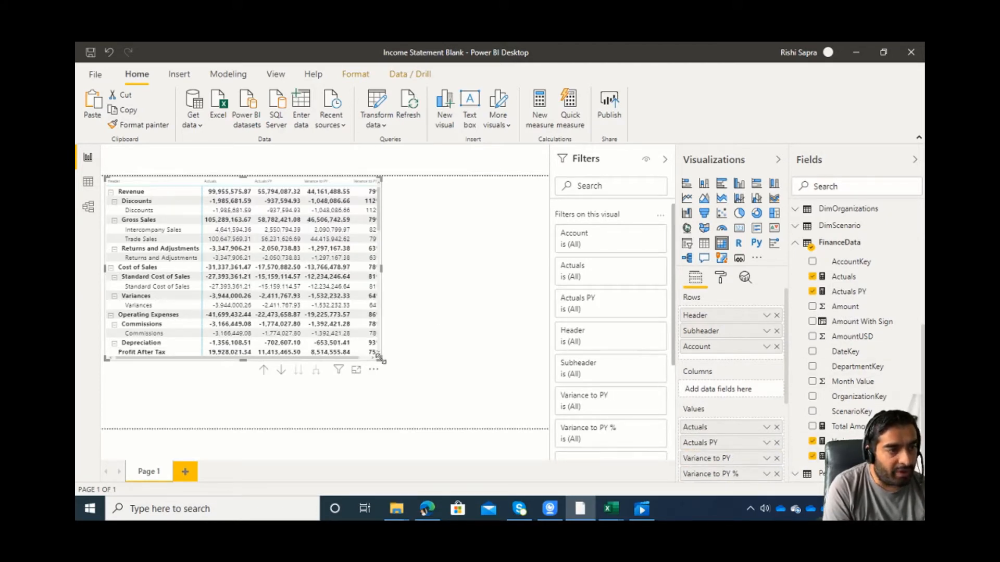
{"action": "left_click_drag", "start_coordinate": [381, 360], "coordinate": [468, 387]}
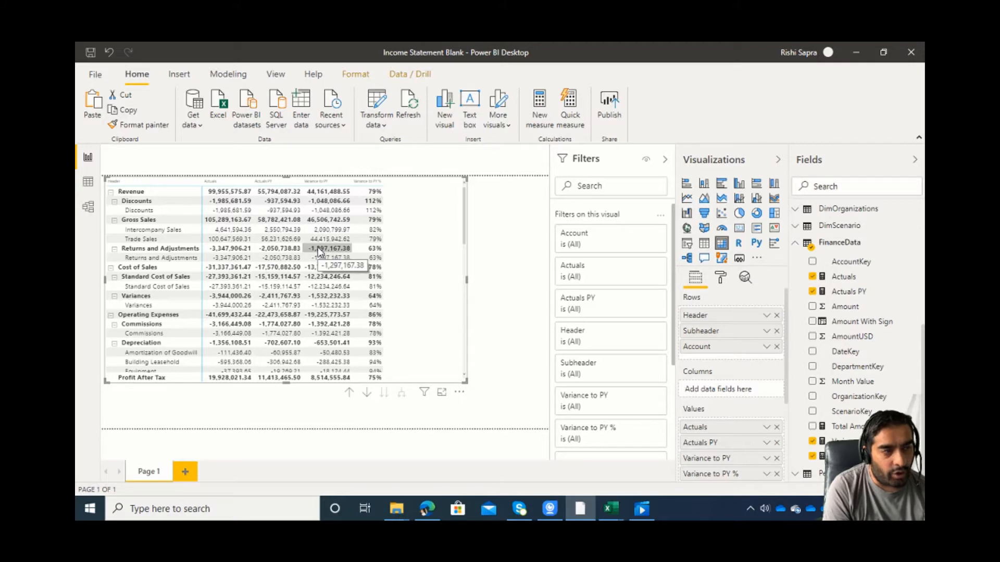
Open the model view, and check the custom number format code of cell G7 in Excel's Reference Data.xlsx workbook.
{"action": "left_click", "coordinate": [88, 209]}
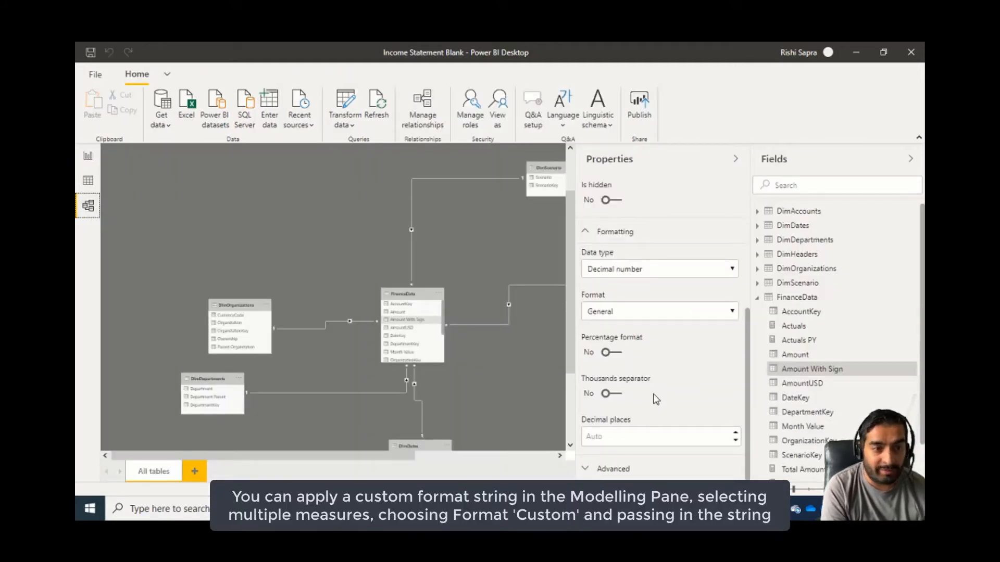
{"action": "mouse_move", "coordinate": [612, 509]}
{"action": "left_click", "coordinate": [606, 450]}
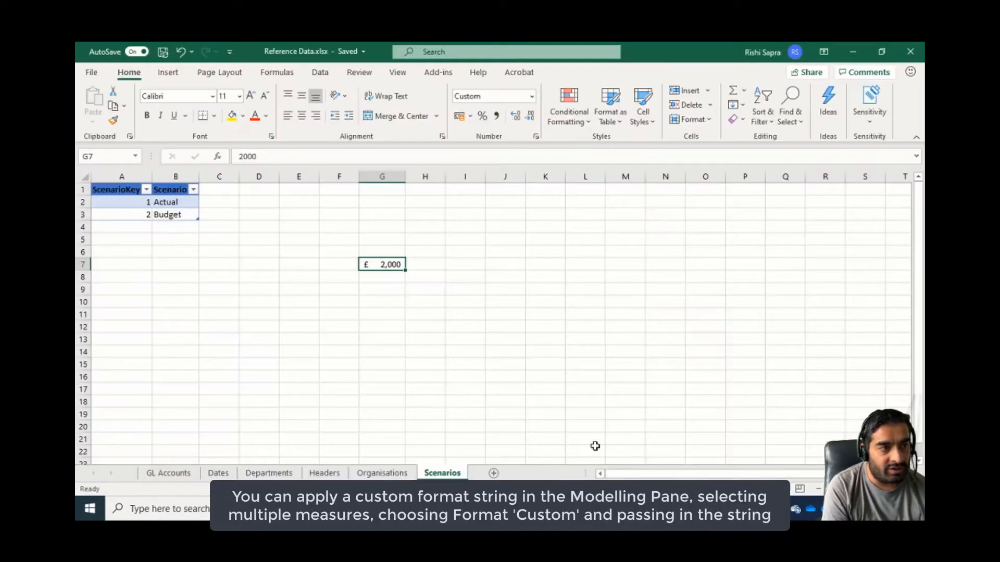
{"action": "left_click", "coordinate": [536, 136]}
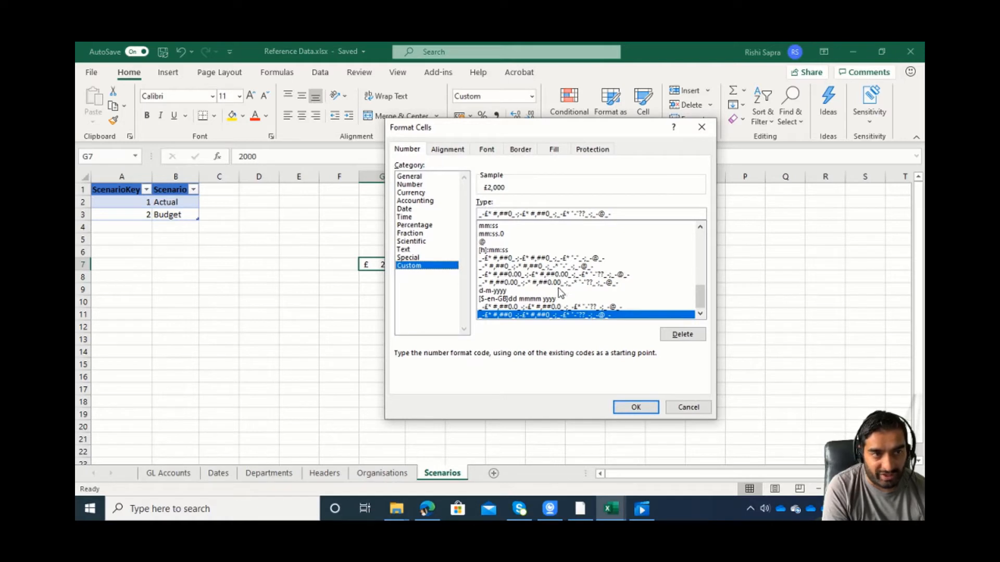
{"action": "left_click", "coordinate": [689, 407]}
{"action": "key", "text": "Tab"}
{"action": "key", "text": "alt+Tab"}
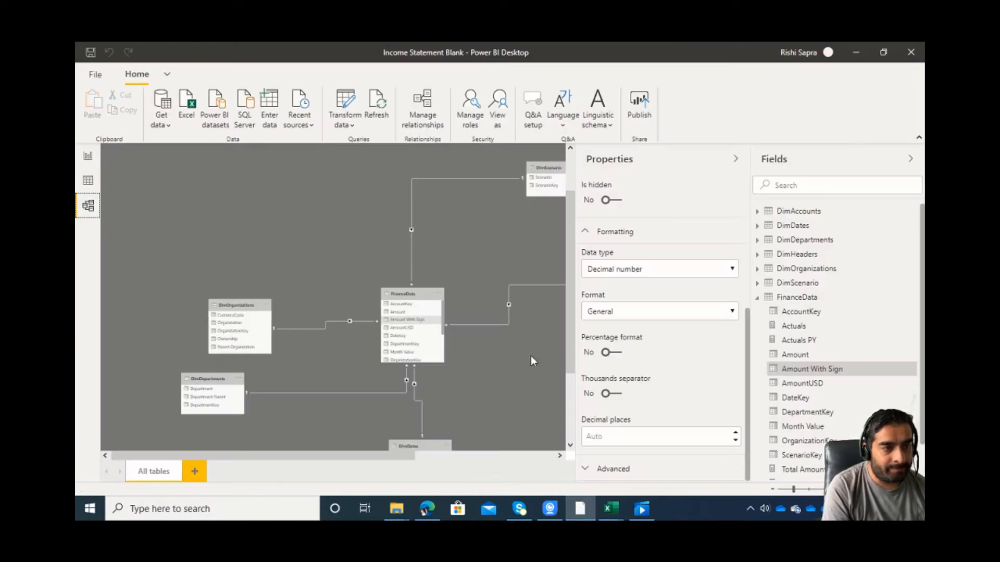
Select the Actuals, Actuals PY, Total Amount and Variance to PY measures together and set their format to Custom.
{"action": "left_click", "coordinate": [807, 328]}
{"action": "left_click", "coordinate": [839, 342], "text": "ctrl"}
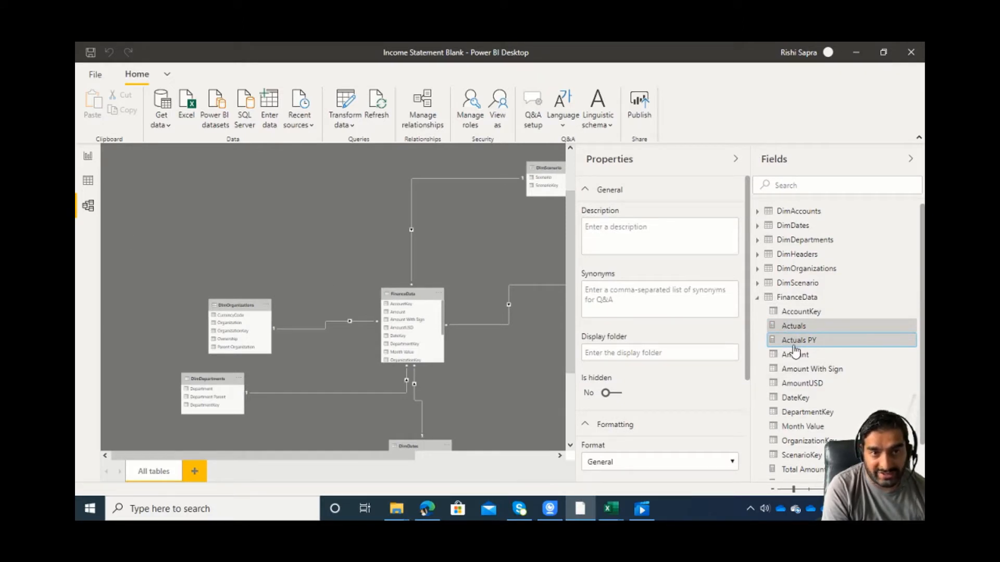
{"action": "scroll", "coordinate": [795, 346], "scroll_direction": "down", "scroll_amount": 2}
{"action": "left_click", "coordinate": [810, 429], "text": "ctrl"}
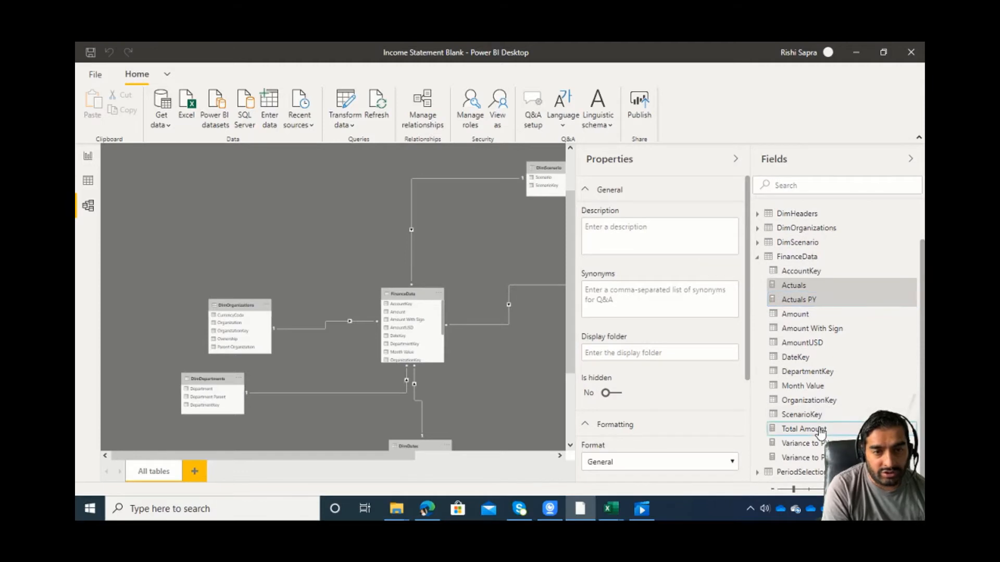
{"action": "left_click", "coordinate": [805, 443], "text": "ctrl"}
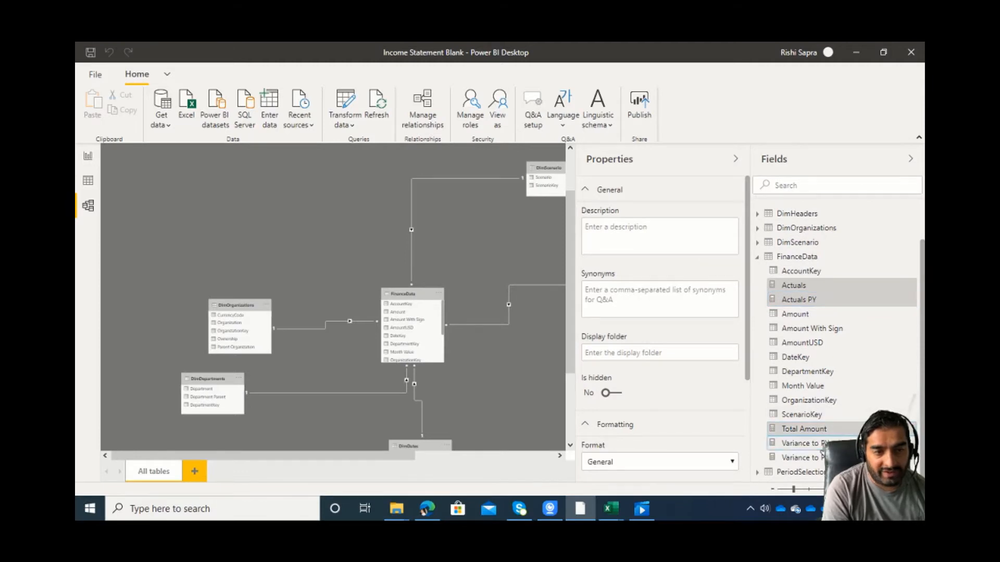
{"action": "left_click", "coordinate": [713, 462]}
{"action": "left_click", "coordinate": [706, 447]}
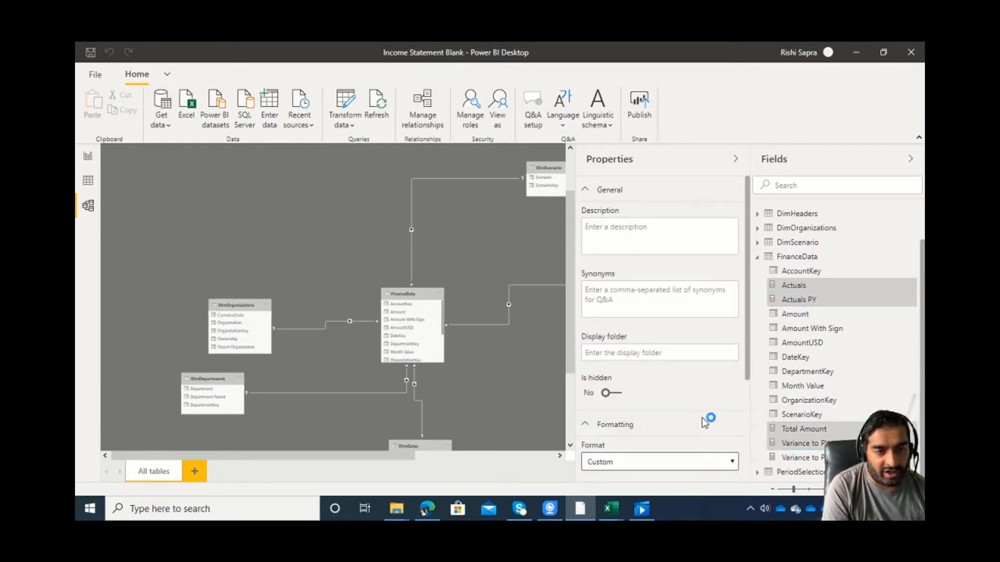
{"action": "scroll", "coordinate": [707, 406], "scroll_direction": "down", "scroll_amount": 3}
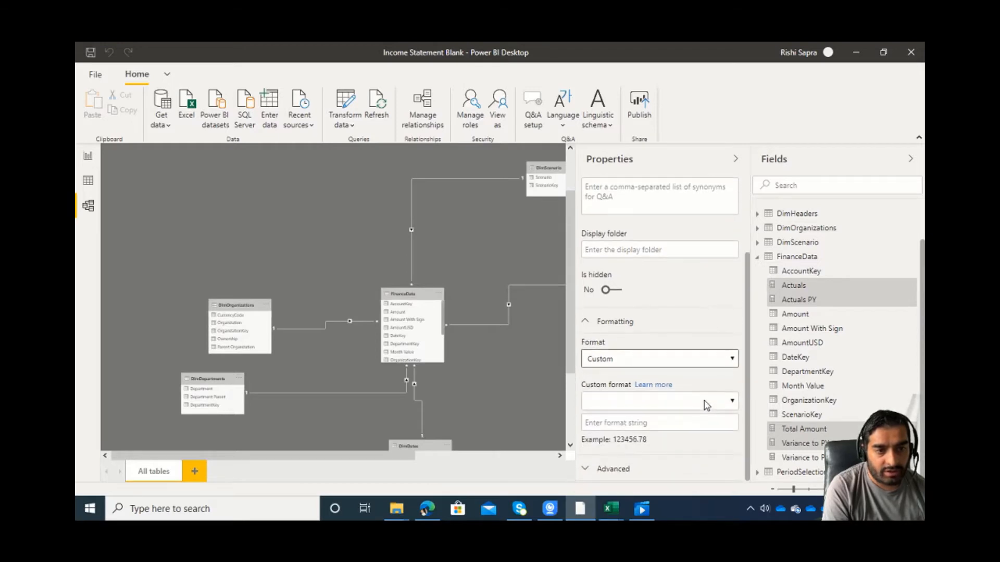
Review the custom number format code of cell G7 in Excel's Reference Data.xlsx workbook and leave it unchanged.
{"action": "left_click", "coordinate": [677, 427]}
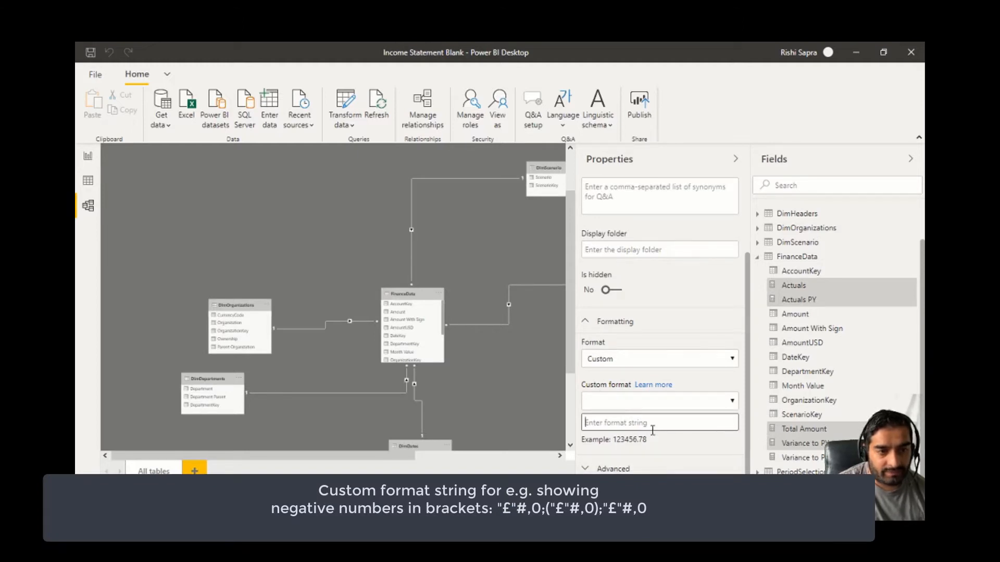
{"action": "left_click", "coordinate": [581, 508]}
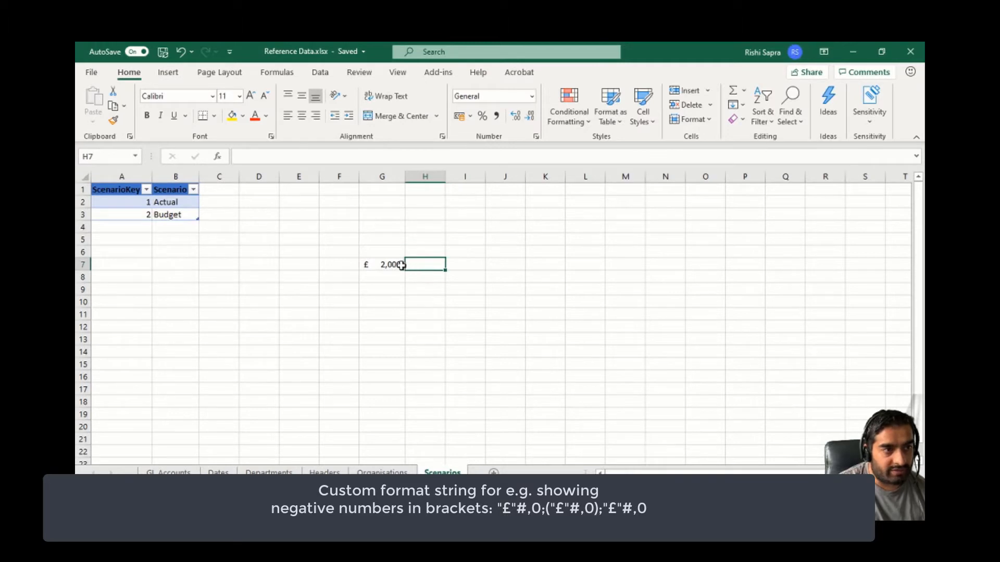
{"action": "left_click", "coordinate": [401, 264]}
{"action": "left_click", "coordinate": [536, 137]}
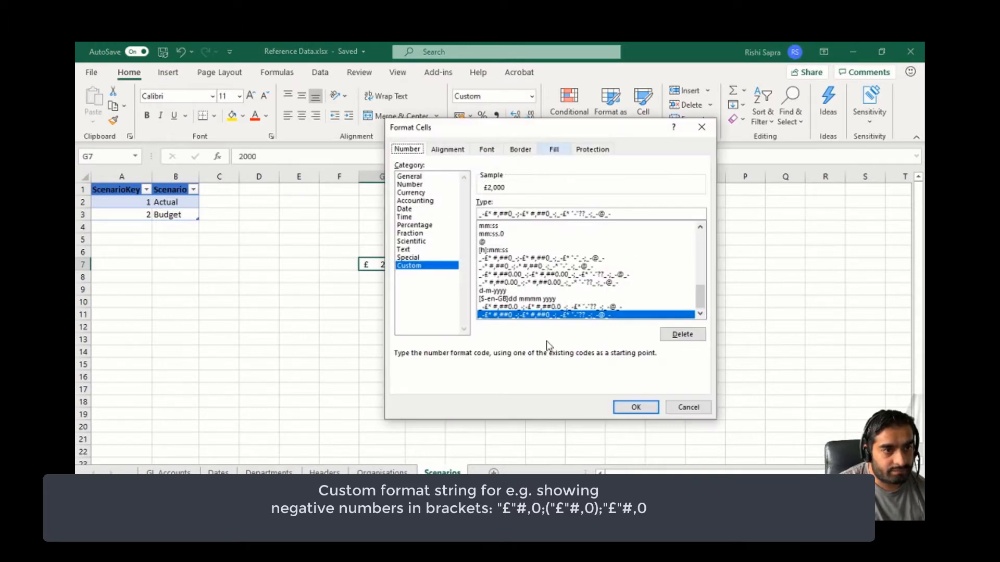
{"action": "left_click", "coordinate": [686, 409]}
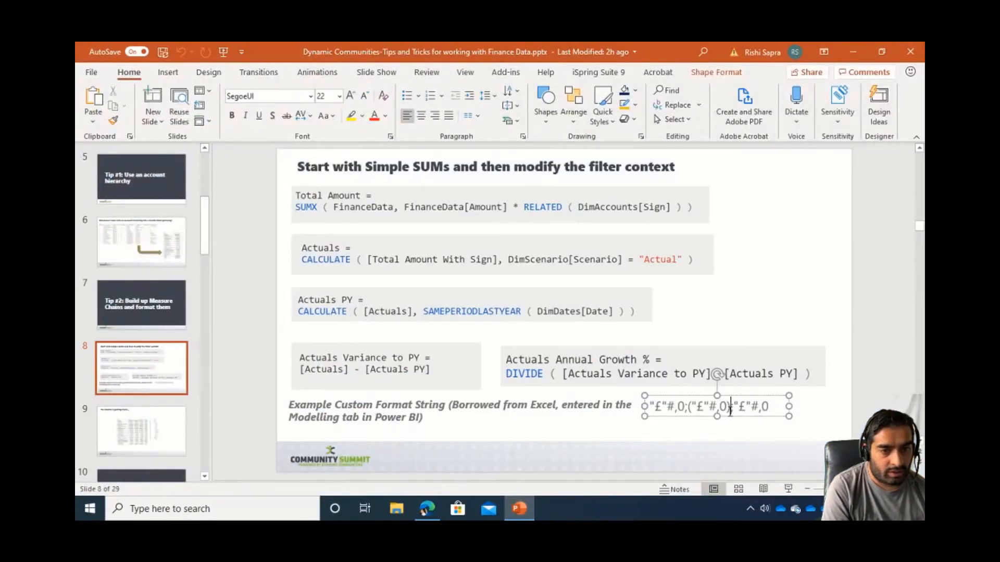
Copy the format string "£"#,0;("£"#,0);"£"#,0 from the PowerPoint slide, apply it to the selected measures in Power BI, and return to the report view.
{"action": "triple_click", "coordinate": [732, 414]}
{"action": "key", "text": "ctrl+c"}
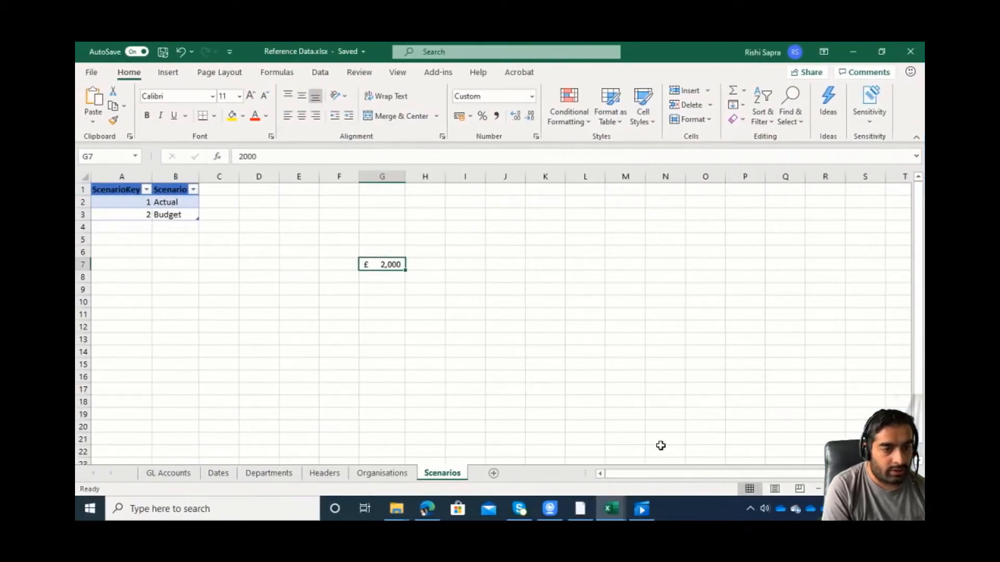
{"action": "left_click", "coordinate": [573, 509]}
{"action": "left_click", "coordinate": [649, 423]}
{"action": "key", "text": "ctrl+v"}
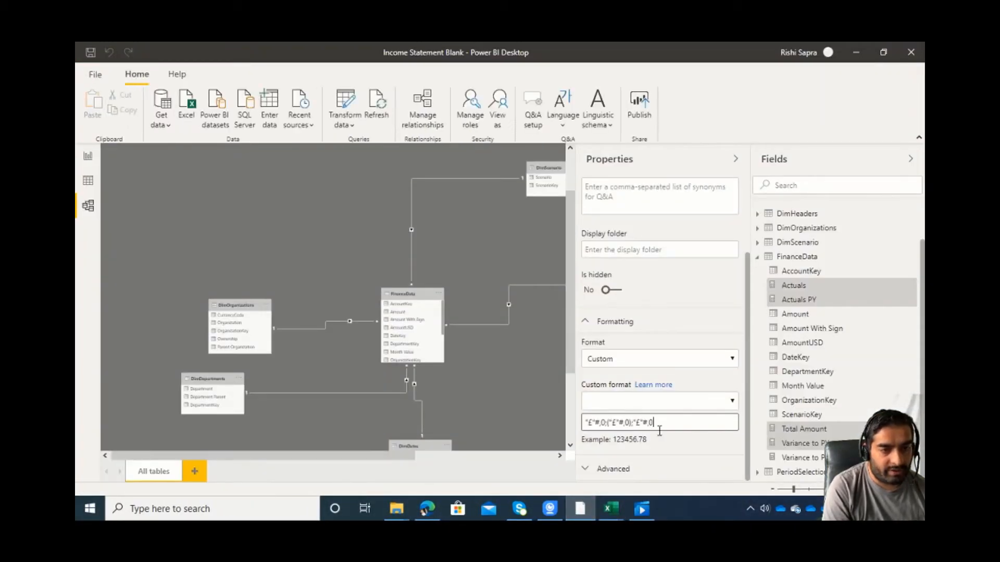
{"action": "key", "text": "Return"}
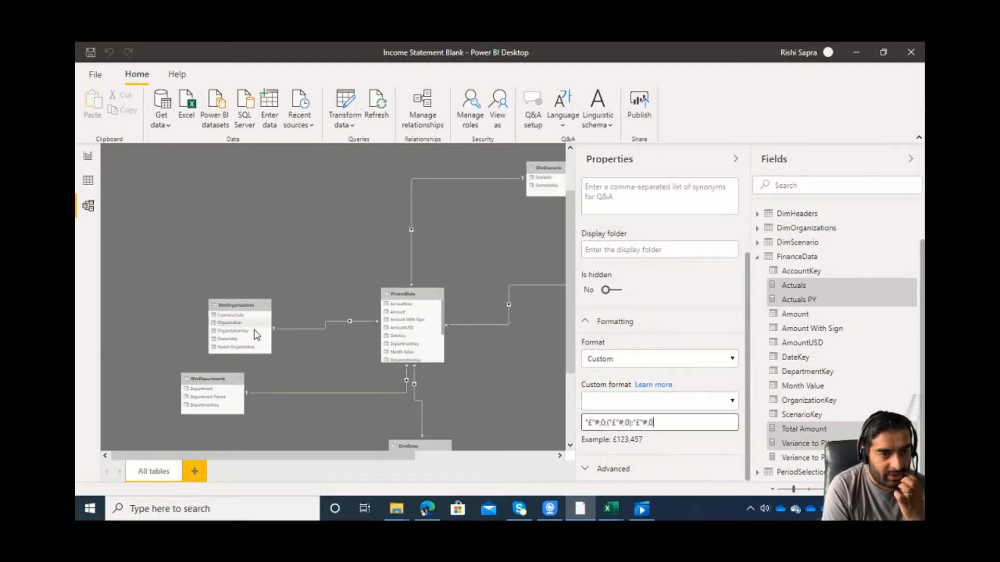
{"action": "left_click", "coordinate": [88, 156]}
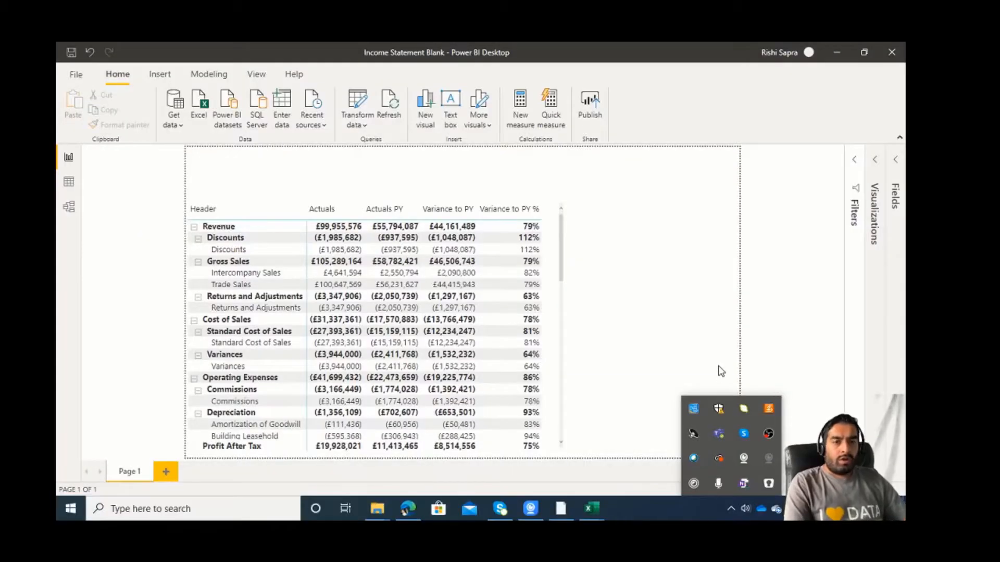
Add a slicer beside the matrix on the report page and use Year from DimDates as its field.
{"action": "left_click", "coordinate": [718, 366]}
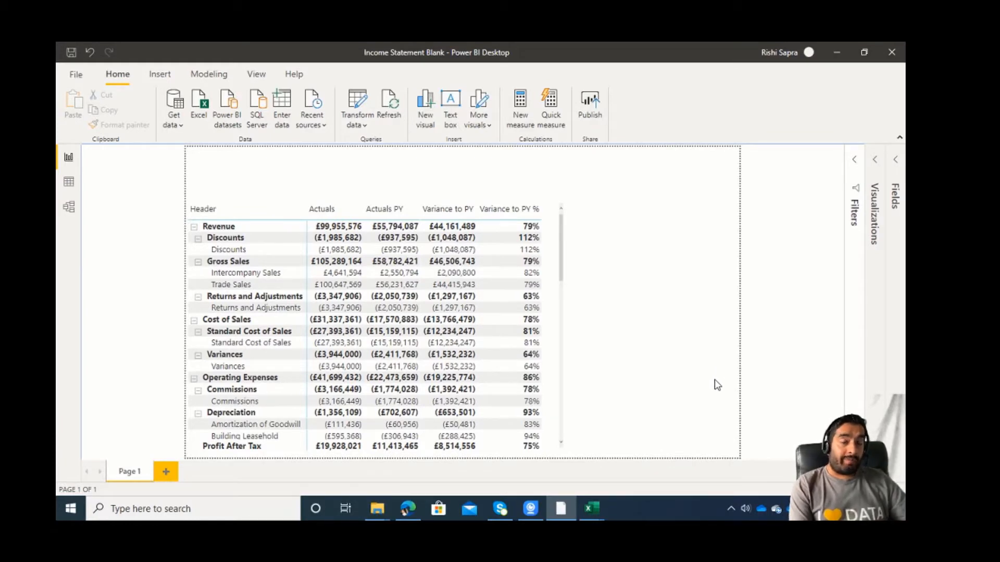
{"action": "left_click", "coordinate": [559, 348]}
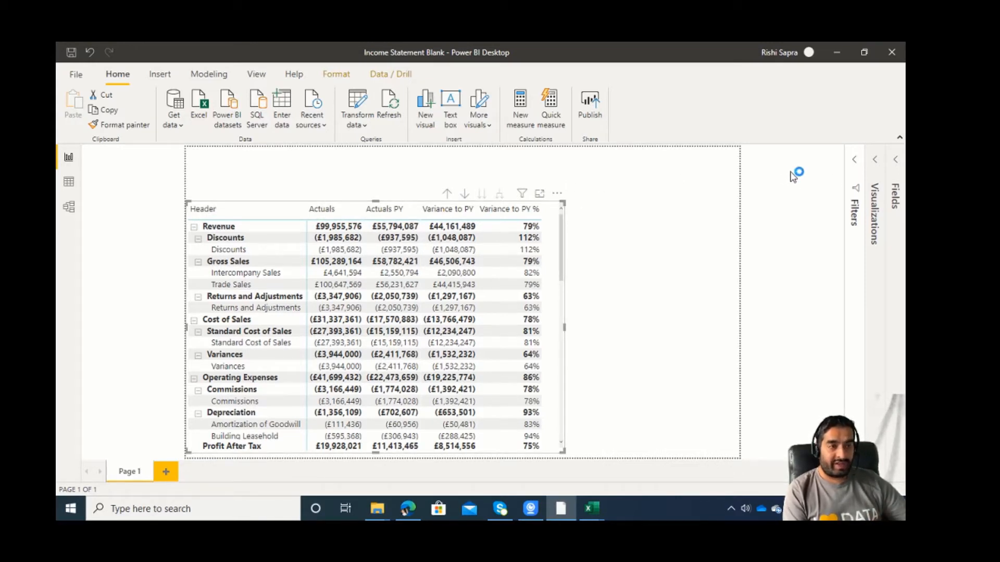
{"action": "left_click", "coordinate": [877, 162]}
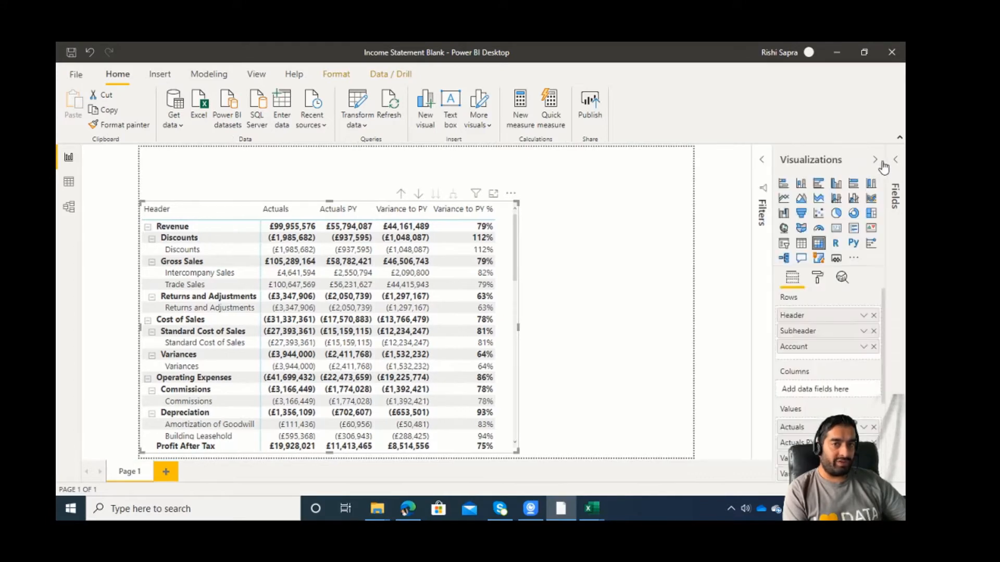
{"action": "left_click", "coordinate": [895, 160]}
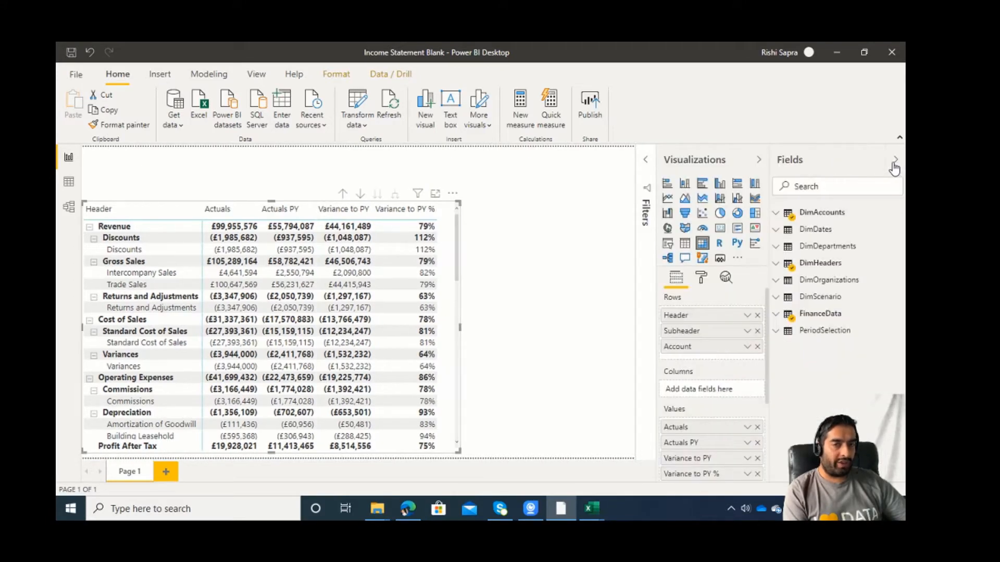
{"action": "left_click", "coordinate": [650, 169]}
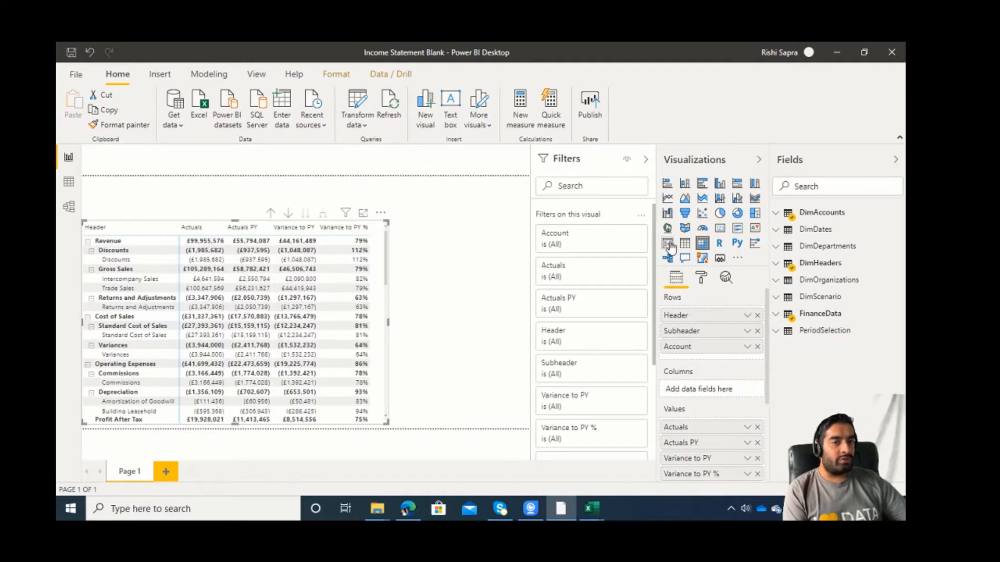
{"action": "left_click", "coordinate": [474, 242]}
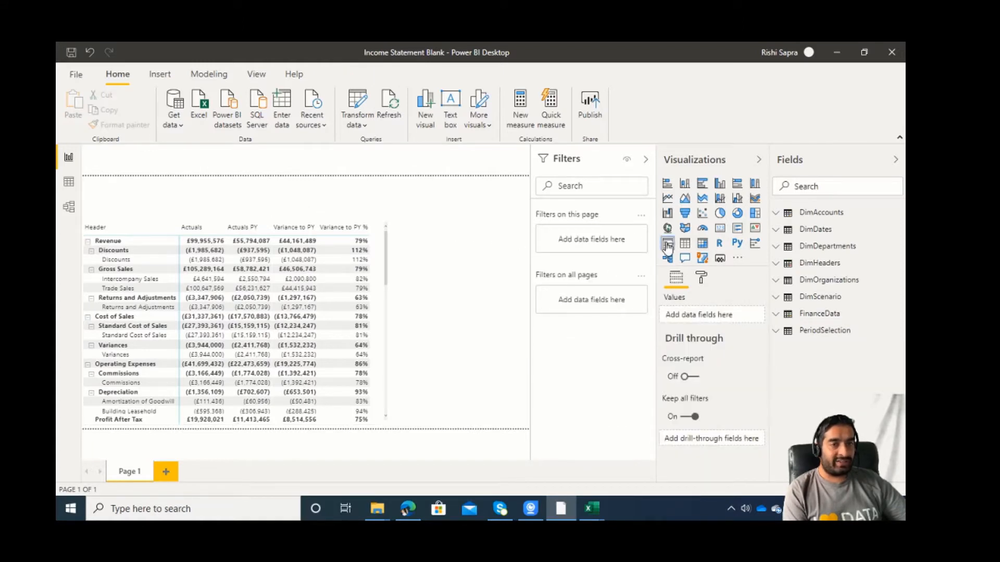
{"action": "left_click", "coordinate": [668, 243]}
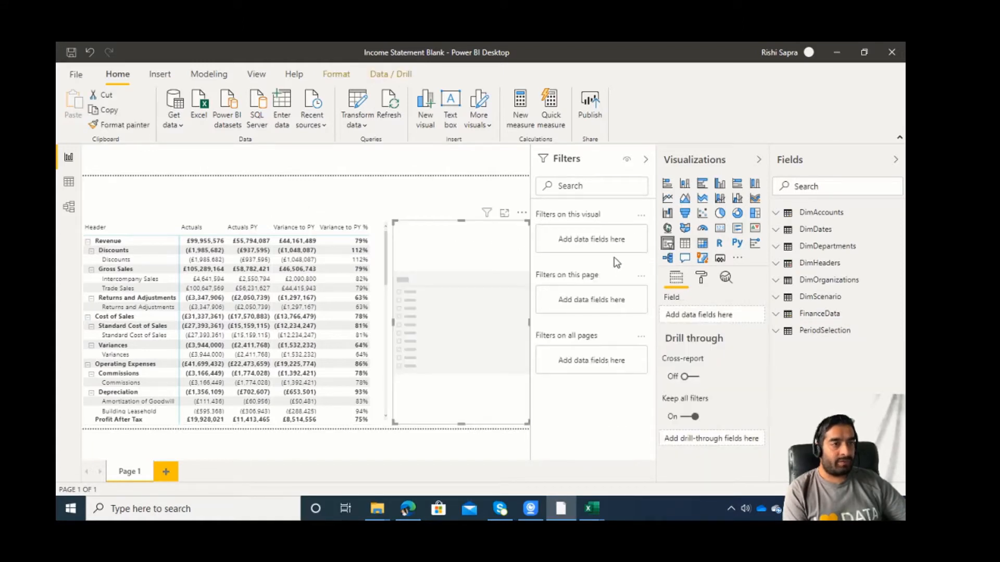
{"action": "left_click", "coordinate": [788, 231]}
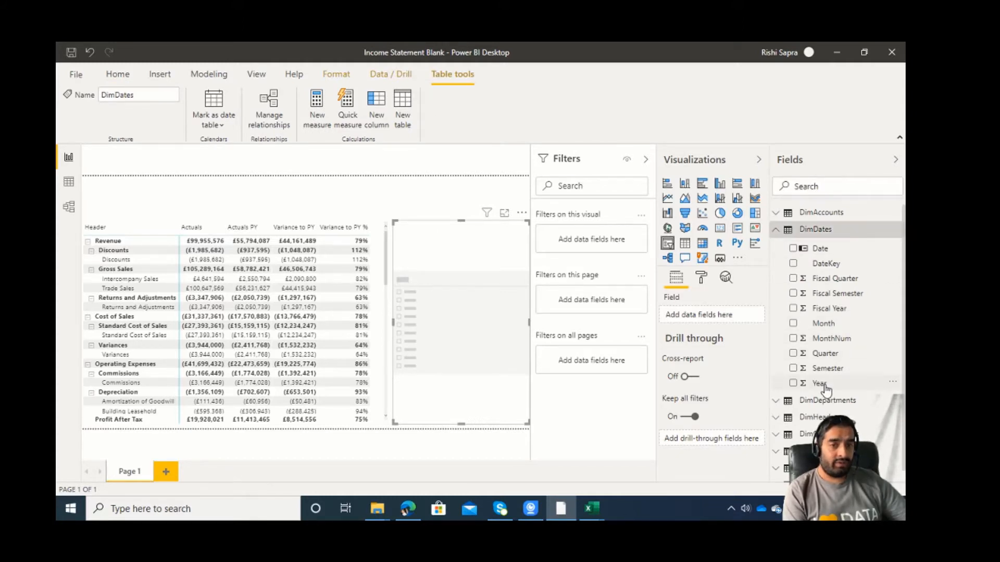
{"action": "left_click_drag", "start_coordinate": [826, 390], "coordinate": [724, 316]}
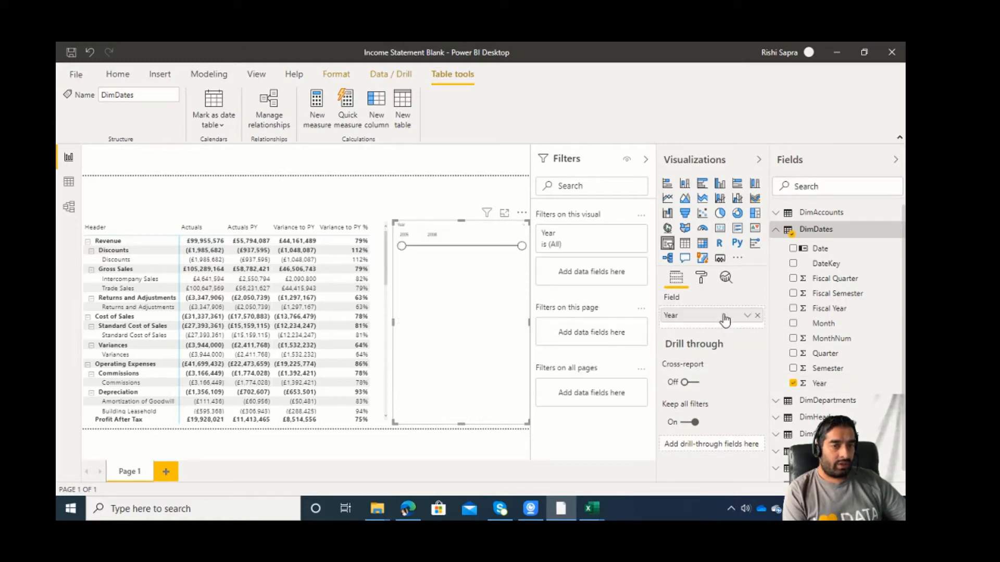
Add Month below Year in the slicer to form a hierarchy, and display the slicer as a list.
{"action": "left_click", "coordinate": [522, 227]}
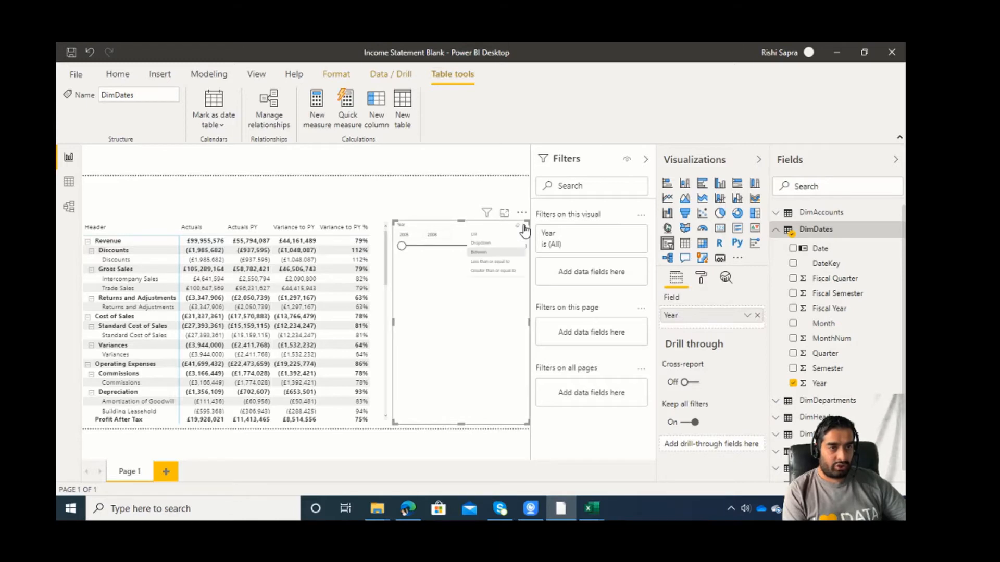
{"action": "left_click", "coordinate": [503, 243]}
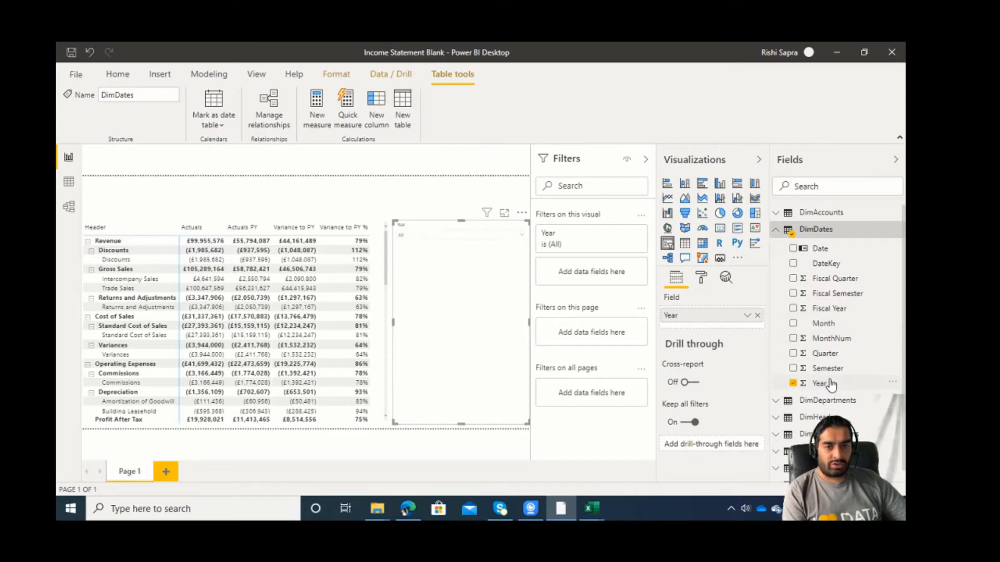
{"action": "left_click_drag", "start_coordinate": [740, 329], "coordinate": [740, 331]}
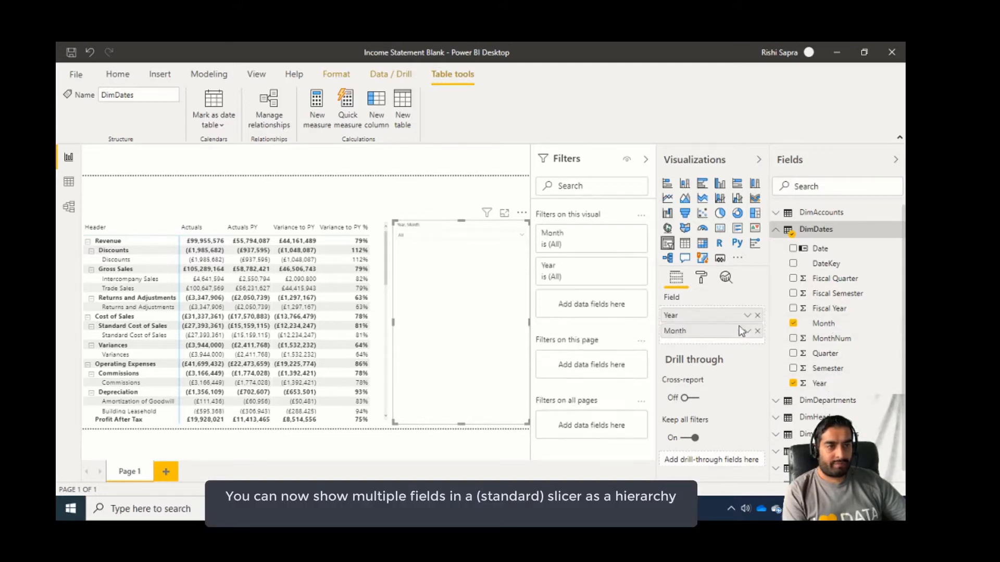
{"action": "left_click", "coordinate": [524, 227]}
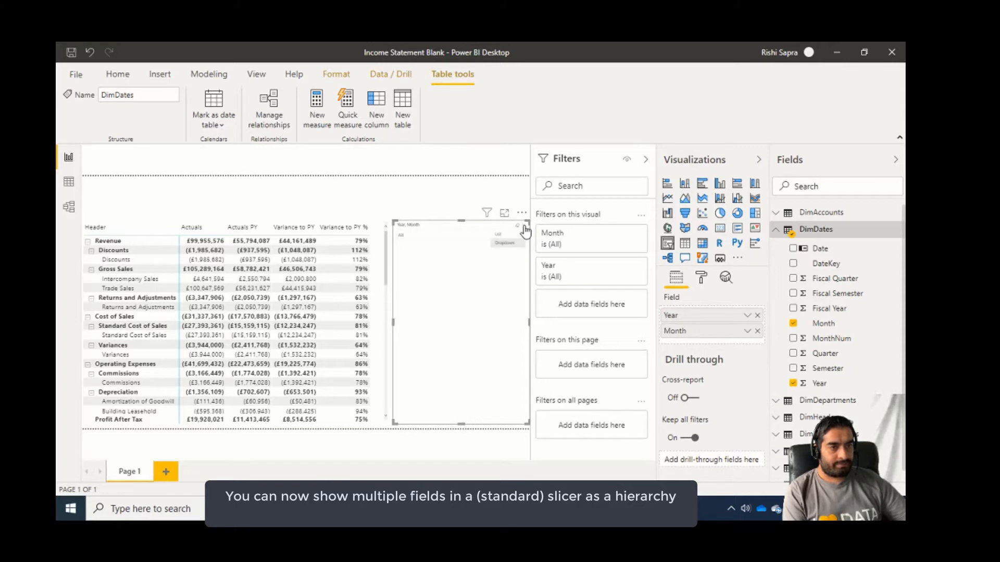
{"action": "left_click", "coordinate": [517, 235]}
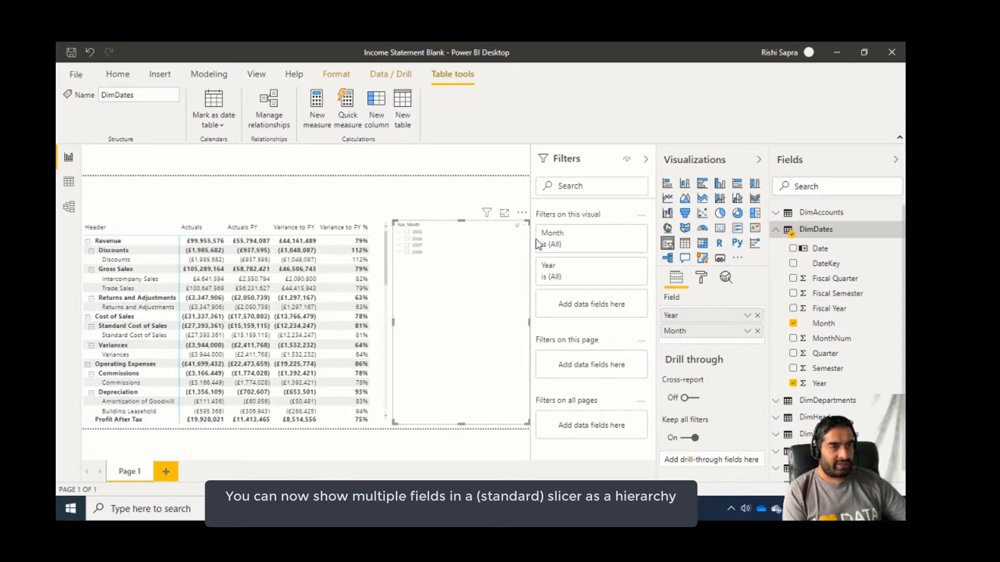
Filter the report to 2008 with the slicer and turn on single select for it.
{"action": "left_click", "coordinate": [406, 252]}
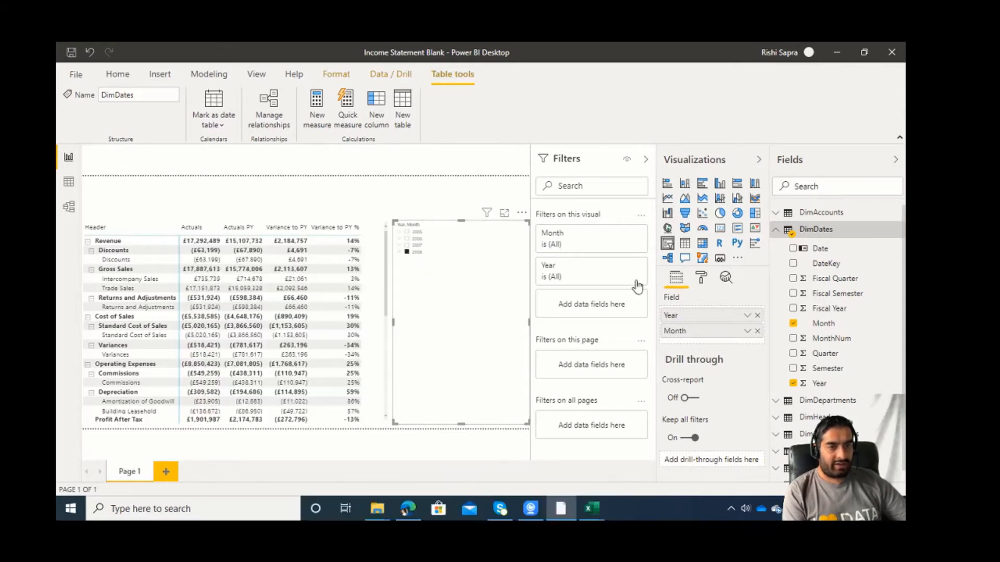
{"action": "left_click", "coordinate": [702, 277]}
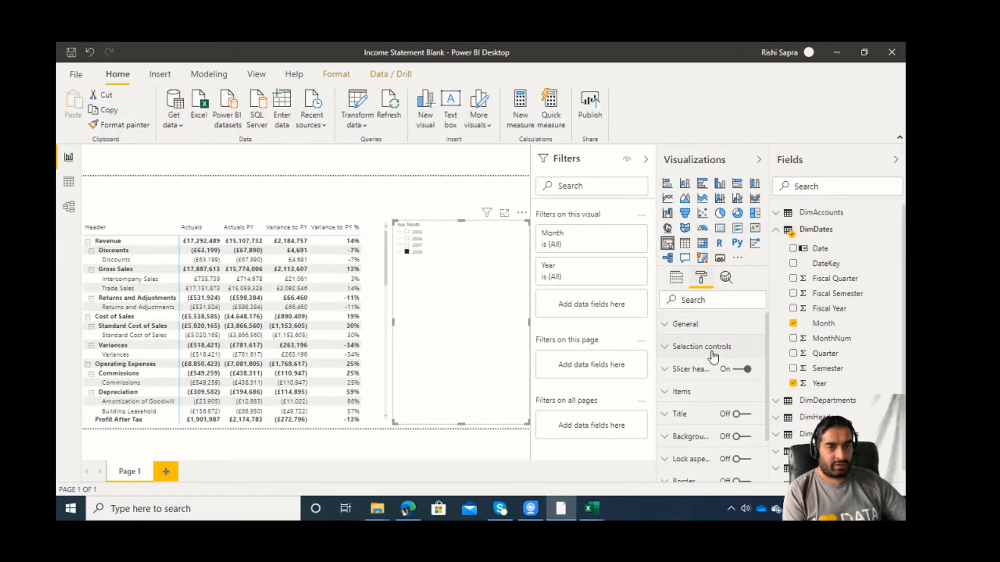
{"action": "left_click", "coordinate": [704, 354]}
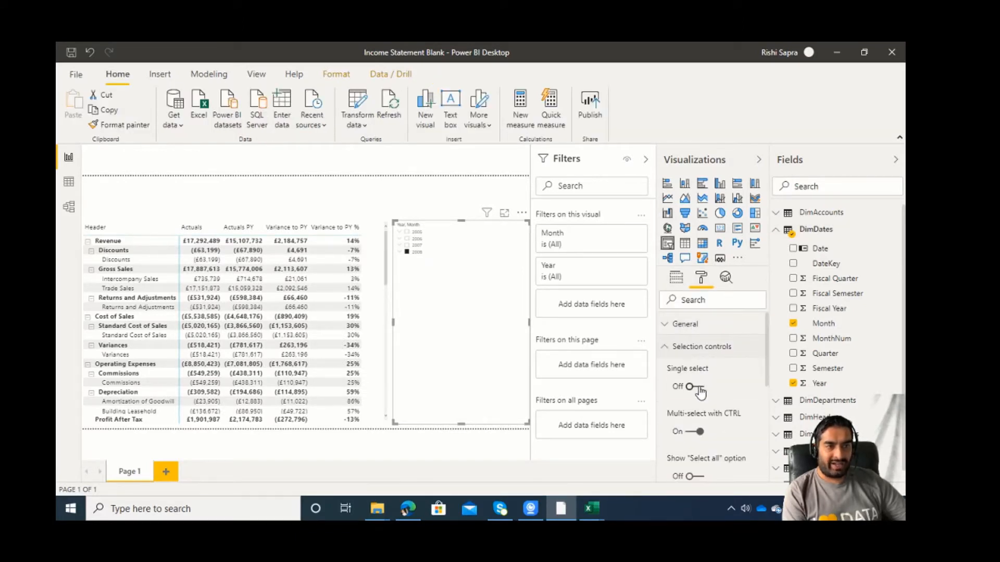
{"action": "left_click", "coordinate": [698, 388]}
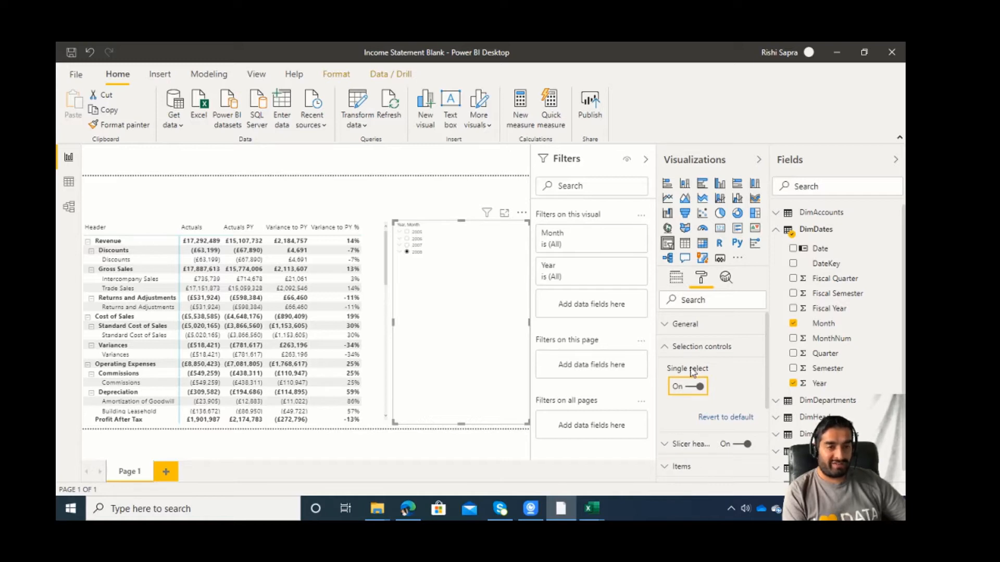
{"action": "left_click", "coordinate": [667, 348]}
Set the text size of the slicer's items to 14 pt.
{"action": "scroll", "coordinate": [682, 371], "scroll_direction": "down", "scroll_amount": 1}
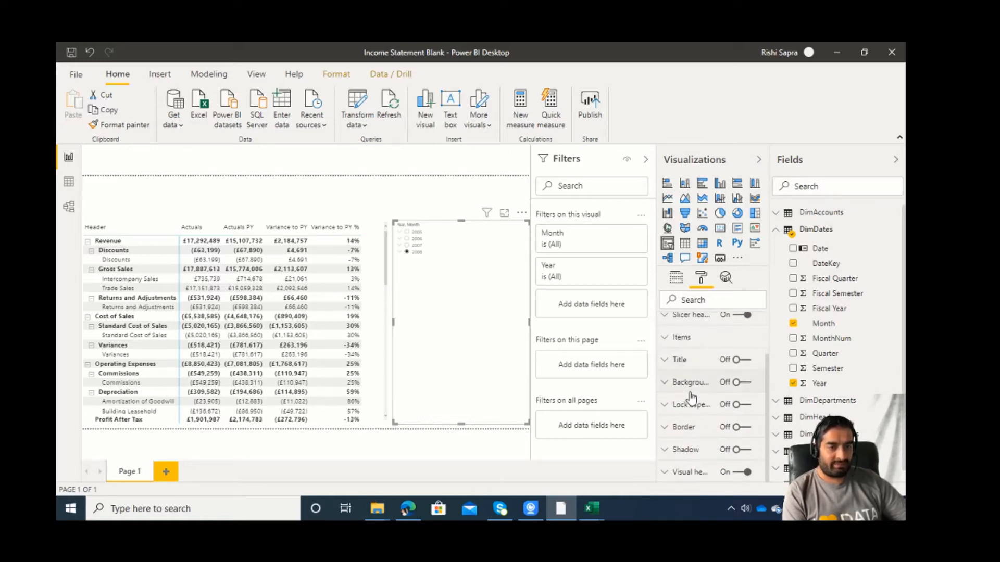
{"action": "left_click", "coordinate": [677, 281]}
{"action": "left_click", "coordinate": [701, 278]}
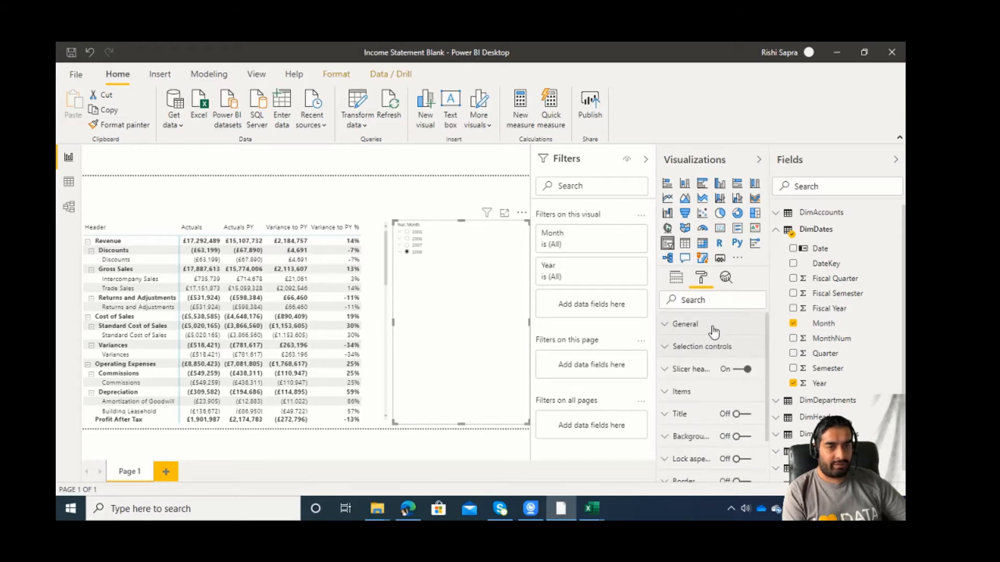
{"action": "left_click", "coordinate": [712, 327]}
{"action": "scroll", "coordinate": [712, 368], "scroll_direction": "down", "scroll_amount": 5}
{"action": "scroll", "coordinate": [712, 368], "scroll_direction": "up", "scroll_amount": 1}
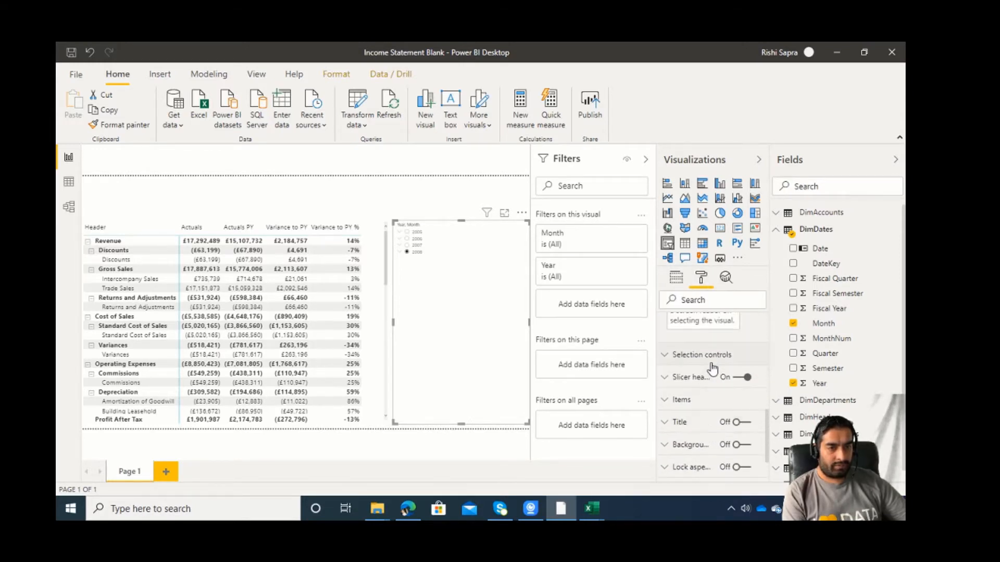
{"action": "left_click", "coordinate": [707, 397]}
{"action": "scroll", "coordinate": [708, 404], "scroll_direction": "down", "scroll_amount": 2}
{"action": "scroll", "coordinate": [708, 403], "scroll_direction": "down", "scroll_amount": 3}
{"action": "scroll", "coordinate": [692, 375], "scroll_direction": "up", "scroll_amount": 2}
{"action": "double_click", "coordinate": [675, 370]}
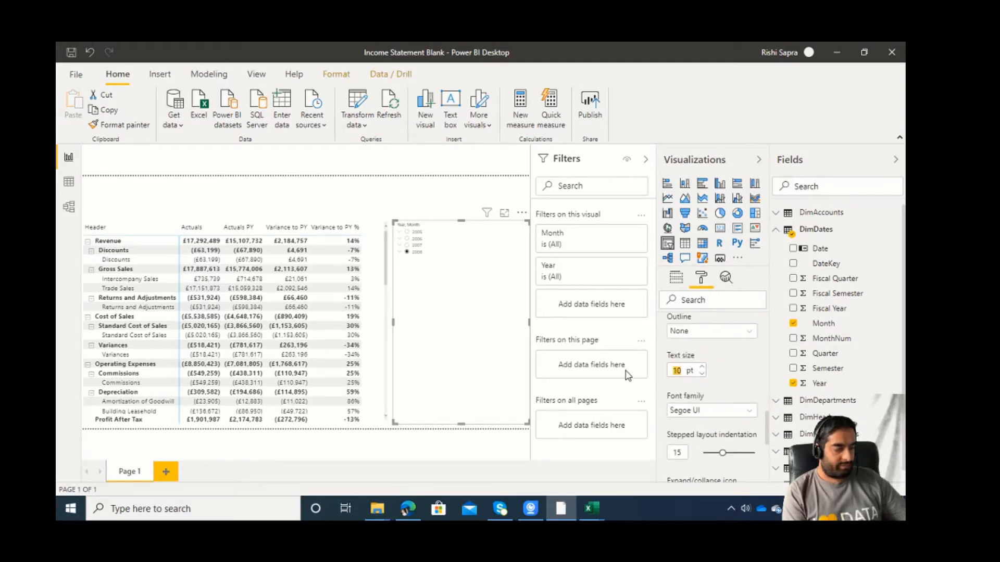
{"action": "type", "text": "14"}
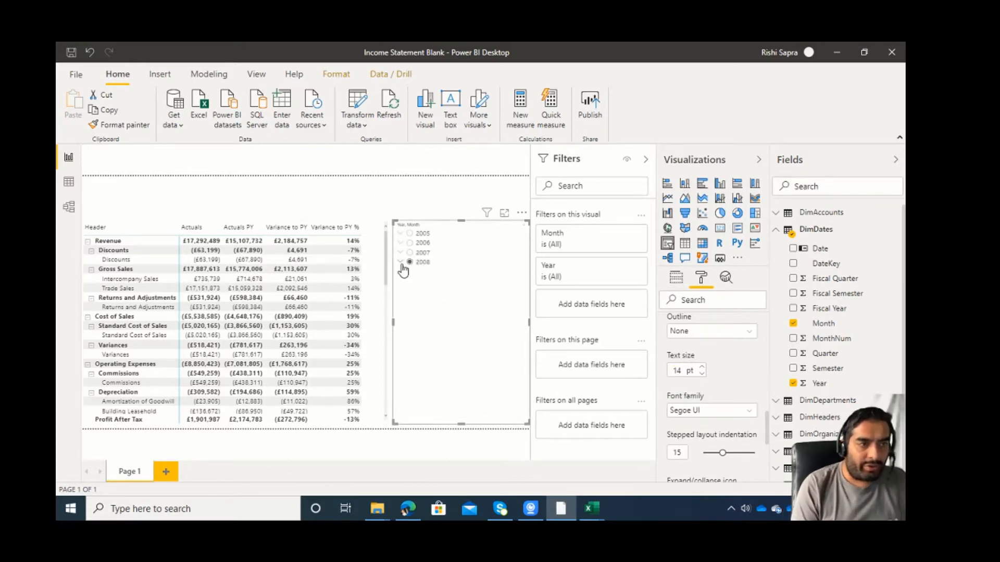
Expand 2008 in the slicer, filter the matrix to March, and deselect the slicer.
{"action": "left_click", "coordinate": [401, 262]}
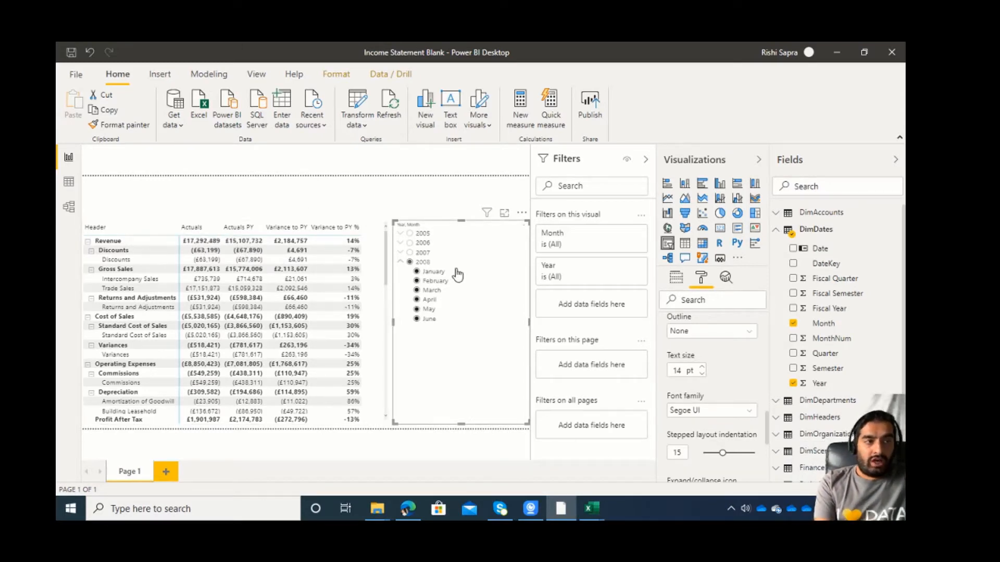
{"action": "left_click", "coordinate": [437, 292]}
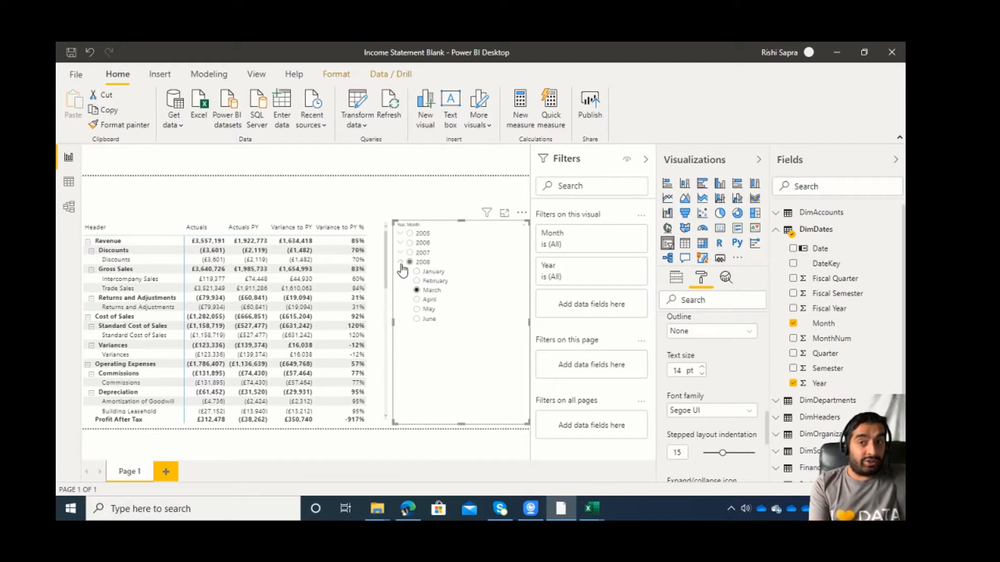
{"action": "left_click", "coordinate": [431, 189]}
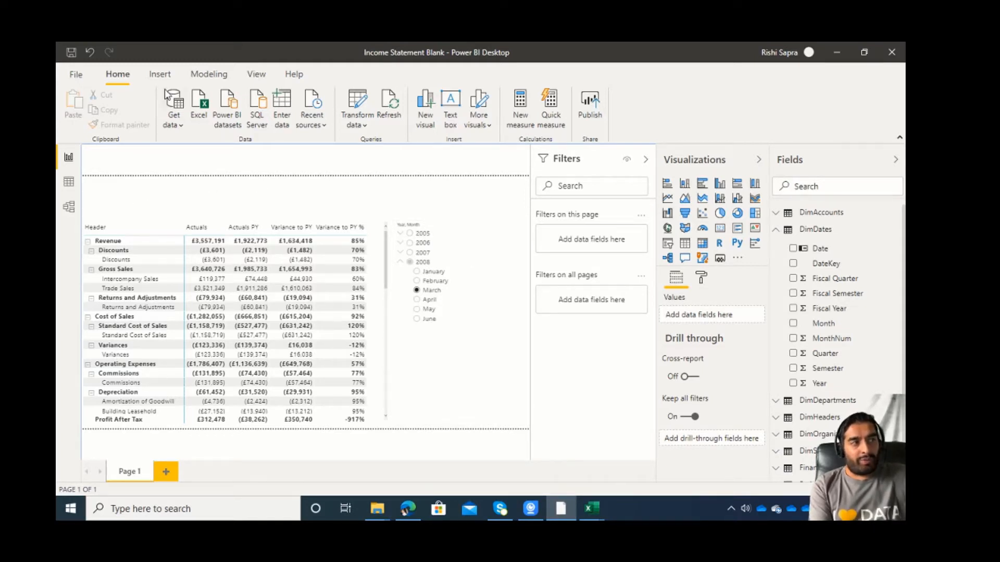
Start a manually entered data table and rename its first column Period.
{"action": "left_click", "coordinate": [290, 99]}
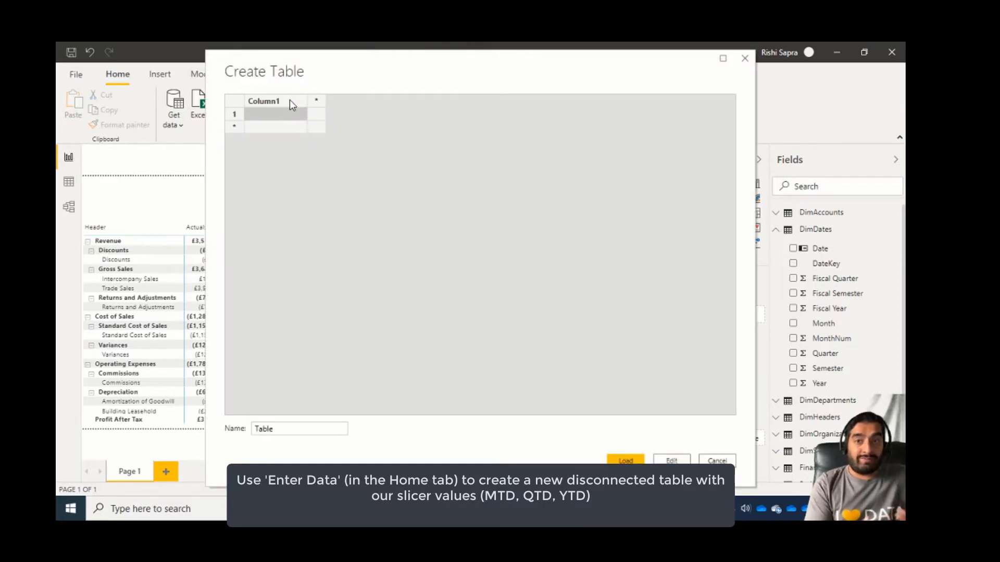
{"action": "double_click", "coordinate": [268, 102]}
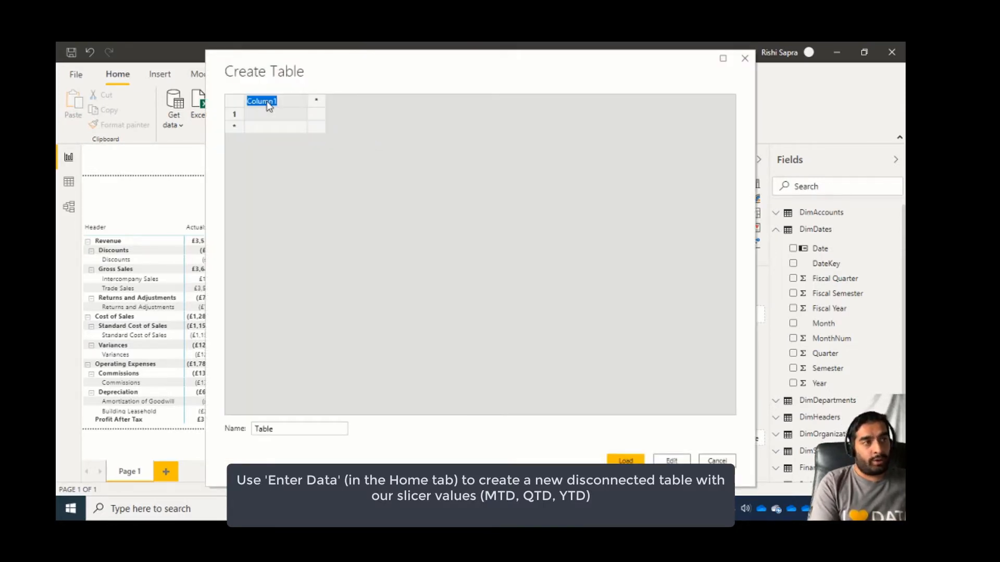
{"action": "type", "text": "Period"}
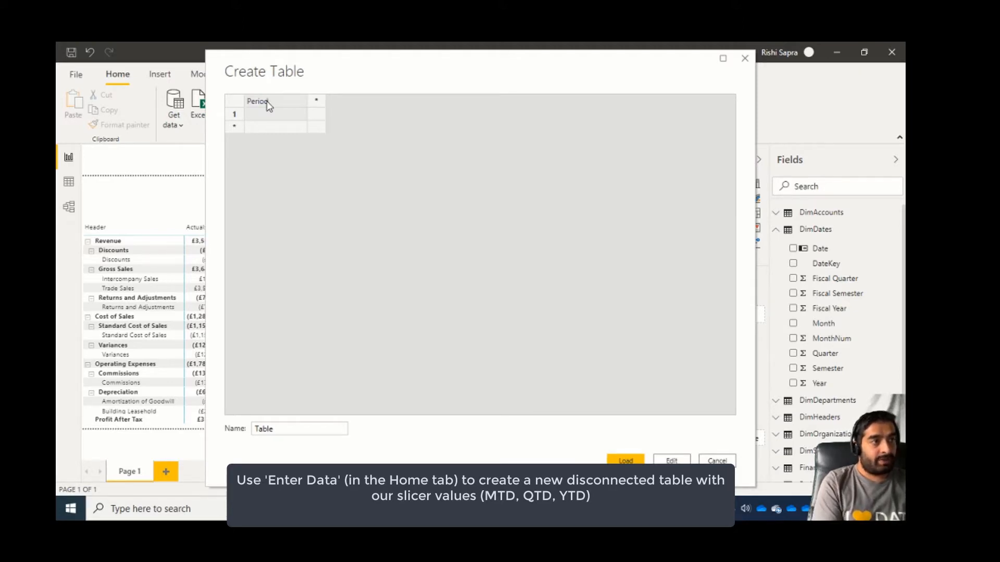
{"action": "left_click_drag", "start_coordinate": [270, 64], "coordinate": [306, 96]}
Fill the Period column with three rows: MTD, QTD and YTD.
{"action": "left_click", "coordinate": [281, 139]}
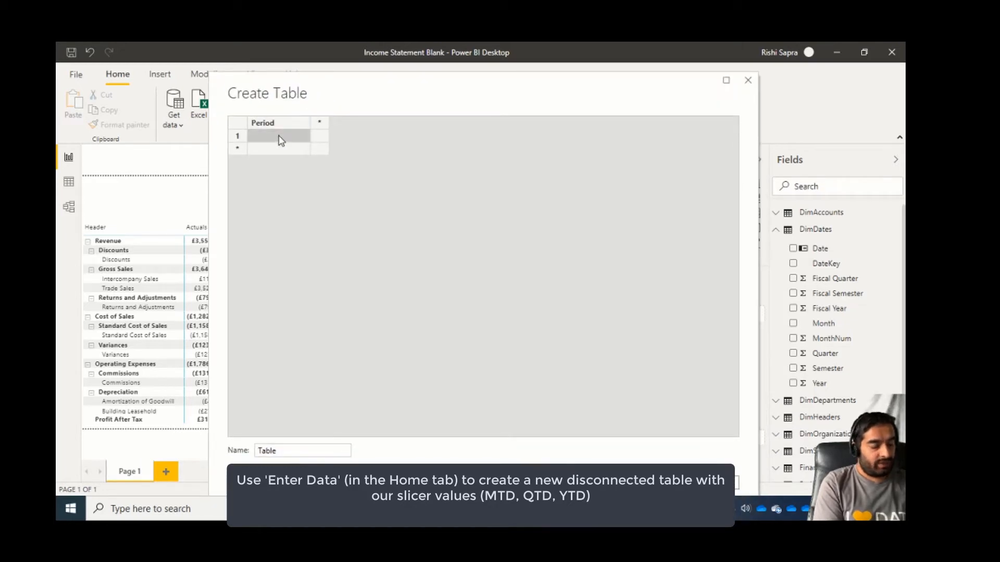
{"action": "type", "text": "TD"}
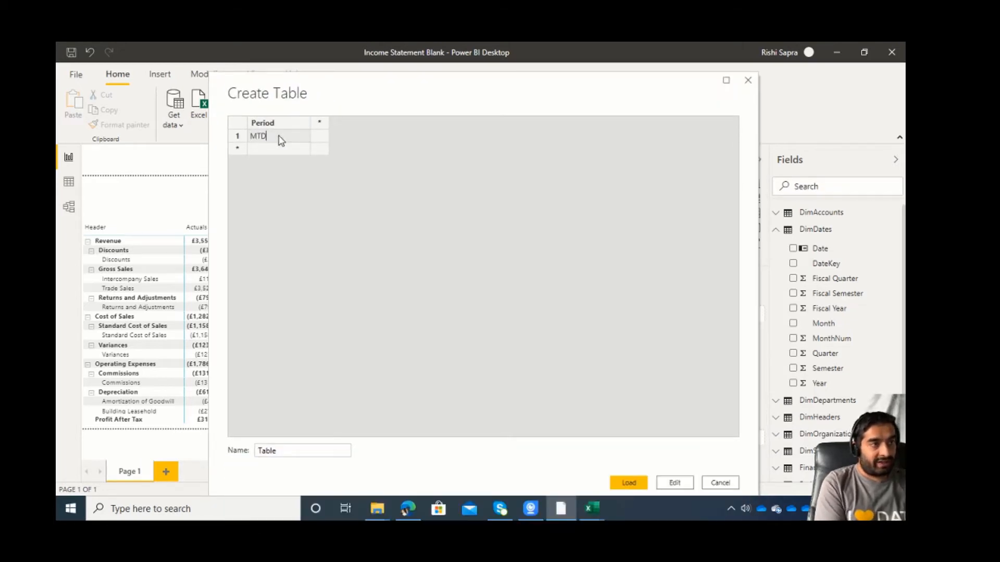
{"action": "key", "text": "Return"}
{"action": "type", "text": "QT"}
{"action": "key", "text": "Return"}
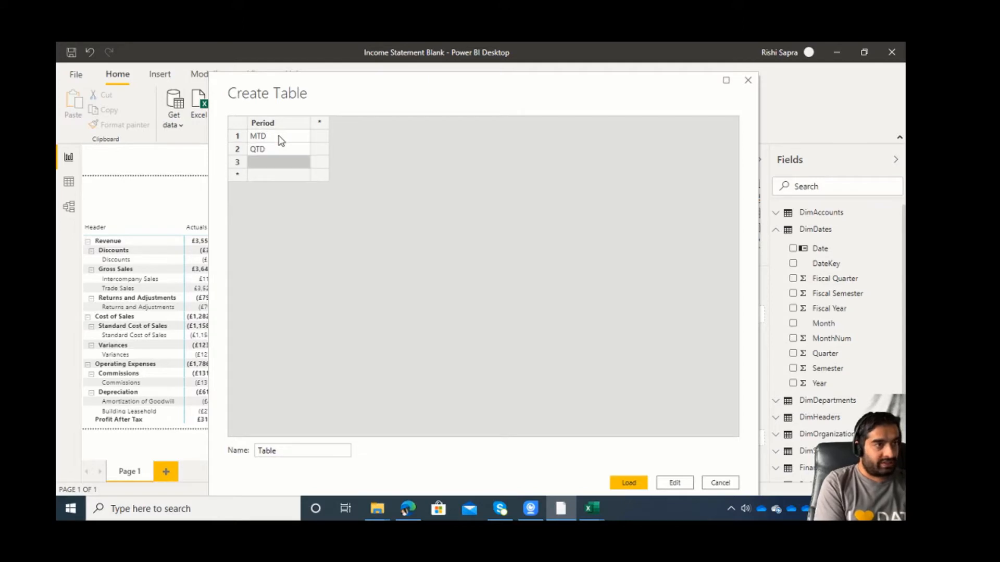
{"action": "type", "text": "YTD"}
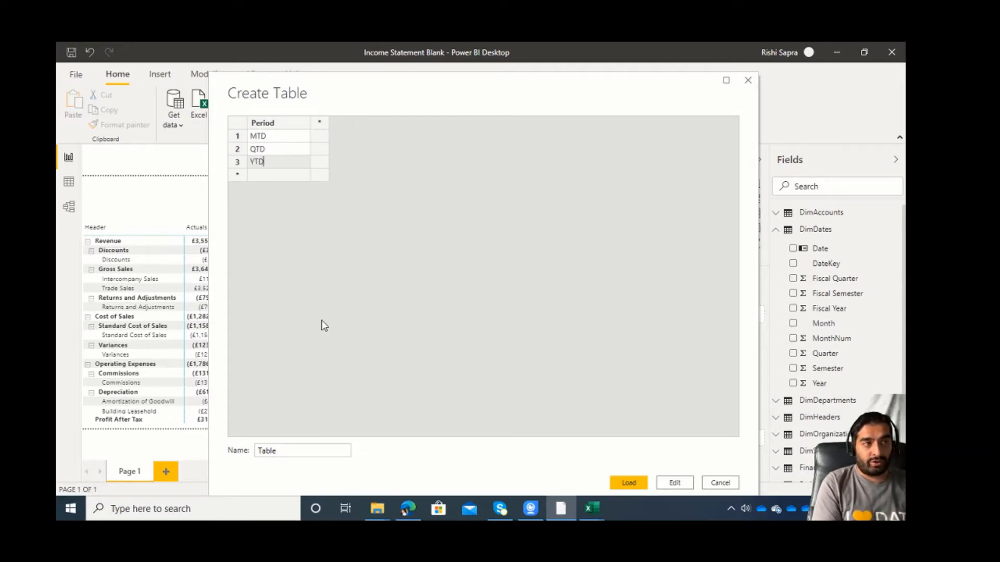
Name the new table PeriodSelection and load it into the model.
{"action": "left_click_drag", "start_coordinate": [305, 453], "coordinate": [239, 450]}
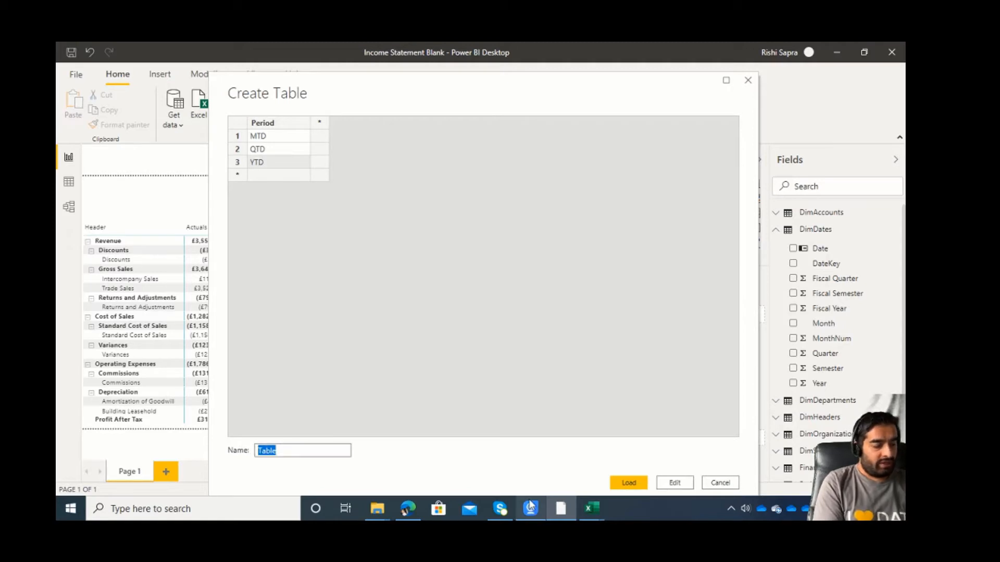
{"action": "mouse_move", "coordinate": [529, 505]}
{"action": "type", "text": "PeriodSelection"}
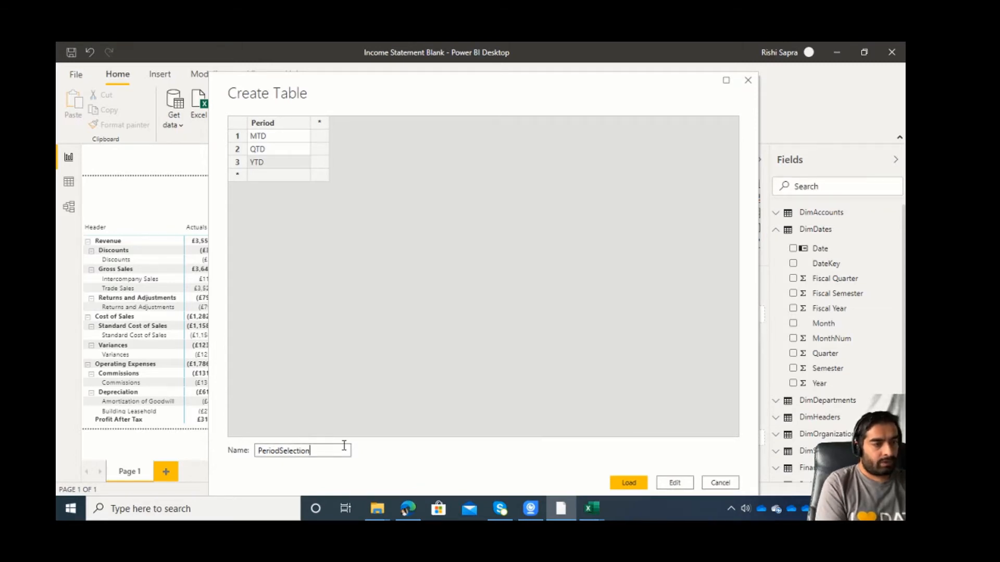
{"action": "left_click", "coordinate": [640, 485]}
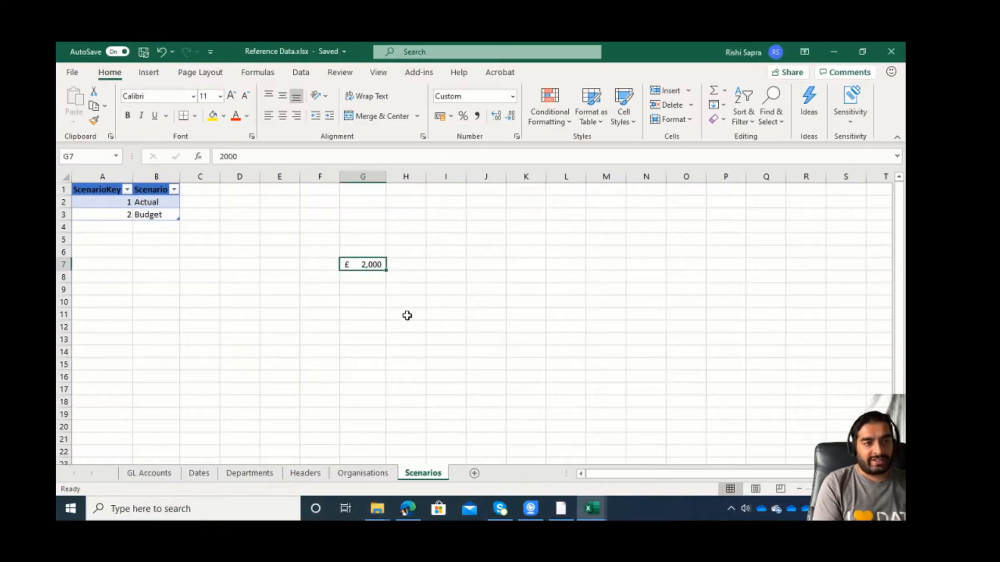
Switch back to Power BI Desktop and examine the PeriodSelection table's relationships in the model diagram, returning to the report.
{"action": "left_click", "coordinate": [563, 505]}
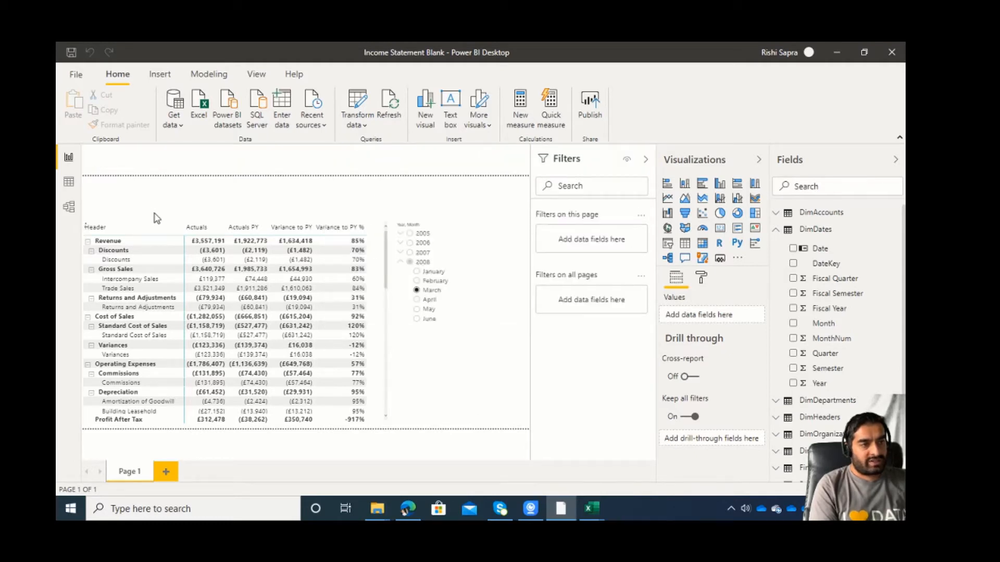
{"action": "left_click", "coordinate": [63, 210]}
{"action": "left_click_drag", "start_coordinate": [197, 451], "coordinate": [366, 463]}
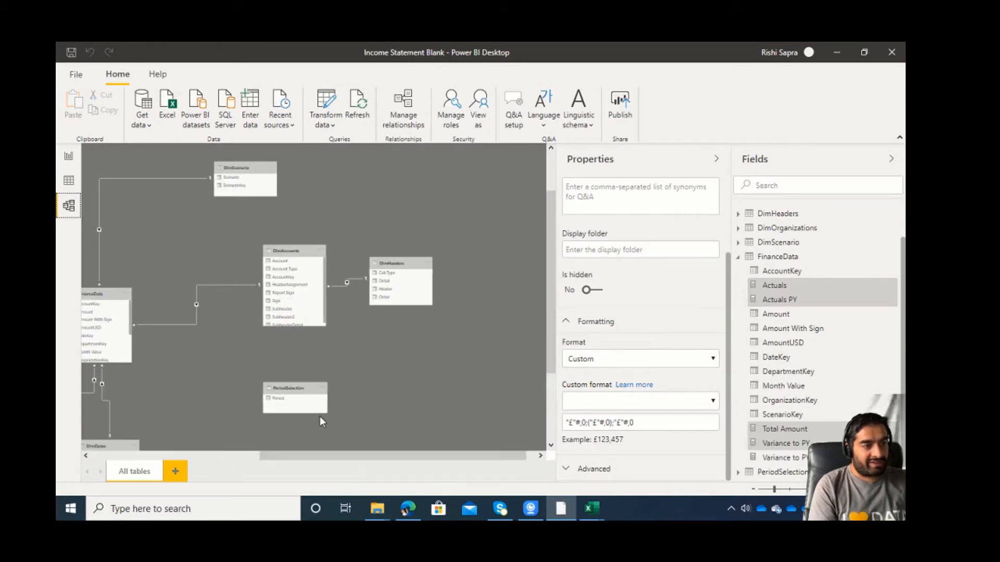
{"action": "left_click", "coordinate": [301, 391]}
{"action": "scroll", "coordinate": [299, 393], "scroll_direction": "up", "scroll_amount": 1}
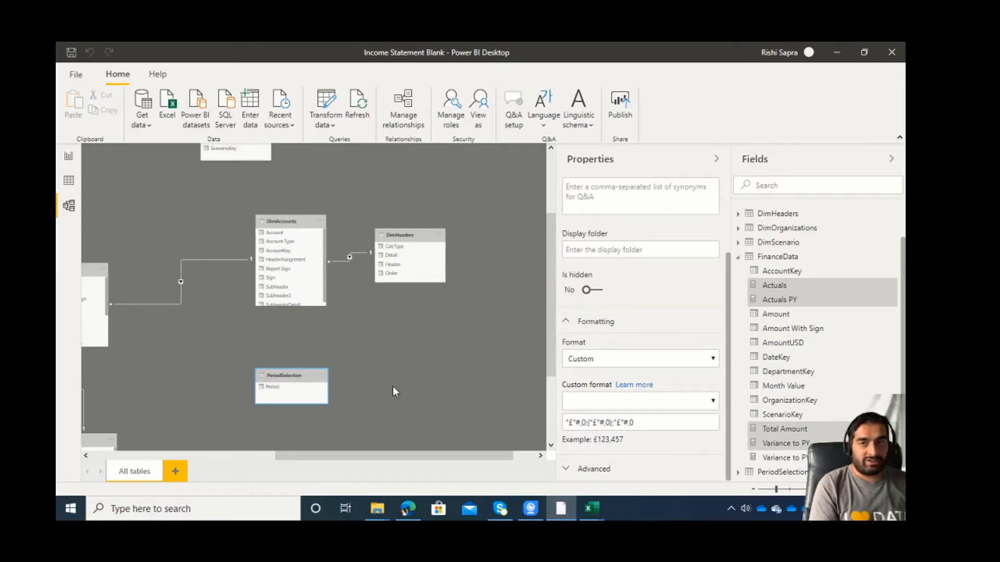
{"action": "left_click", "coordinate": [68, 157]}
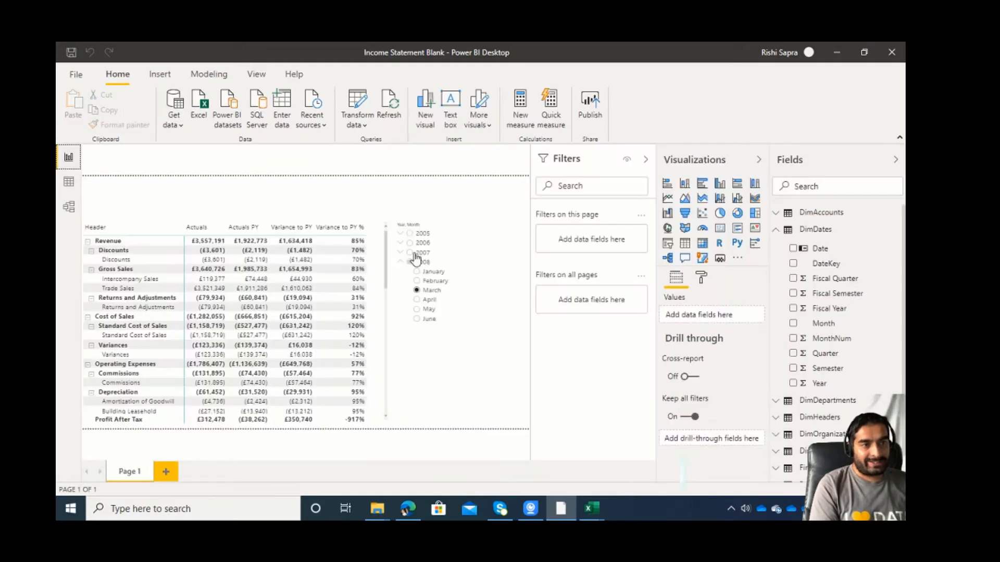
Place the Period field from PeriodSelection on the canvas above the matrix and turn the visual into a slicer.
{"action": "left_click", "coordinate": [776, 233]}
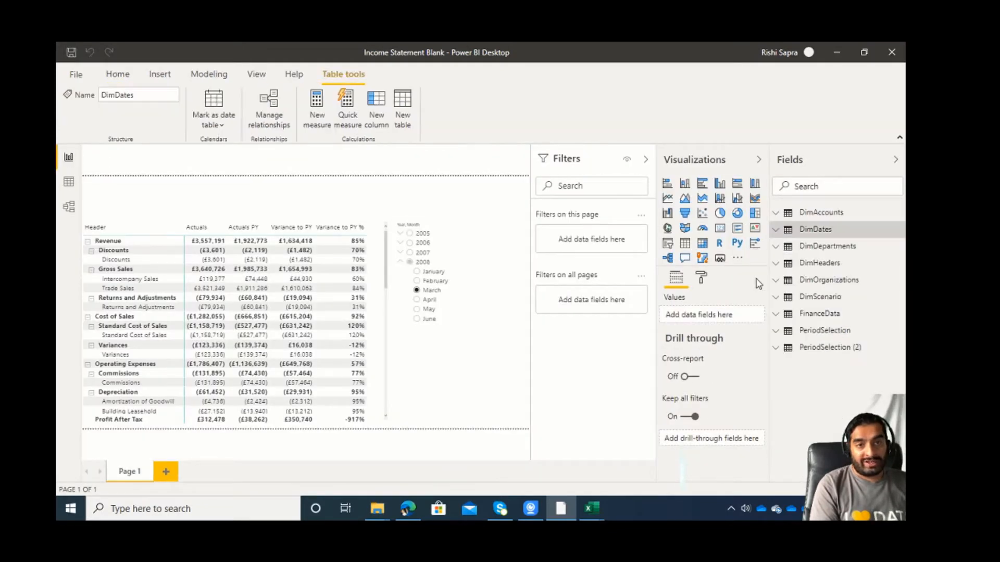
{"action": "left_click", "coordinate": [794, 331]}
{"action": "left_click_drag", "start_coordinate": [826, 351], "coordinate": [373, 196]}
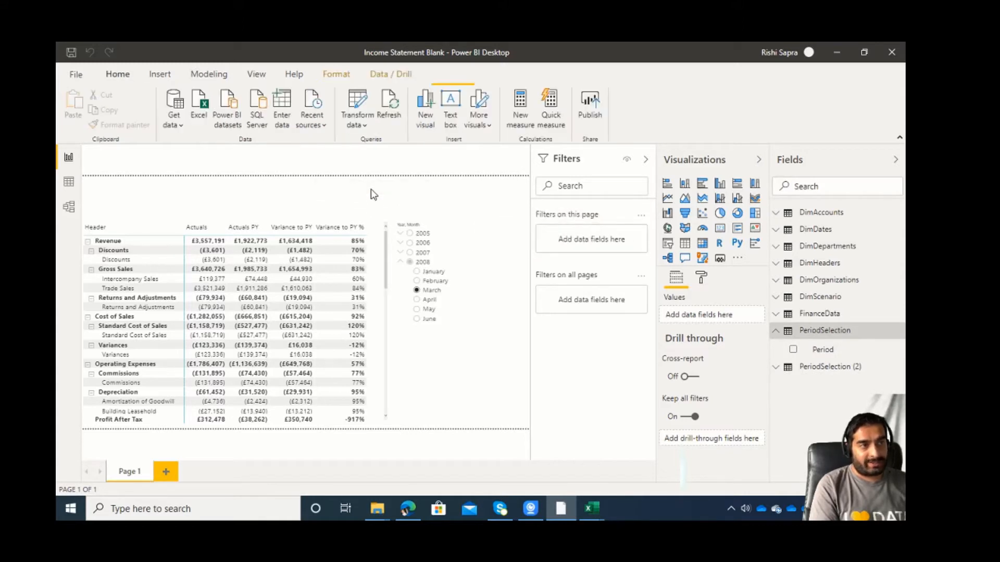
{"action": "left_click", "coordinate": [667, 244]}
Set the Period slicer's orientation to Horizontal.
{"action": "left_click", "coordinate": [697, 278]}
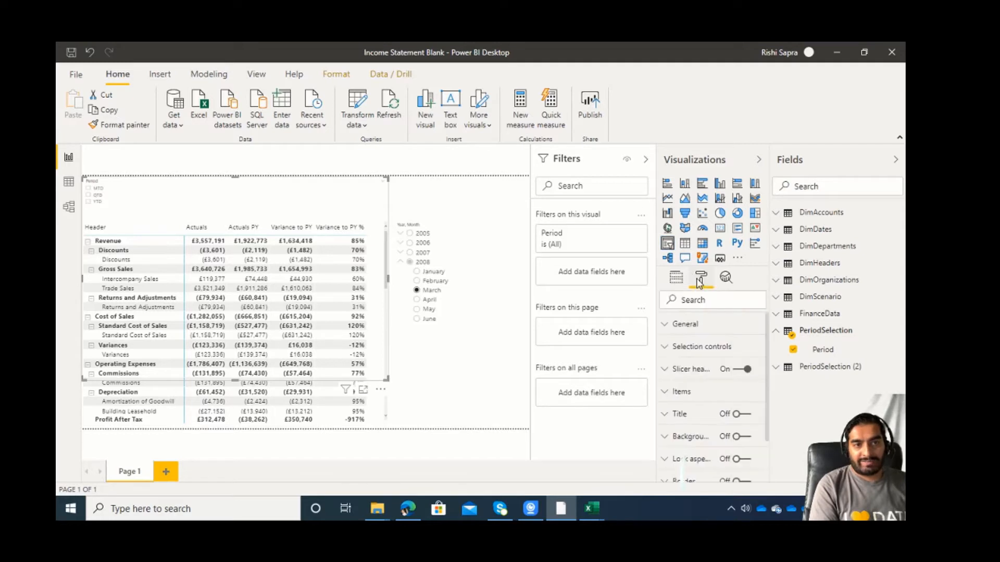
{"action": "left_click", "coordinate": [696, 332]}
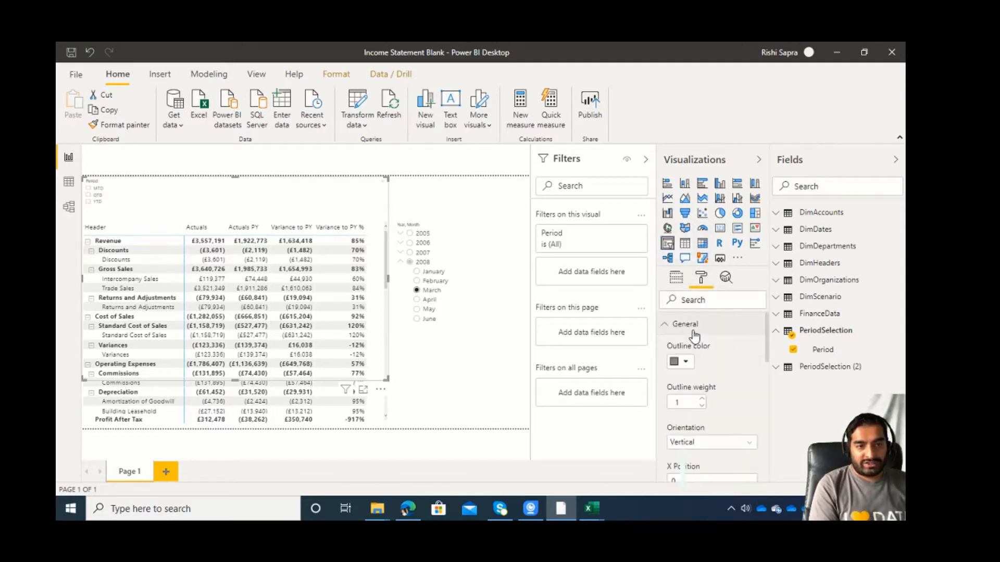
{"action": "left_click", "coordinate": [698, 446]}
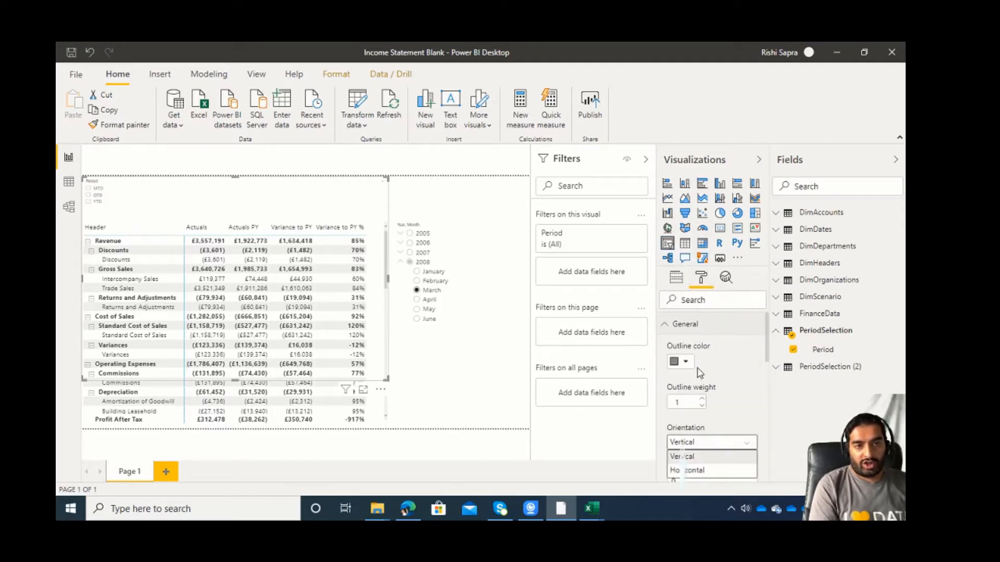
{"action": "left_click", "coordinate": [694, 471]}
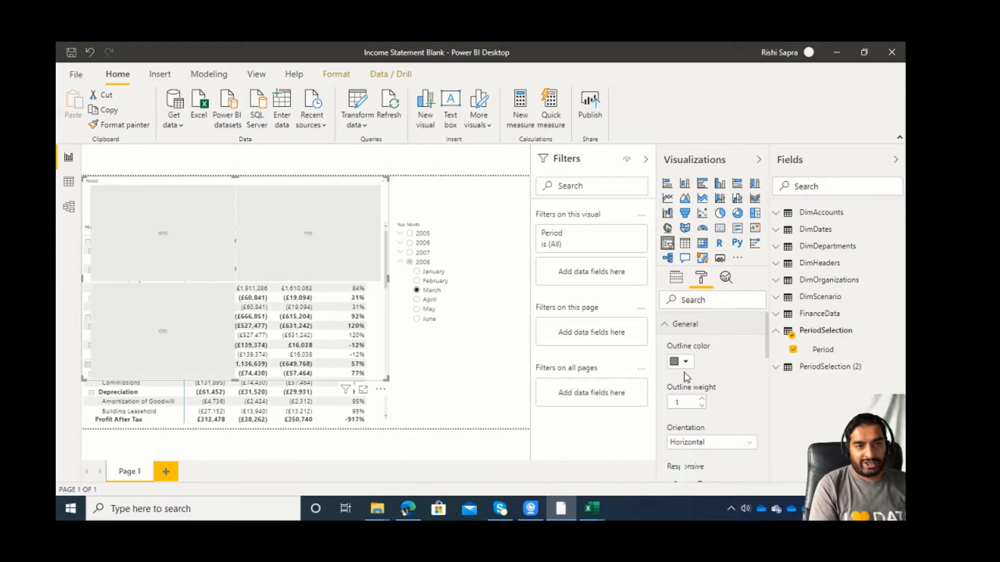
{"action": "left_click", "coordinate": [694, 324]}
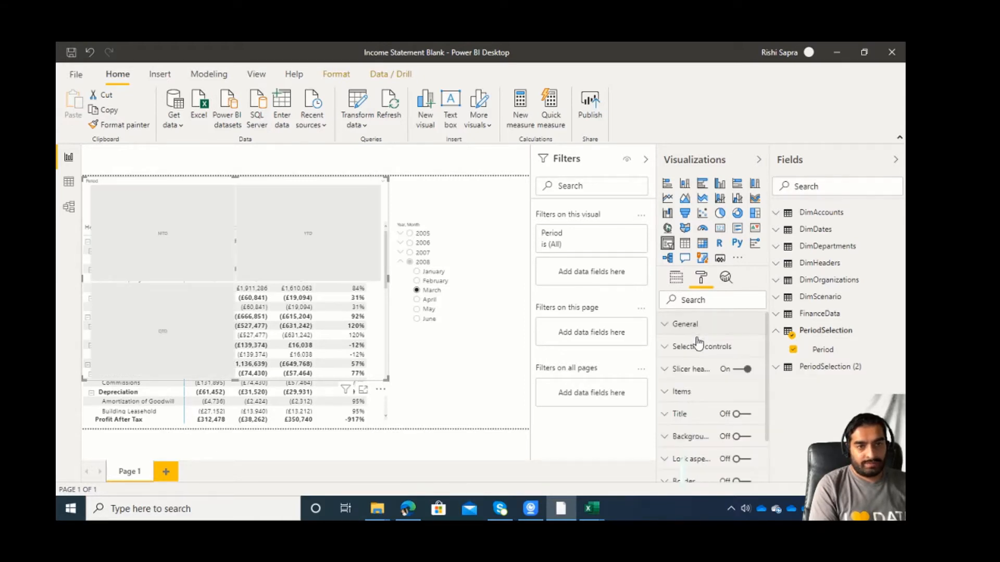
Give the Period slicer's items a black background and a white font color.
{"action": "left_click", "coordinate": [687, 391]}
{"action": "left_click", "coordinate": [688, 472]}
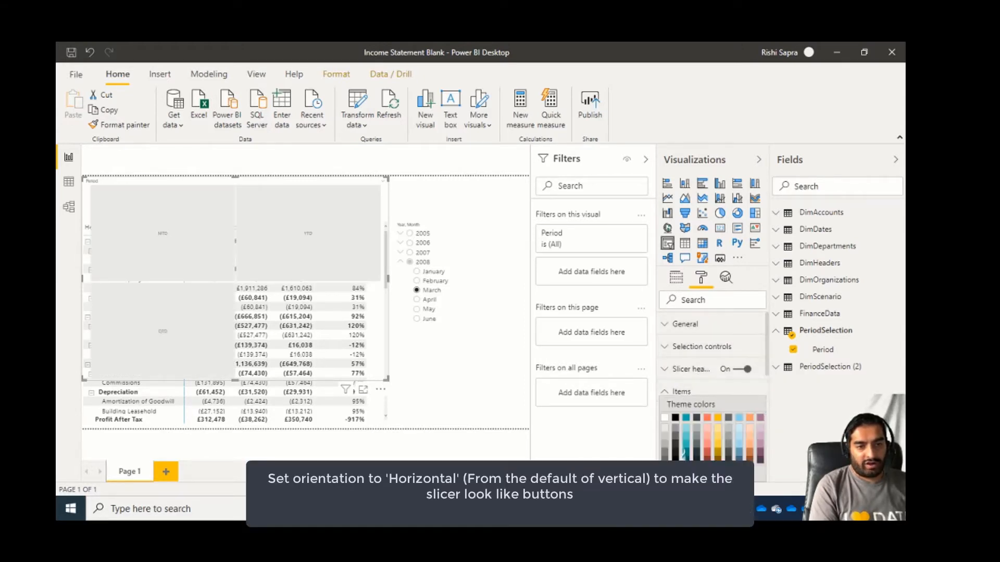
{"action": "left_click", "coordinate": [688, 426]}
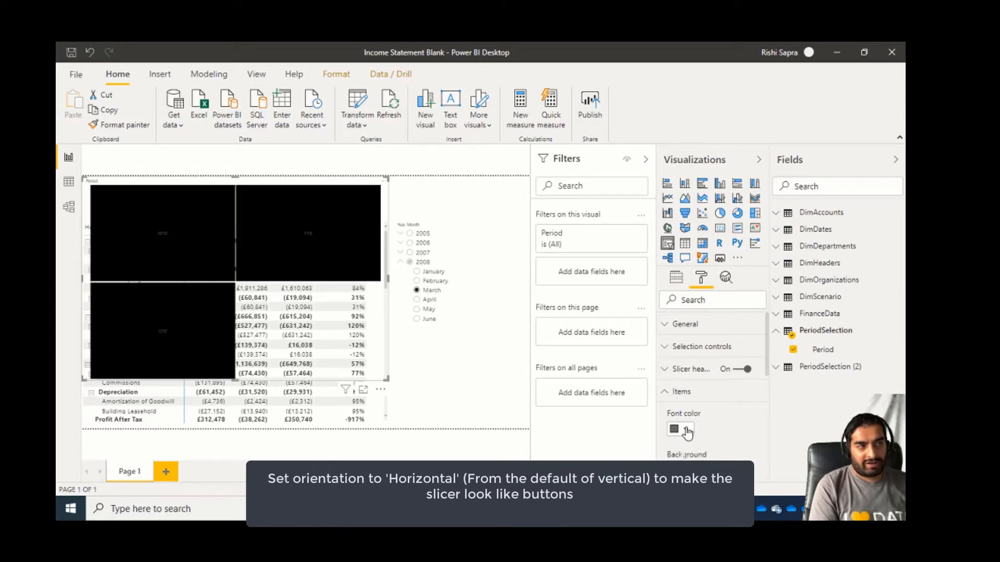
{"action": "left_click", "coordinate": [686, 429]}
{"action": "left_click", "coordinate": [668, 312]}
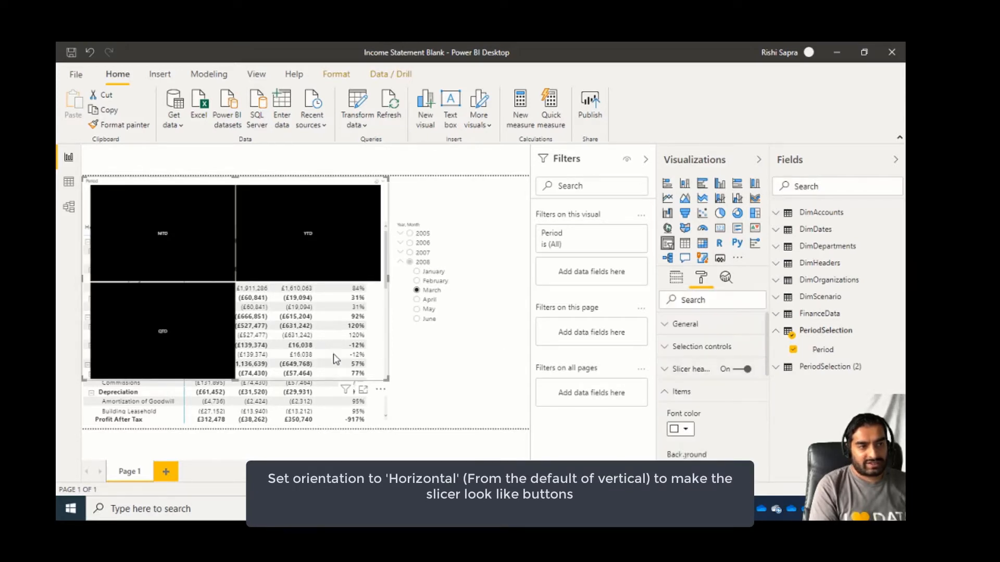
Shrink the Period slicer to a thin strip above the matrix and turn off its slicer header.
{"action": "left_click_drag", "start_coordinate": [387, 378], "coordinate": [385, 209]}
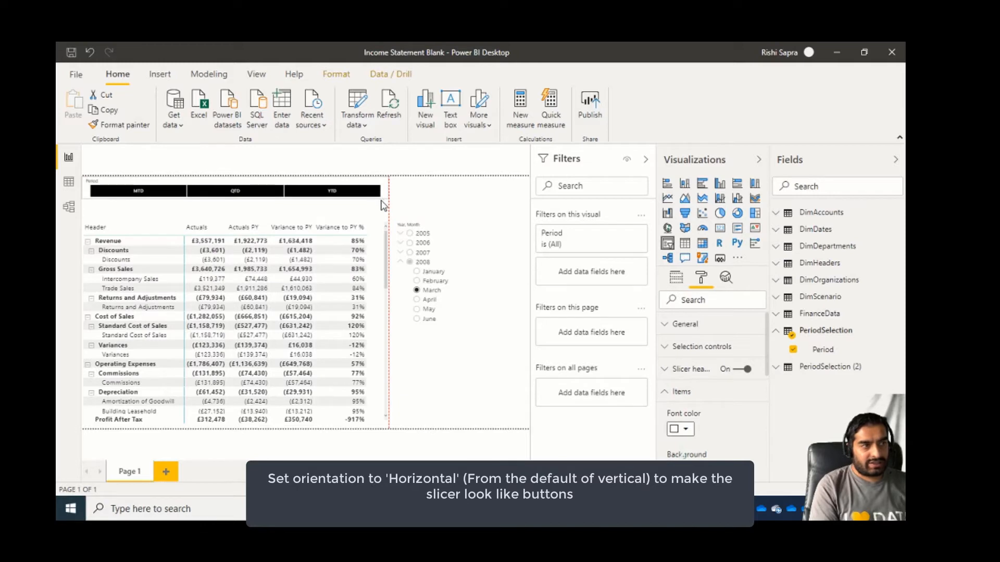
{"action": "left_click", "coordinate": [679, 280]}
{"action": "left_click", "coordinate": [701, 281]}
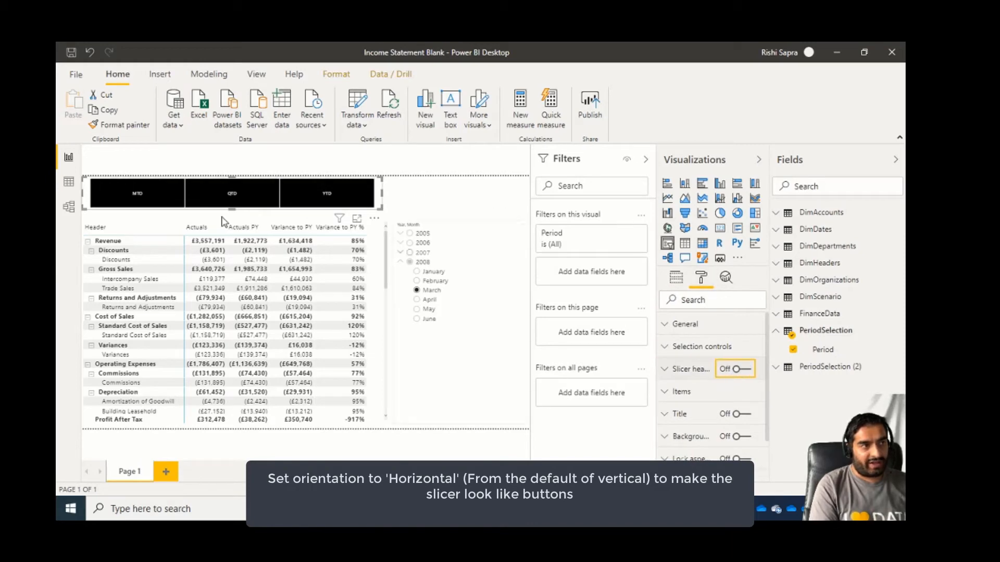
Try the QTD and YTD choices in the Period slicer, and select the matrix.
{"action": "left_click", "coordinate": [248, 200]}
{"action": "left_click", "coordinate": [351, 200]}
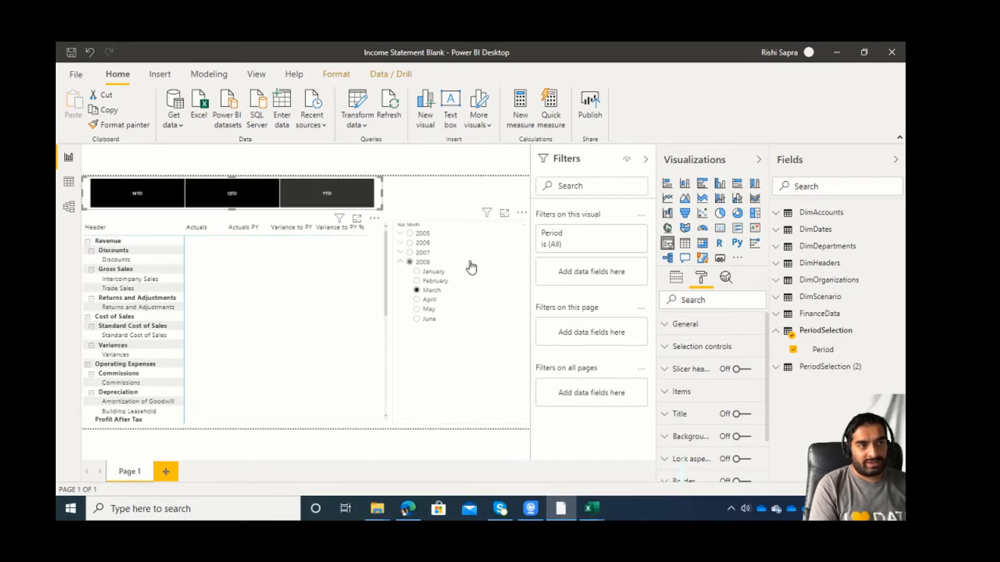
{"action": "left_click", "coordinate": [233, 226]}
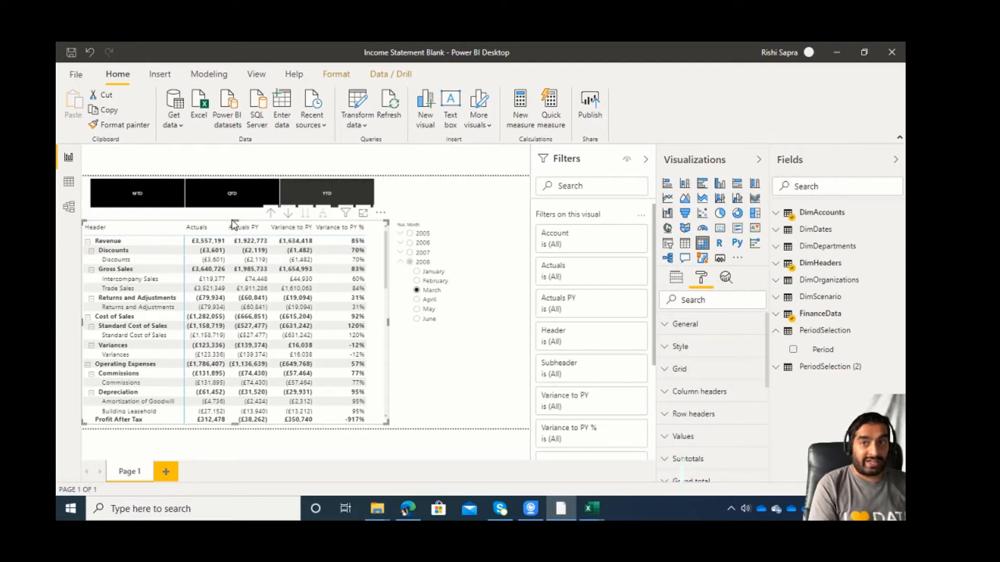
Review the model diagram, return to the report, and display the formula of the Actuals measure in FinanceData.
{"action": "left_click", "coordinate": [68, 209]}
{"action": "left_click", "coordinate": [68, 156]}
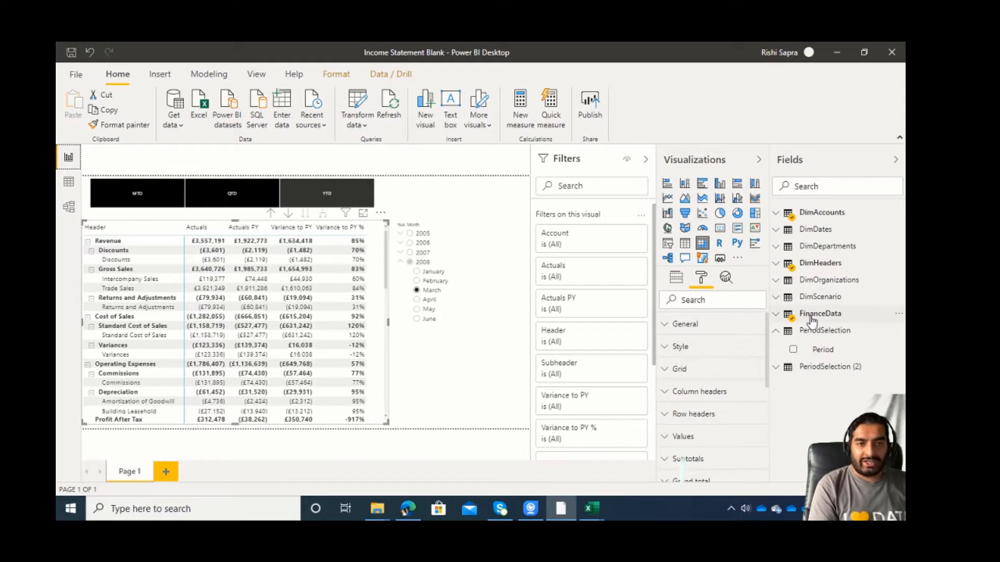
{"action": "left_click", "coordinate": [814, 314]}
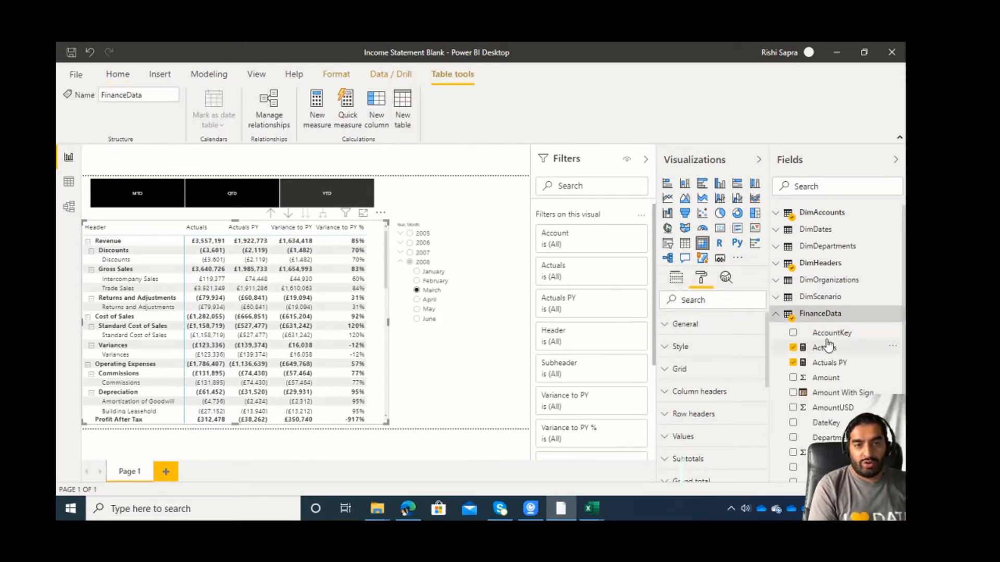
{"action": "left_click", "coordinate": [824, 349]}
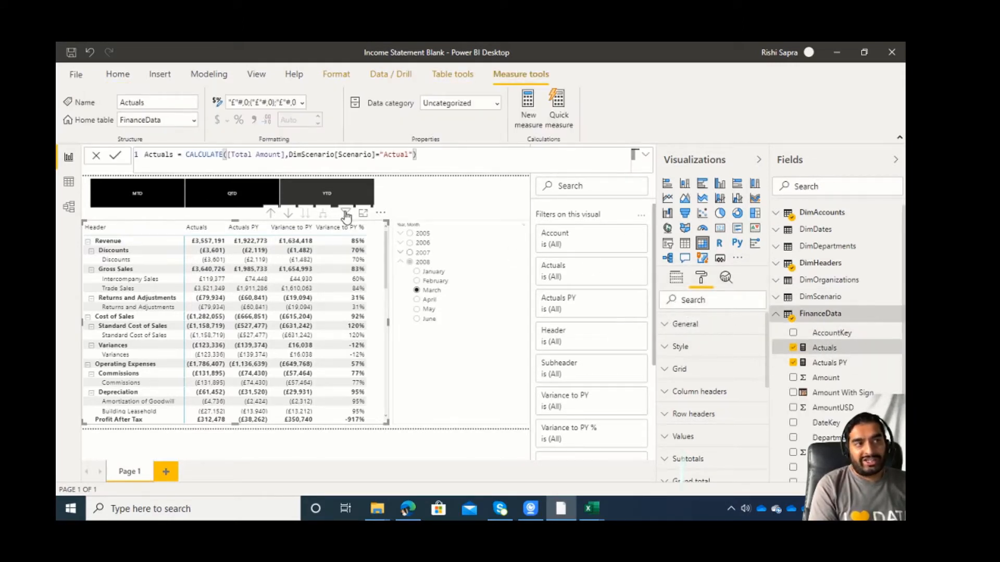
Turn on single select for the Period slicer and choose QTD in it.
{"action": "left_click", "coordinate": [379, 197]}
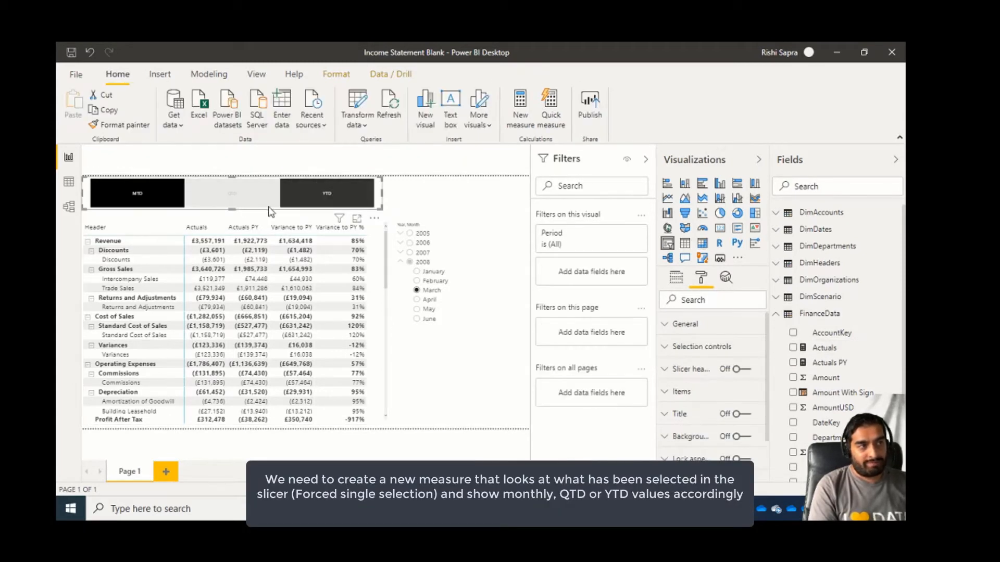
{"action": "left_click", "coordinate": [701, 347]}
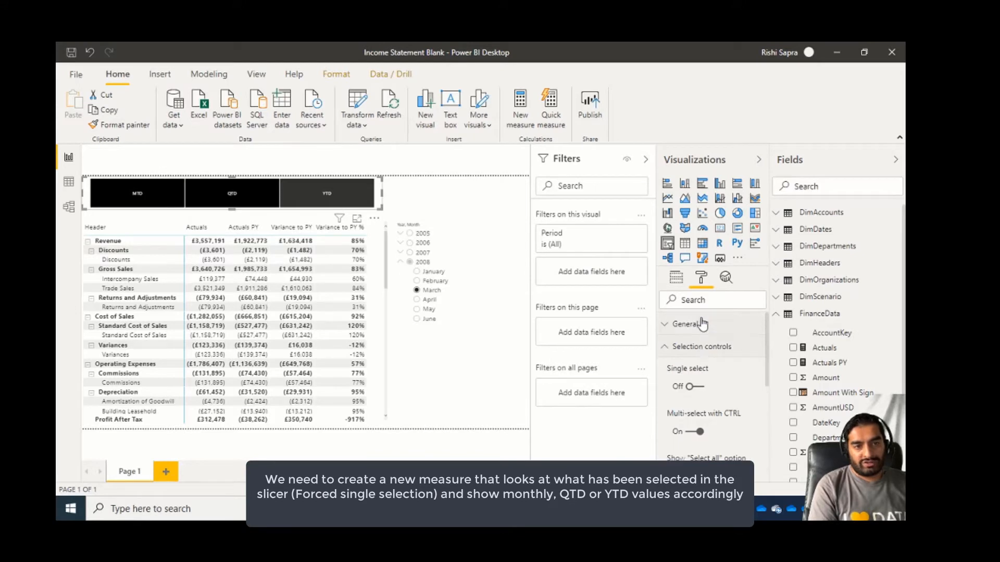
{"action": "left_click", "coordinate": [698, 388]}
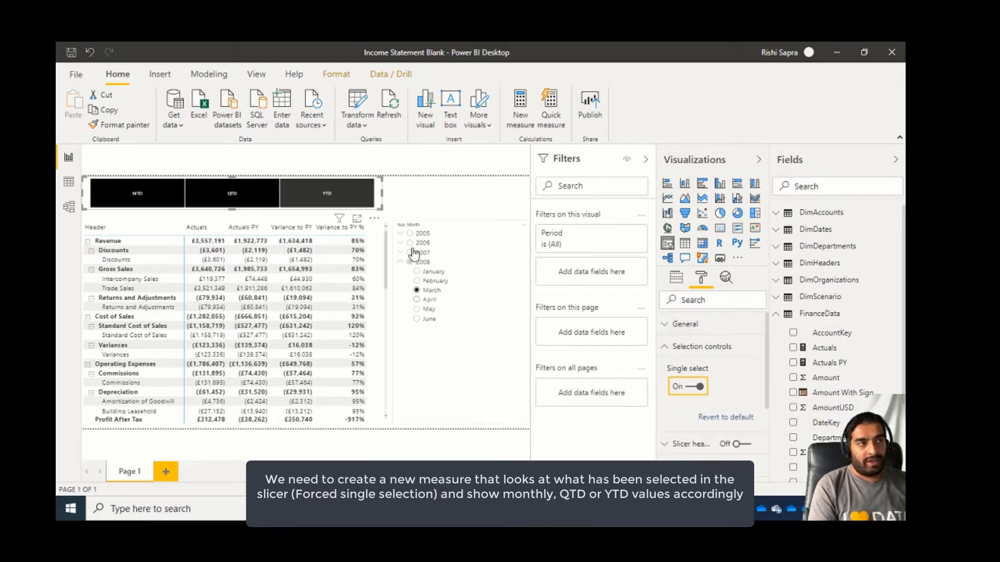
{"action": "left_click", "coordinate": [259, 206]}
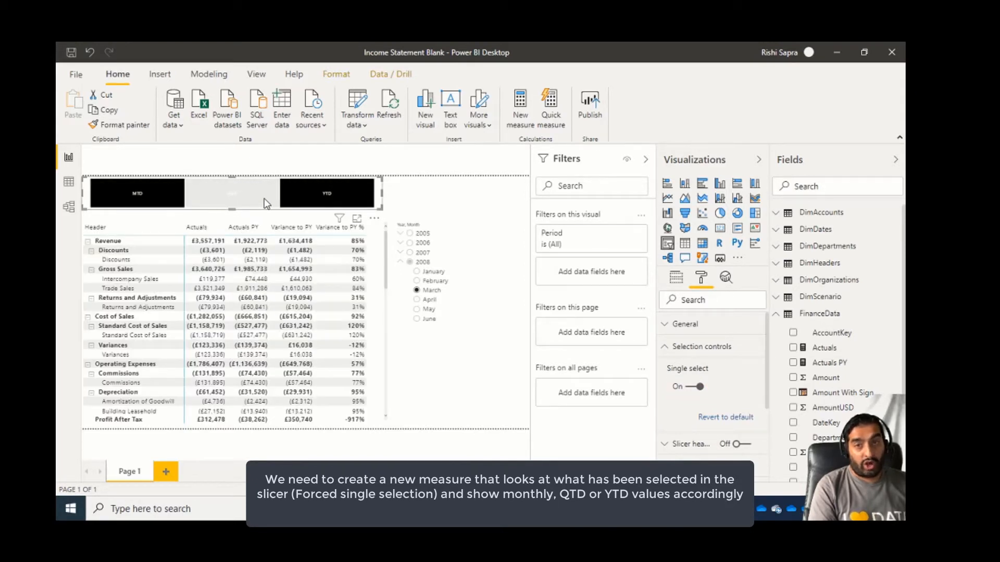
Set the item background of the Period slicer to light grey.
{"action": "left_click", "coordinate": [695, 348]}
{"action": "left_click", "coordinate": [685, 394]}
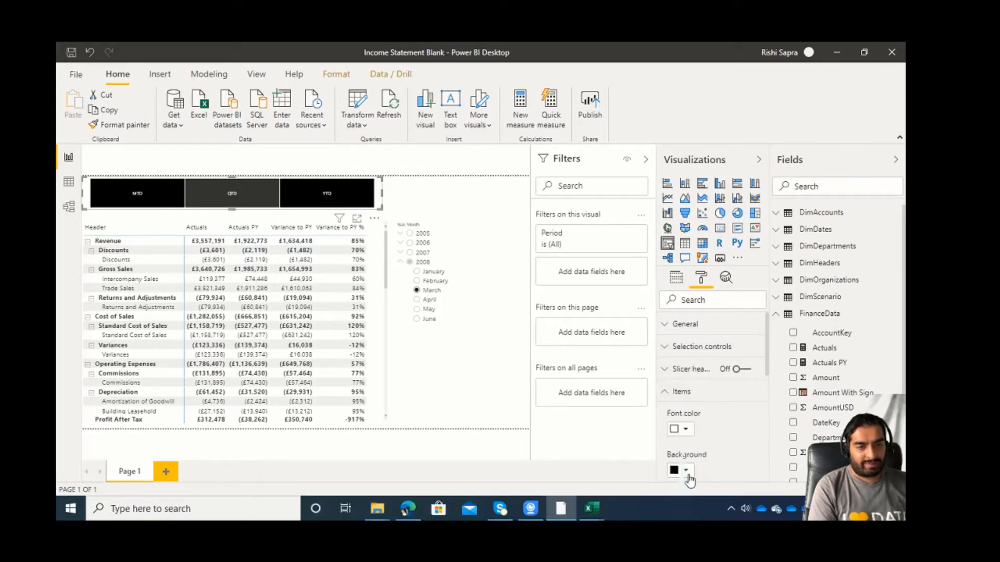
{"action": "left_click", "coordinate": [683, 472]}
{"action": "left_click", "coordinate": [665, 374]}
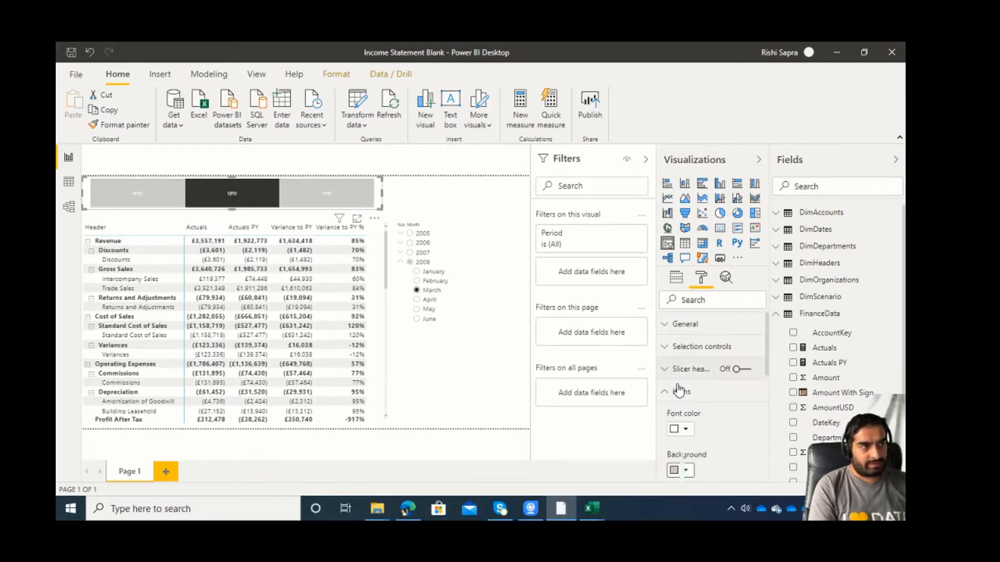
Try YTD in the Period slicer, switch it to MTD, and make the slicer slightly smaller.
{"action": "left_click", "coordinate": [331, 188]}
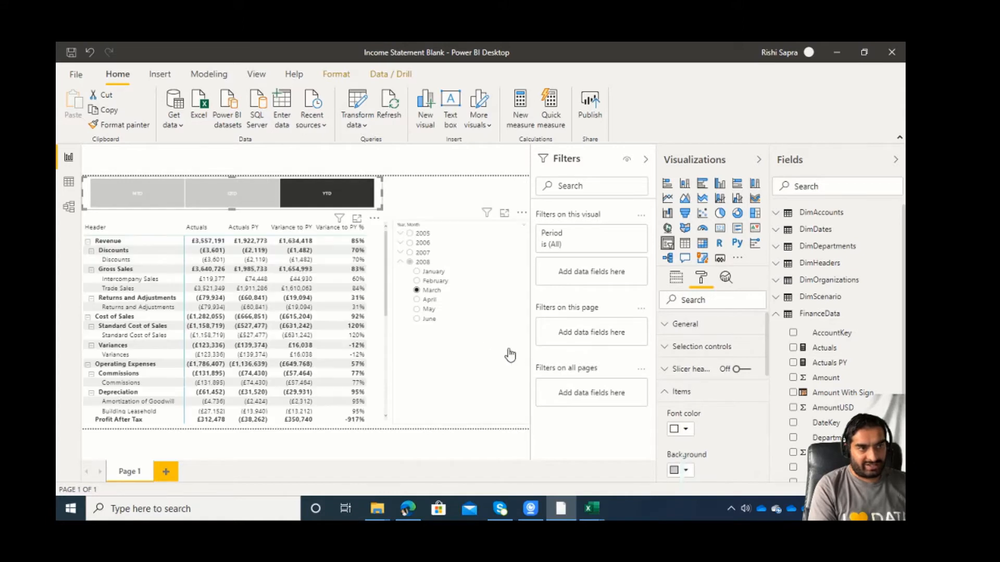
{"action": "left_click", "coordinate": [152, 197]}
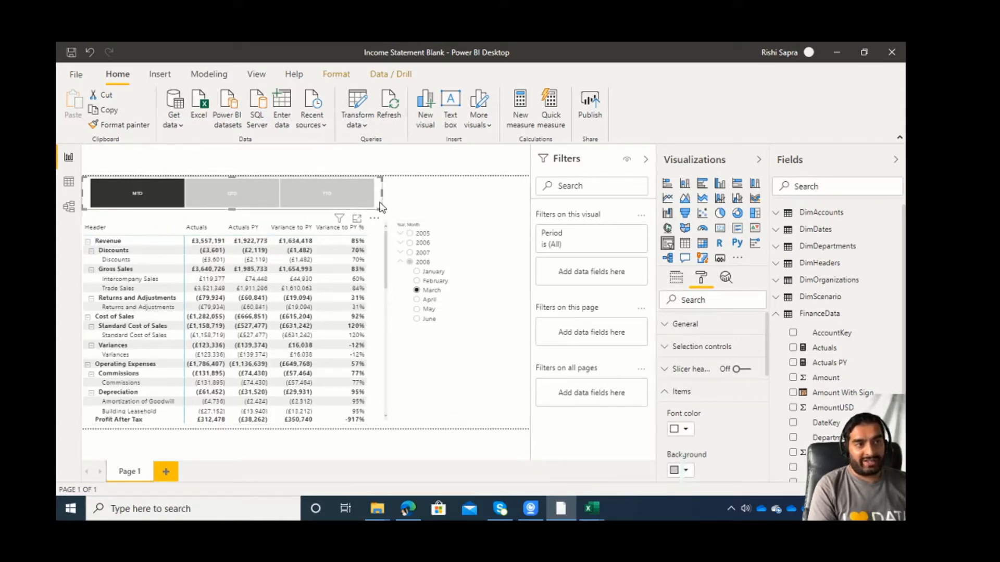
{"action": "left_click_drag", "start_coordinate": [381, 208], "coordinate": [379, 205]}
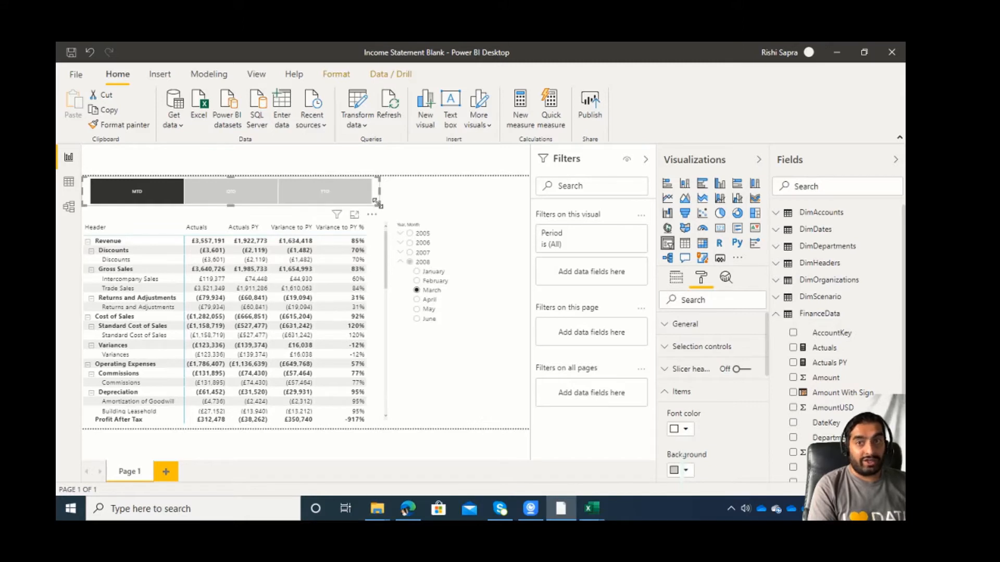
Create a new measure in FinanceData named Actuals By Period, with its formula starting on a second line.
{"action": "left_click", "coordinate": [864, 348]}
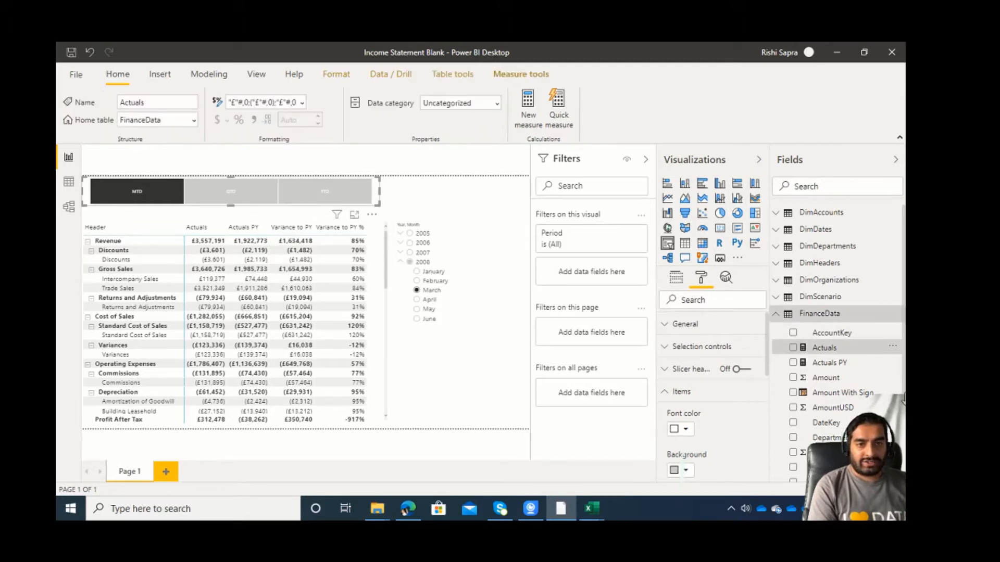
{"action": "left_click", "coordinate": [209, 74]}
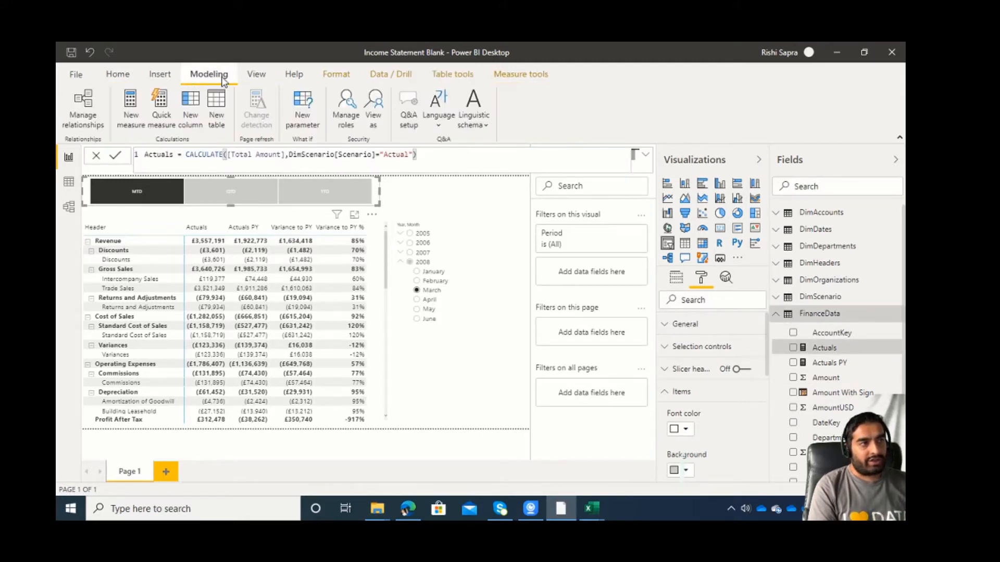
{"action": "left_click", "coordinate": [127, 115]}
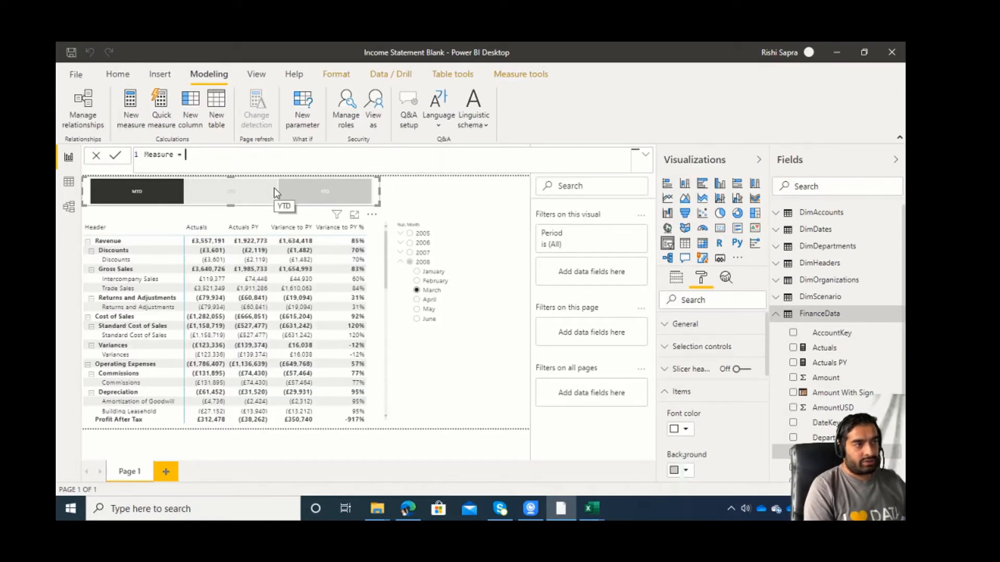
{"action": "key", "text": "ctrl+a"}
{"action": "type", "text": "Ac"}
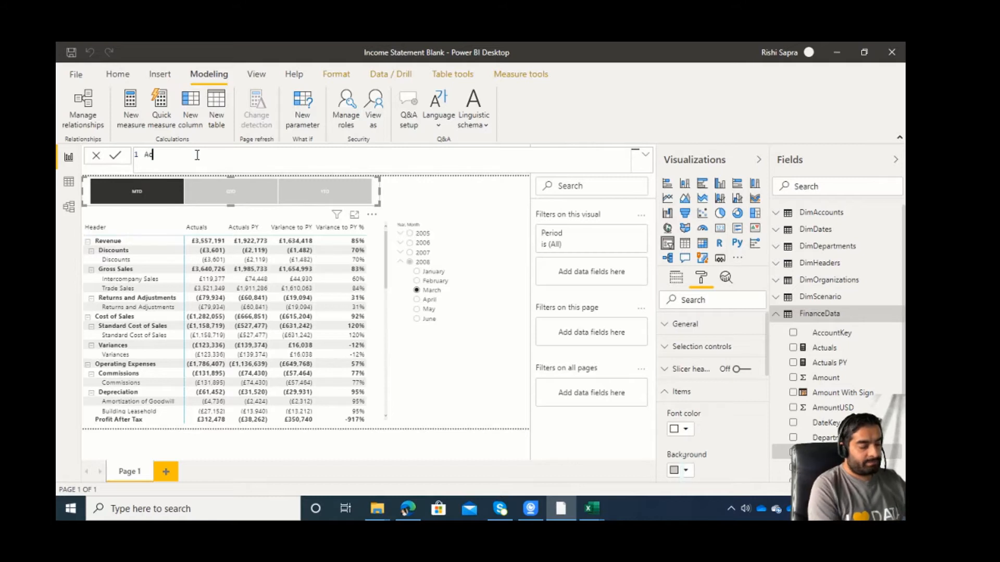
{"action": "type", "text": "tuals By"}
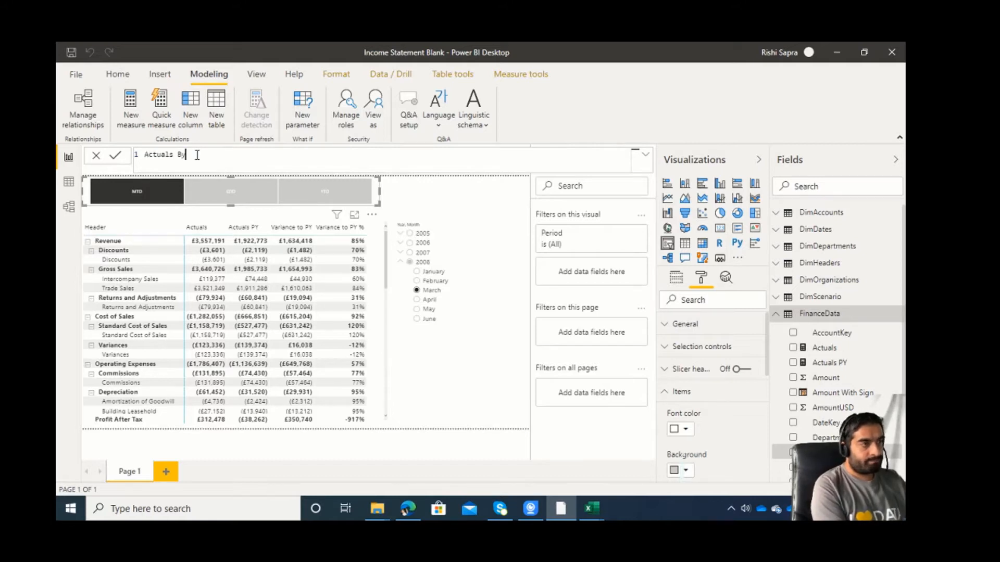
{"action": "type", "text": " Period ="}
{"action": "key", "text": "shift+Return"}
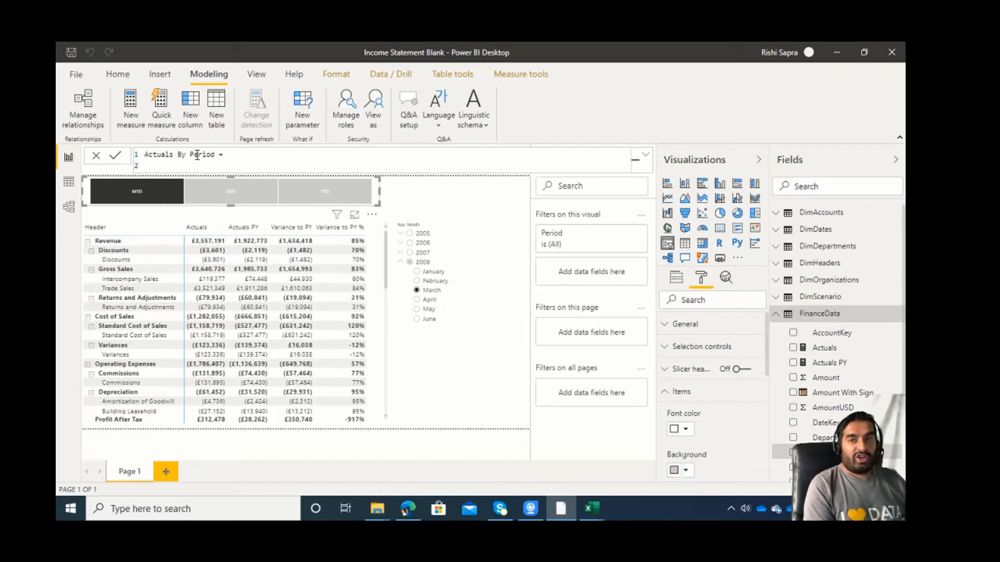
Declare a variable named SelectedPeriod on the second line of the measure.
{"action": "type", "text": "VAR"}
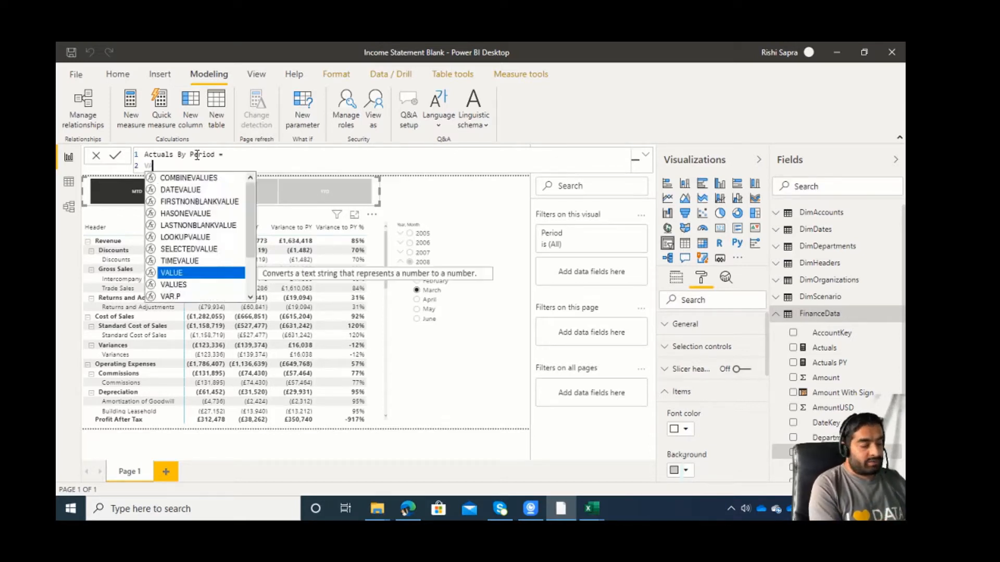
{"action": "type", "text": " ="}
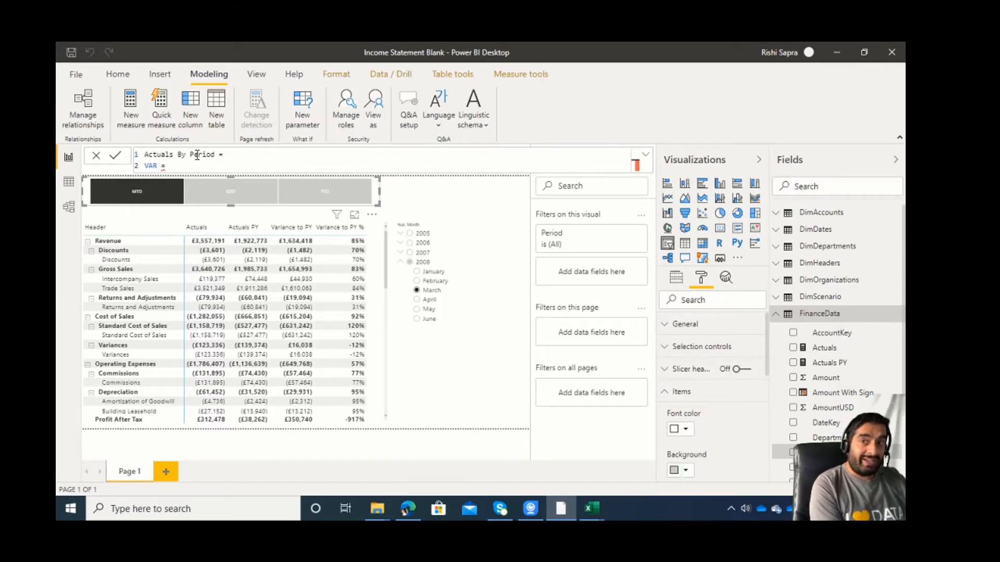
{"action": "key", "text": "BackSpace"}
{"action": "key", "text": "BackSpace"}
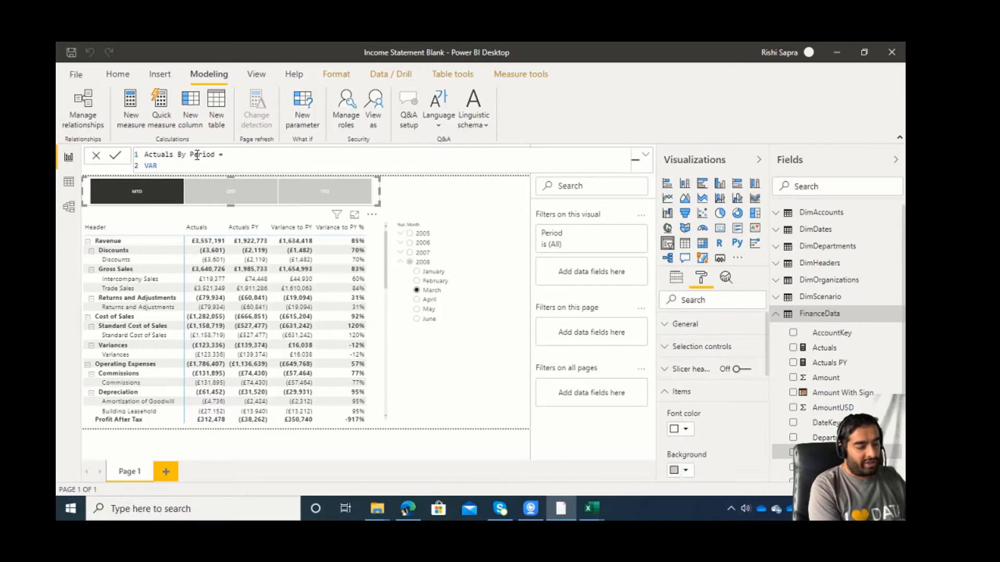
{"action": "type", "text": "Selected"}
{"action": "key", "text": "BackSpace"}
{"action": "key", "text": "BackSpace"}
{"action": "key", "text": "BackSpace"}
{"action": "key", "text": "BackSpace"}
{"action": "key", "text": "BackSpace"}
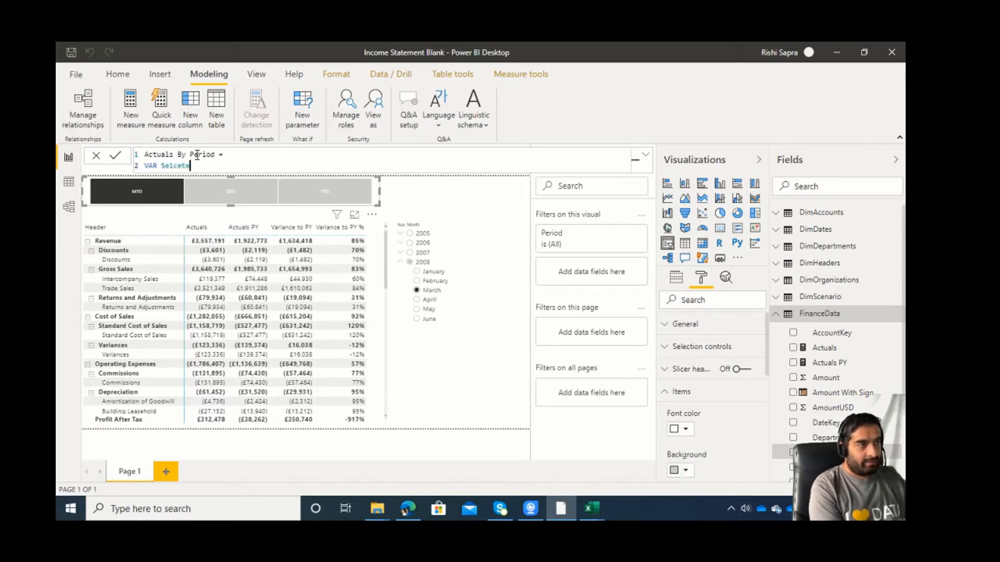
{"action": "type", "text": "ectedP"}
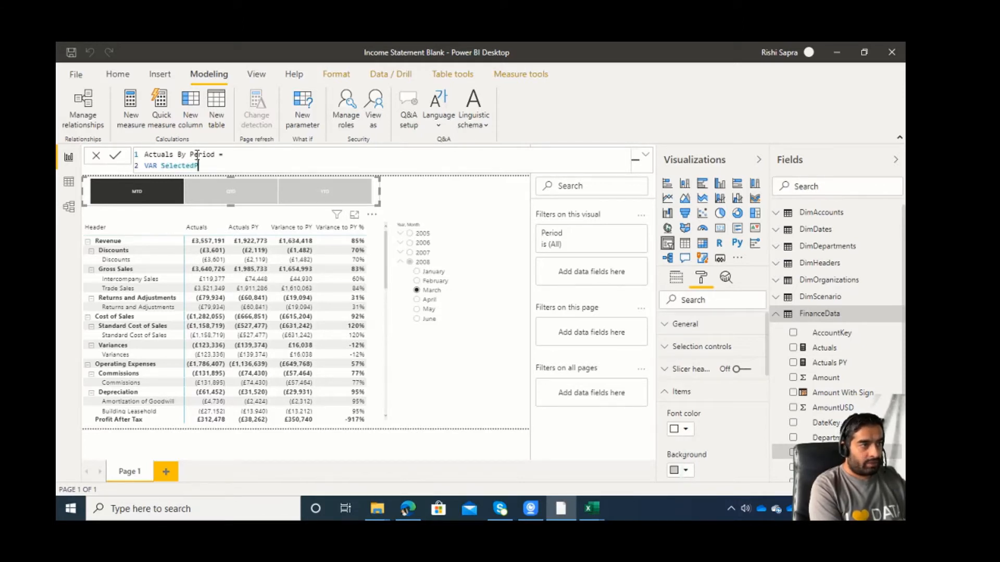
{"action": "type", "text": "eriod = selected"}
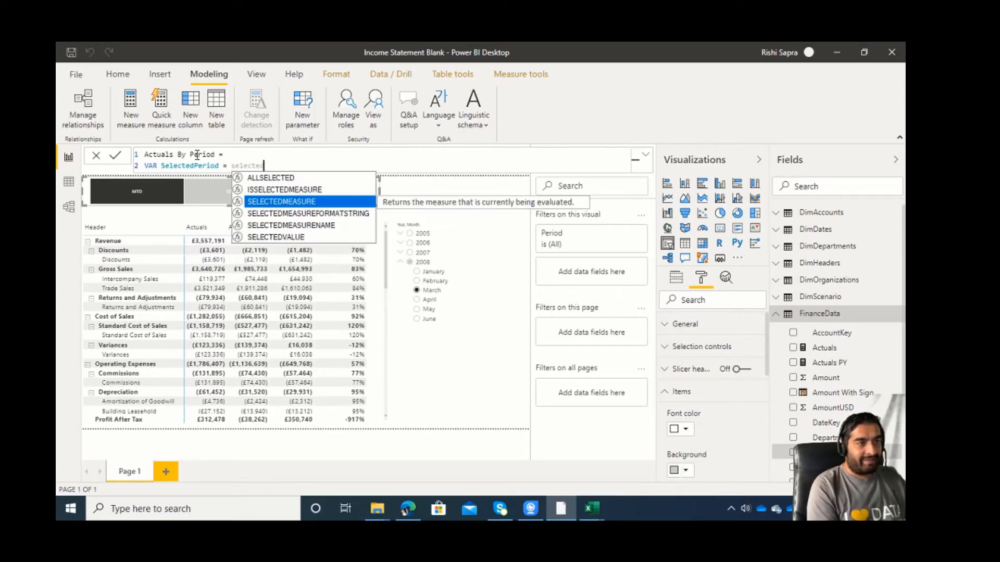
Assign the SelectedPeriod variable a SELECTEDVALUE function that reads the column PeriodSelection[Period].
{"action": "key", "text": "Down"}
{"action": "key", "text": "Down"}
{"action": "key", "text": "Down"}
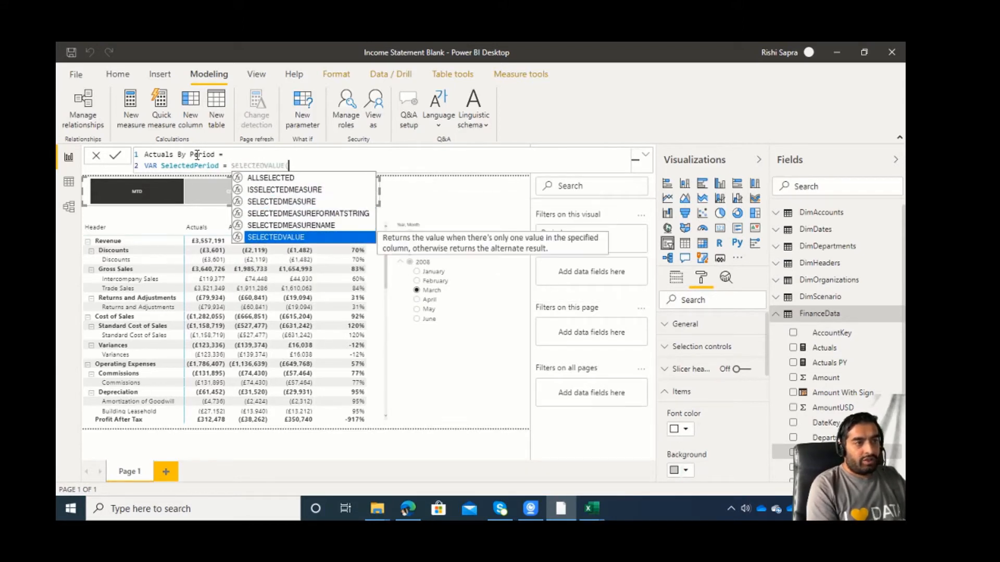
{"action": "key", "text": "Tab"}
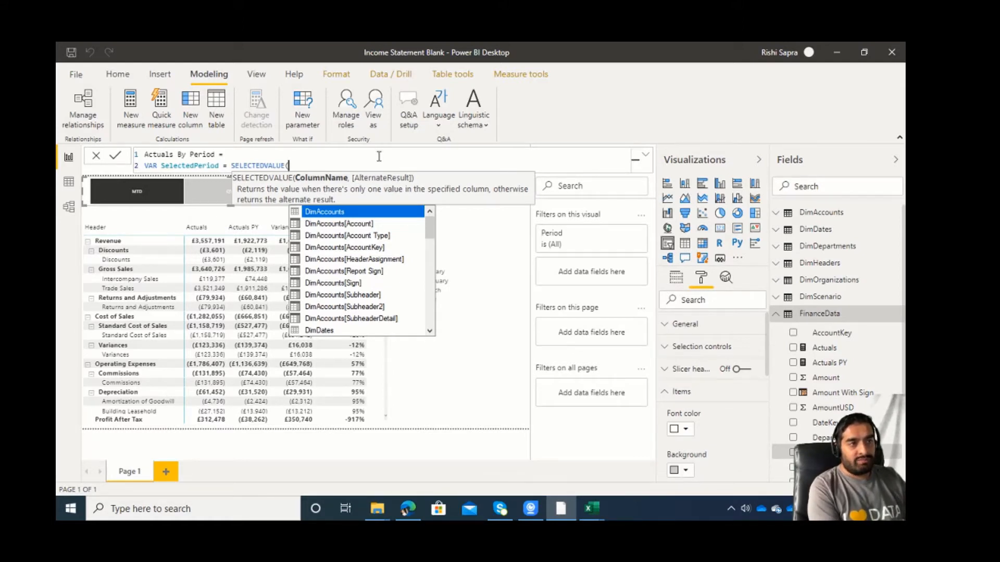
{"action": "type", "text": "perio"}
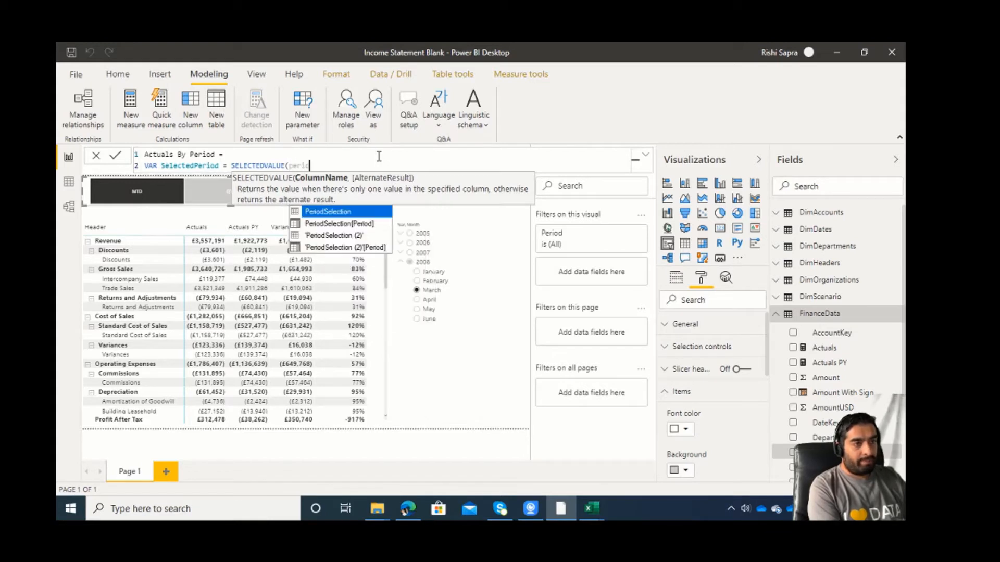
{"action": "type", "text": "i"}
{"action": "key", "text": "Down"}
{"action": "key", "text": "Tab"}
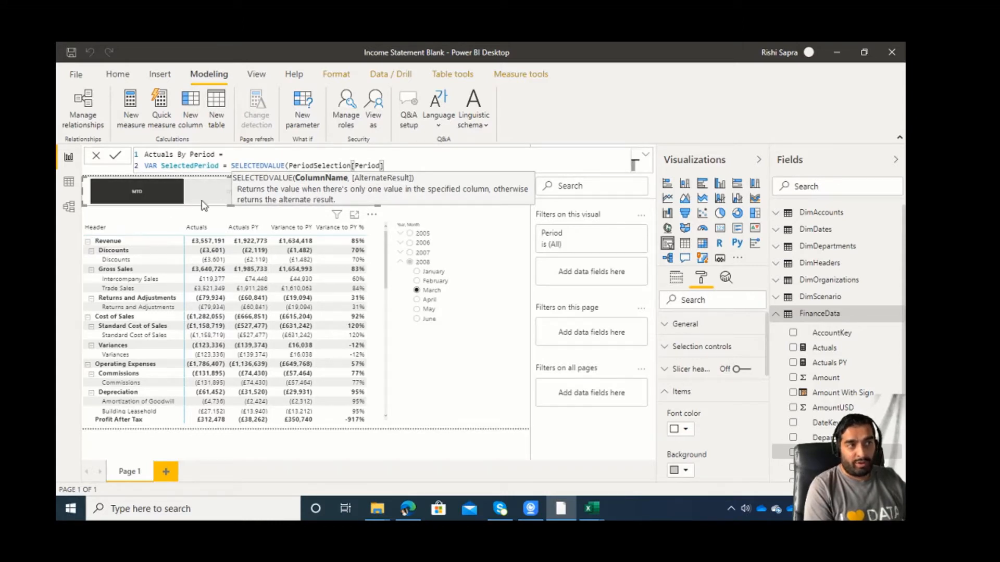
Add "MTD" as the alternate result of SELECTEDVALUE and close the function.
{"action": "left_click", "coordinate": [159, 196]}
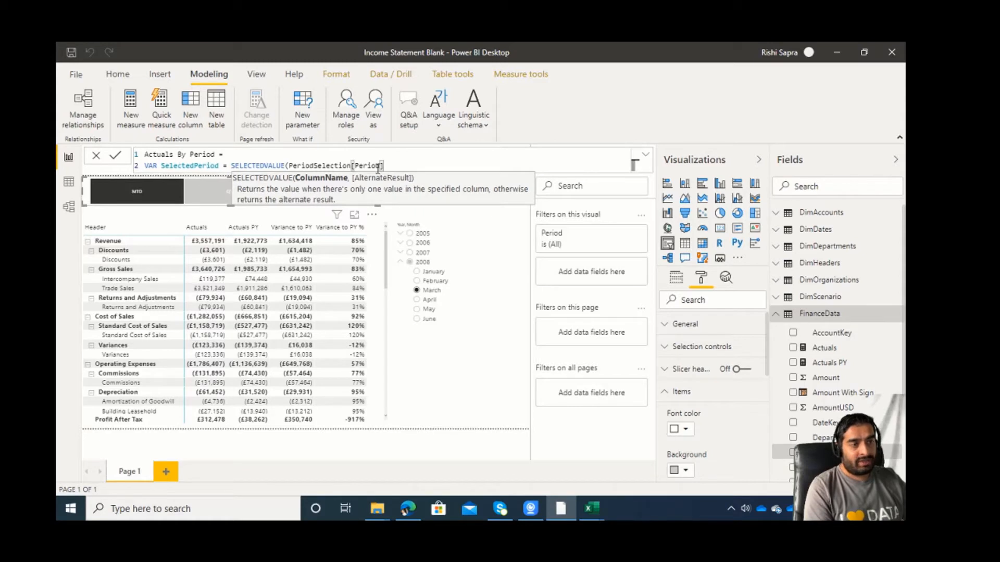
{"action": "type", "text": ",\""}
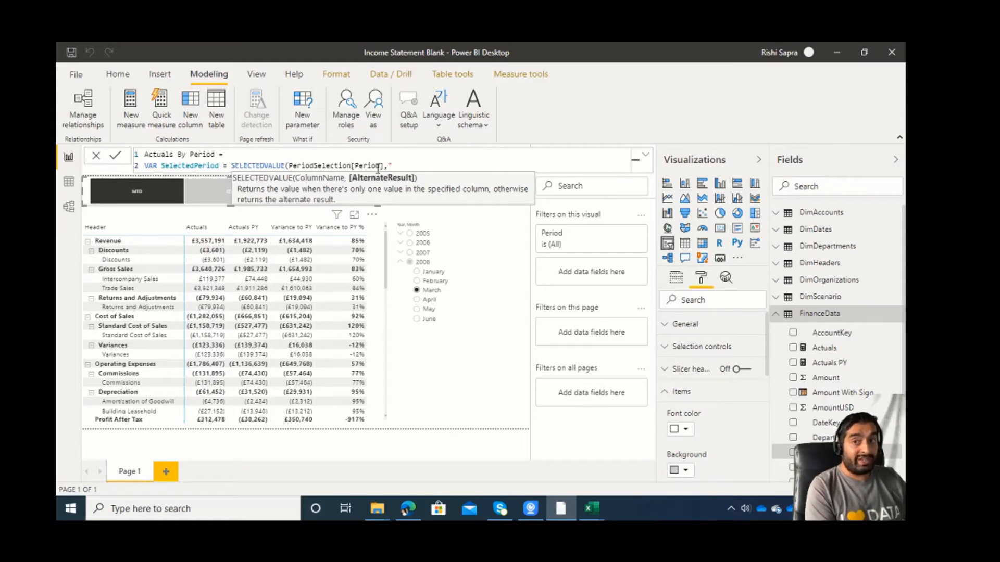
{"action": "type", "text": "MTD"}
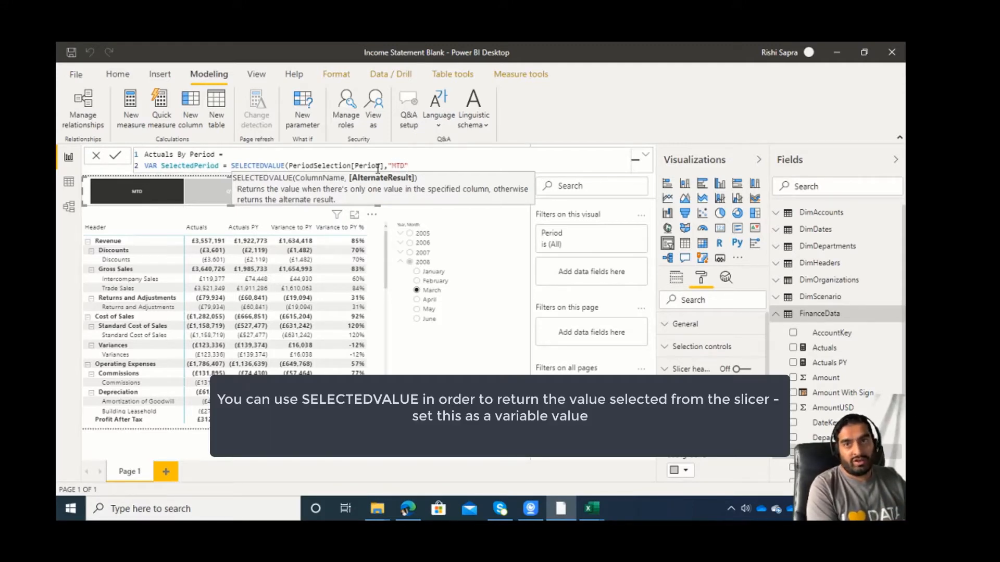
{"action": "type", "text": "\")"}
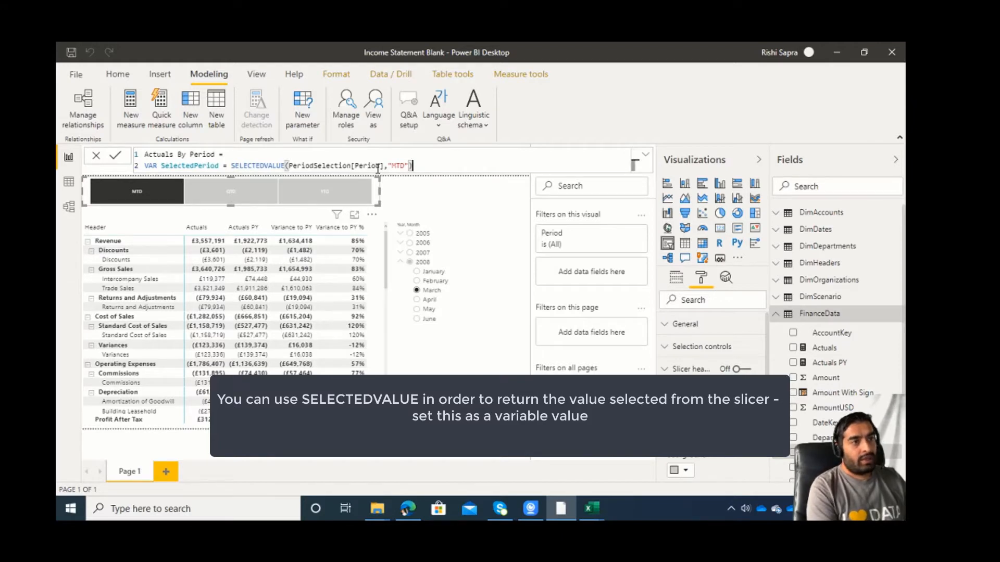
Add RETURN on the third line of the measure and begin a SWITCH function on the fourth.
{"action": "key", "text": "shift+Return"}
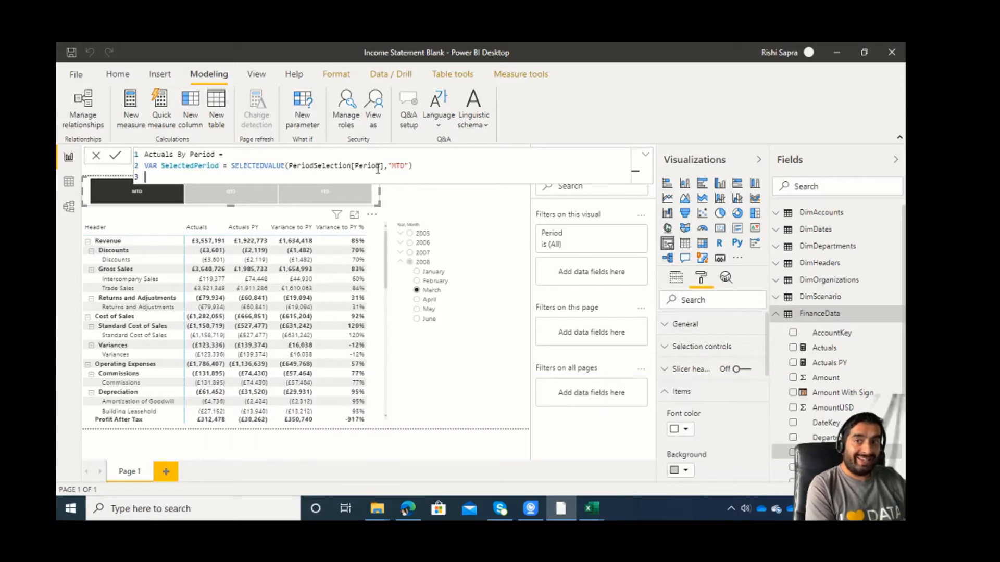
{"action": "type", "text": "RETU"}
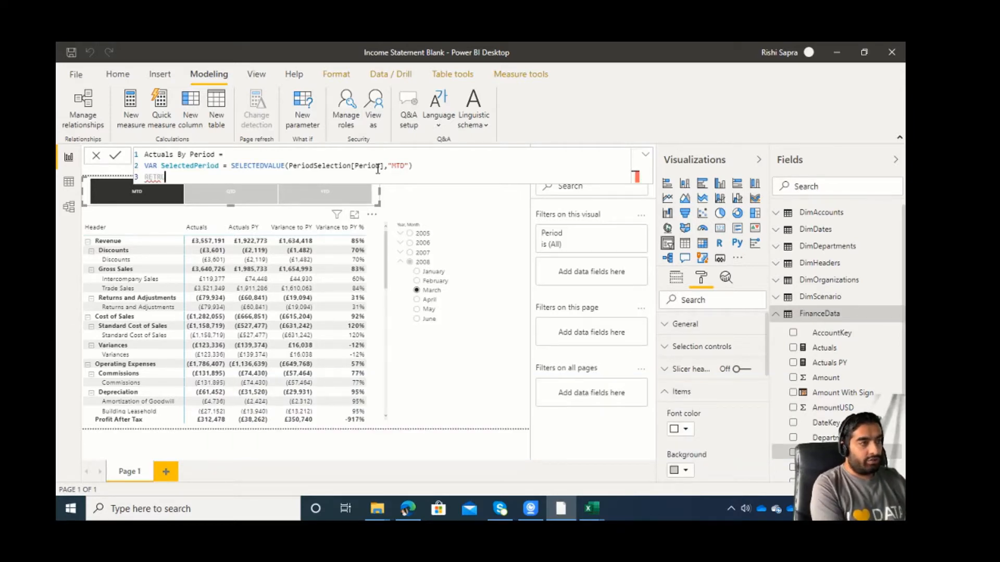
{"action": "key", "text": "BackSpace"}
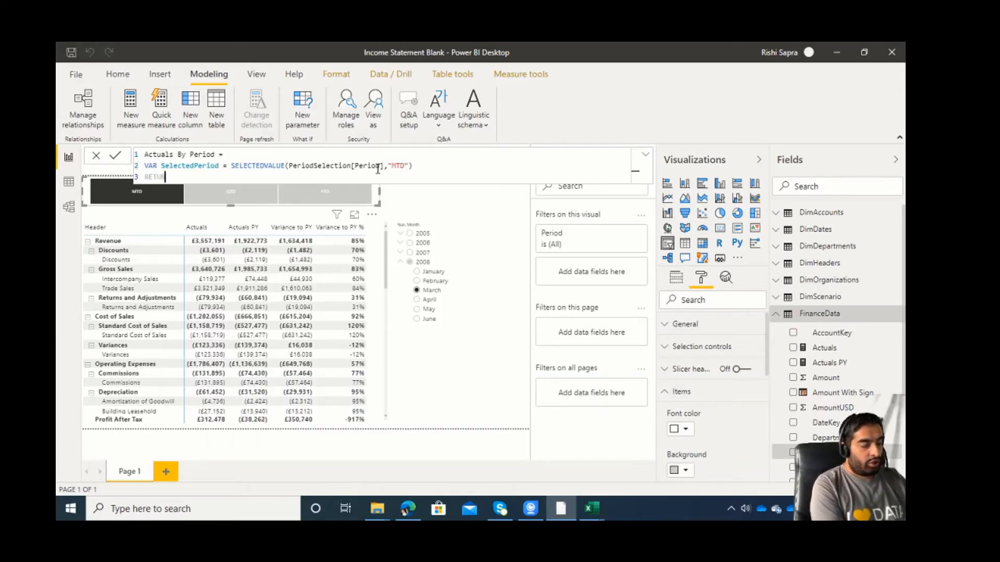
{"action": "type", "text": "RN"}
{"action": "key", "text": "Return"}
{"action": "type", "text": "Sw"}
{"action": "key", "text": "Tab"}
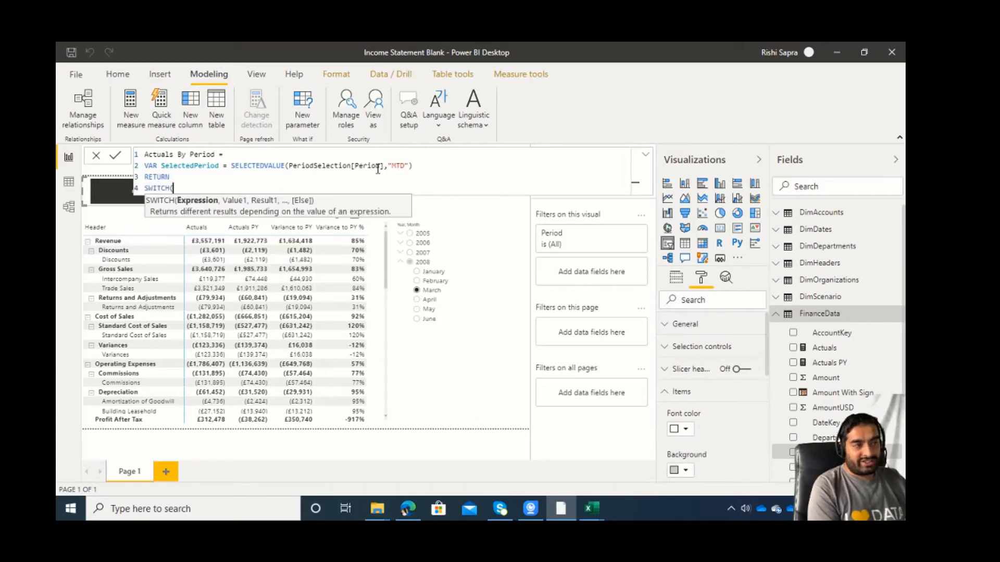
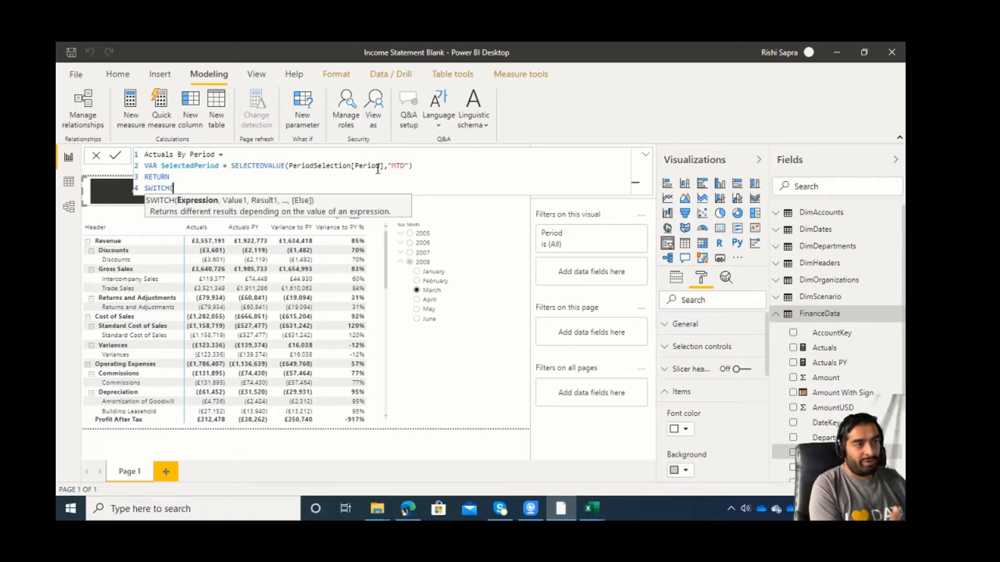
Use the SelectedPeriod variable as the expression that the SWITCH function evaluates.
{"action": "type", "text": "sel"}
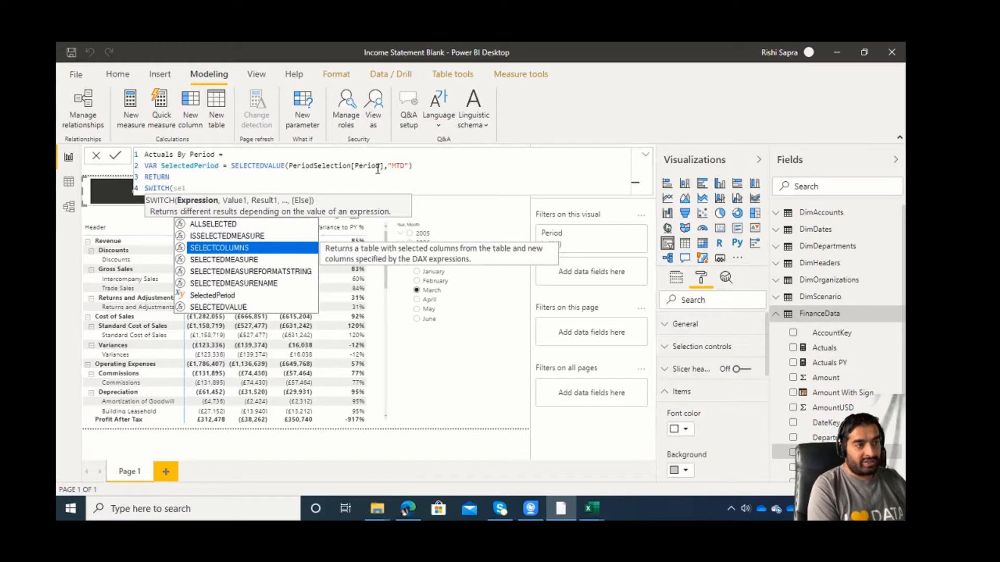
{"action": "key", "text": "Down"}
{"action": "key", "text": "Down"}
{"action": "key", "text": "Down"}
{"action": "key", "text": "Down"}
{"action": "key", "text": "Tab"}
{"action": "type", "text": ","}
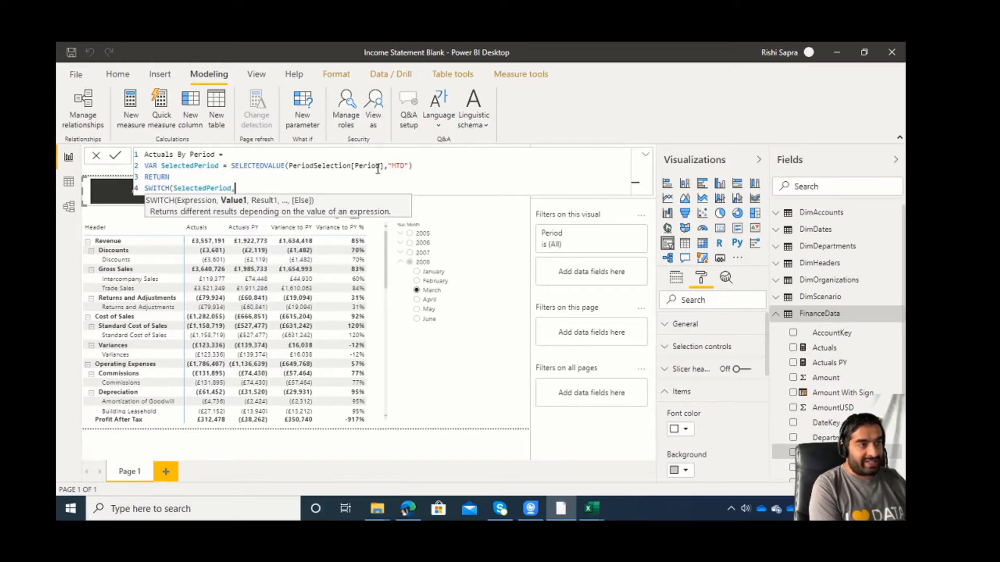
Add "MTD" as the first SWITCH value on the fifth line, with the [Actuals] measure as its result.
{"action": "key", "text": "shift+Return"}
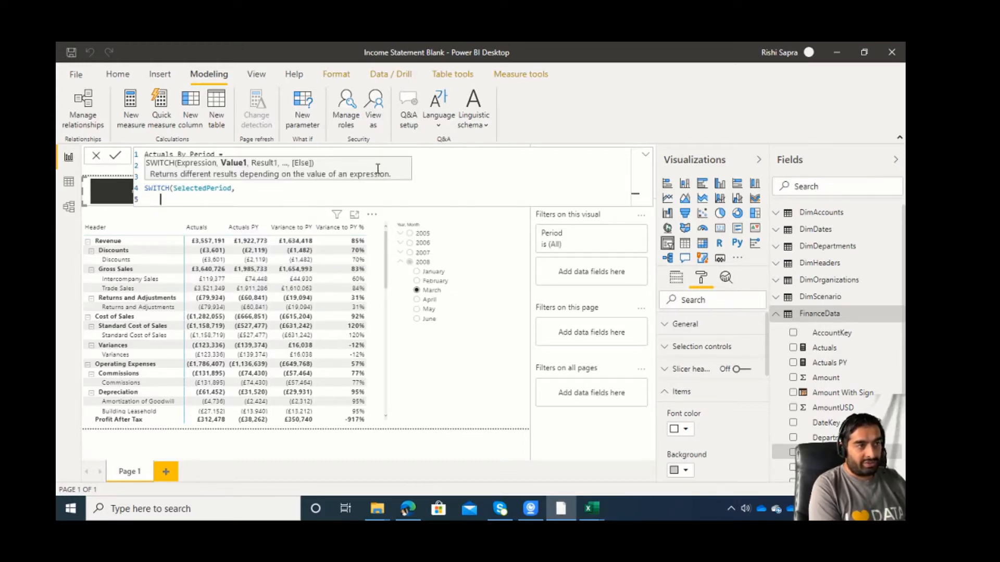
{"action": "type", "text": "\"M"}
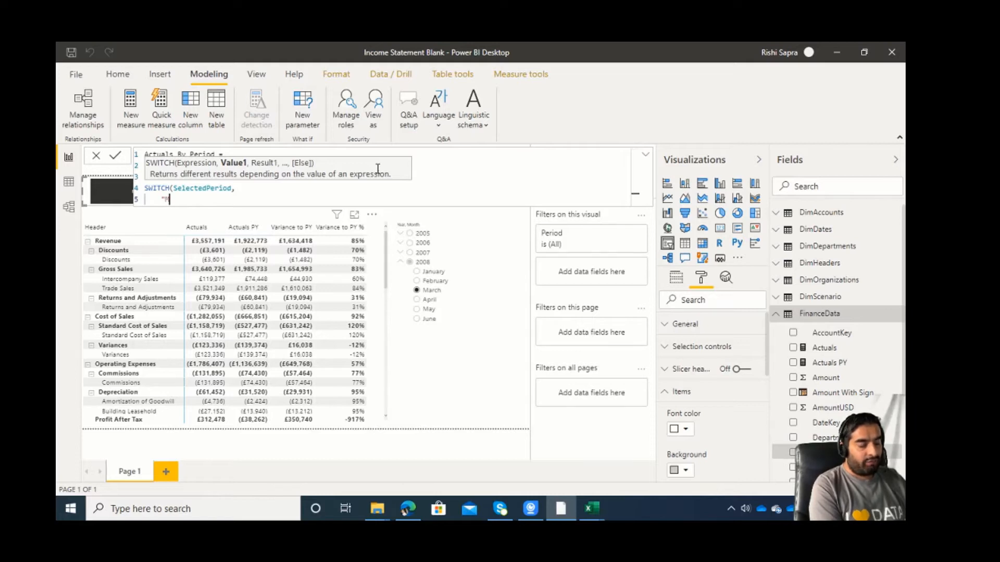
{"action": "type", "text": "TD\","}
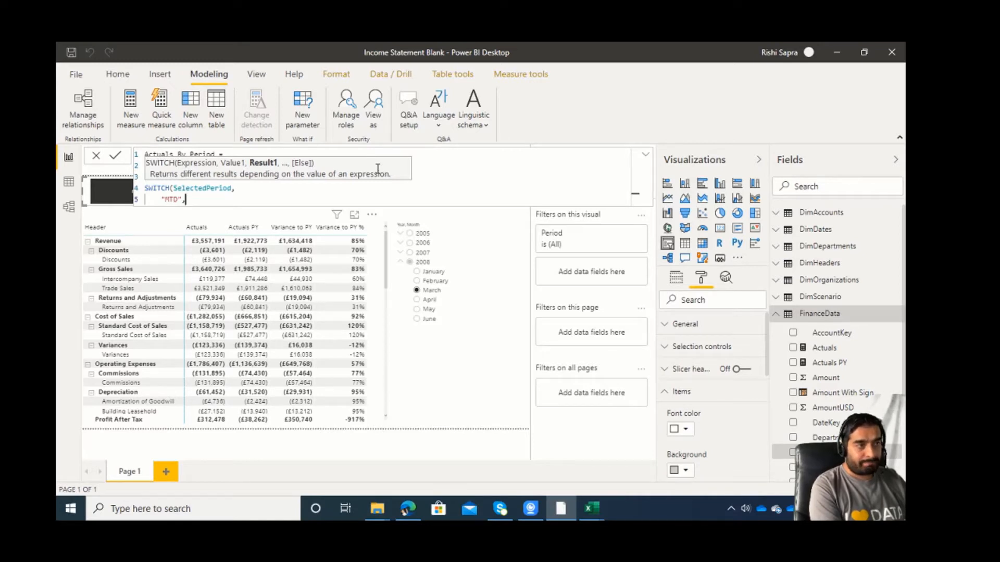
{"action": "type", "text": "["}
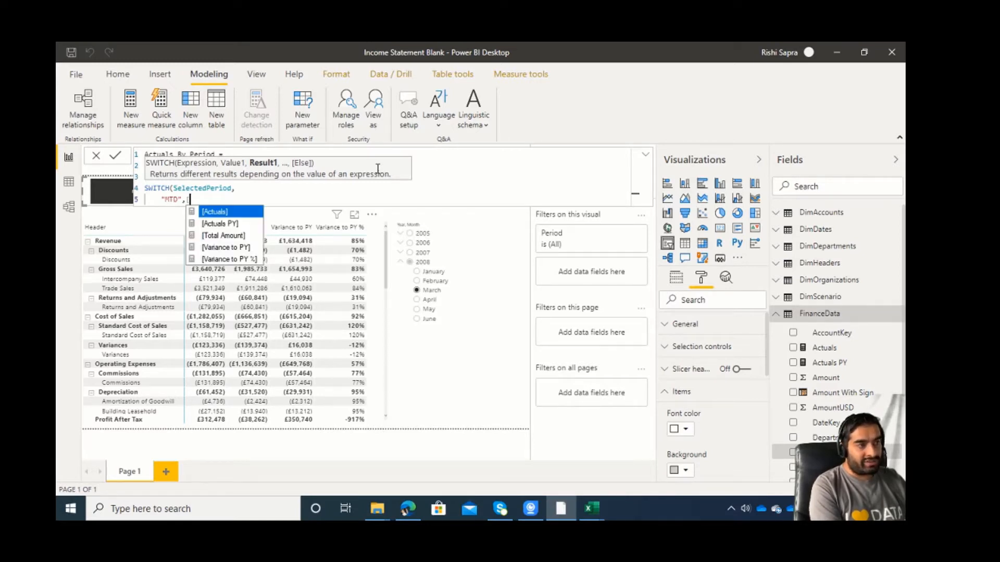
{"action": "key", "text": "Tab"}
Wrap the [Actuals] measure in the "MTD" result in a CALCULATE function.
{"action": "key", "text": "Left"}
{"action": "key", "text": "Left"}
{"action": "key", "text": "Left"}
{"action": "key", "text": "Left"}
{"action": "key", "text": "Left"}
{"action": "key", "text": "Left"}
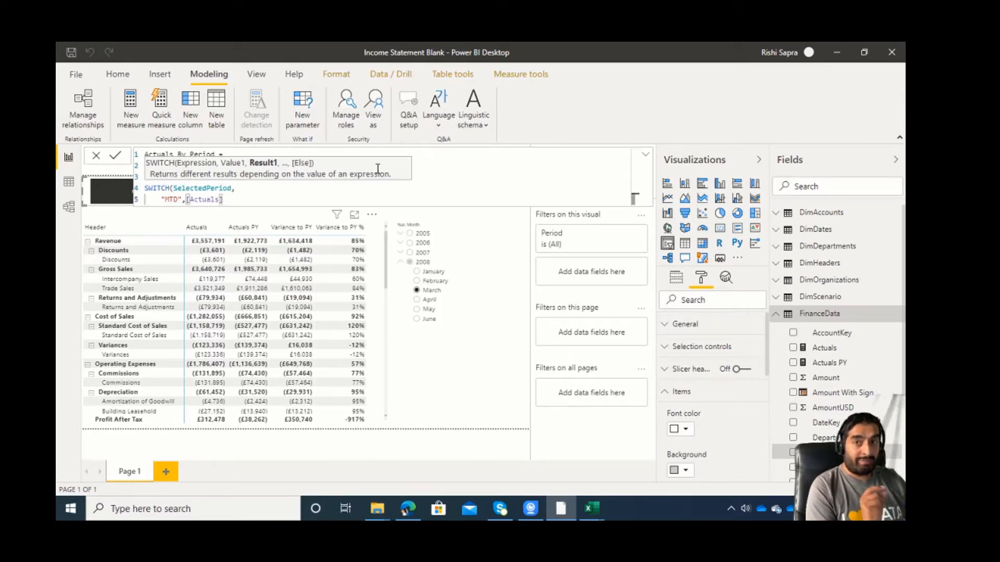
{"action": "type", "text": "cal"}
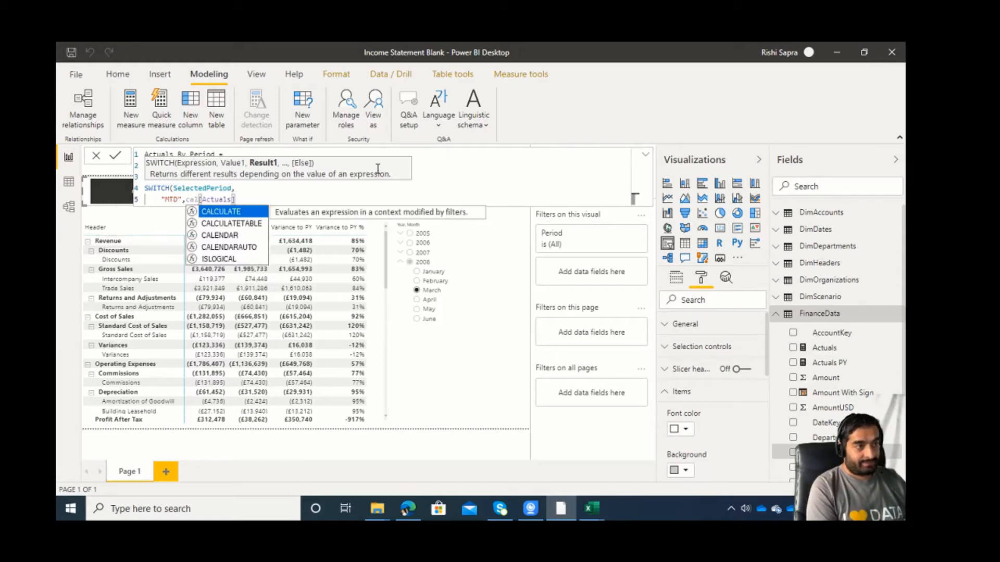
{"action": "key", "text": "Tab"}
{"action": "key", "text": "Right"}
{"action": "key", "text": "Right"}
{"action": "key", "text": "Right"}
{"action": "key", "text": "Right"}
{"action": "key", "text": "Right"}
{"action": "key", "text": "Right"}
{"action": "key", "text": "Right"}
{"action": "key", "text": "Right"}
{"action": "key", "text": "Right"}
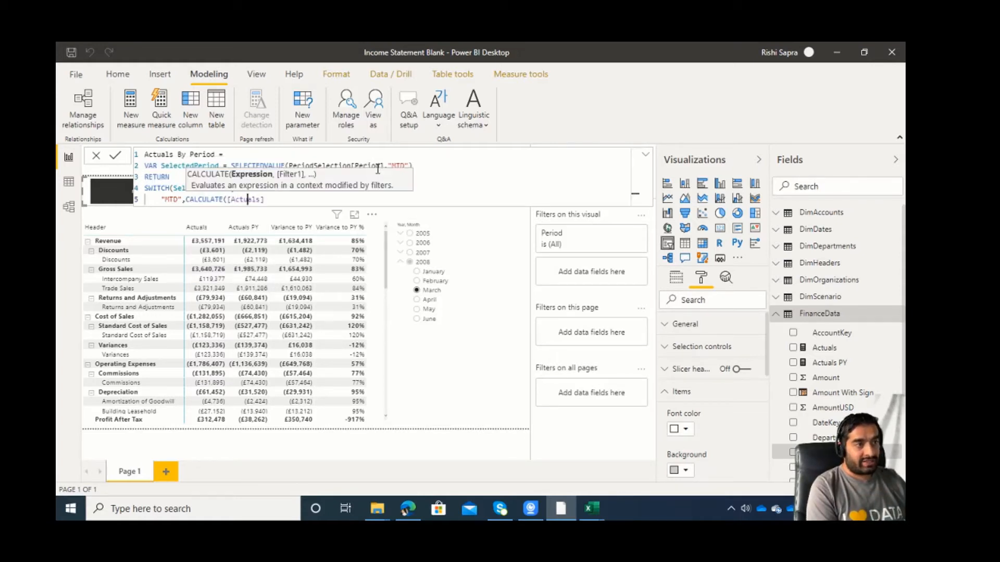
Begin a DATESMTD function as the filter argument of the "MTD" CALCULATE.
{"action": "type", "text": ","}
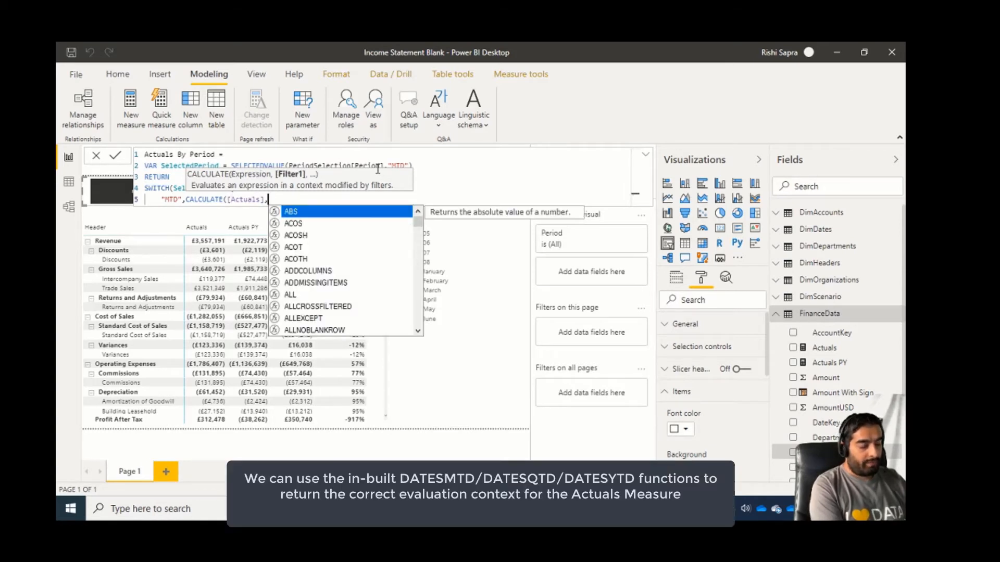
{"action": "type", "text": "dates"}
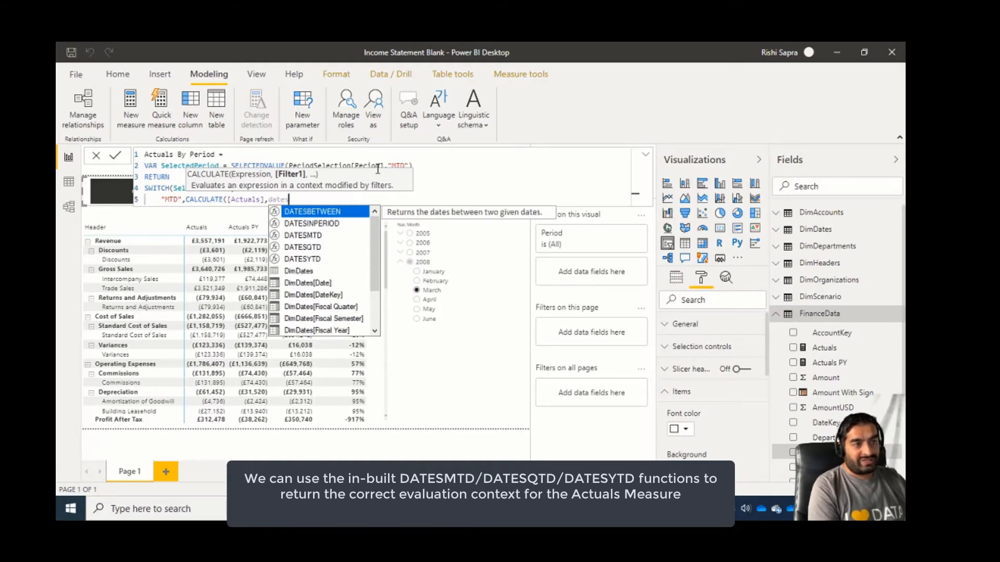
{"action": "type", "text": "mt"}
{"action": "key", "text": "Tab"}
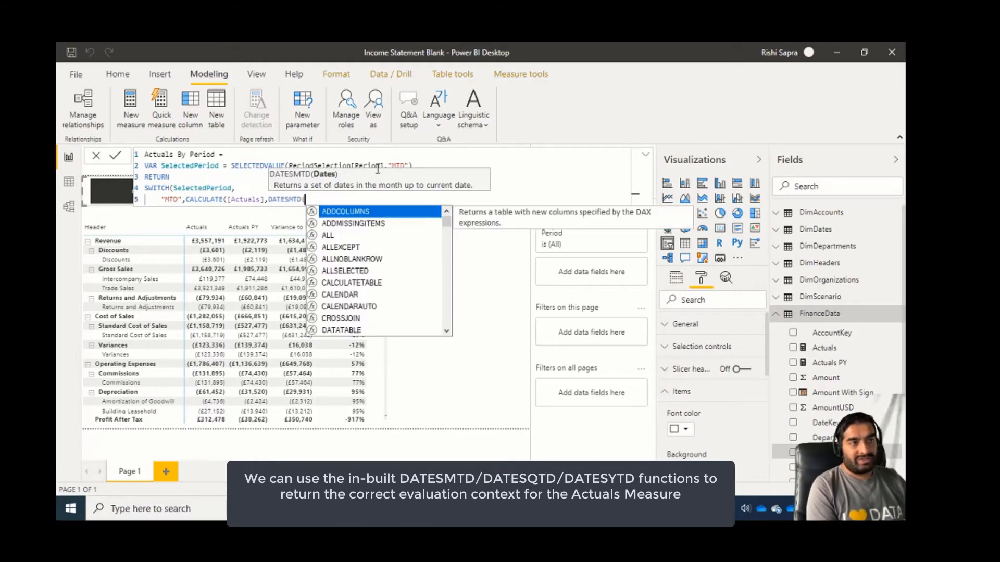
{"action": "key", "text": "Left"}
{"action": "key", "text": "shift+Left"}
{"action": "key", "text": "shift+Left"}
{"action": "key", "text": "shift+Left"}
{"action": "key", "text": "shift+Left"}
{"action": "key", "text": "shift+Left"}
{"action": "key", "text": "shift+Left"}
{"action": "key", "text": "shift+Left"}
{"action": "key", "text": "shift+Left"}
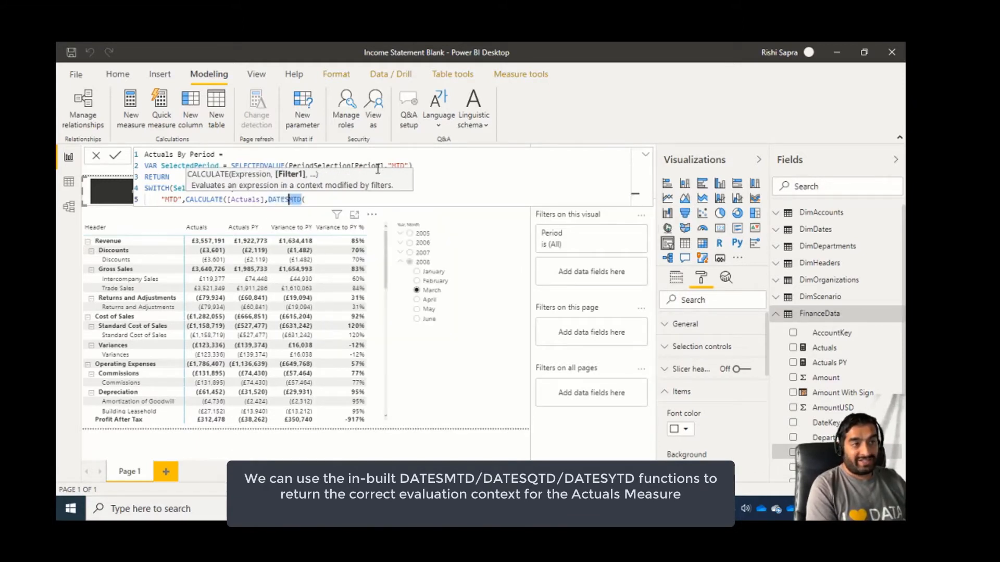
{"action": "key", "text": "End"}
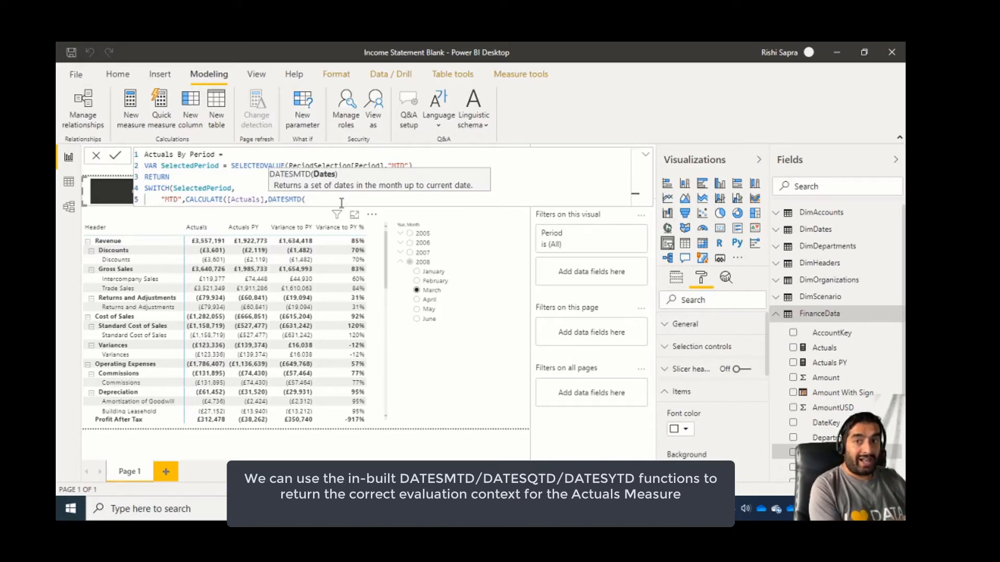
Give DATESMTD the column DimDates[Date] and close both DATESMTD and CALCULATE.
{"action": "type", "text": "dimda"}
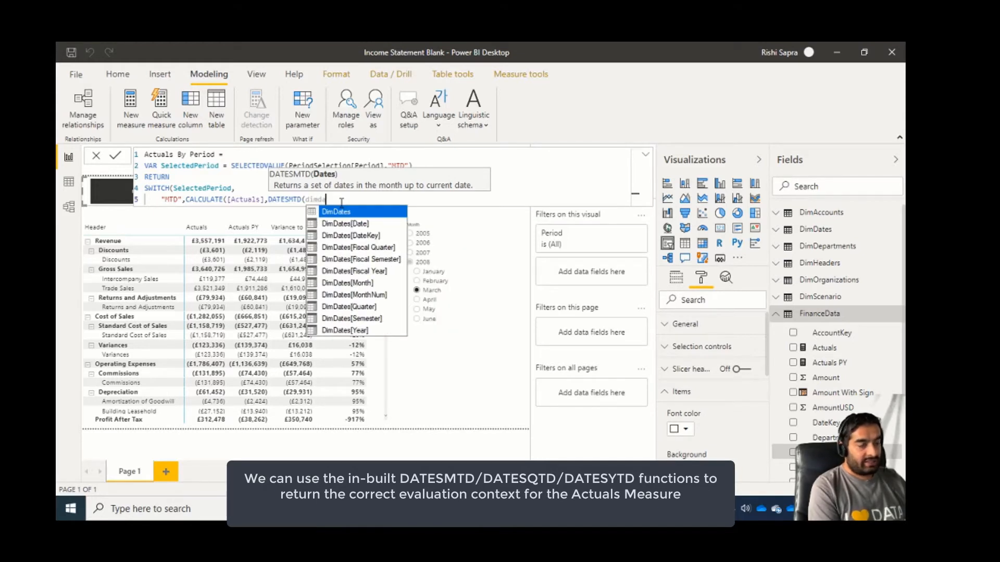
{"action": "key", "text": "Down"}
{"action": "key", "text": "Tab"}
{"action": "type", "text": ")"}
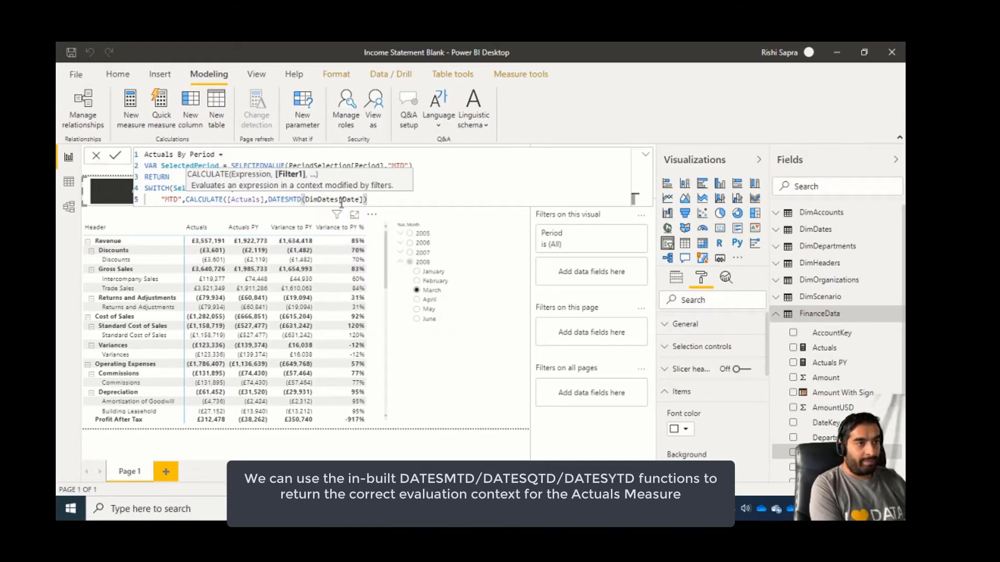
{"action": "type", "text": ")"}
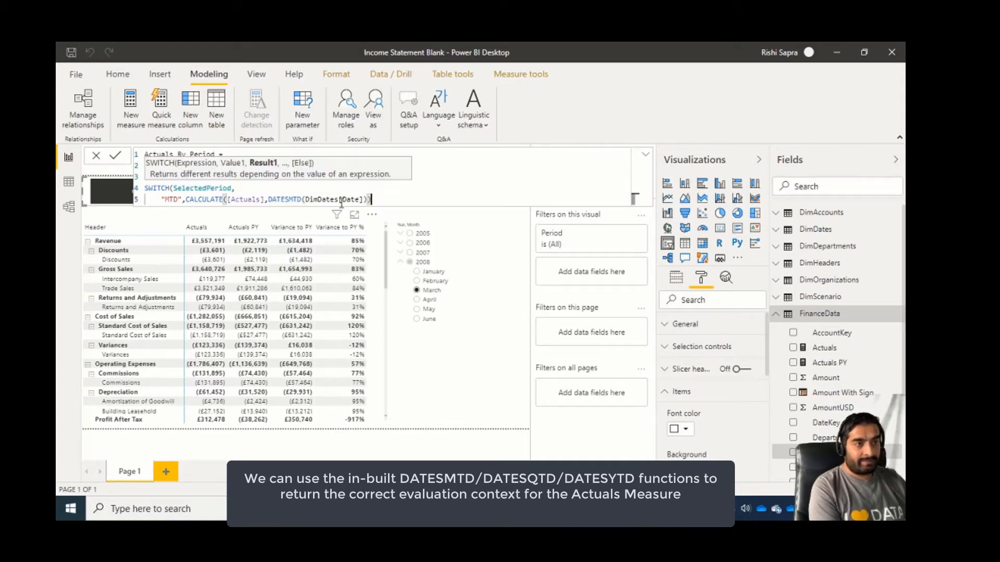
{"action": "type", "text": ","}
Add "QTD" as the second SWITCH value on a new line and begin its result with CALCULATE of [Actuals].
{"action": "key", "text": "shift+Return"}
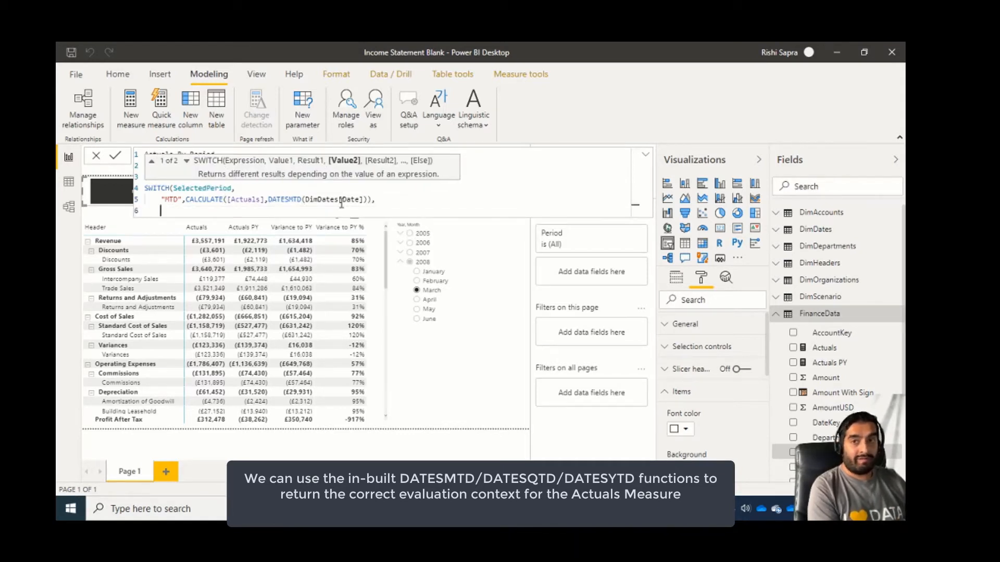
{"action": "type", "text": "\"Q"}
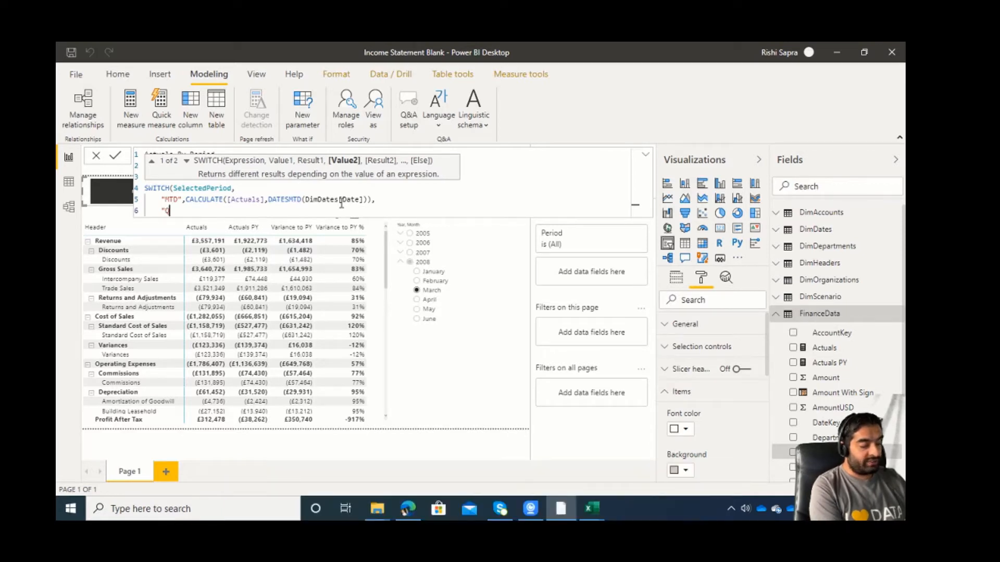
{"action": "type", "text": "TD\",CALCULATE(["}
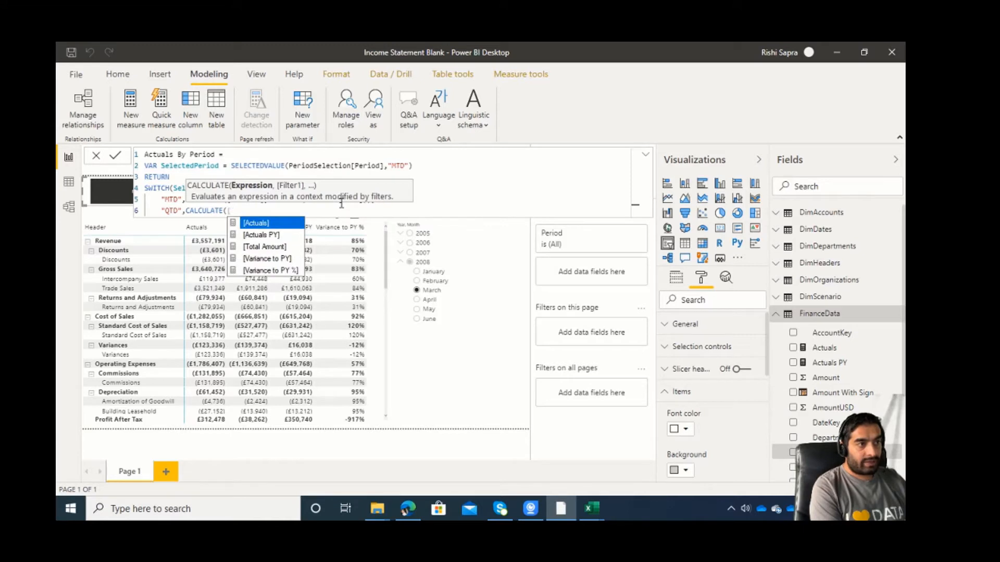
{"action": "key", "text": "Tab"}
{"action": "type", "text": ","}
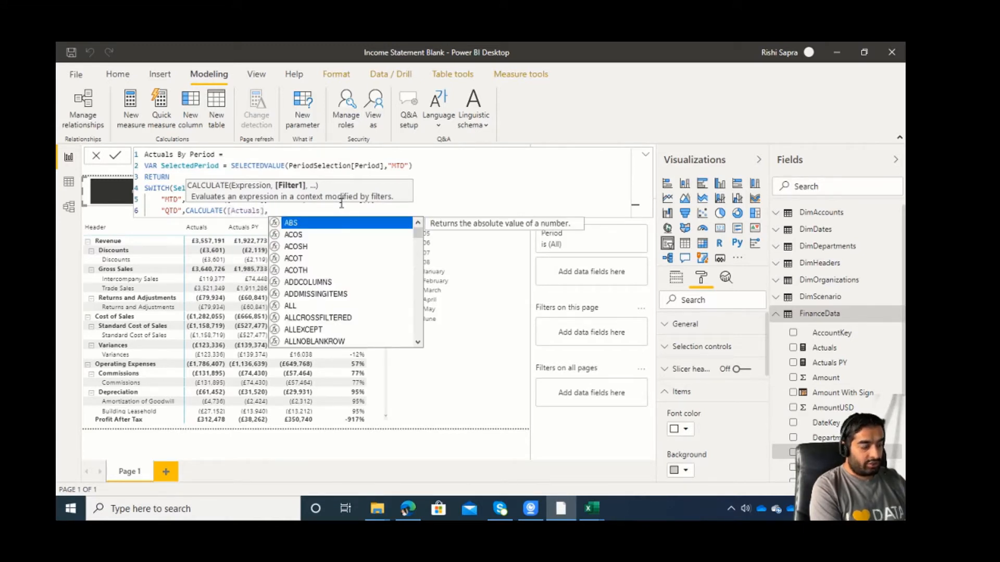
{"action": "type", "text": "datesq"}
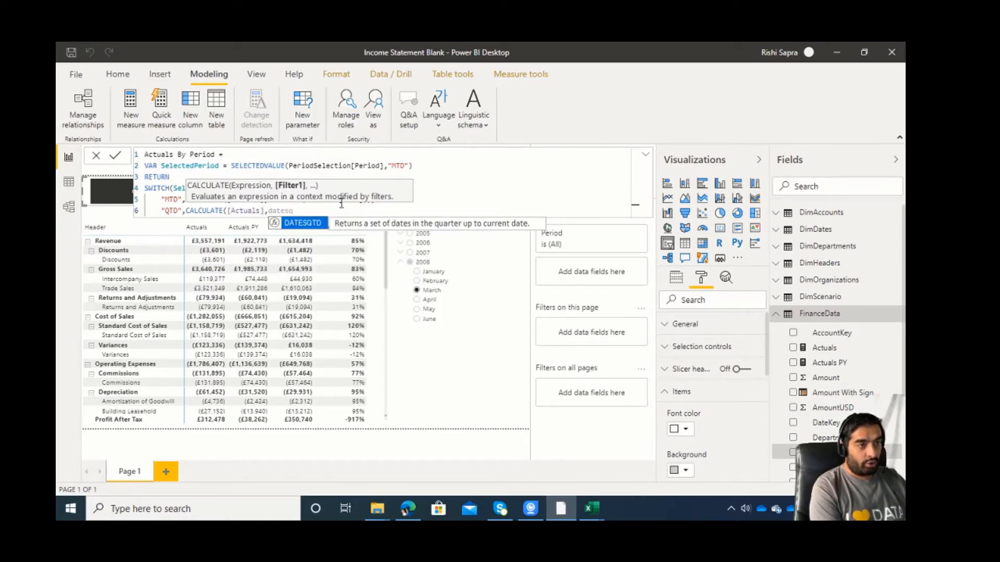
Filter the "QTD" calculation with DATESQTD over DimDates[Date] and close both functions.
{"action": "key", "text": "Tab"}
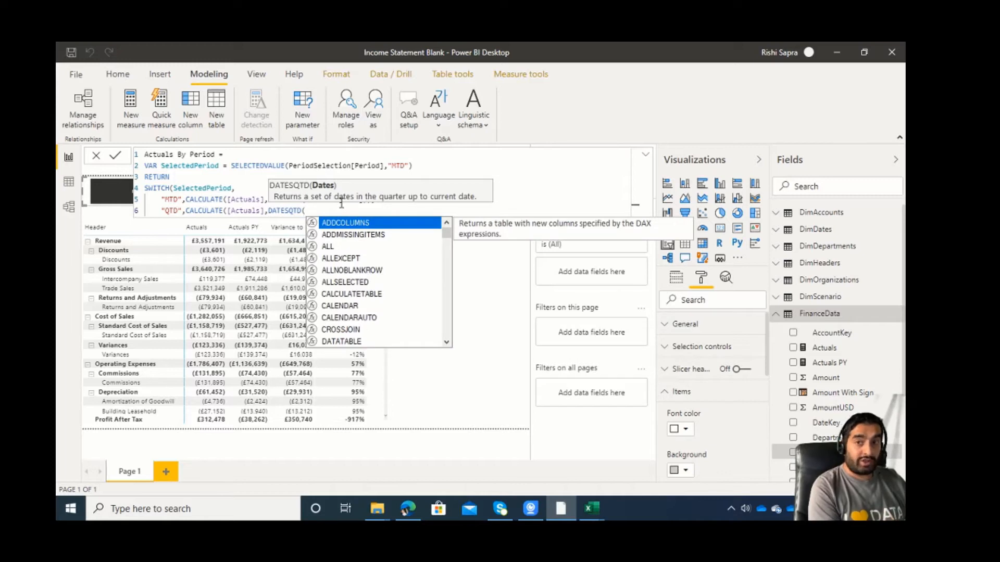
{"action": "type", "text": "dimda"}
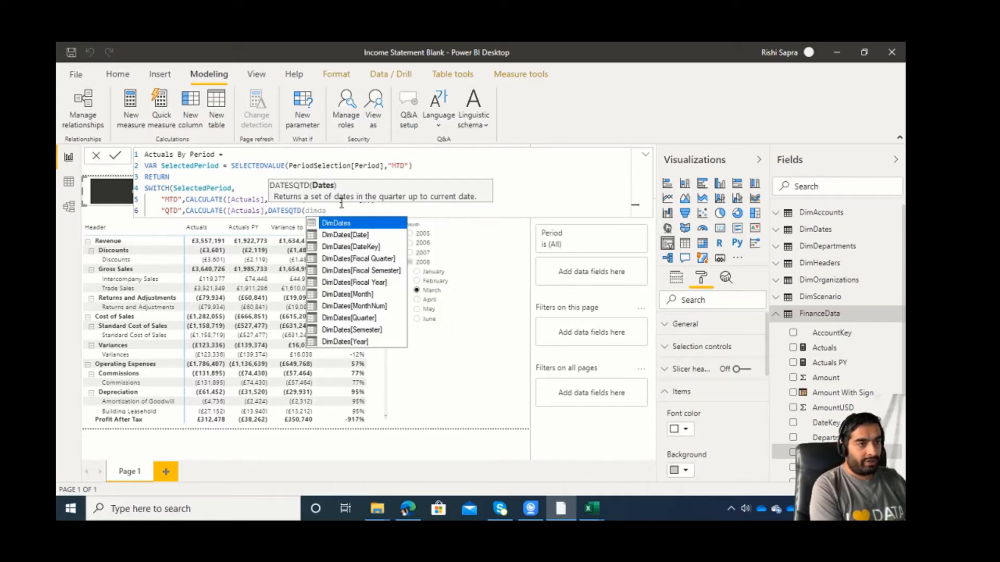
{"action": "key", "text": "Down"}
{"action": "key", "text": "Tab"}
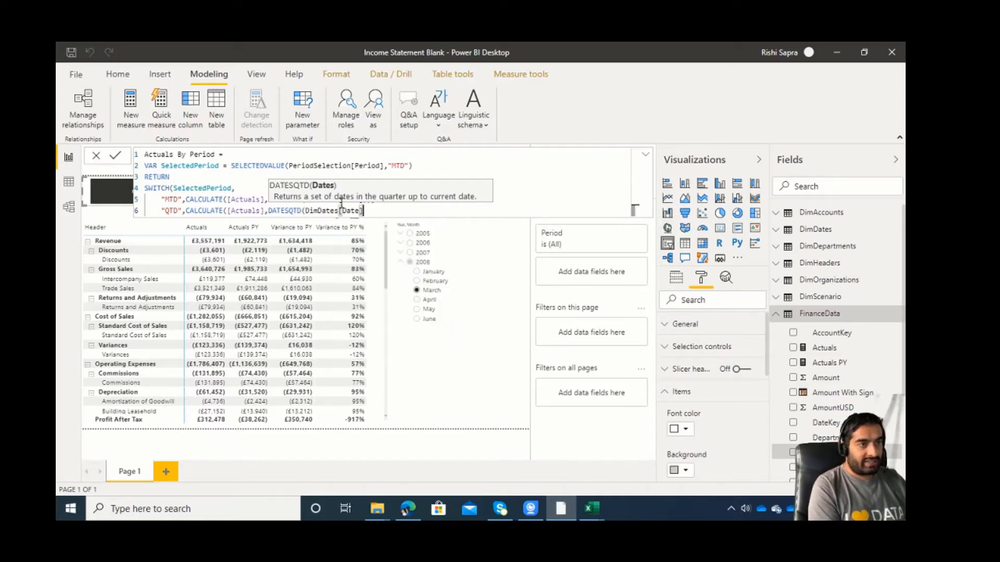
{"action": "type", "text": ")),"}
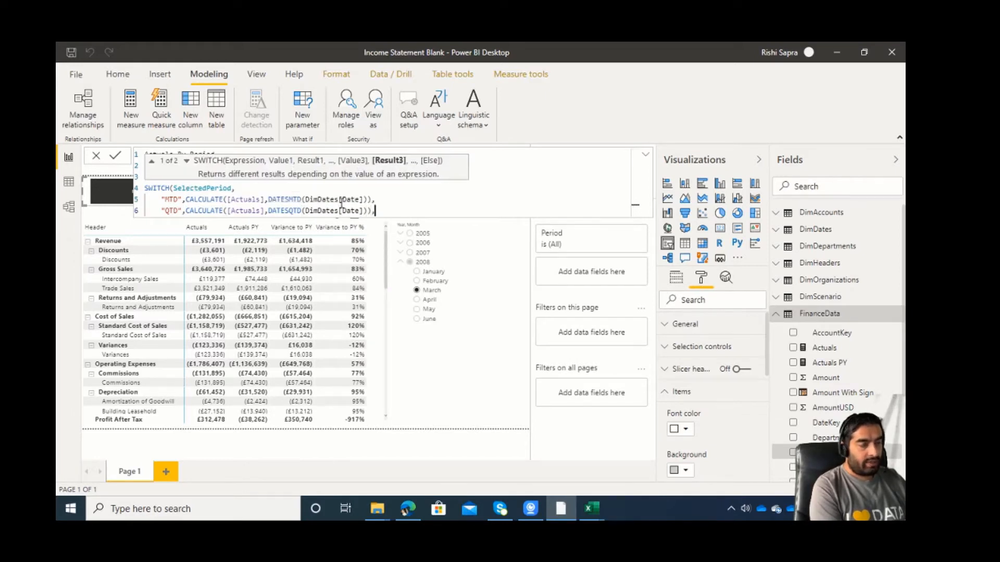
Add "YTD" as the third SWITCH value on a new line and begin its result with CALCULATE of [Actuals].
{"action": "key", "text": "shift+Return"}
{"action": "type", "text": "\"YTD\""}
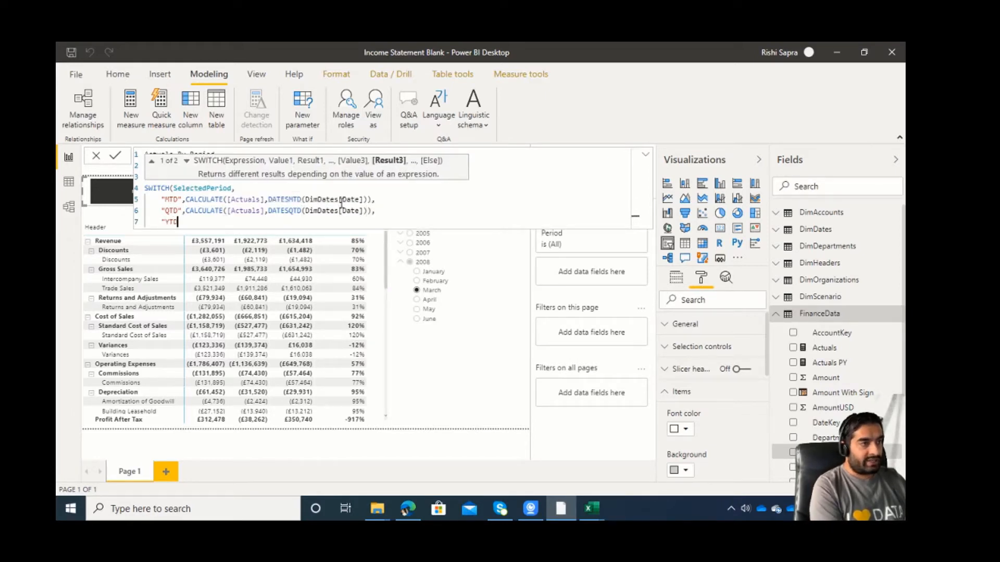
{"action": "type", "text": ",CALCULATE("}
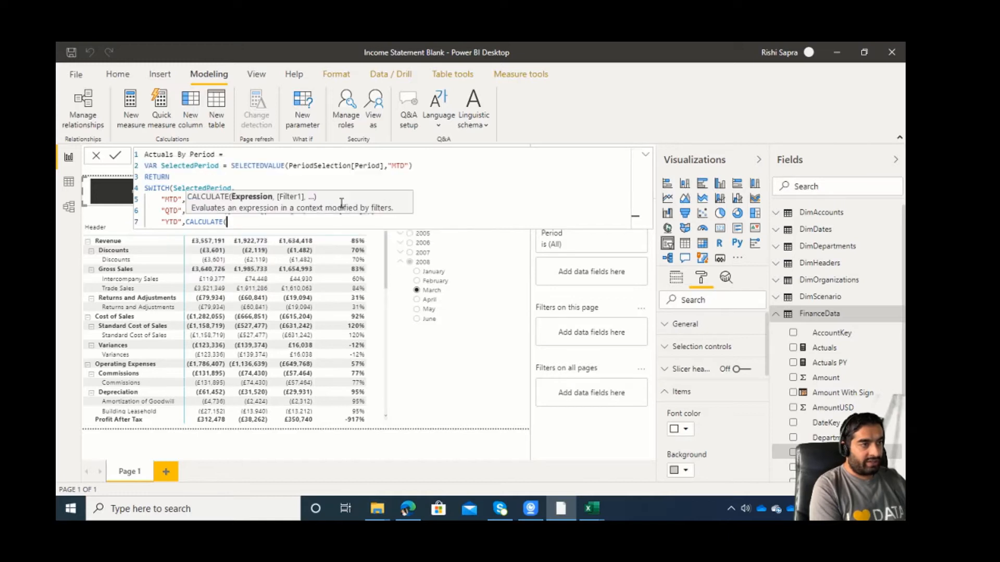
{"action": "type", "text": "[Actuals],"}
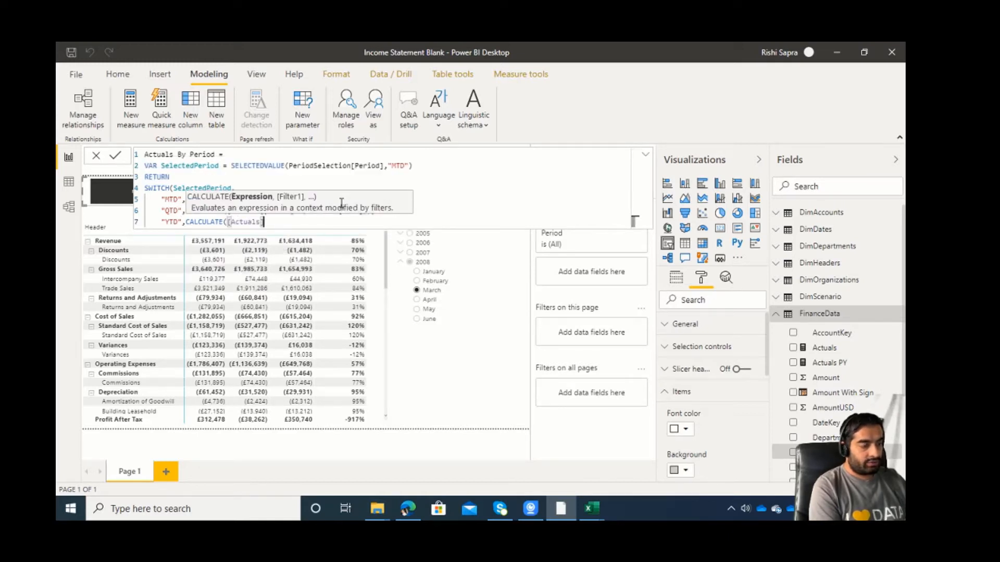
{"action": "type", "text": "datesyt"}
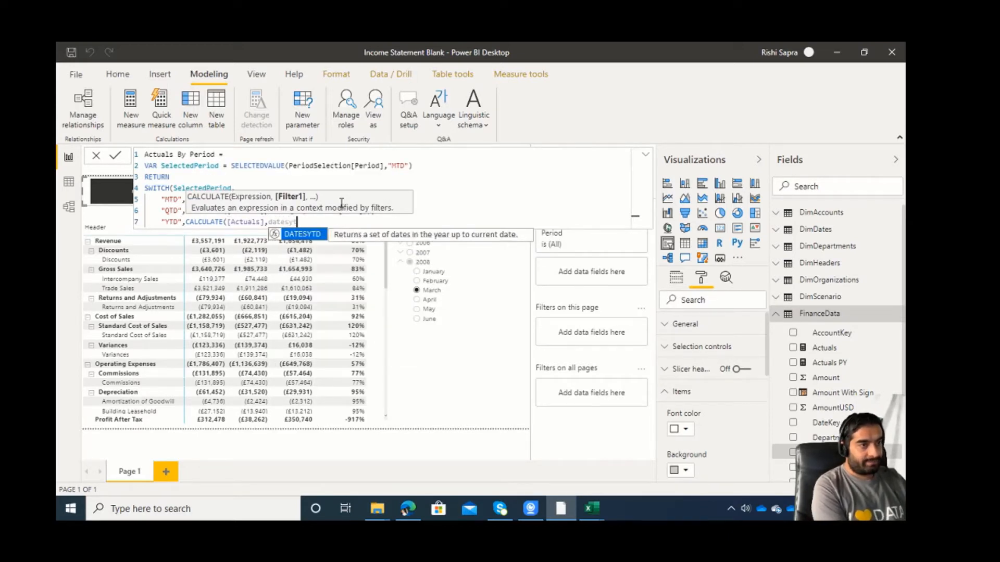
Filter the "YTD" calculation with DATESYTD over DimDates[Date] and close both functions.
{"action": "key", "text": "Tab"}
{"action": "type", "text": "dimd"}
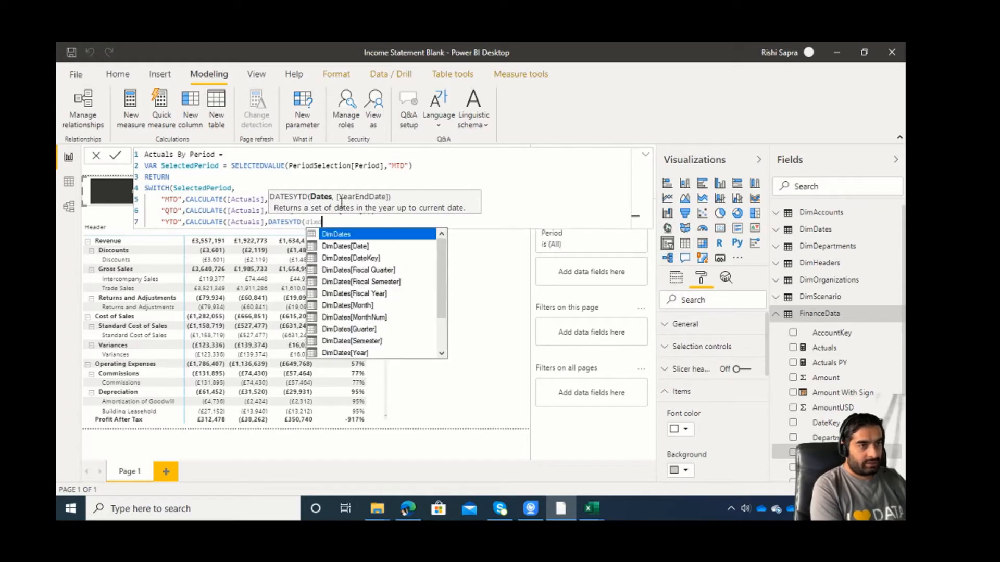
{"action": "key", "text": "Down"}
{"action": "key", "text": "Tab"}
{"action": "type", "text": ")"}
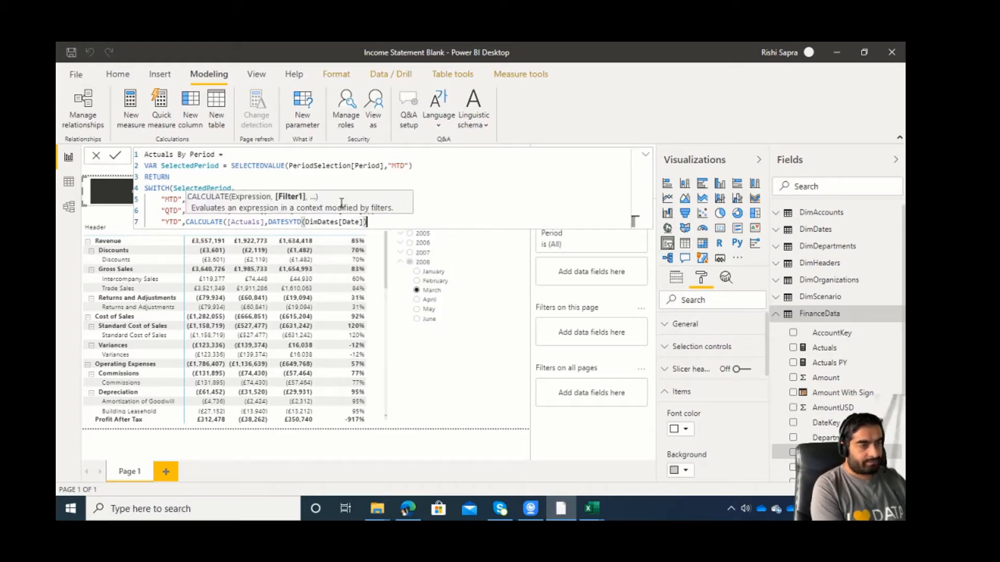
{"action": "type", "text": "),"}
Add the [Actuals] measure on the eighth line as the fallback result of the SWITCH function.
{"action": "key", "text": "shift+Return"}
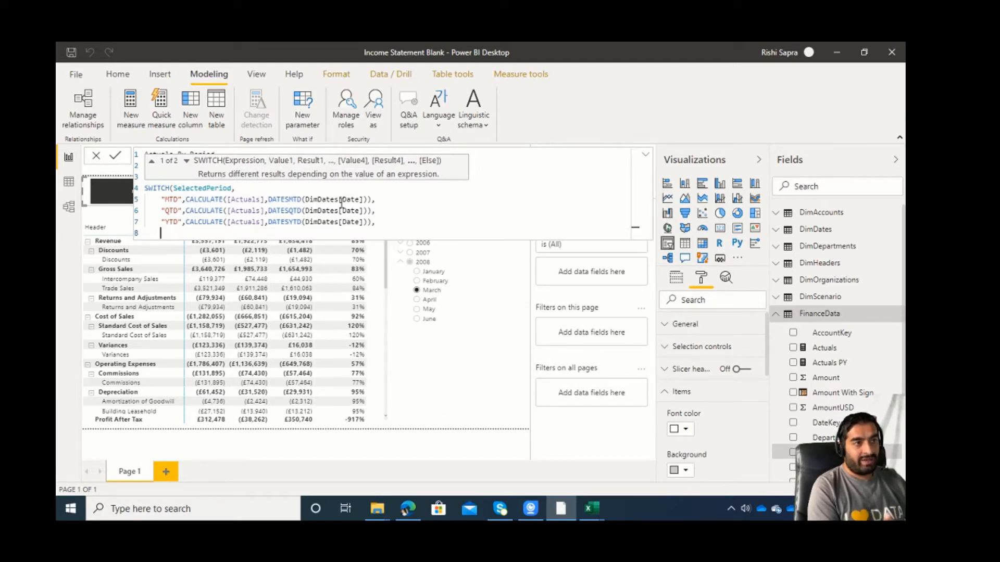
{"action": "type", "text": "["}
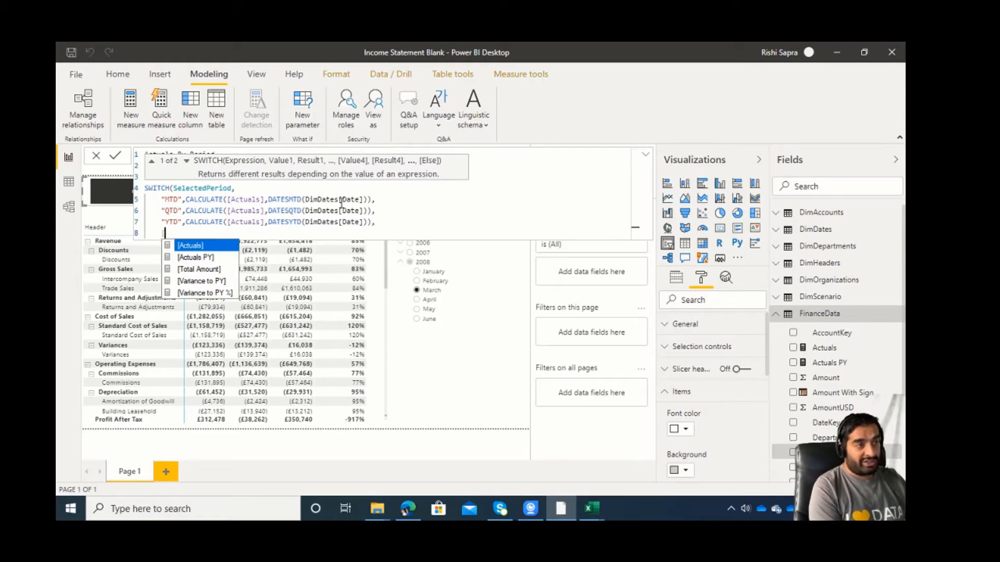
{"action": "type", "text": "Actuals]"}
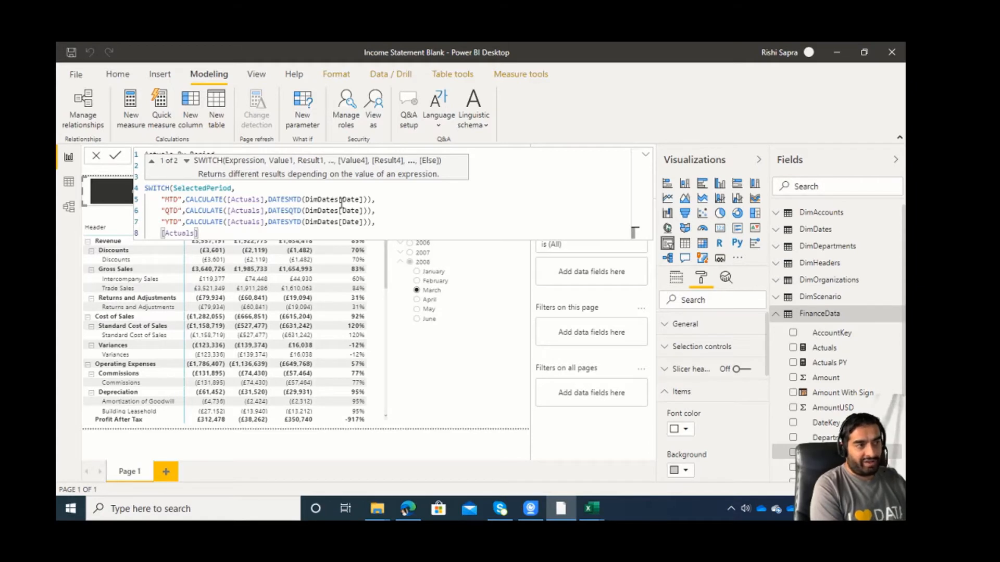
Close the SWITCH function with a closing parenthesis on a new ninth line of the formula.
{"action": "key", "text": "shift+Return"}
{"action": "type", "text": ")"}
Review the Actuals By Period formula, examining the SelectedPeriod variable, its SELECTEDVALUE expression and the DATESMTD, DATESQTD and DATESYTD branches.
{"action": "key", "text": "Up"}
{"action": "key", "text": "Up"}
{"action": "key", "text": "Up"}
{"action": "key", "text": "Up"}
{"action": "key", "text": "Up"}
{"action": "key", "text": "Home"}
{"action": "key", "text": "shift+Right"}
{"action": "key", "text": "shift+Right"}
{"action": "key", "text": "shift+Right"}
{"action": "key", "text": "shift+Right"}
{"action": "key", "text": "shift+Right"}
{"action": "key", "text": "shift+Right"}
{"action": "key", "text": "Right"}
{"action": "key", "text": "Right"}
{"action": "key", "text": "Right"}
{"action": "key", "text": "Right"}
{"action": "key", "text": "Right"}
{"action": "key", "text": "Right"}
{"action": "key", "text": "Right"}
{"action": "key", "text": "Up"}
{"action": "key", "text": "Up"}
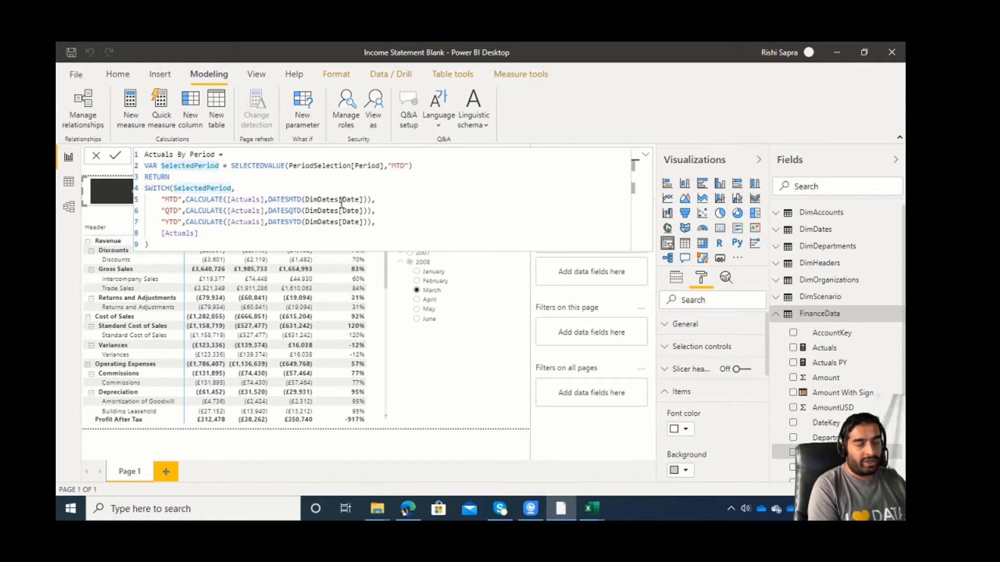
{"action": "key", "text": "Right"}
{"action": "key", "text": "Right"}
{"action": "key", "text": "Right"}
{"action": "key", "text": "Right"}
{"action": "key", "text": "Right"}
{"action": "key", "text": "Right"}
{"action": "key", "text": "Right"}
{"action": "key", "text": "Right"}
{"action": "key", "text": "Right"}
{"action": "key", "text": "Right"}
{"action": "key", "text": "Right"}
{"action": "key", "text": "Right"}
{"action": "key", "text": "Right"}
{"action": "key", "text": "Right"}
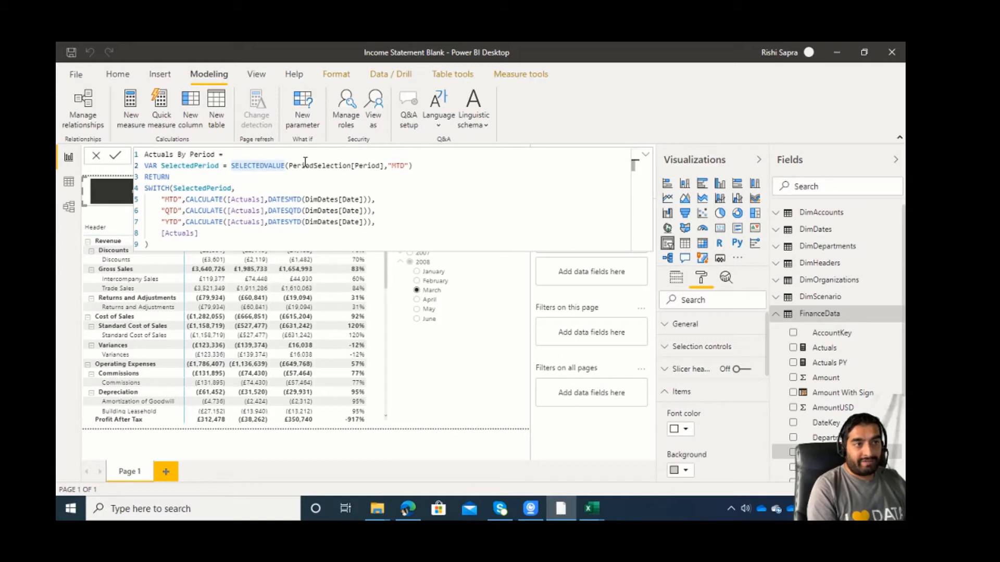
{"action": "left_click_drag", "start_coordinate": [414, 166], "coordinate": [235, 166]}
{"action": "left_click", "coordinate": [235, 188]}
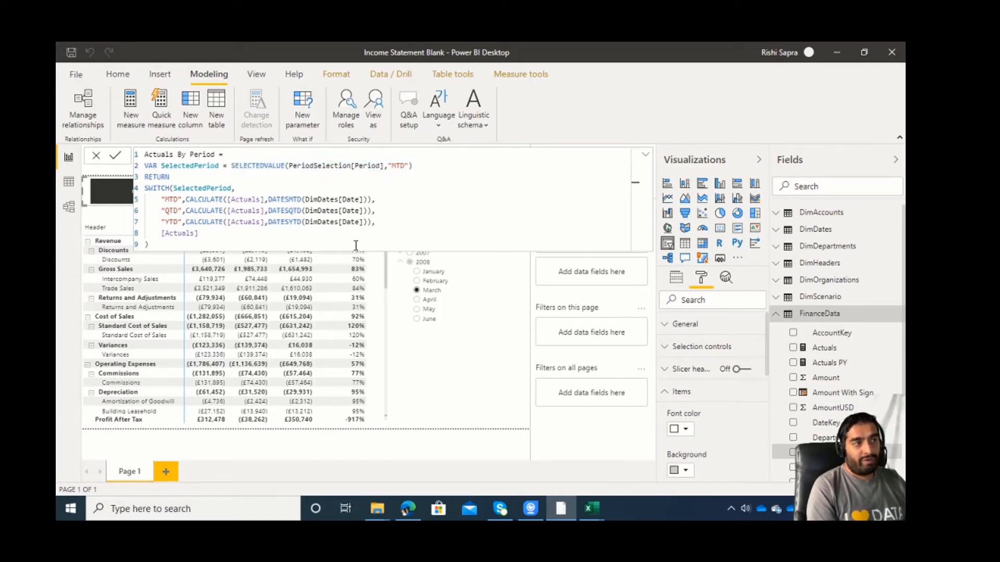
{"action": "left_click", "coordinate": [172, 199]}
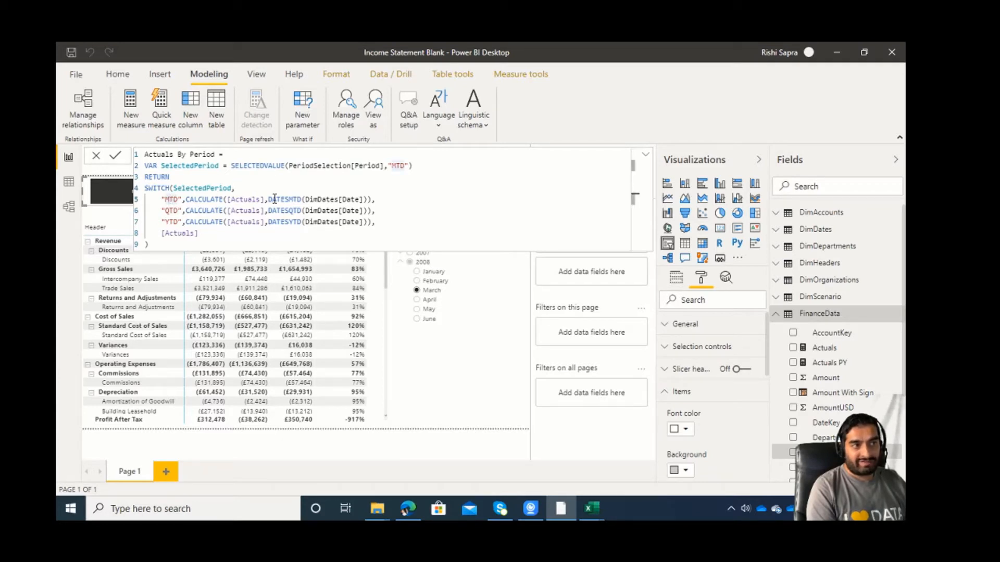
{"action": "left_click_drag", "start_coordinate": [268, 199], "coordinate": [302, 200]}
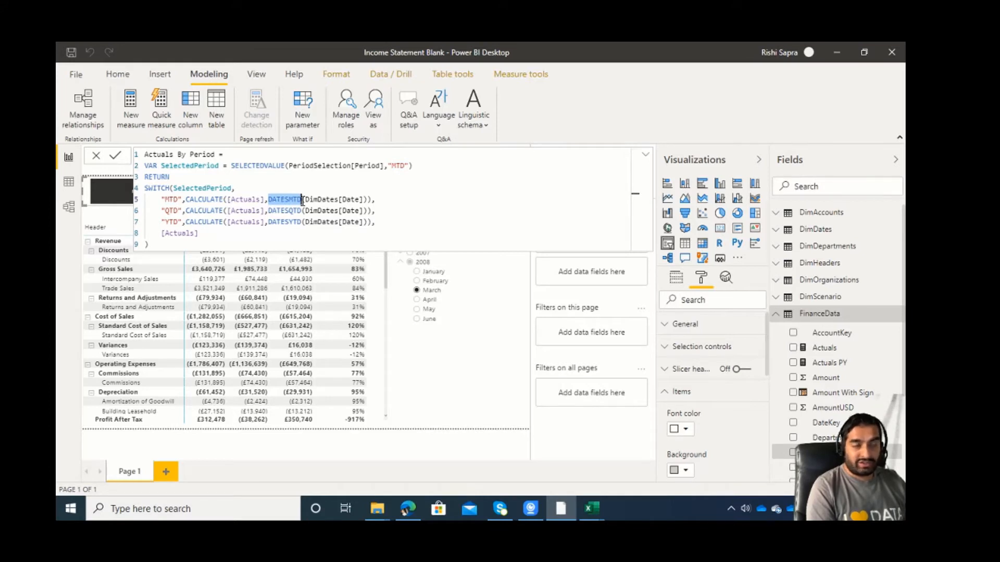
{"action": "left_click", "coordinate": [182, 211]}
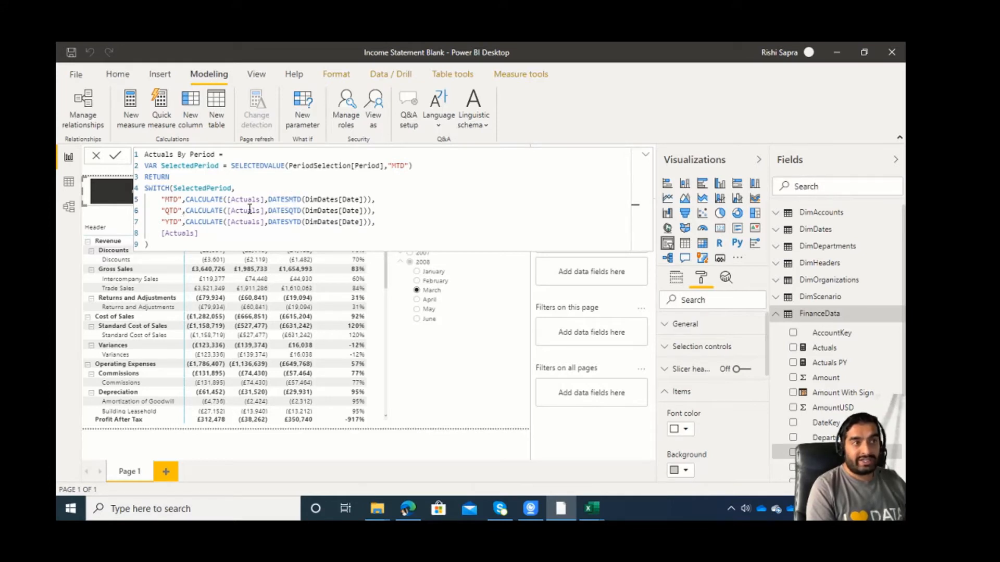
{"action": "left_click_drag", "start_coordinate": [268, 211], "coordinate": [301, 212]}
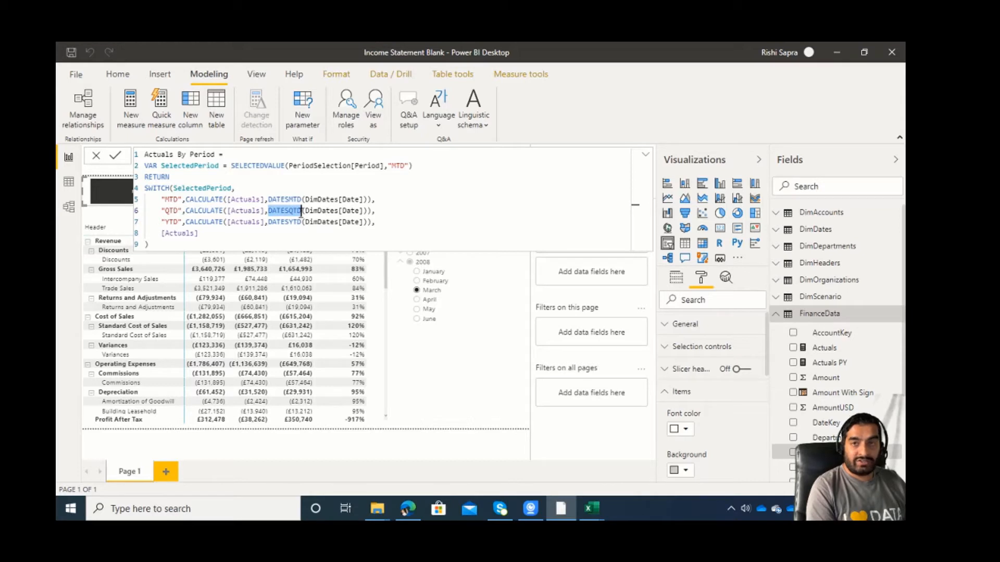
{"action": "left_click", "coordinate": [174, 224]}
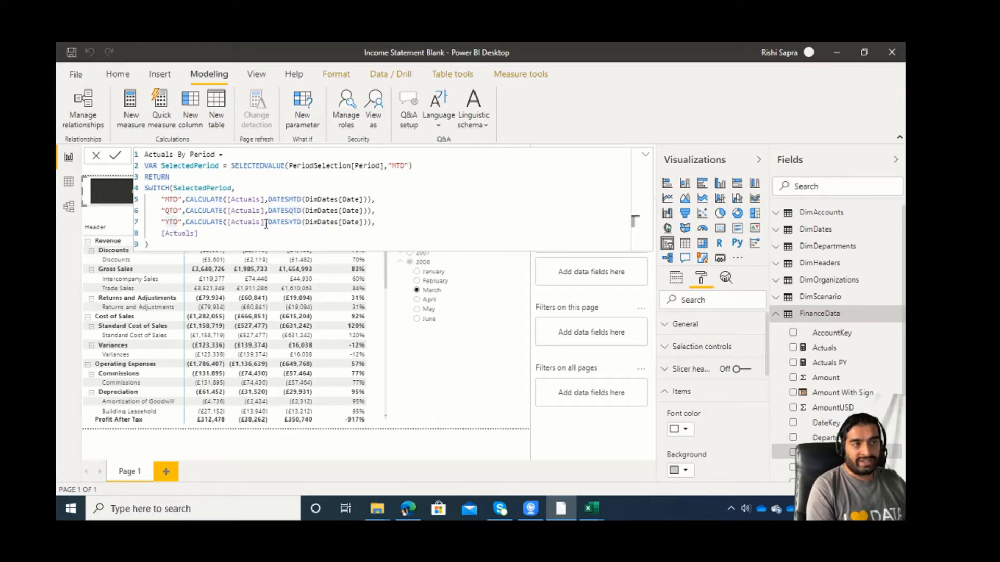
{"action": "left_click_drag", "start_coordinate": [268, 222], "coordinate": [307, 223]}
Commit the Actuals By Period measure and shorten the Year-Month slicer so it ends just below the June entry.
{"action": "left_click", "coordinate": [281, 244]}
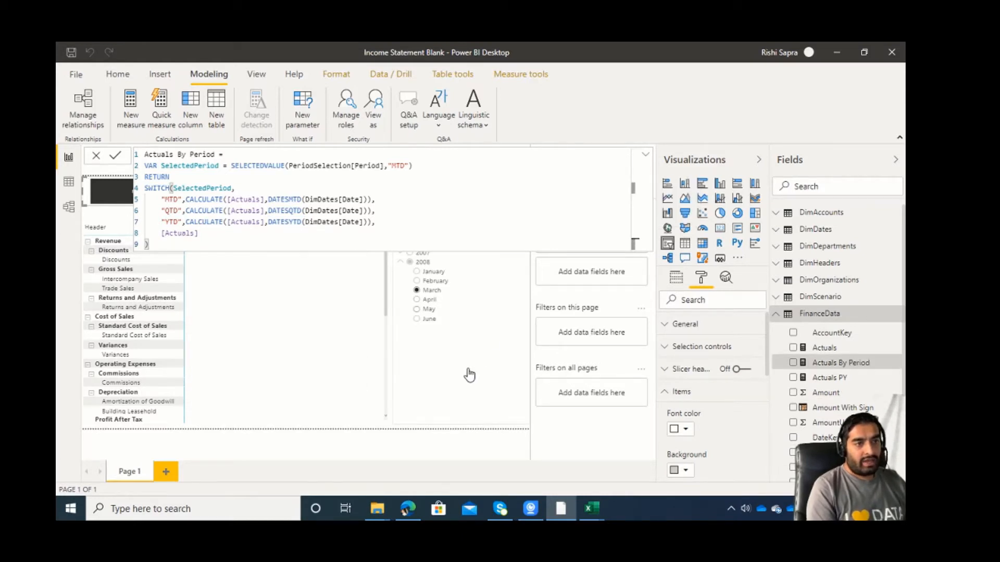
{"action": "left_click", "coordinate": [411, 393]}
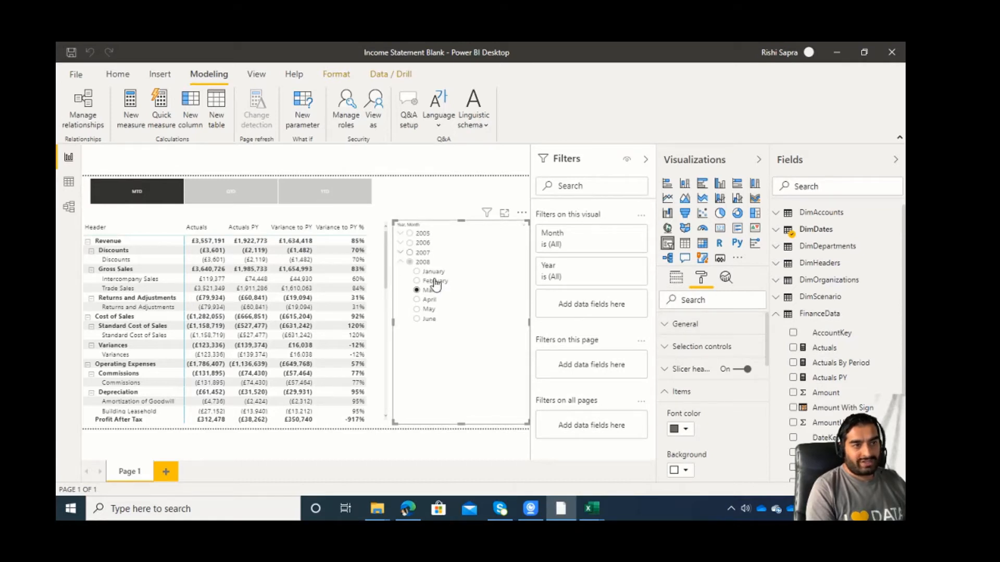
{"action": "left_click_drag", "start_coordinate": [461, 424], "coordinate": [463, 333]}
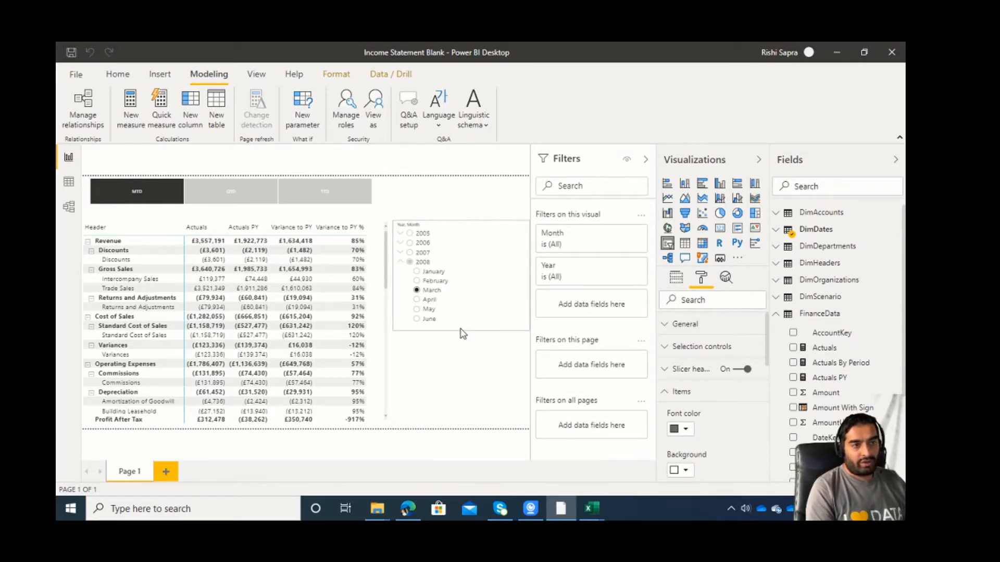
Filter the report to February 2008 and add Actuals By Period as the first value of the income statement matrix.
{"action": "left_click", "coordinate": [435, 281]}
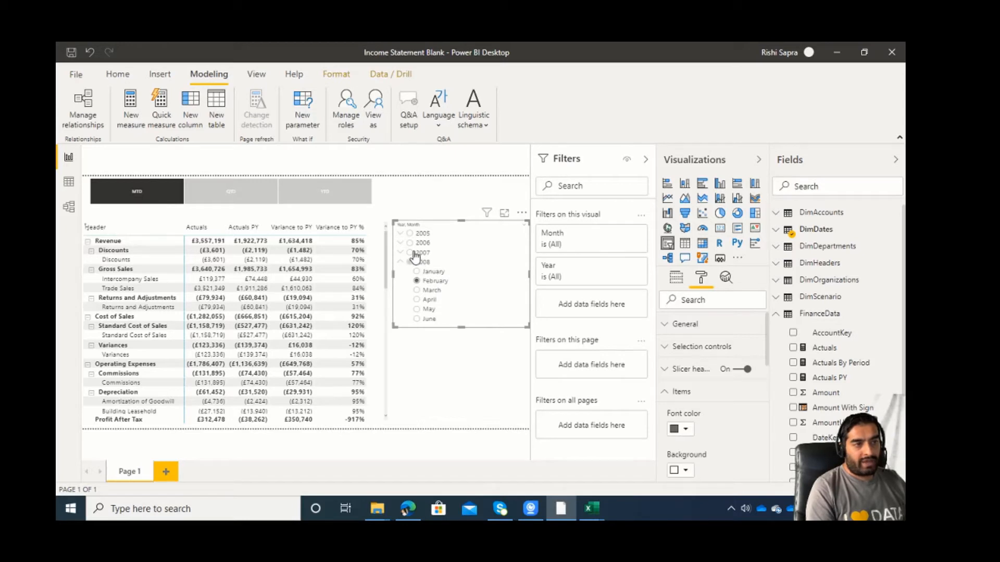
{"action": "left_click", "coordinate": [383, 272]}
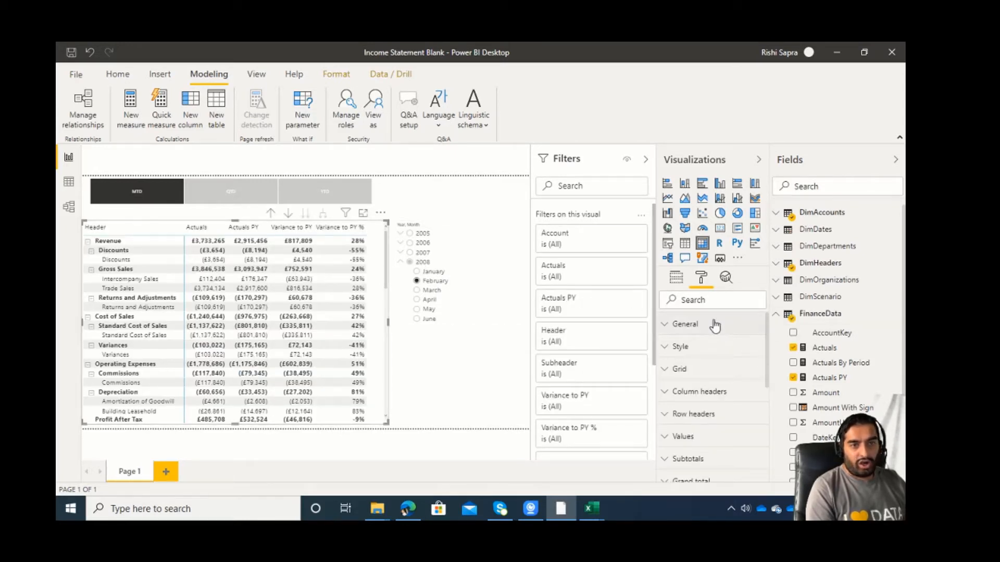
{"action": "left_click", "coordinate": [675, 280]}
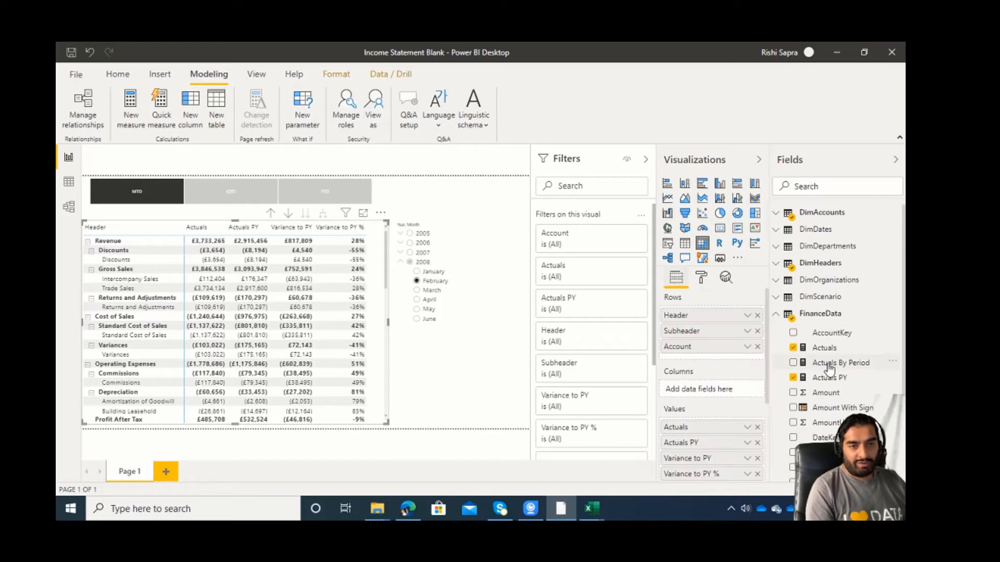
{"action": "left_click_drag", "start_coordinate": [828, 365], "coordinate": [749, 426]}
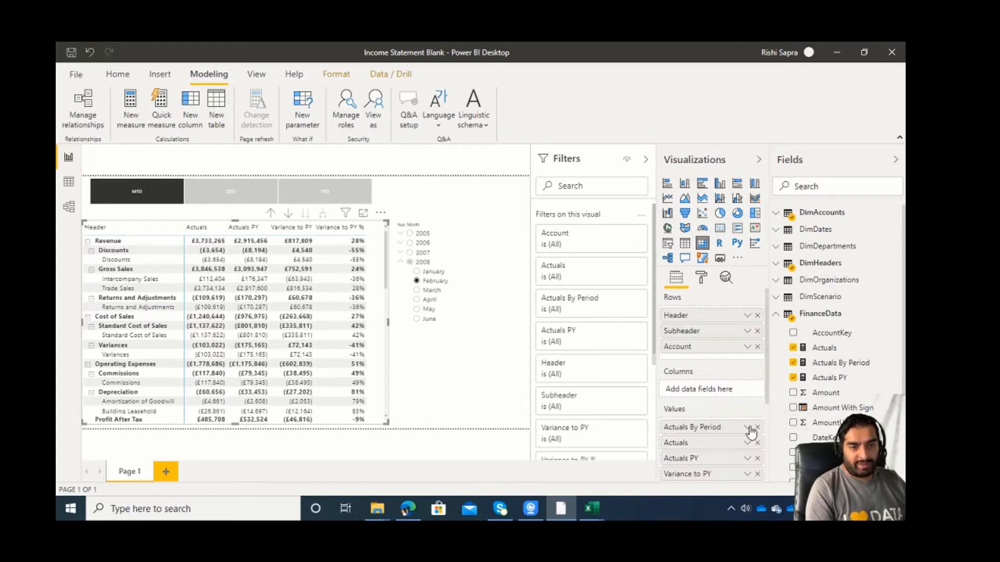
Change the Actuals PY measure to calculate [Actuals By Period] over SAMEPERIODLASTYEAR and commit the formula.
{"action": "left_click", "coordinate": [834, 378]}
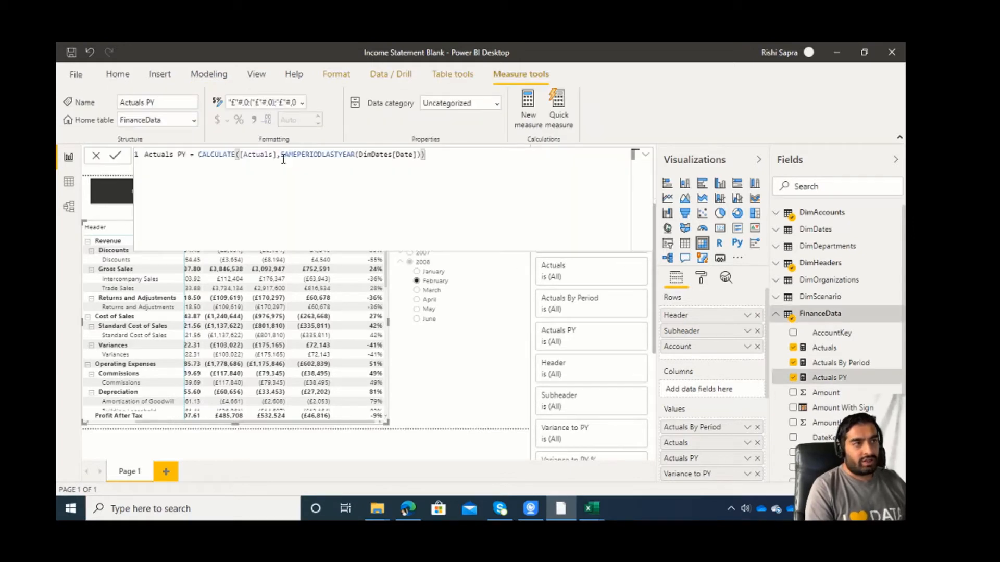
{"action": "left_click", "coordinate": [274, 155]}
{"action": "type", "text": "By Period"}
{"action": "key", "text": "Tab"}
{"action": "key", "text": "Right"}
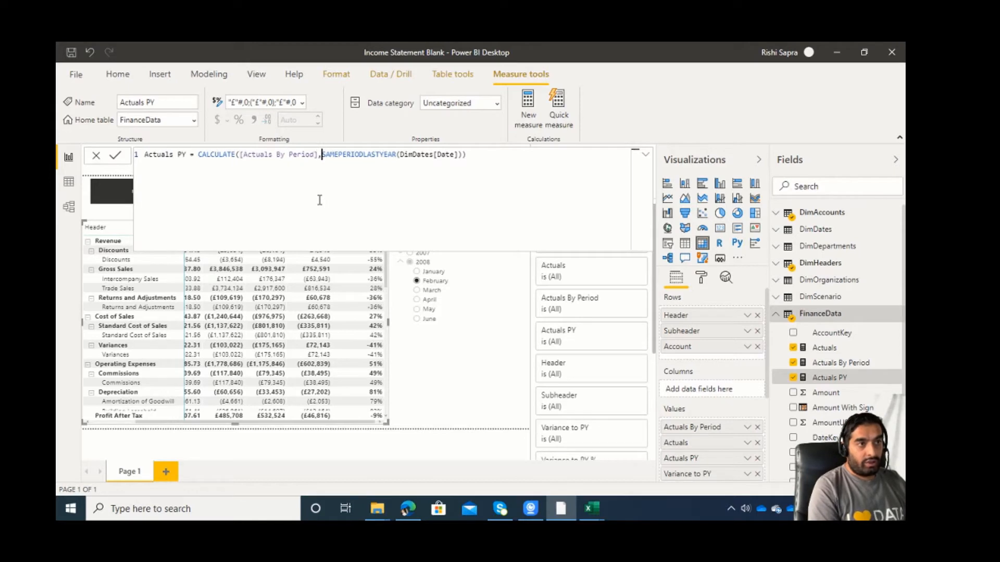
{"action": "key", "text": "Left"}
{"action": "key", "text": "Left"}
{"action": "key", "text": "Left"}
{"action": "key", "text": "Left"}
{"action": "key", "text": "Left"}
{"action": "key", "text": "Left"}
{"action": "key", "text": "Left"}
{"action": "key", "text": "Left"}
{"action": "key", "text": "Left"}
{"action": "key", "text": "Left"}
{"action": "key", "text": "Left"}
{"action": "key", "text": "Left"}
{"action": "key", "text": "Left"}
{"action": "key", "text": "Left"}
{"action": "key", "text": "Left"}
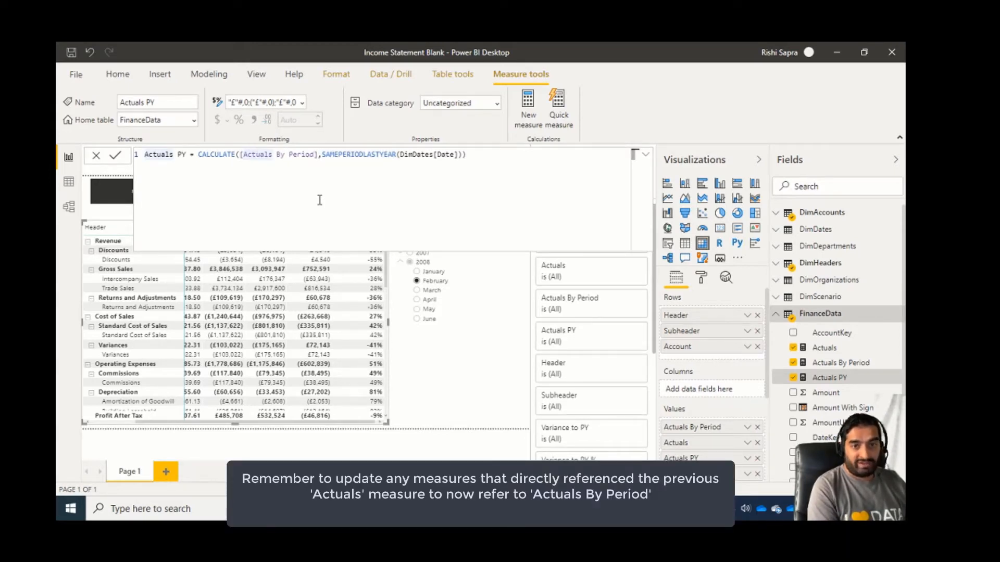
{"action": "key", "text": "Return"}
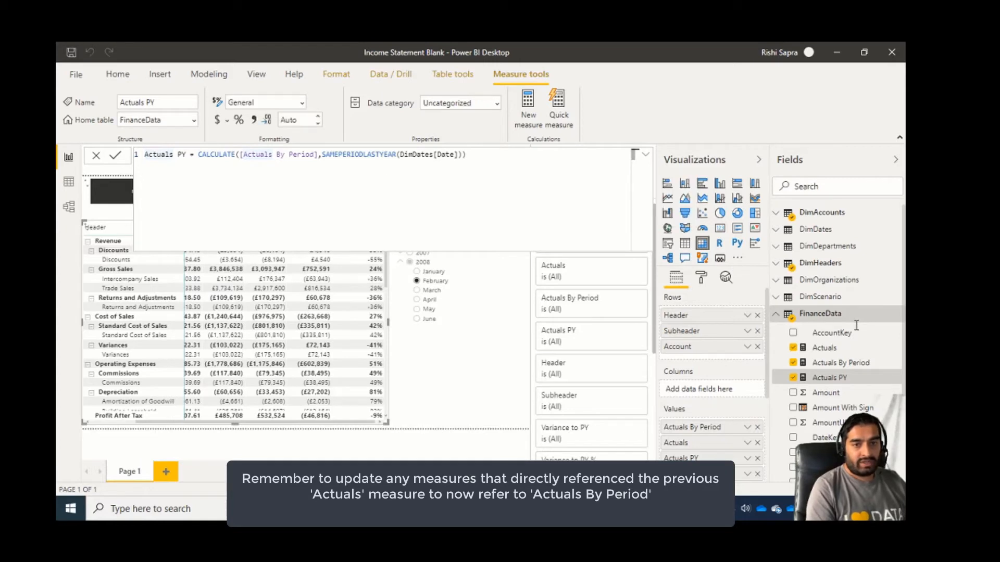
Change the Variance to PY measure to [Actuals By Period] - [Actuals PY], commit it and leave the formula.
{"action": "scroll", "coordinate": [844, 368], "scroll_direction": "down", "scroll_amount": 2}
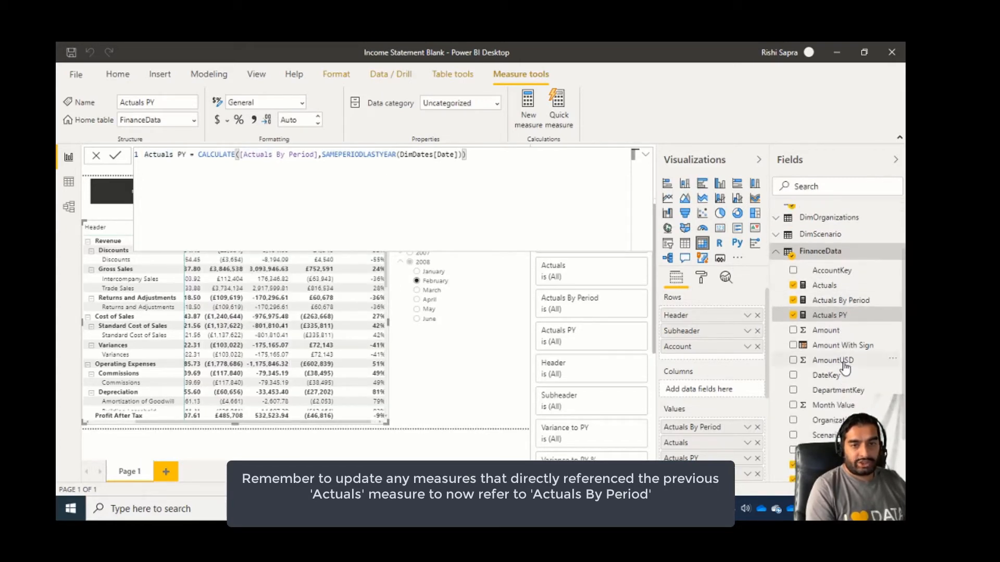
{"action": "left_click", "coordinate": [839, 465]}
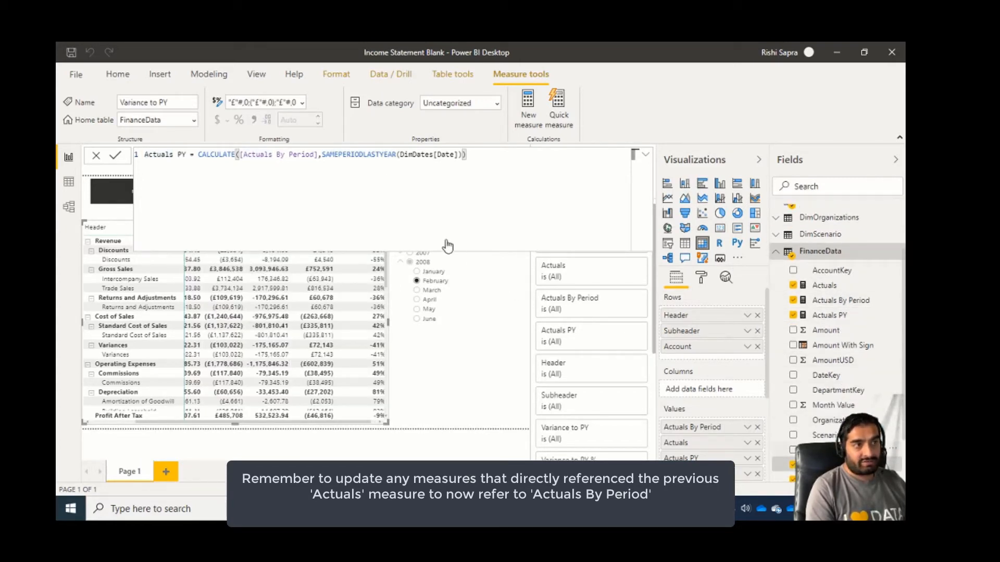
{"action": "left_click", "coordinate": [243, 155]}
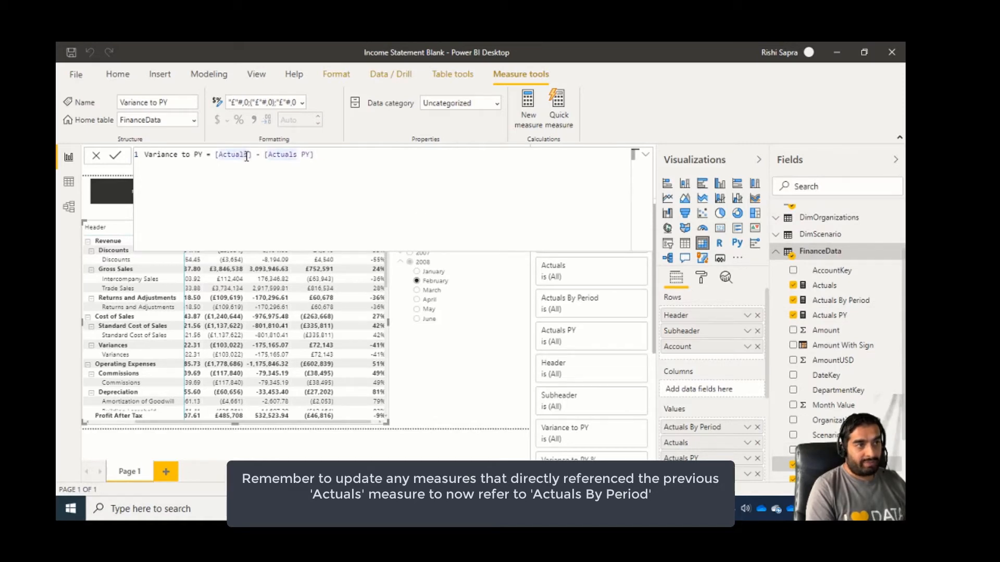
{"action": "type", "text": "By Period"}
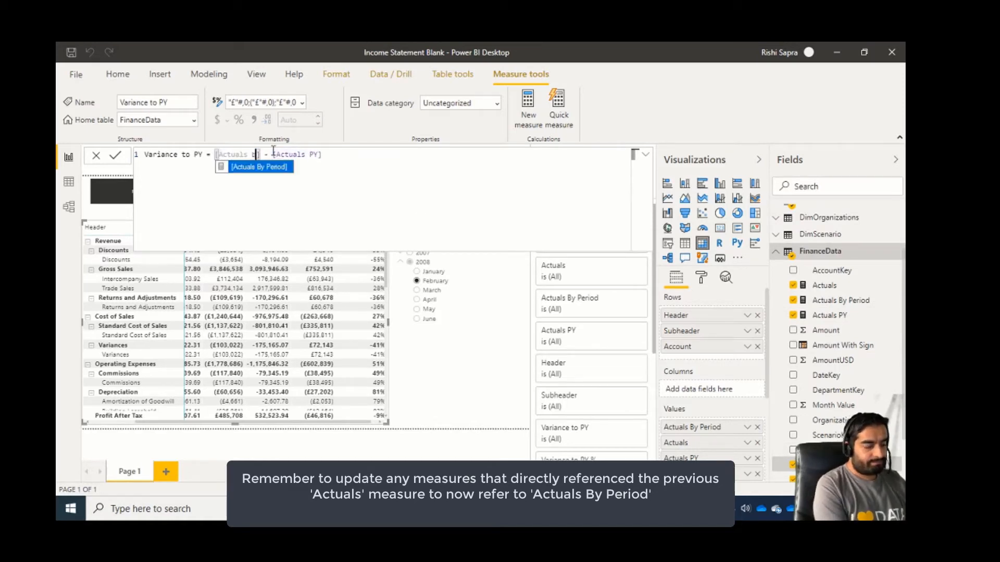
{"action": "key", "text": "Tab"}
{"action": "key", "text": "End"}
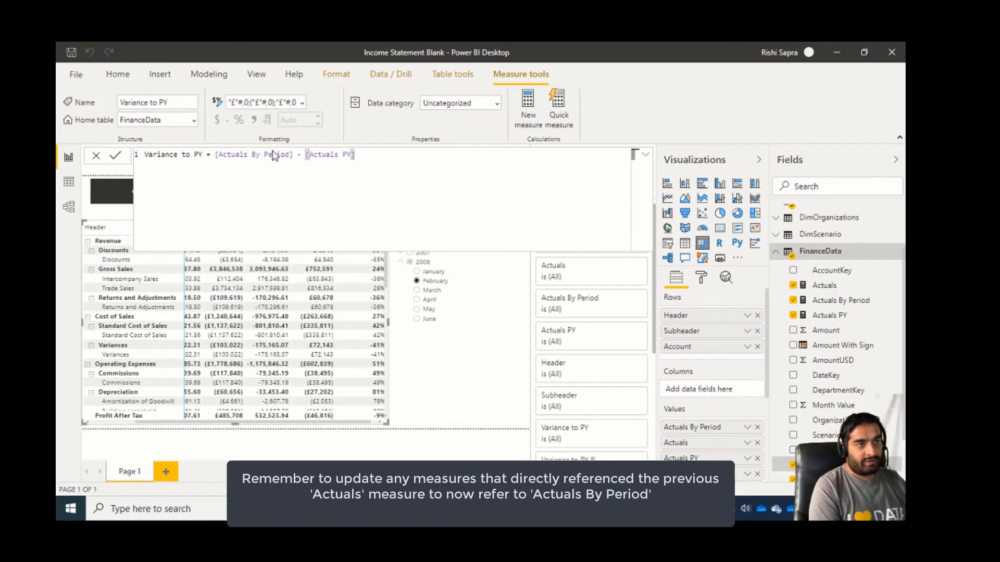
{"action": "key", "text": "Return"}
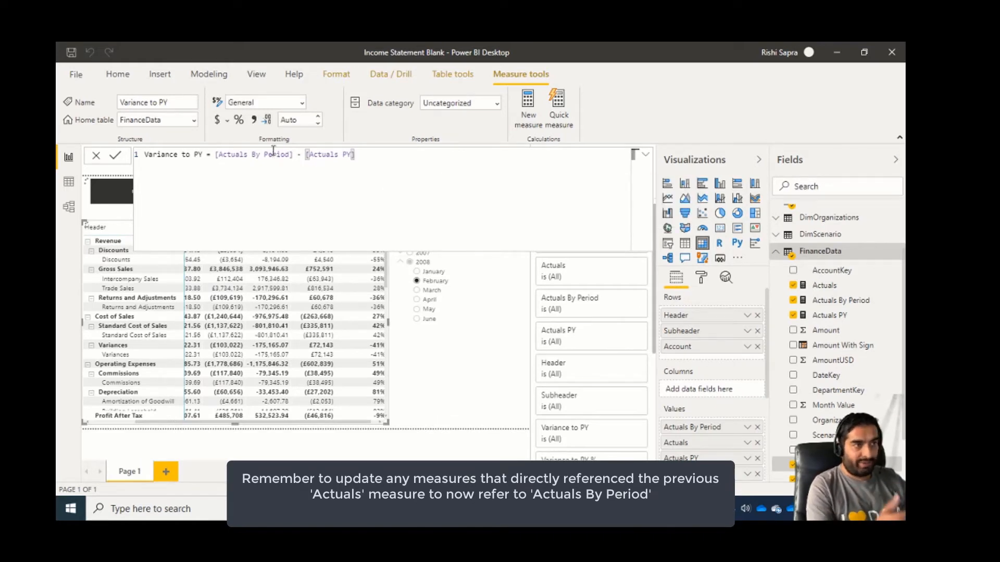
{"action": "left_click", "coordinate": [415, 394]}
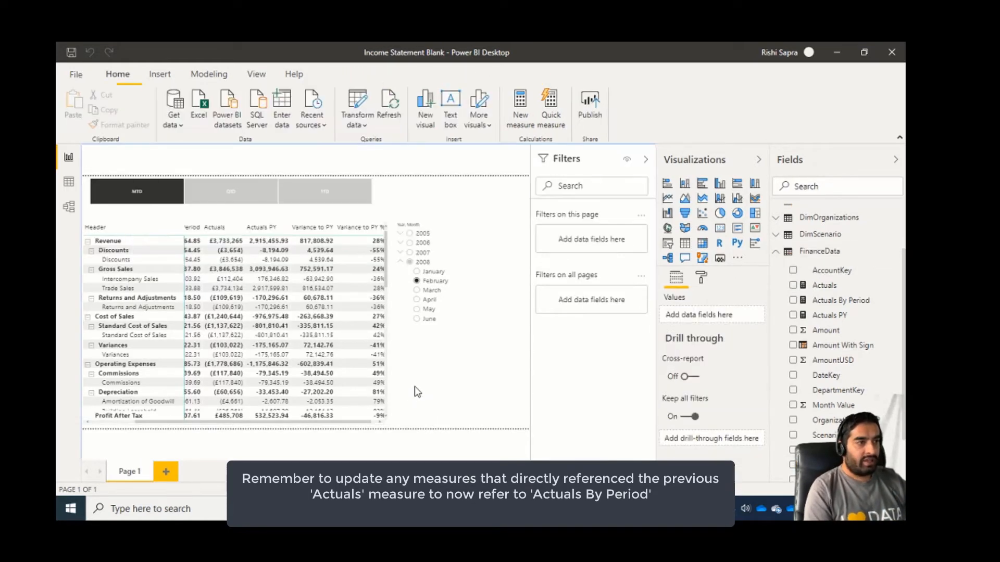
Test the matrix with March 2008 under QTD and YTD, and finish on June 2008 under YTD.
{"action": "left_click_drag", "start_coordinate": [280, 422], "coordinate": [216, 416]}
{"action": "left_click", "coordinate": [432, 290]}
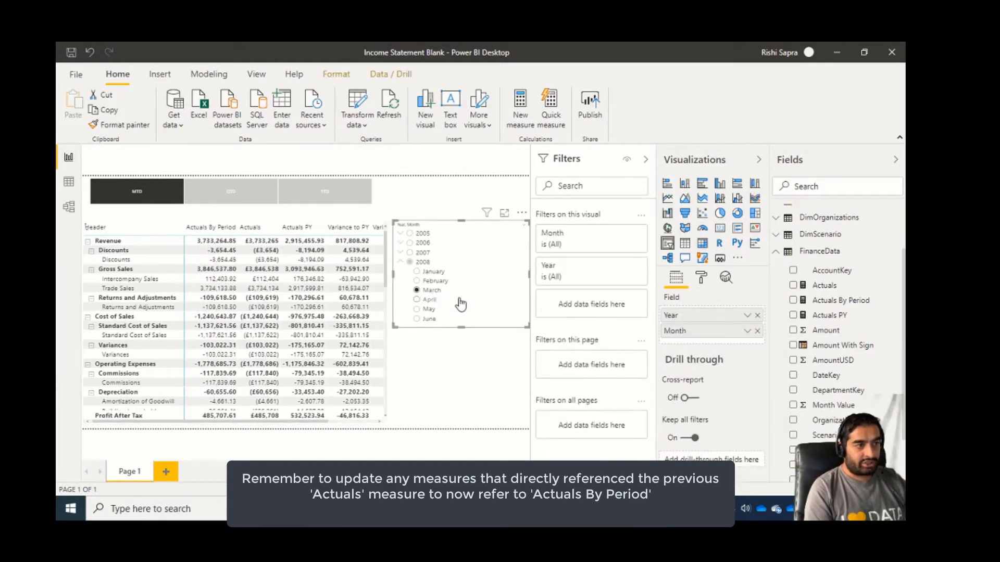
{"action": "left_click", "coordinate": [249, 190]}
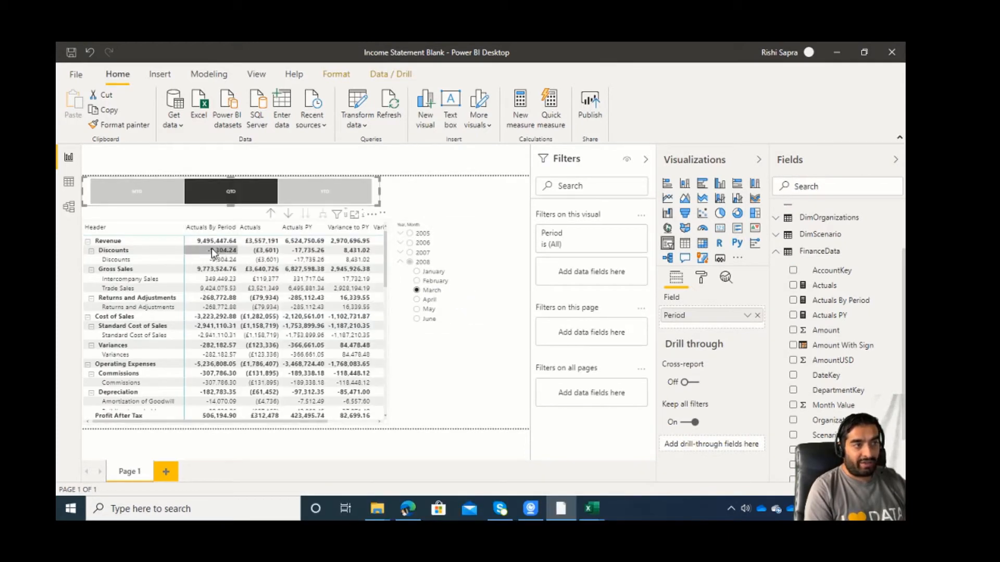
{"action": "left_click", "coordinate": [343, 201]}
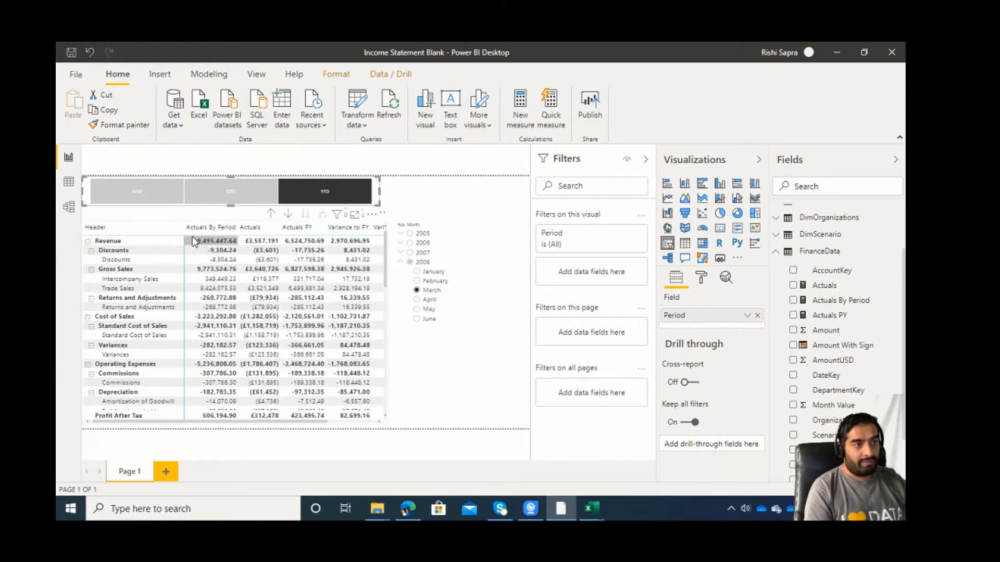
{"action": "left_click", "coordinate": [432, 320]}
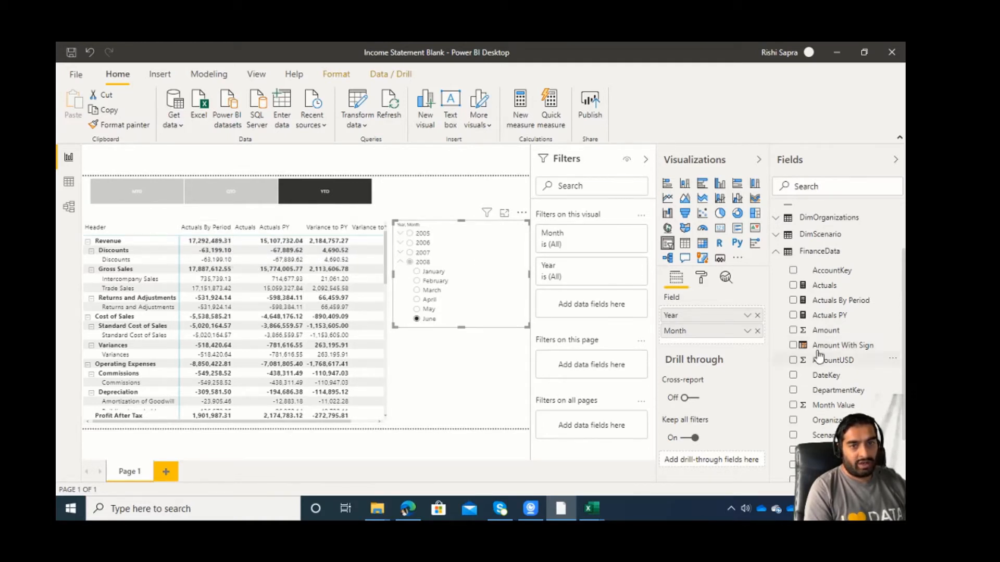
Open the model view and copy the custom format string of the Actuals measure.
{"action": "left_click", "coordinate": [69, 207]}
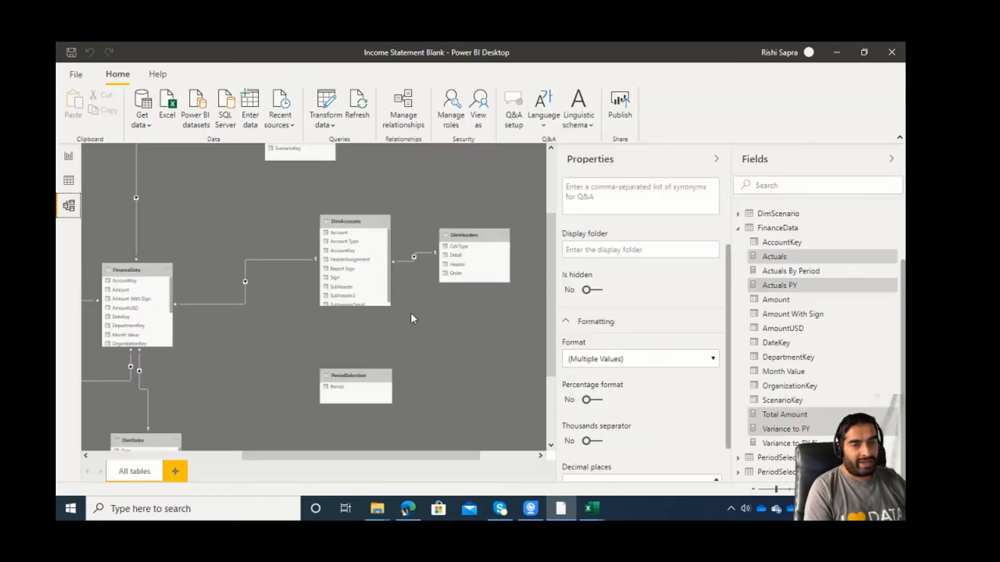
{"action": "left_click", "coordinate": [804, 285]}
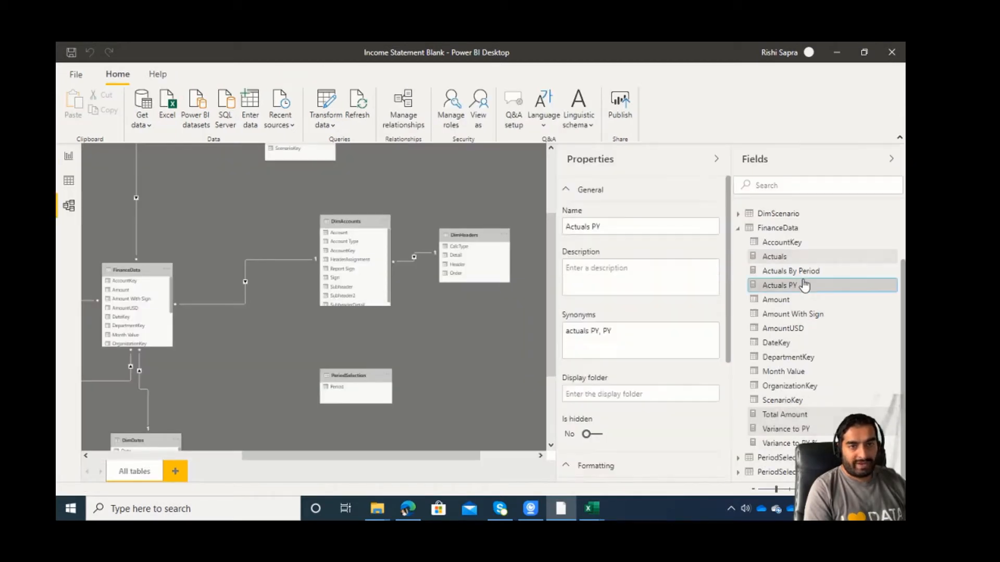
{"action": "scroll", "coordinate": [631, 388], "scroll_direction": "down", "scroll_amount": 3}
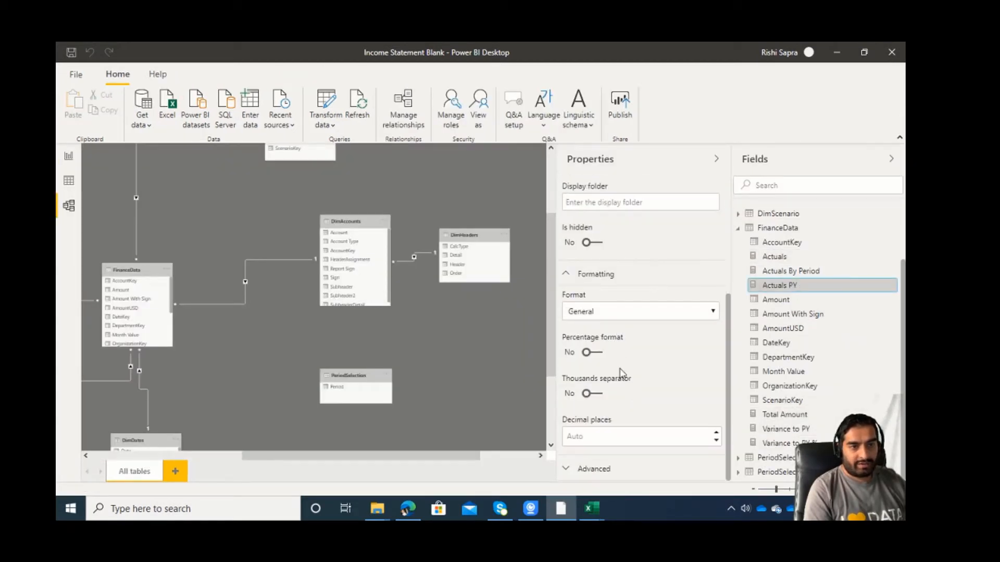
{"action": "left_click", "coordinate": [790, 260]}
{"action": "scroll", "coordinate": [605, 389], "scroll_direction": "down", "scroll_amount": 2}
{"action": "left_click", "coordinate": [646, 420]}
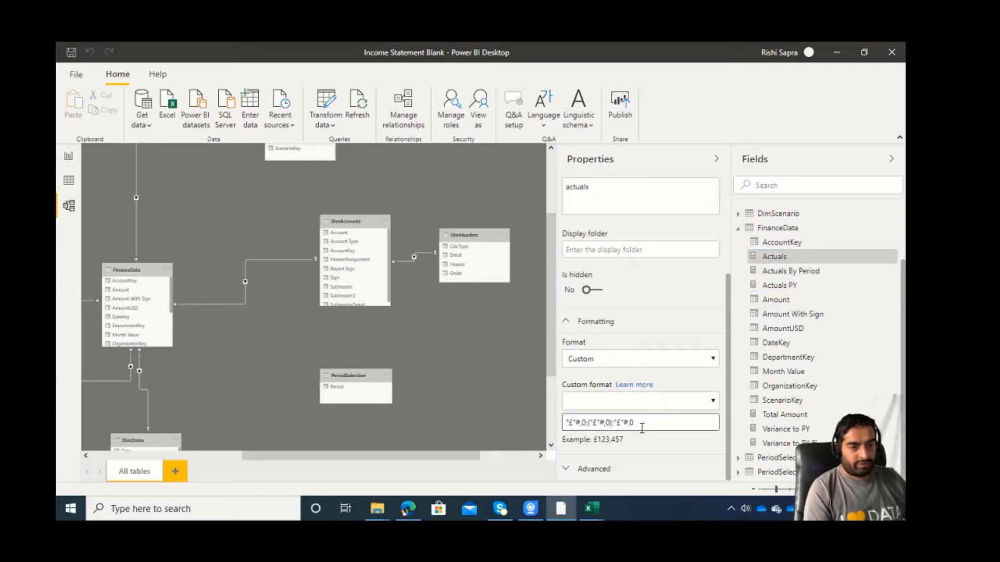
{"action": "key", "text": "ctrl+a"}
{"action": "key", "text": "ctrl+c"}
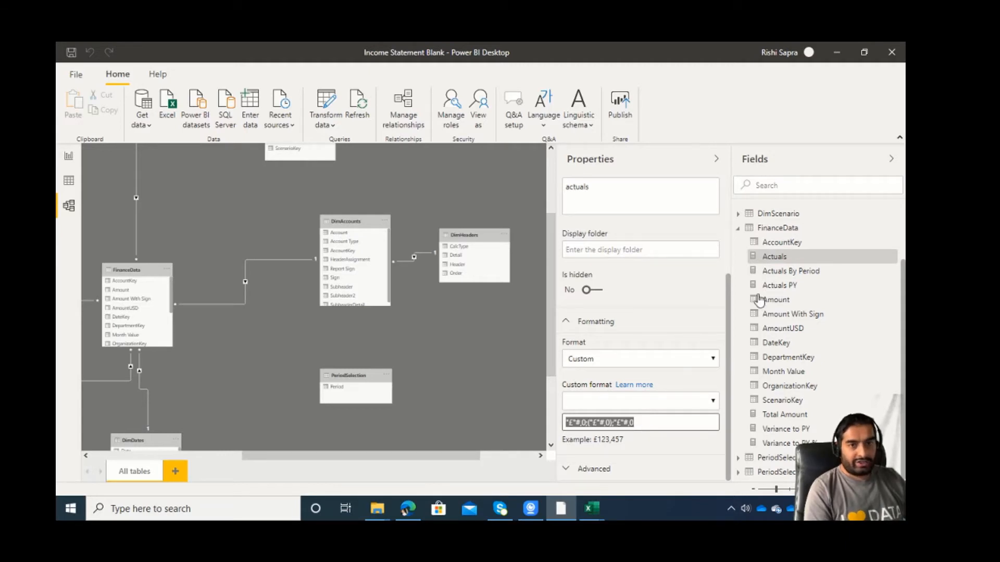
Give the Actuals By Period and Actuals PY measures the custom format "£"#,0;("£"#,0);"£"#,0.
{"action": "left_click", "coordinate": [802, 288]}
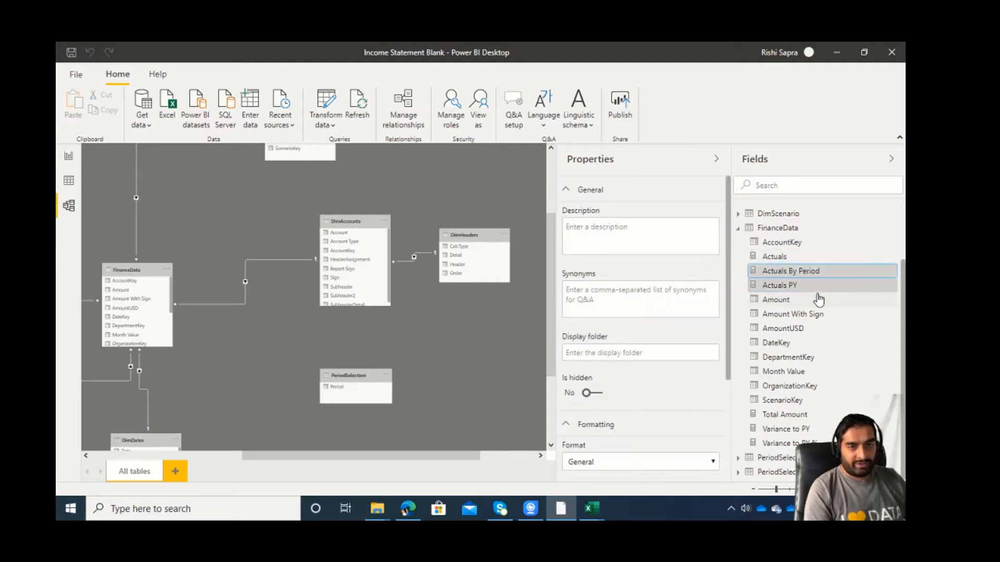
{"action": "scroll", "coordinate": [625, 423], "scroll_direction": "down", "scroll_amount": 3}
{"action": "scroll", "coordinate": [625, 423], "scroll_direction": "down", "scroll_amount": 2}
{"action": "left_click", "coordinate": [623, 315]}
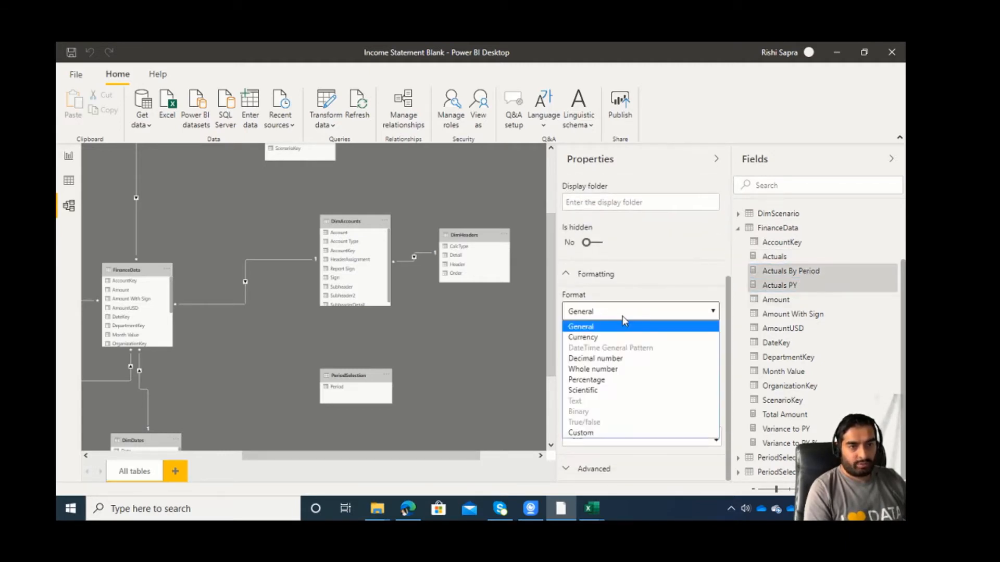
{"action": "left_click", "coordinate": [619, 434]}
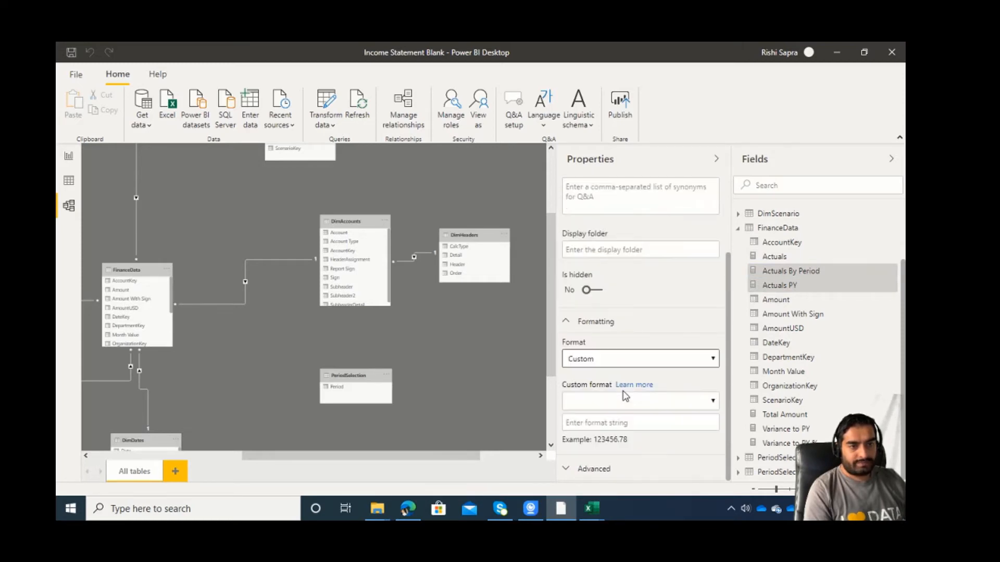
{"action": "left_click", "coordinate": [616, 420]}
{"action": "key", "text": "ctrl+v"}
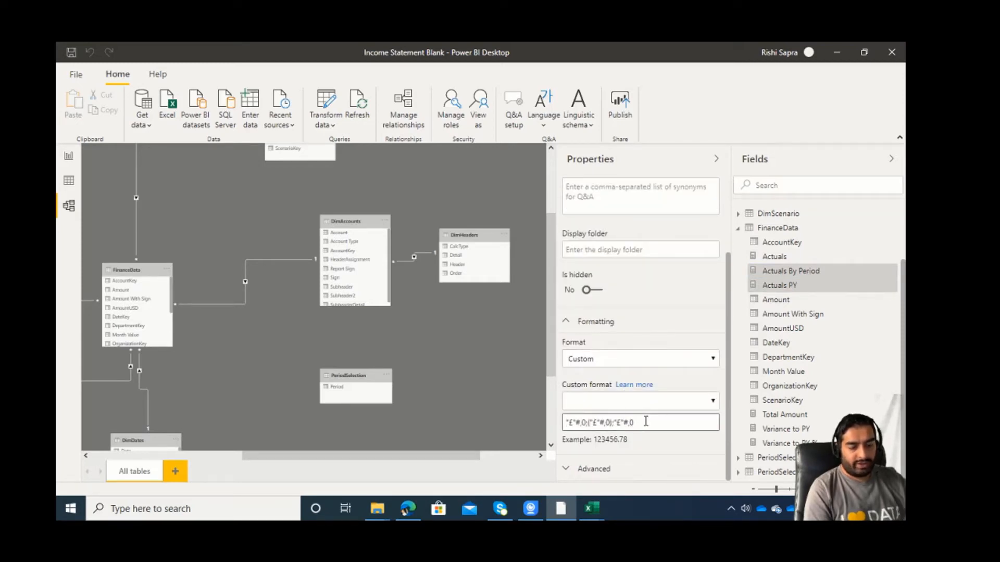
Return to the report view and switch the period slicer to QTD.
{"action": "left_click", "coordinate": [68, 156]}
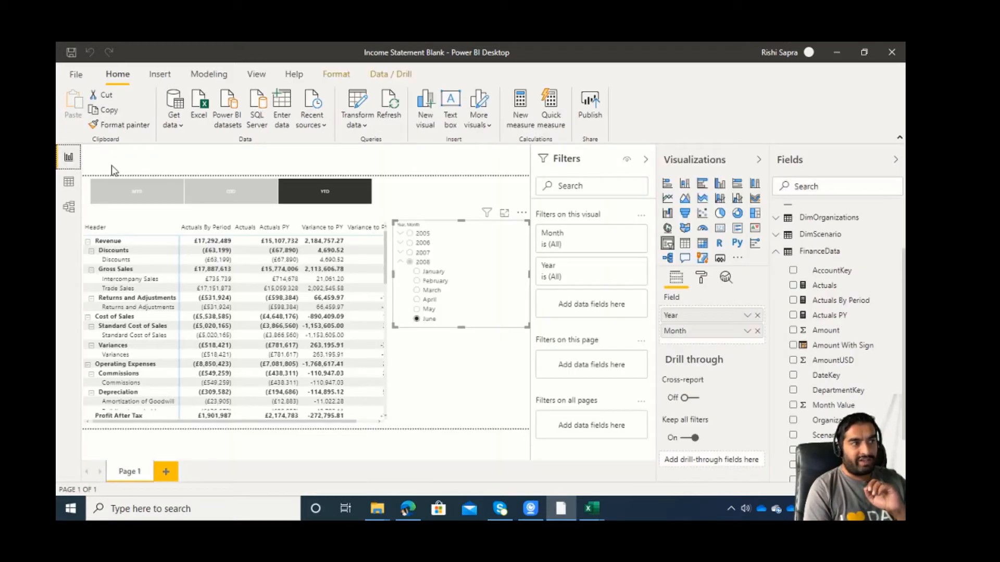
{"action": "left_click", "coordinate": [225, 192]}
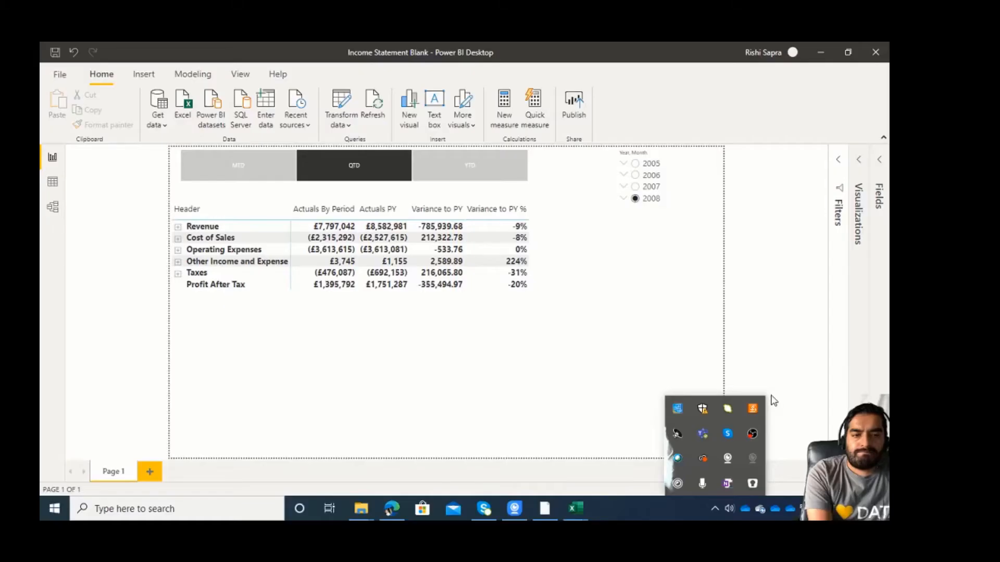
{"action": "left_click", "coordinate": [532, 312]}
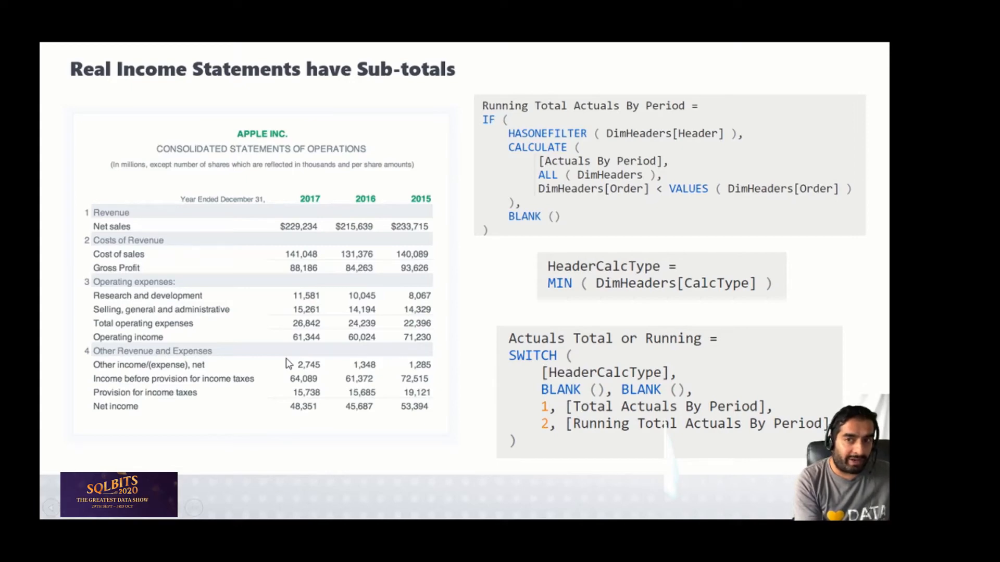
Review the rows of the DimHeaders table in data view, especially each header's CalcType.
{"action": "key", "text": "ctrl+super+Left"}
{"action": "key", "text": "ctrl+super+Left"}
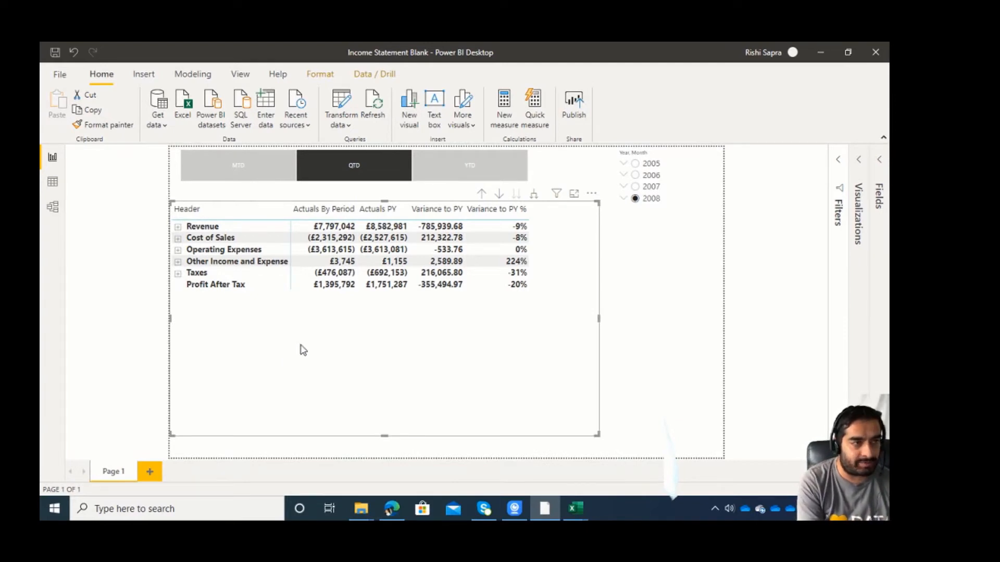
{"action": "left_click", "coordinate": [125, 275]}
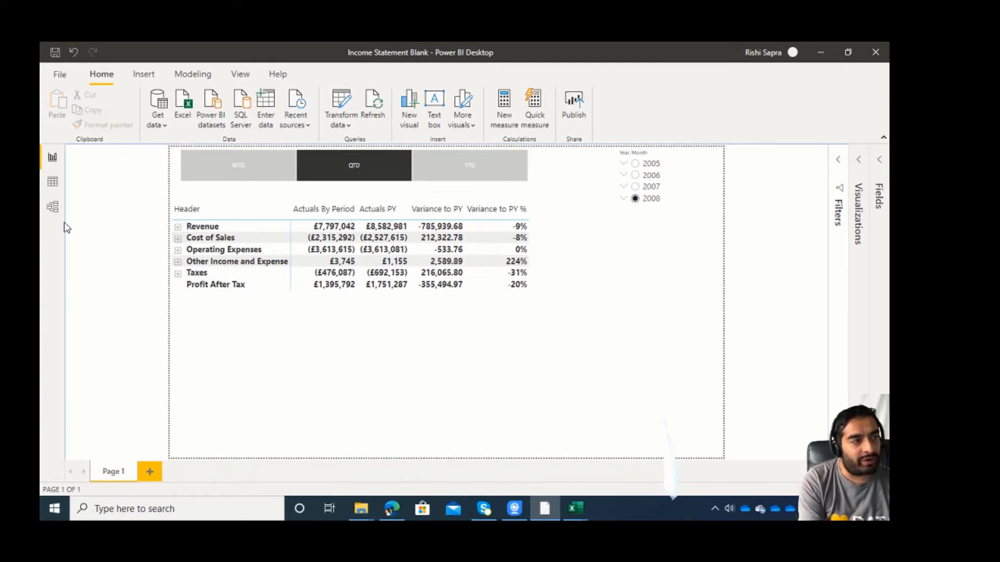
{"action": "left_click", "coordinate": [52, 206]}
{"action": "left_click", "coordinate": [50, 185]}
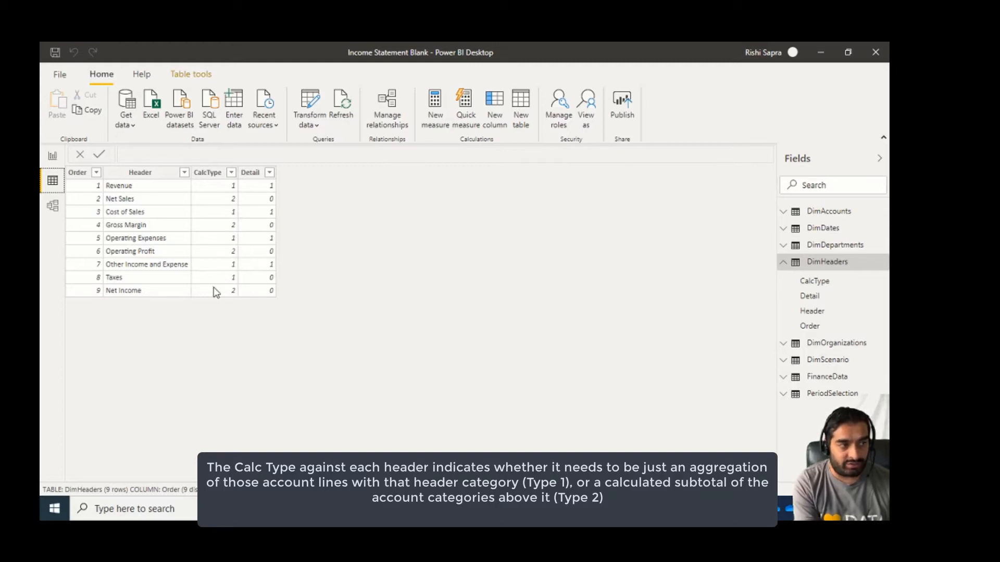
Make the matrix's Header row field show items with no data, and check that the option is enabled.
{"action": "left_click", "coordinate": [52, 156]}
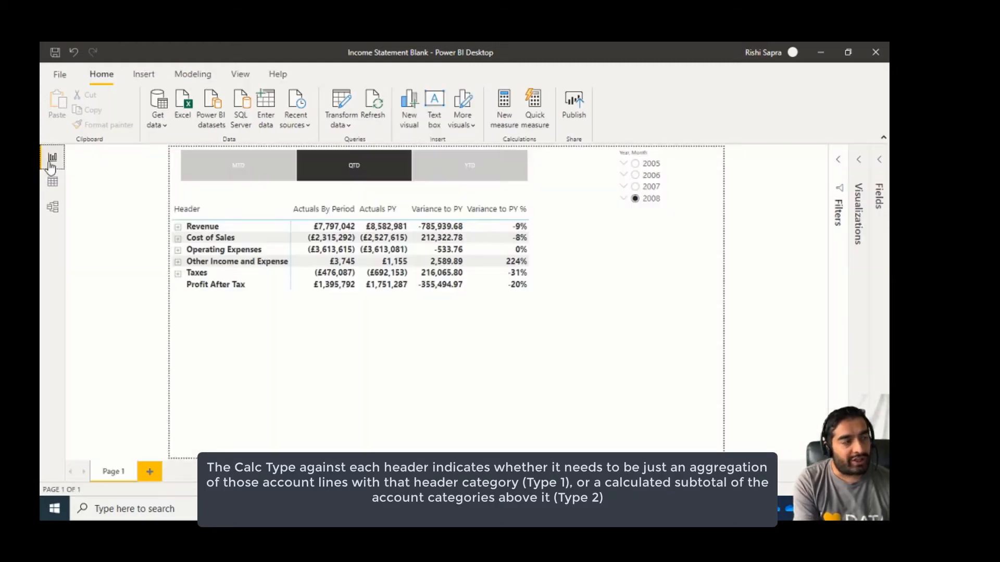
{"action": "left_click", "coordinate": [473, 371]}
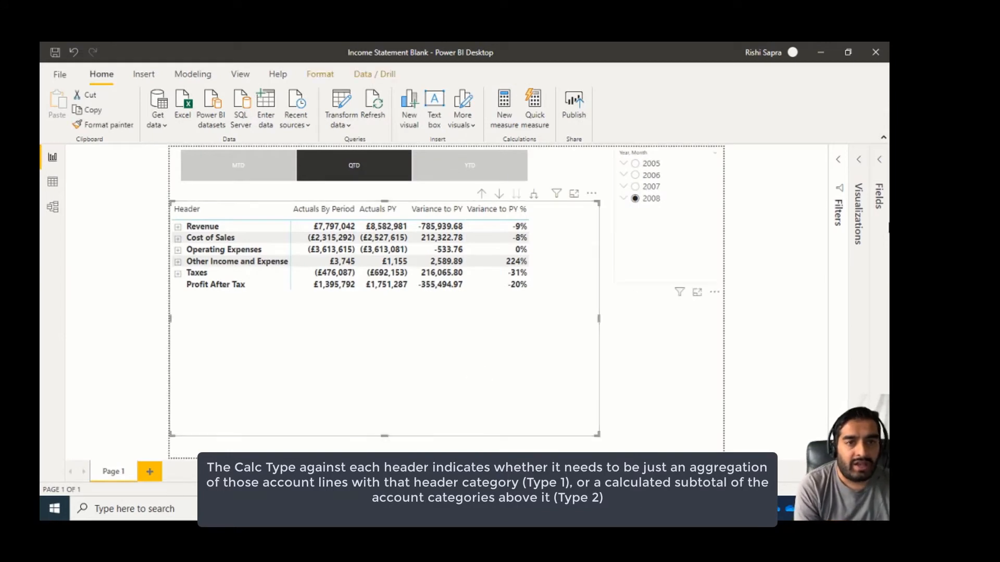
{"action": "left_click", "coordinate": [841, 161]}
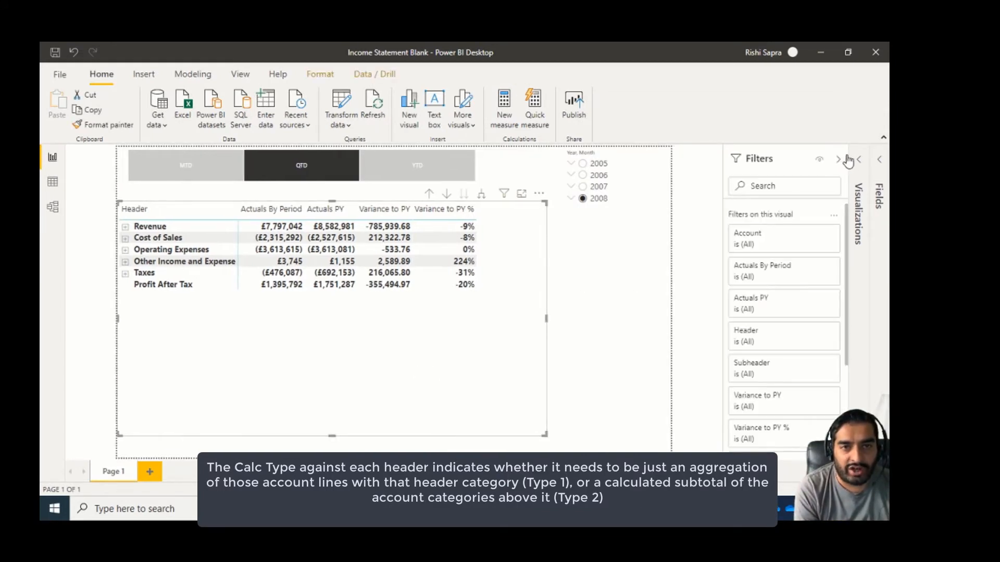
{"action": "left_click", "coordinate": [853, 159]}
{"action": "left_click", "coordinate": [748, 162]}
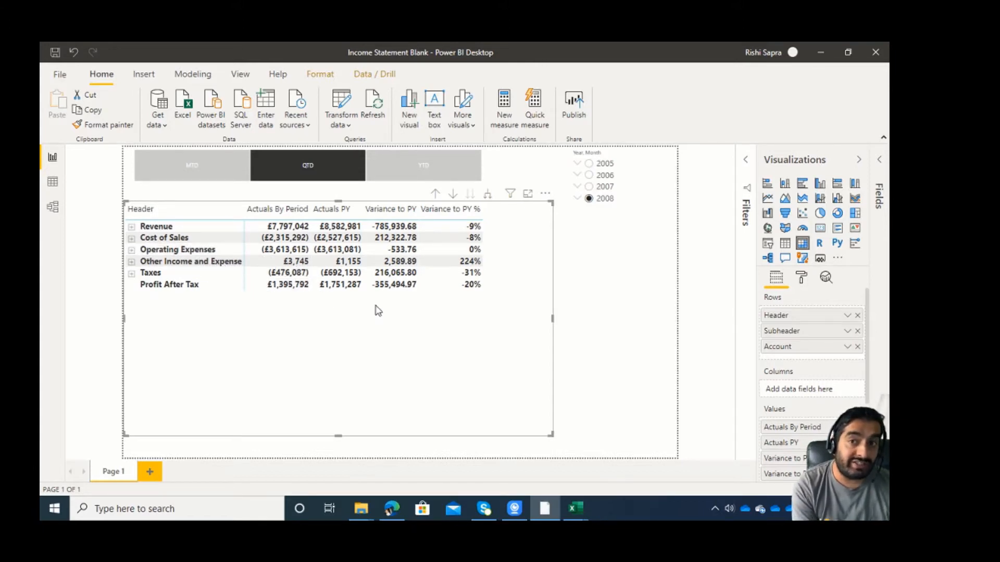
{"action": "left_click", "coordinate": [847, 317]}
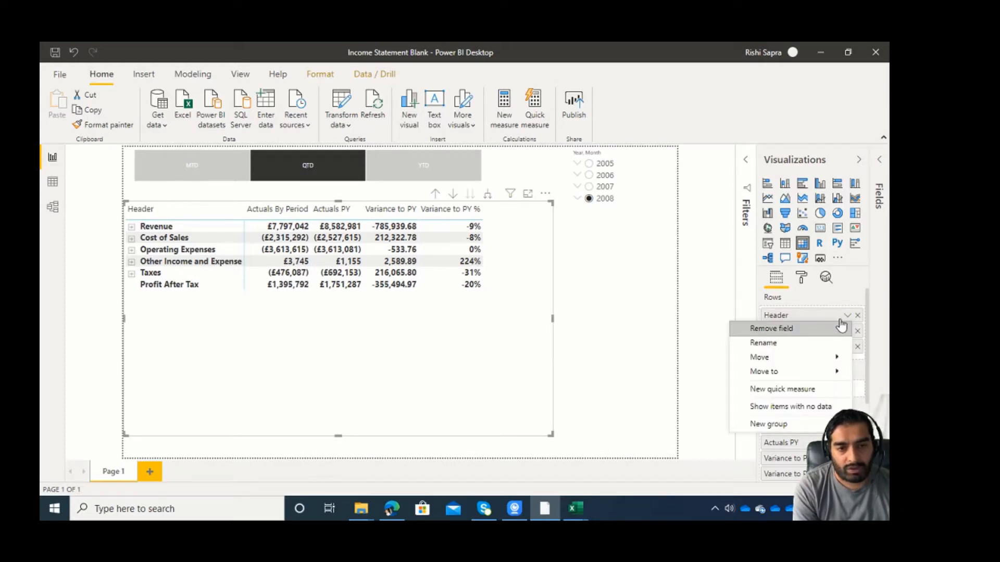
{"action": "left_click", "coordinate": [809, 407]}
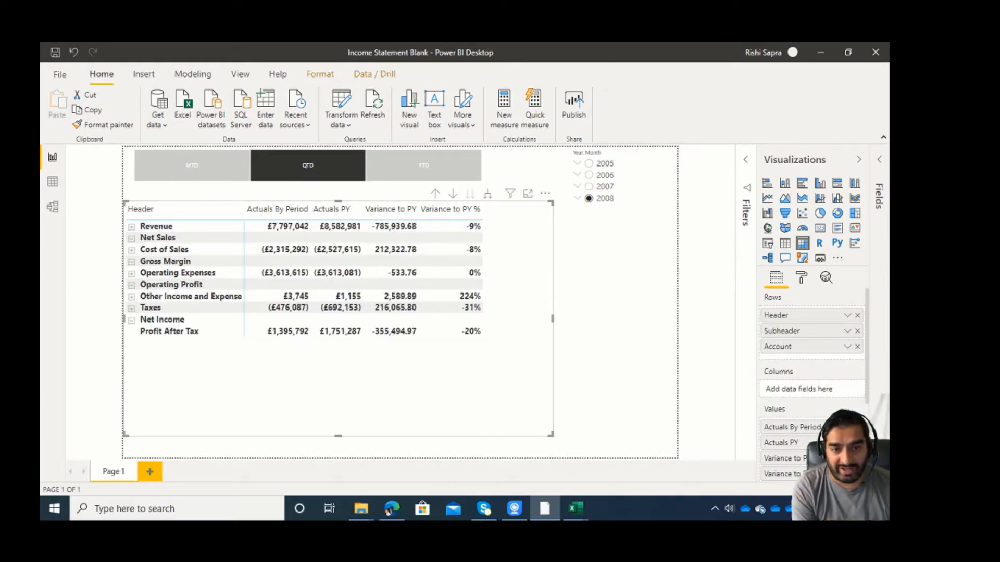
{"action": "left_click", "coordinate": [846, 317]}
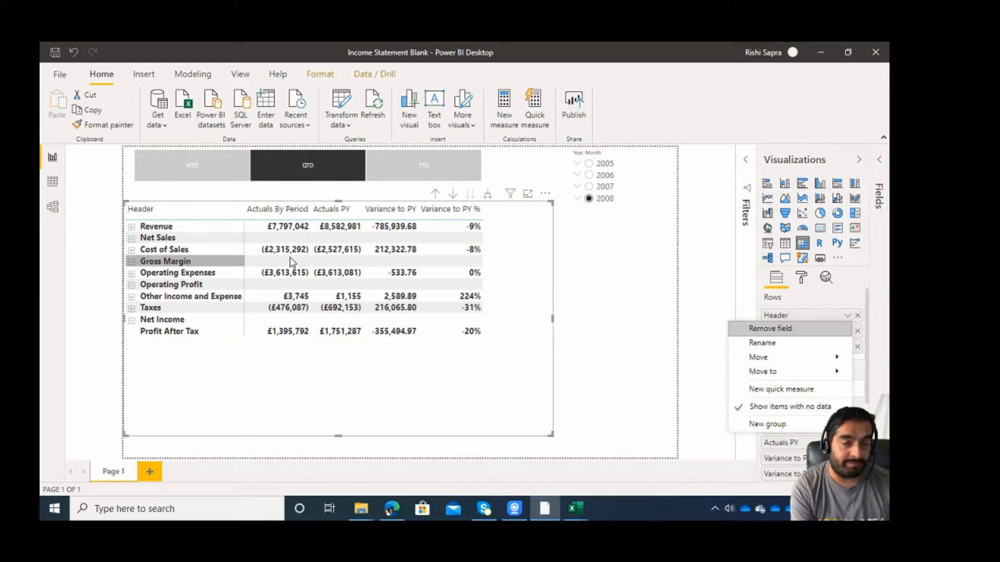
{"action": "left_click", "coordinate": [690, 298]}
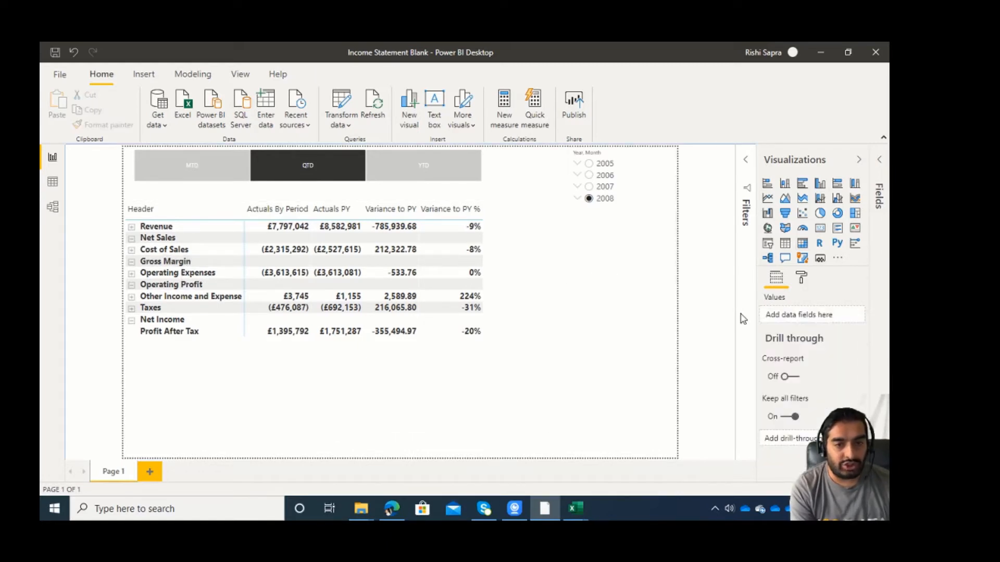
Check the Order values of the headers in the DimHeaders table and return to the report.
{"action": "left_click", "coordinate": [423, 371]}
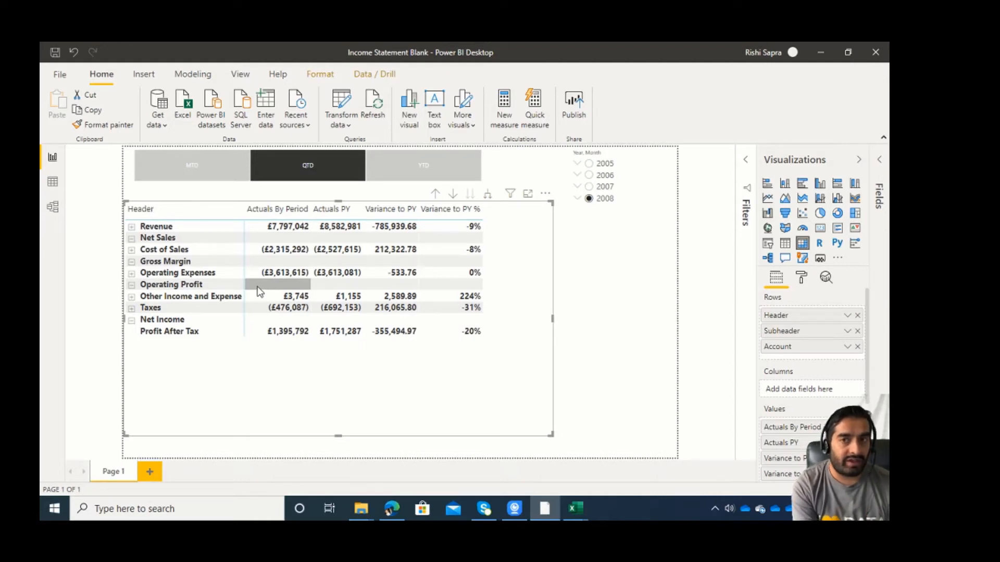
{"action": "left_click", "coordinate": [52, 184]}
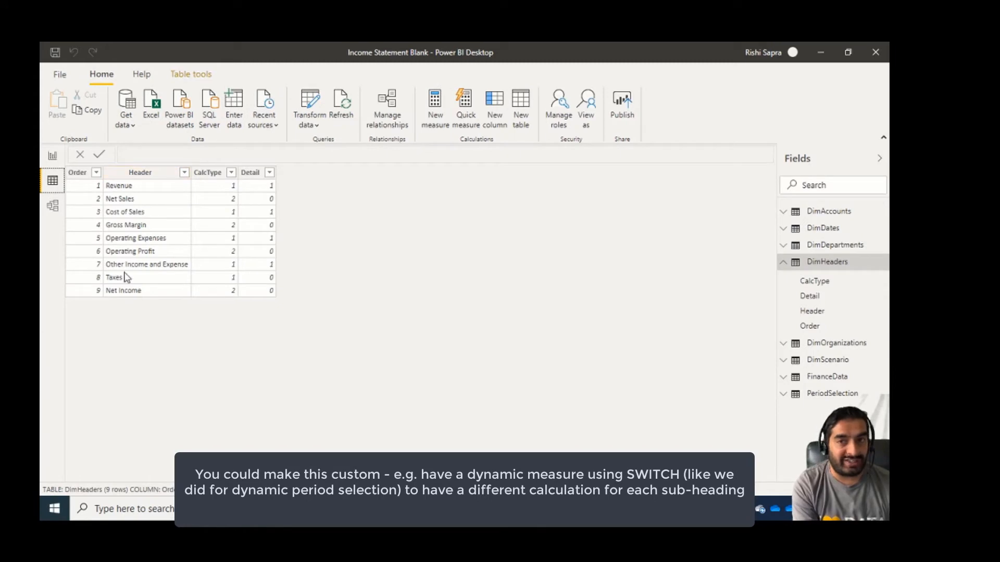
{"action": "left_click", "coordinate": [97, 263]}
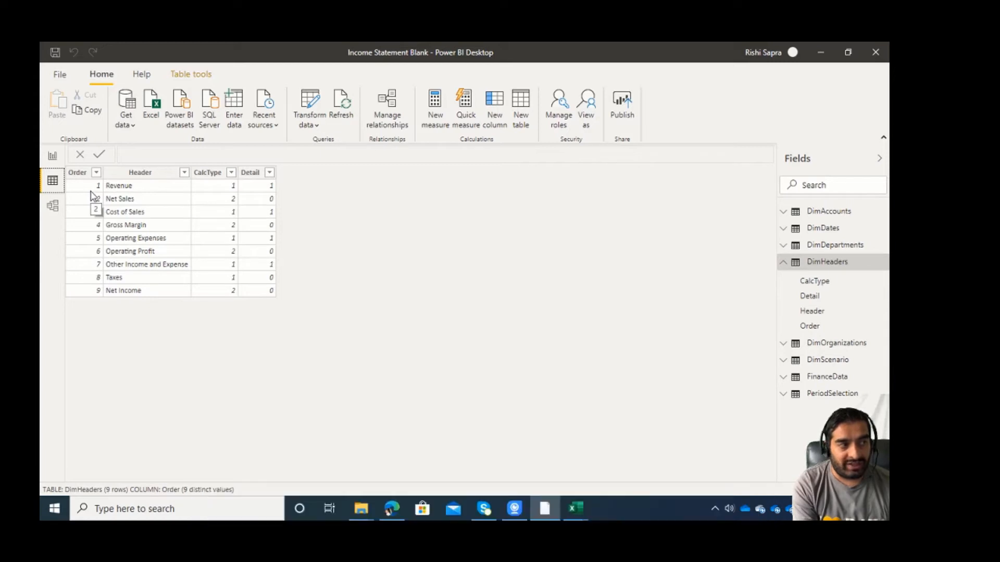
{"action": "left_click", "coordinate": [53, 156]}
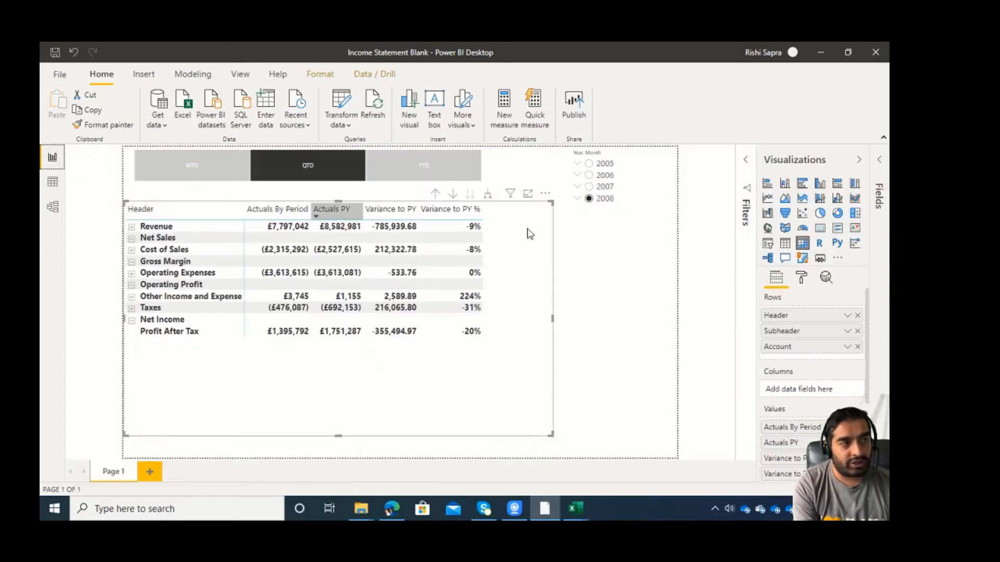
Show the model's field list again and select the income statement matrix.
{"action": "left_click", "coordinate": [879, 160]}
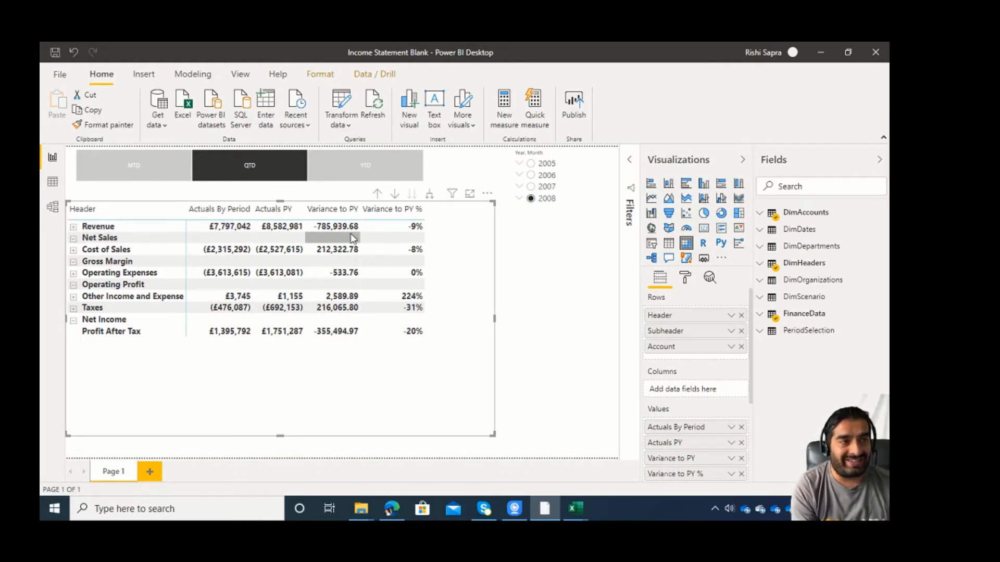
{"action": "left_click", "coordinate": [434, 170]}
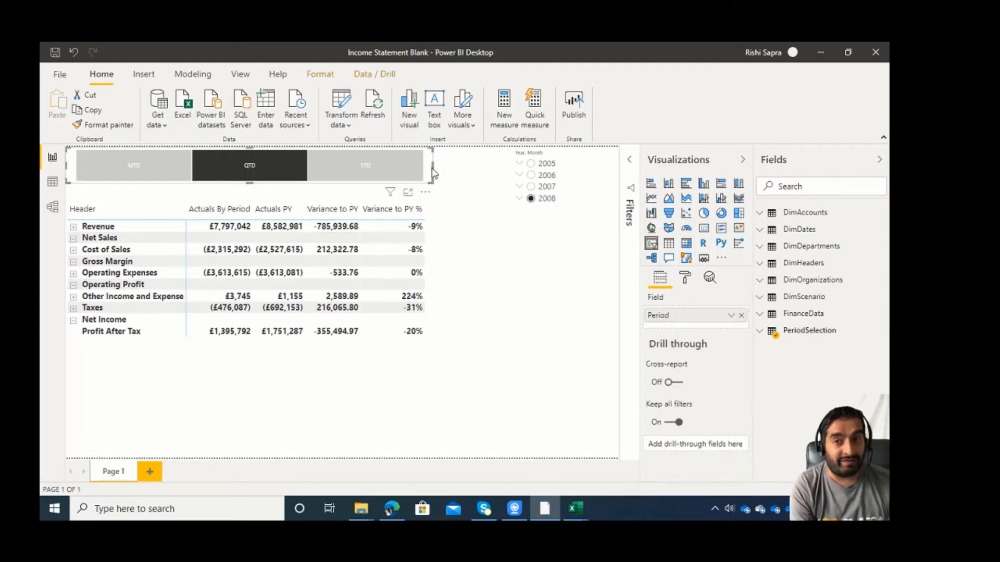
{"action": "left_click", "coordinate": [473, 344]}
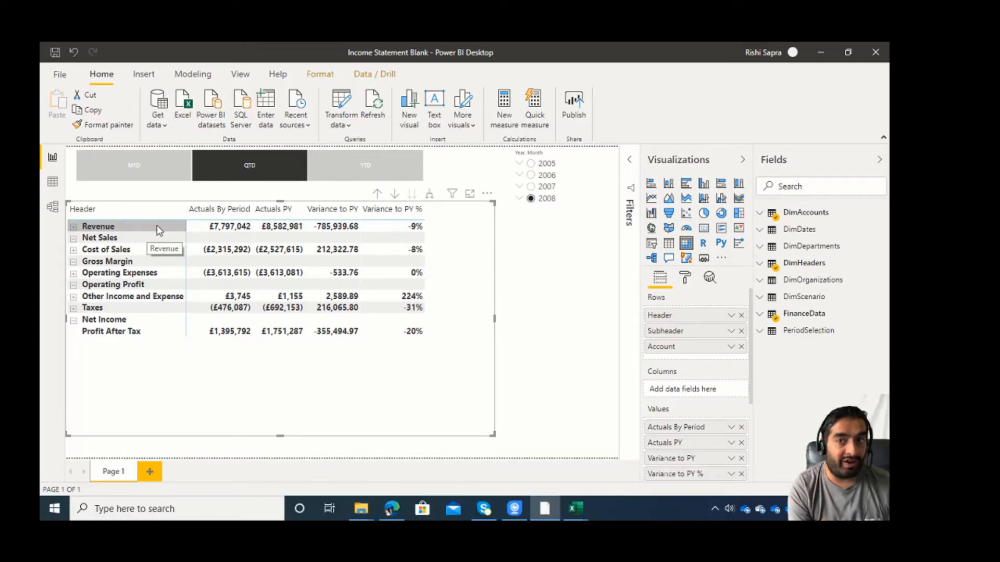
Create a new measure in the DimHeaders table named "Order For Header in Current Filter Context".
{"action": "left_click", "coordinate": [844, 269]}
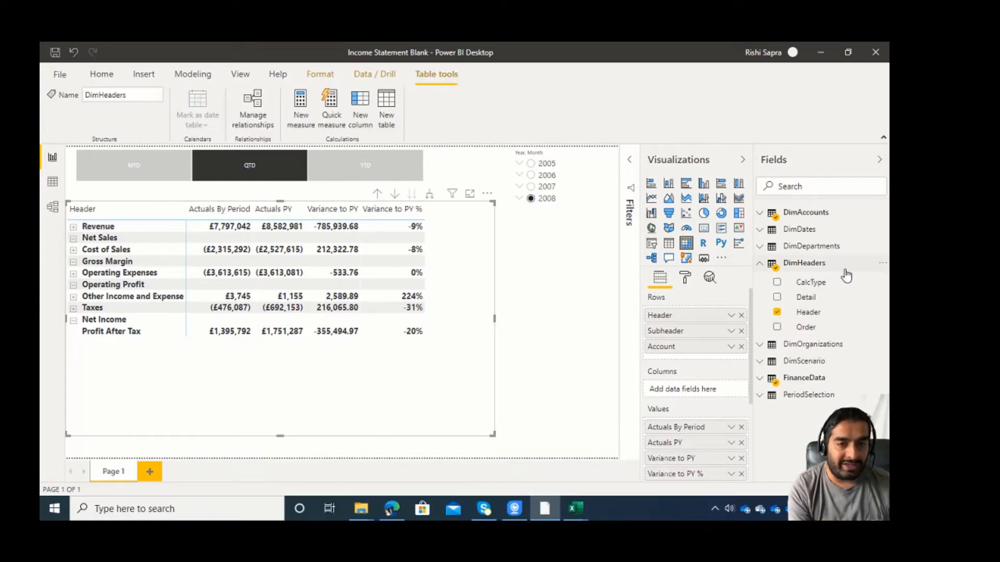
{"action": "left_click", "coordinate": [827, 328]}
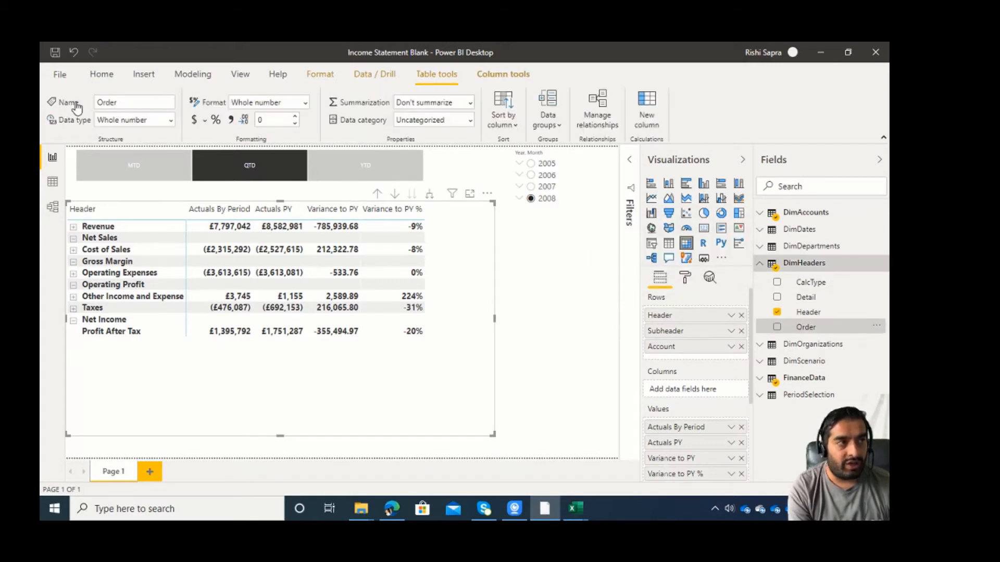
{"action": "left_click", "coordinate": [216, 79]}
{"action": "left_click", "coordinate": [114, 106]}
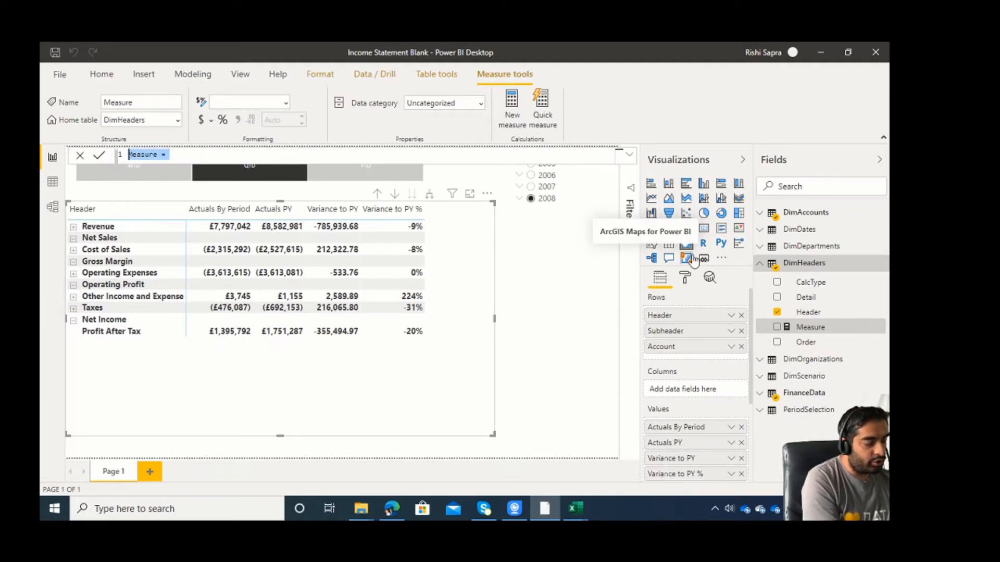
{"action": "type", "text": "T"}
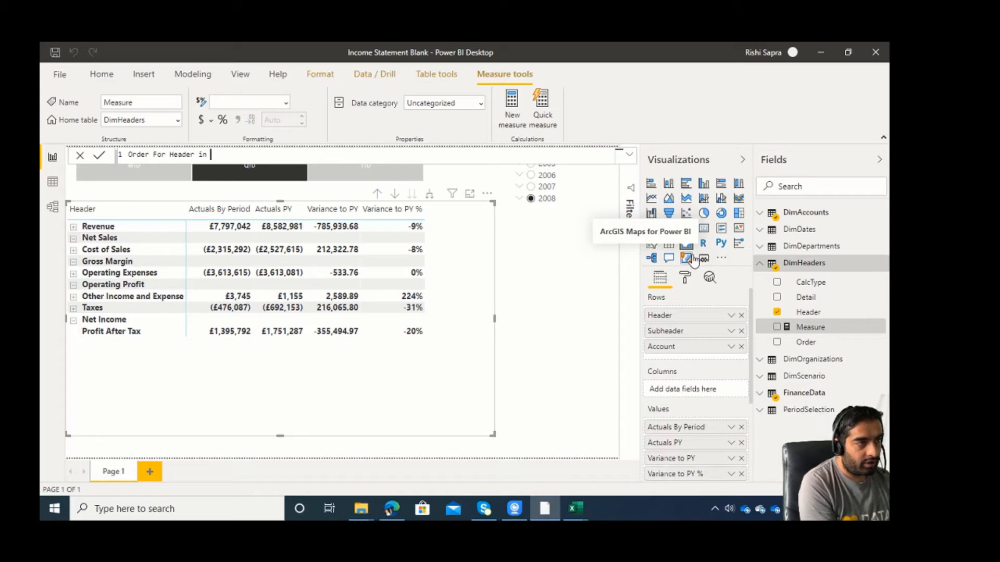
{"action": "type", "text": "ent Filter"}
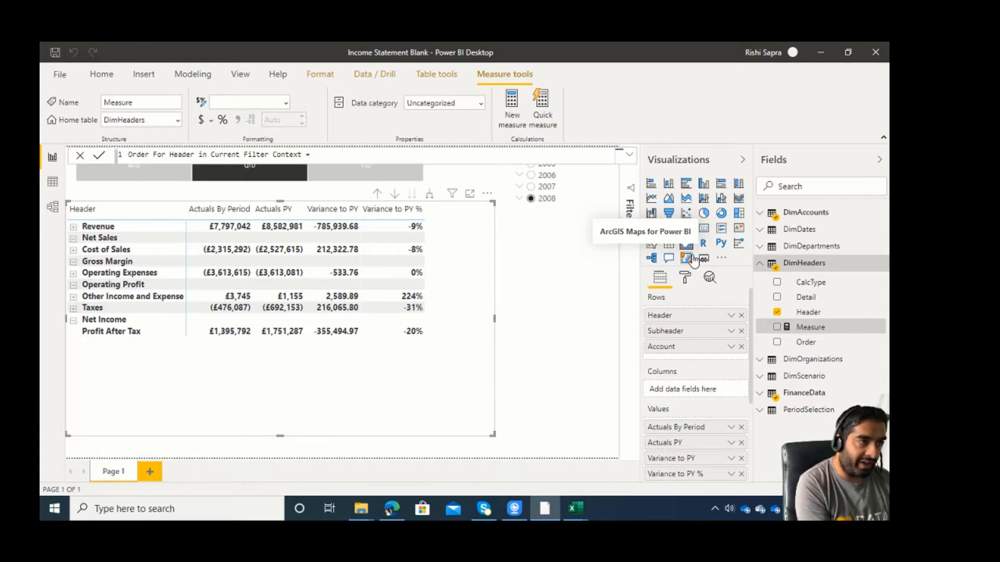
{"action": "type", "text": "Context = sele"}
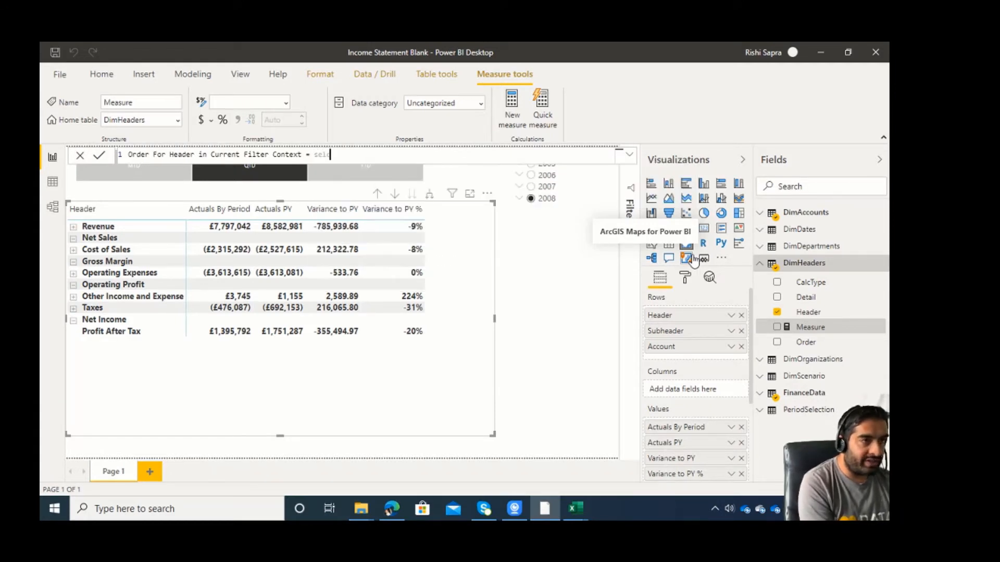
Define the header order measure as SELECTEDVALUE(DimHeaders[Order]).
{"action": "key", "text": "BackSpace"}
{"action": "key", "text": "BackSpace"}
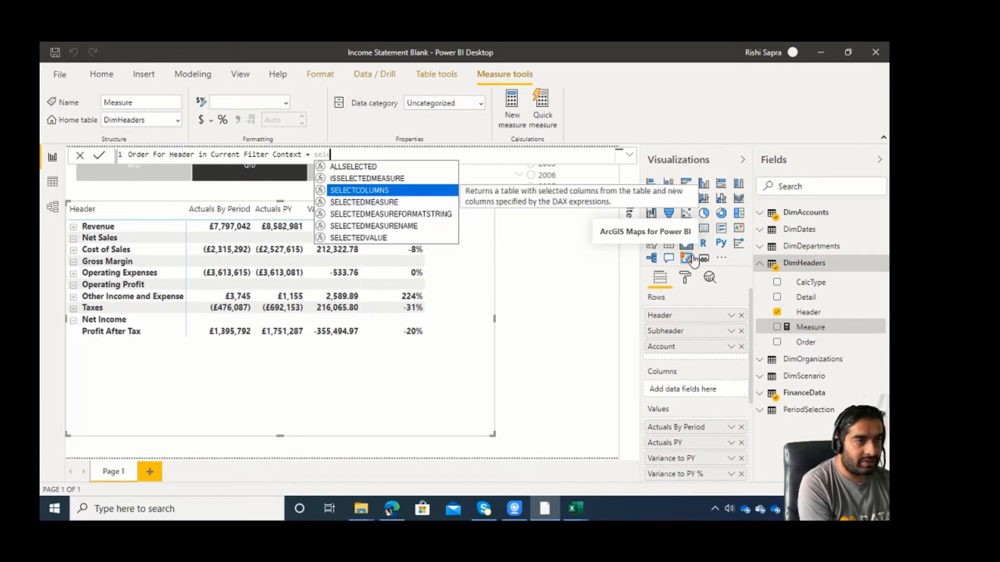
{"action": "key", "text": "Down"}
{"action": "key", "text": "Down"}
{"action": "key", "text": "Down"}
{"action": "key", "text": "Down"}
{"action": "key", "text": "Tab"}
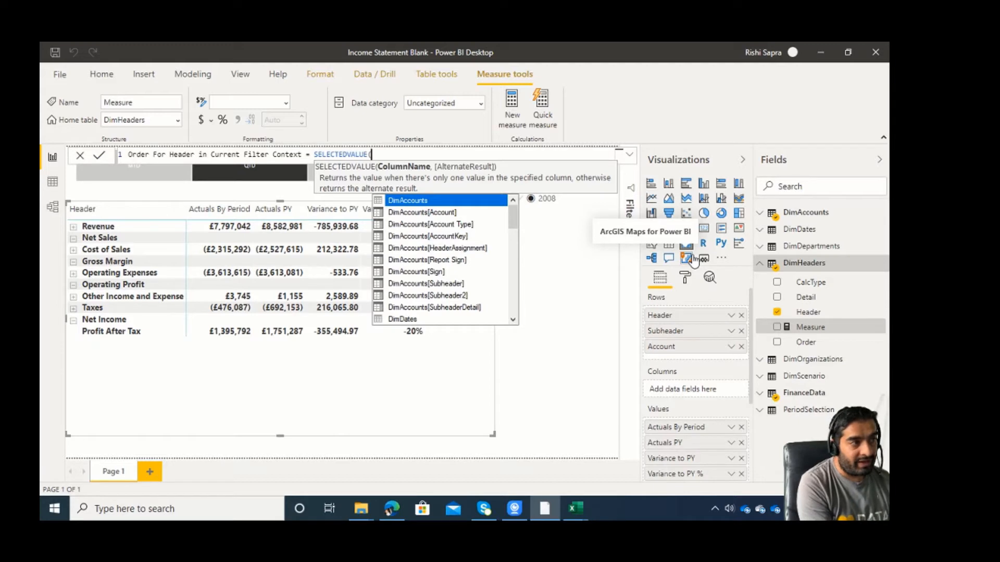
{"action": "type", "text": "dimh"}
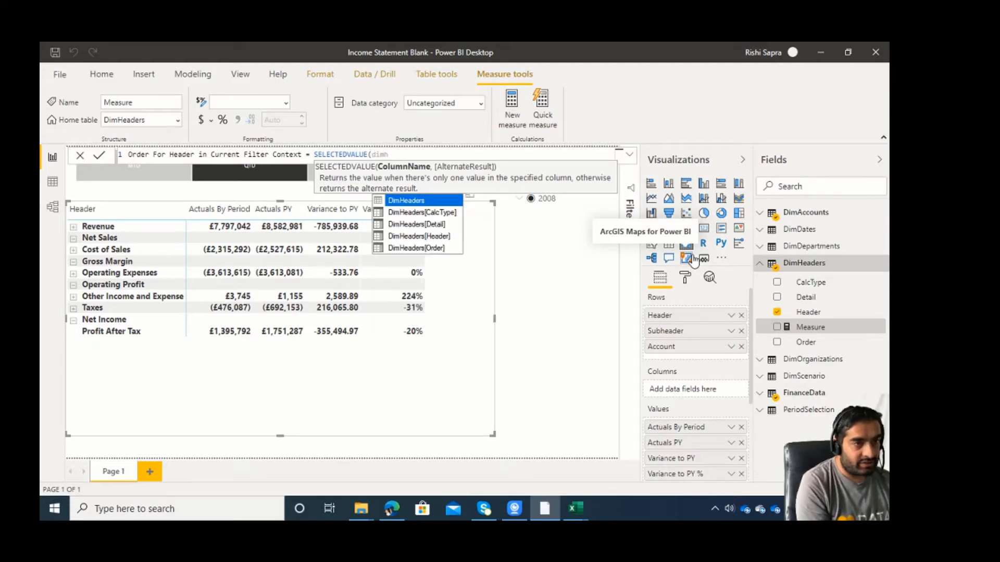
{"action": "key", "text": "Down"}
{"action": "key", "text": "Down"}
{"action": "key", "text": "Down"}
{"action": "key", "text": "Down"}
{"action": "key", "text": "Tab"}
{"action": "type", "text": ")"}
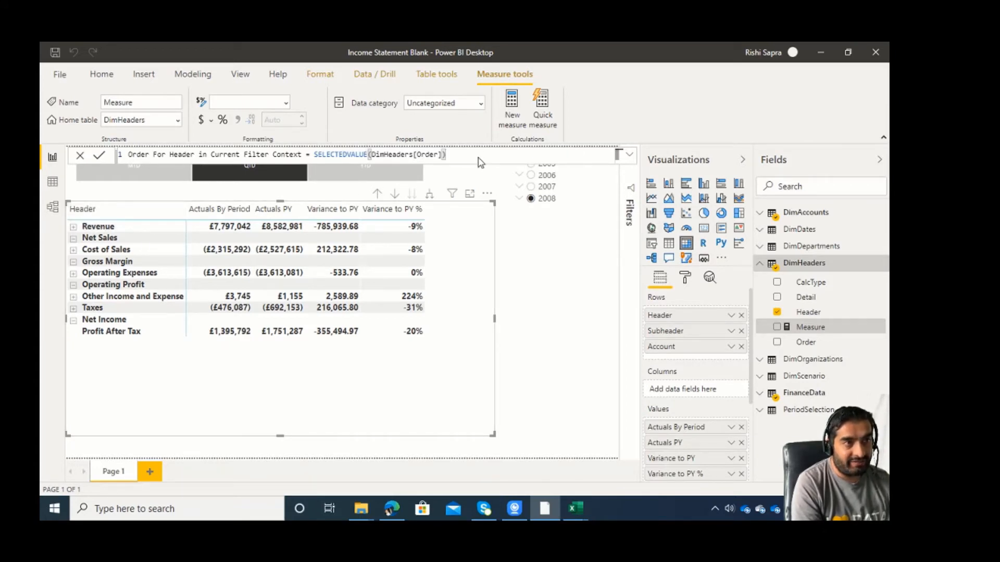
{"action": "key", "text": "Return"}
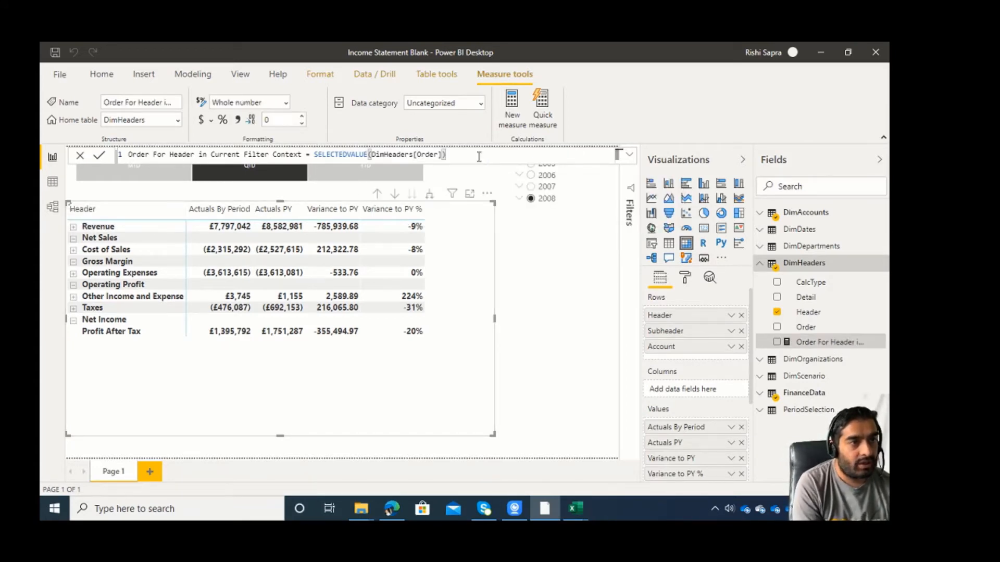
Add the header order measure as the matrix's first value and collapse all expanded header rows.
{"action": "left_click_drag", "start_coordinate": [820, 342], "coordinate": [727, 431]}
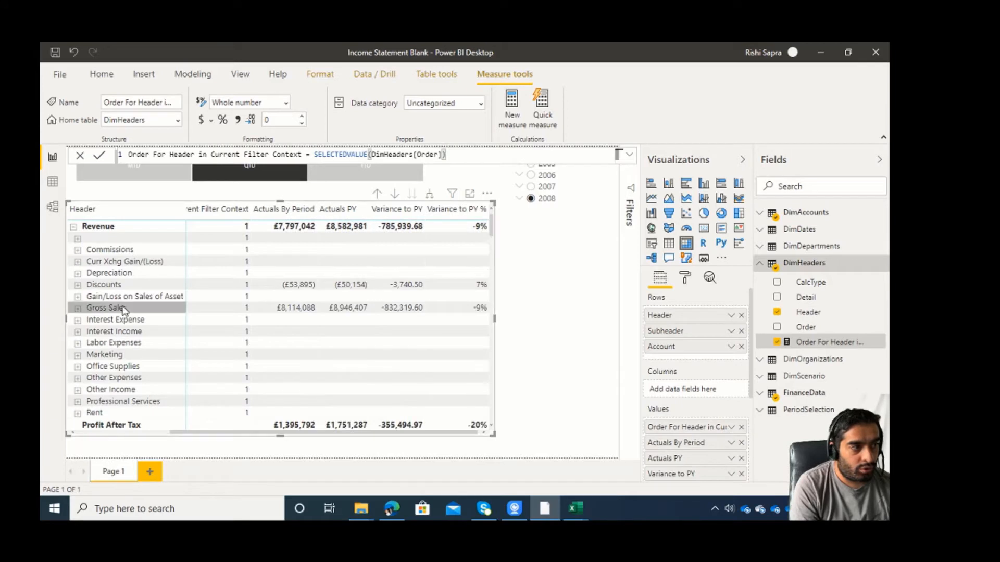
{"action": "left_click", "coordinate": [73, 228]}
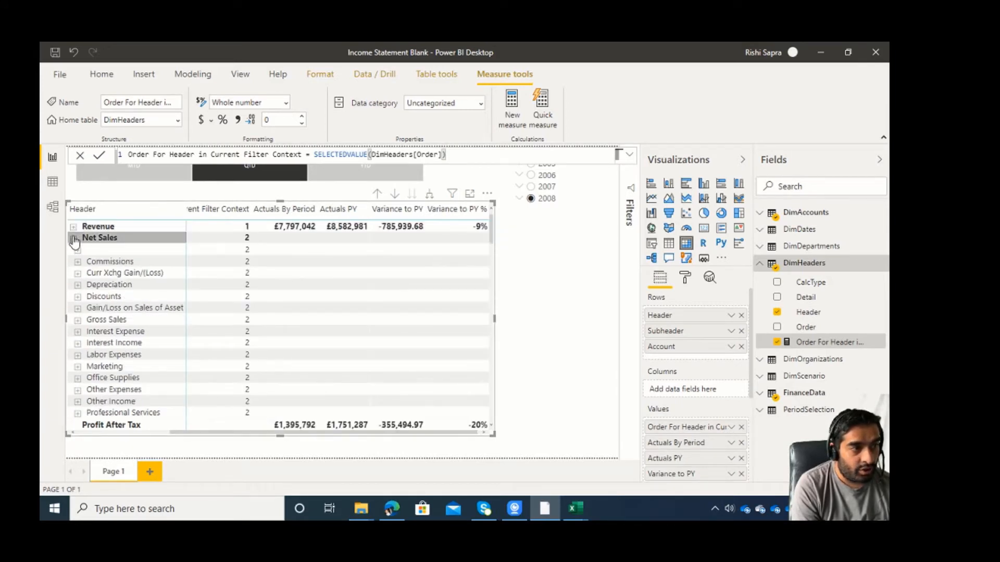
{"action": "left_click", "coordinate": [73, 238]}
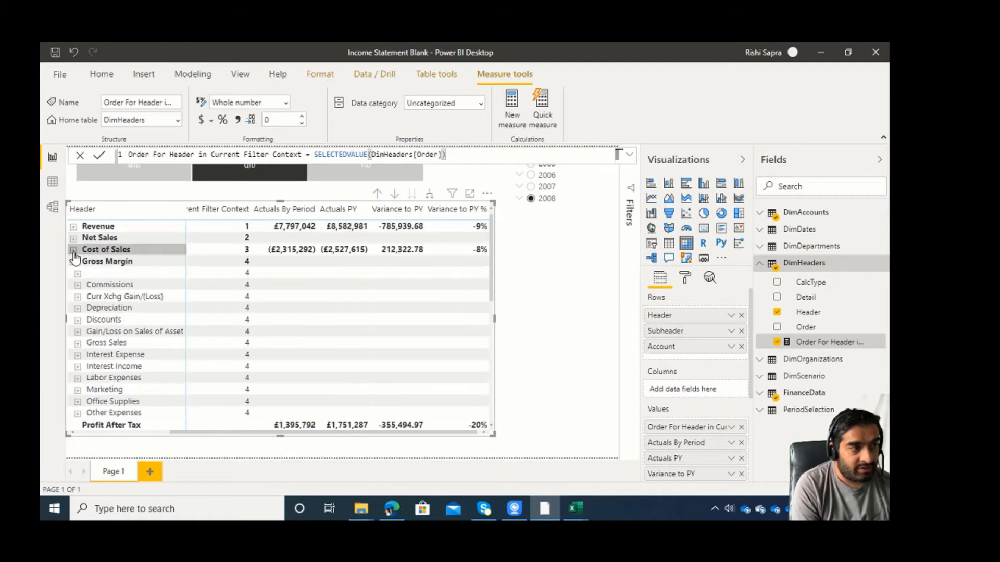
{"action": "left_click", "coordinate": [73, 250]}
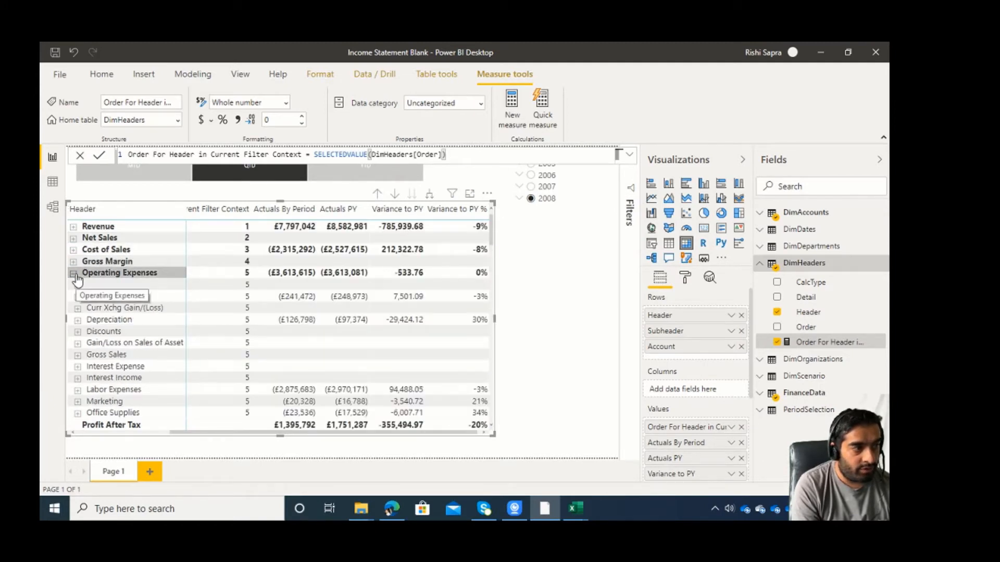
{"action": "left_click", "coordinate": [74, 274]}
{"action": "left_click", "coordinate": [74, 284]}
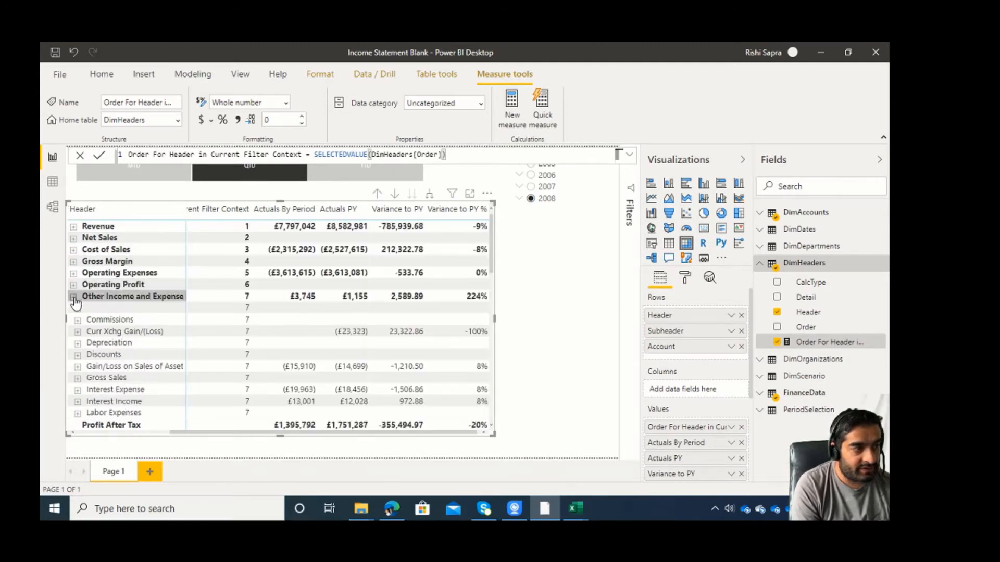
{"action": "left_click", "coordinate": [74, 297]}
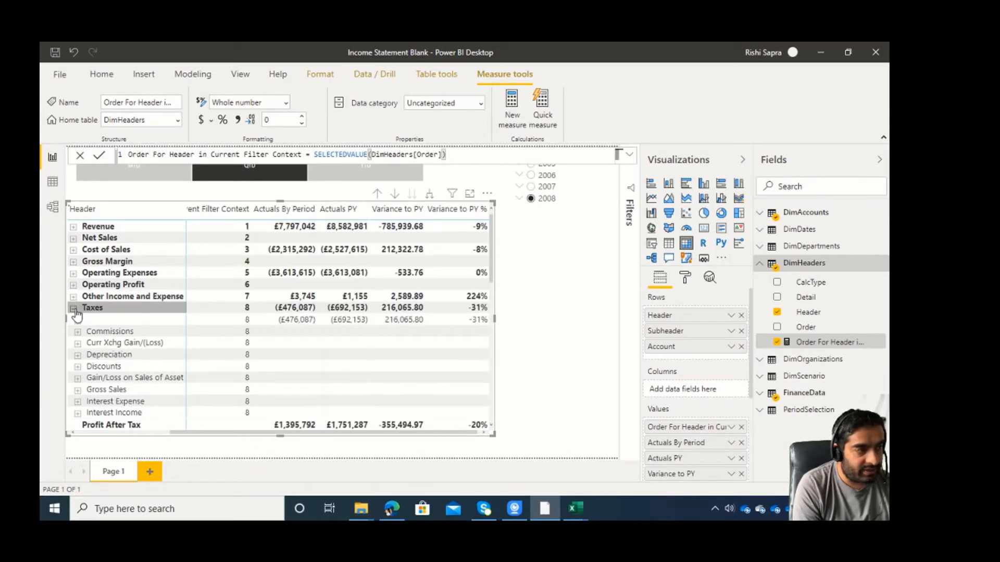
{"action": "left_click", "coordinate": [73, 307]}
{"action": "left_click", "coordinate": [74, 320]}
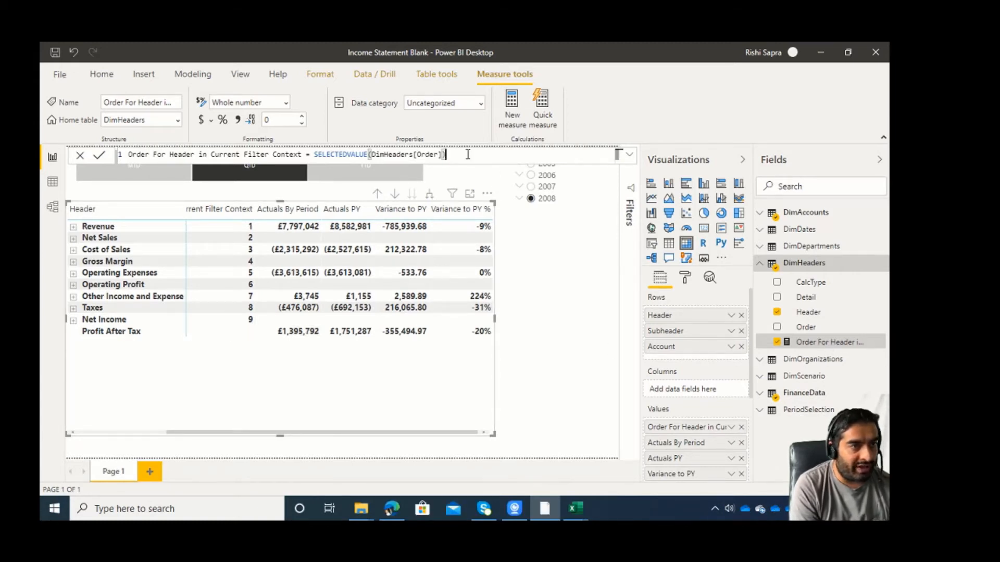
Give SELECTEDVALUE in the header order measure the alternate result MAX(DimHeaders[Order]).
{"action": "key", "text": "BackSpace"}
{"action": "type", "text": ","}
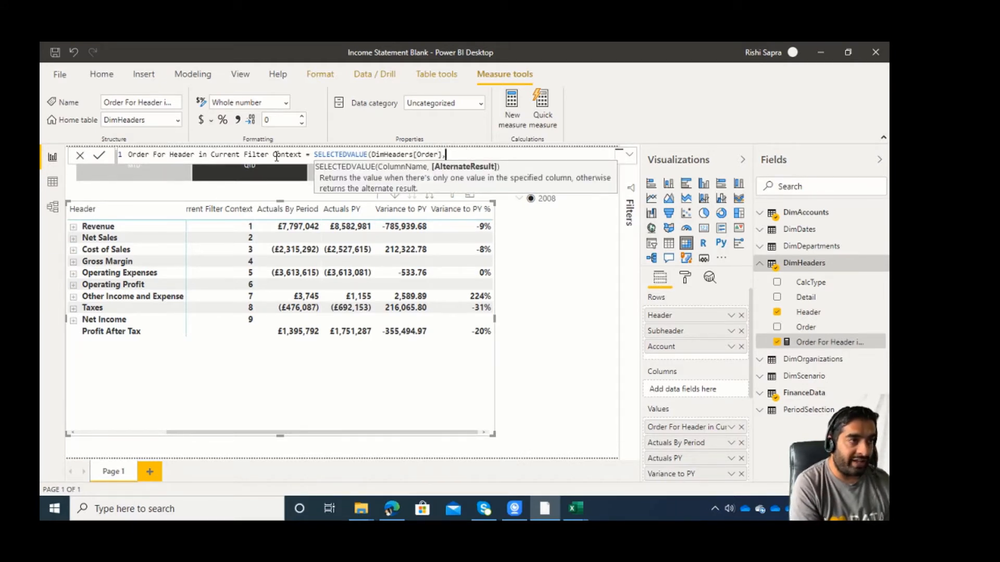
{"action": "type", "text": "MAX("}
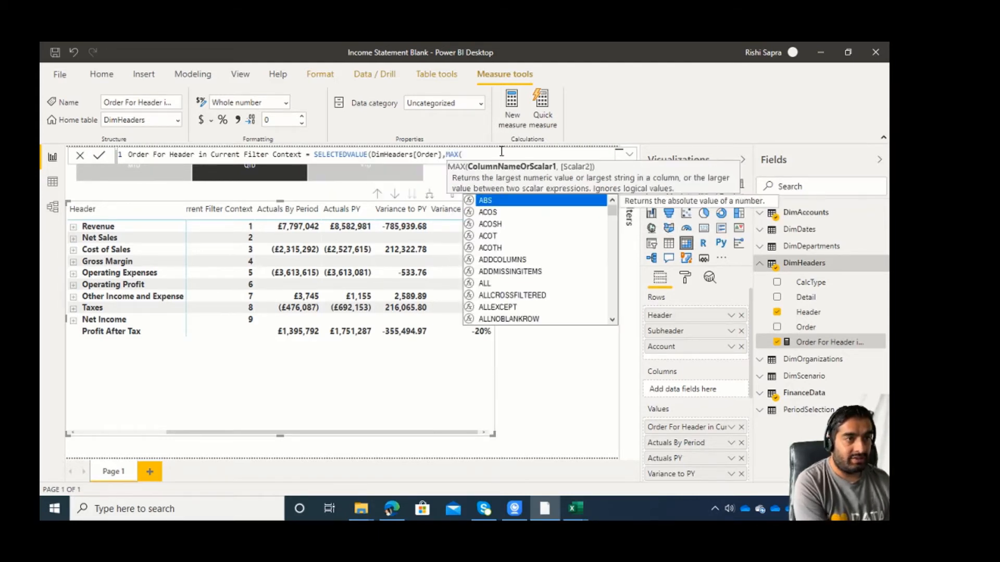
{"action": "type", "text": "dimH"}
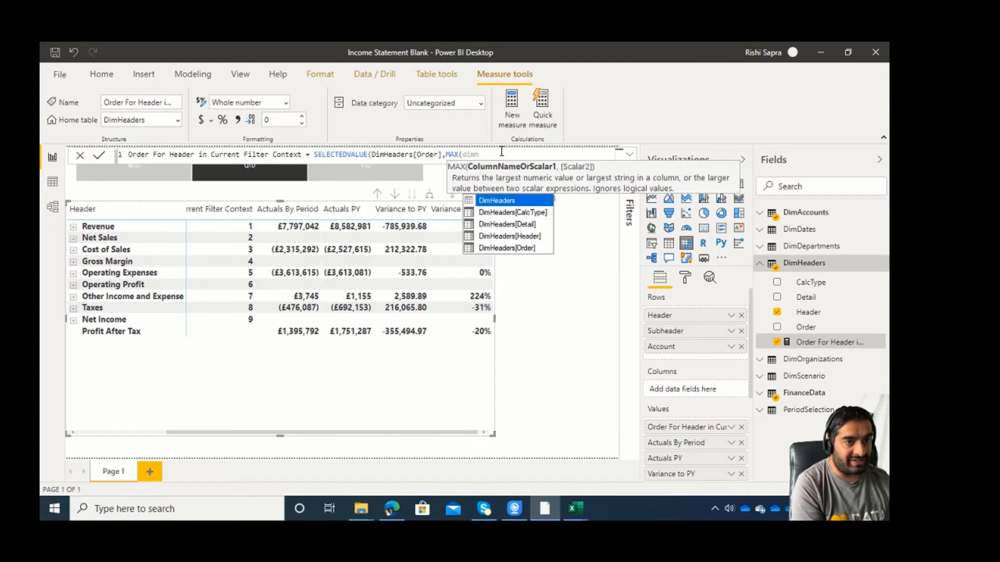
{"action": "key", "text": "Down"}
{"action": "key", "text": "Down"}
{"action": "key", "text": "Down"}
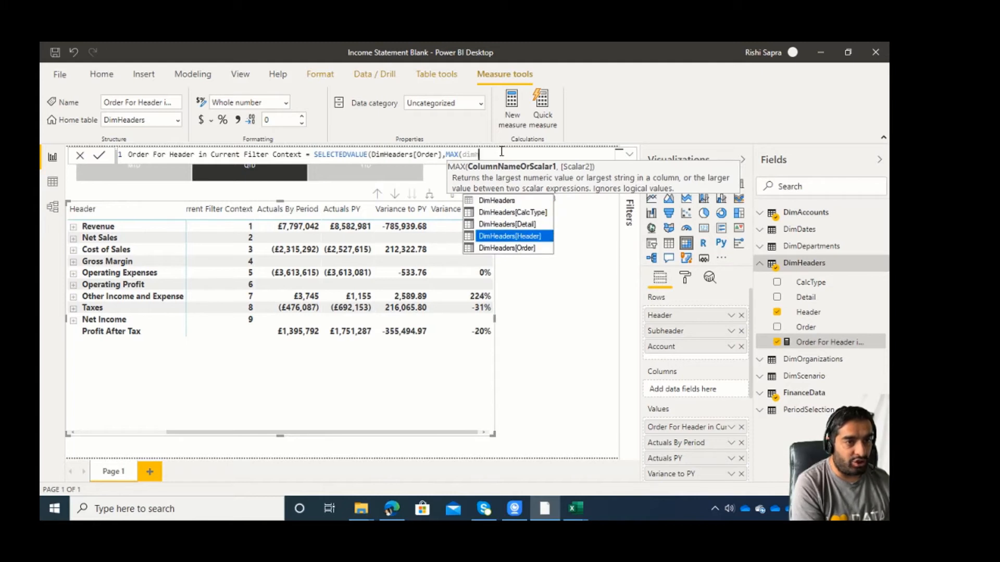
{"action": "double_click", "coordinate": [373, 156]}
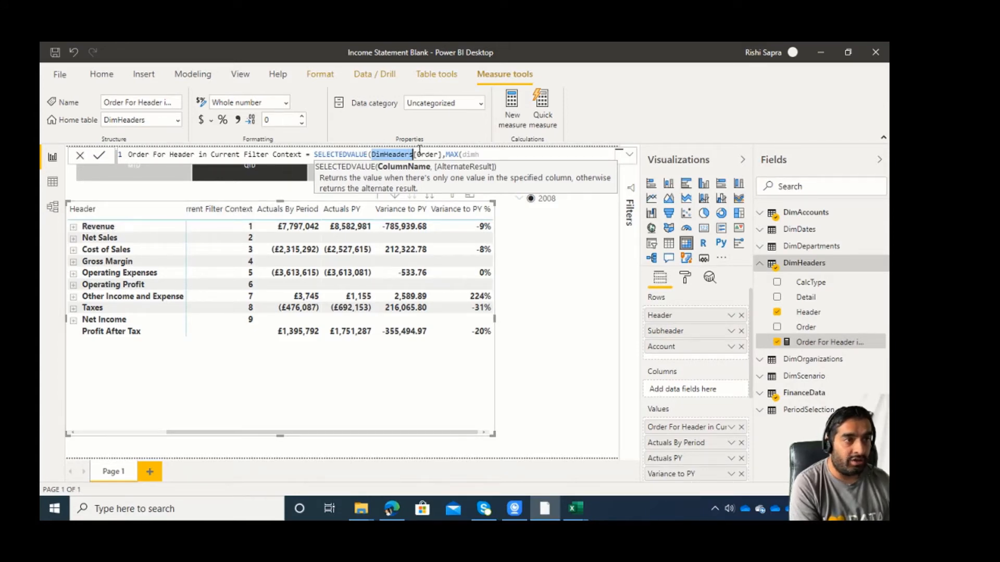
{"action": "left_click", "coordinate": [372, 155]}
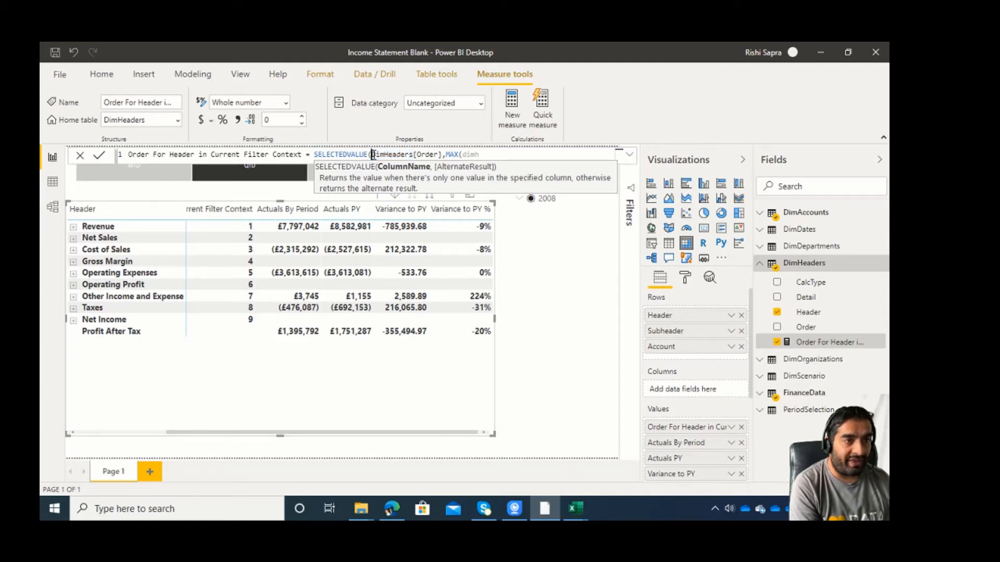
{"action": "left_click", "coordinate": [506, 155]}
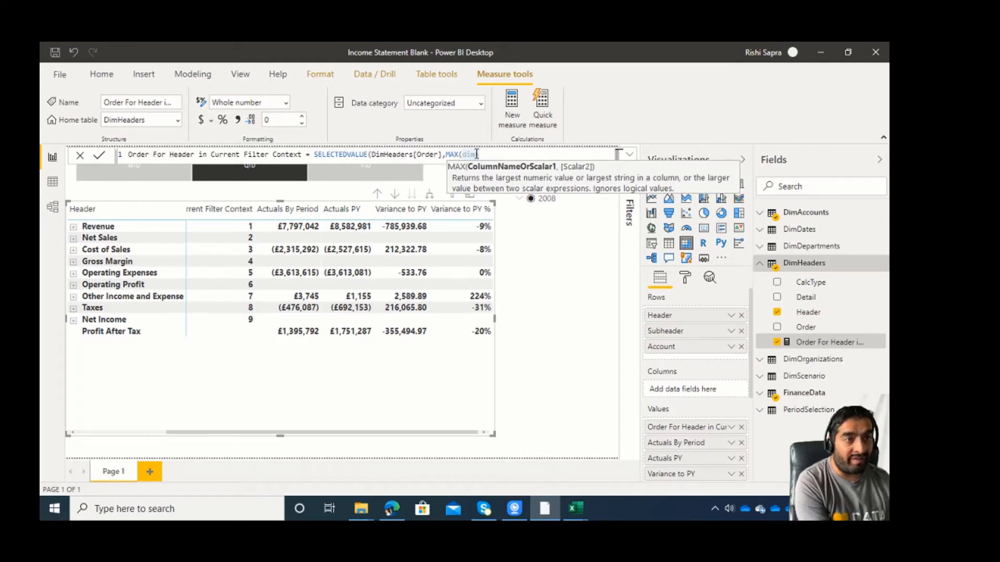
{"action": "key", "text": "BackSpace"}
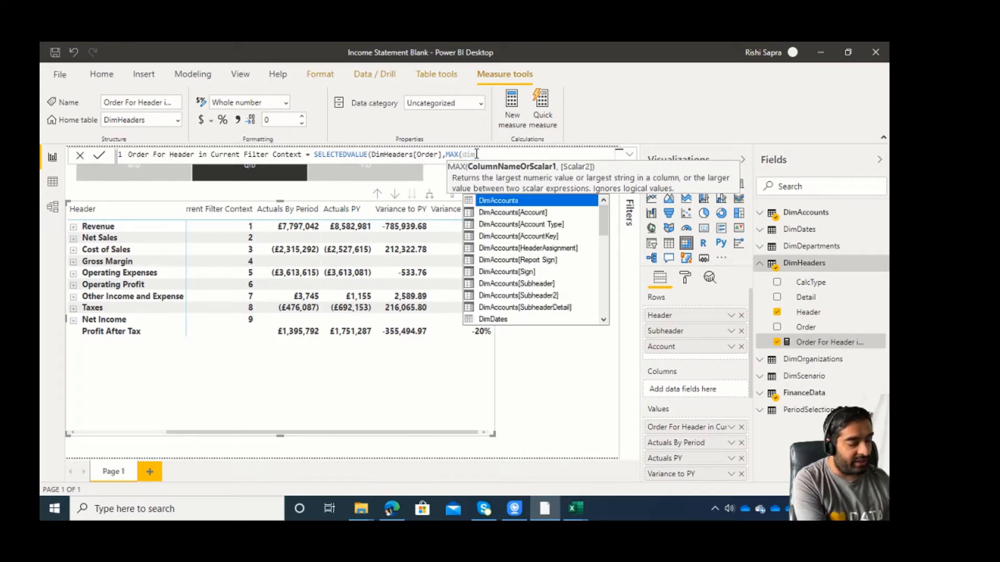
{"action": "type", "text": "head"}
{"action": "key", "text": "Down"}
{"action": "key", "text": "Down"}
{"action": "key", "text": "Down"}
{"action": "key", "text": "Down"}
{"action": "key", "text": "Tab"}
{"action": "type", "text": "))"}
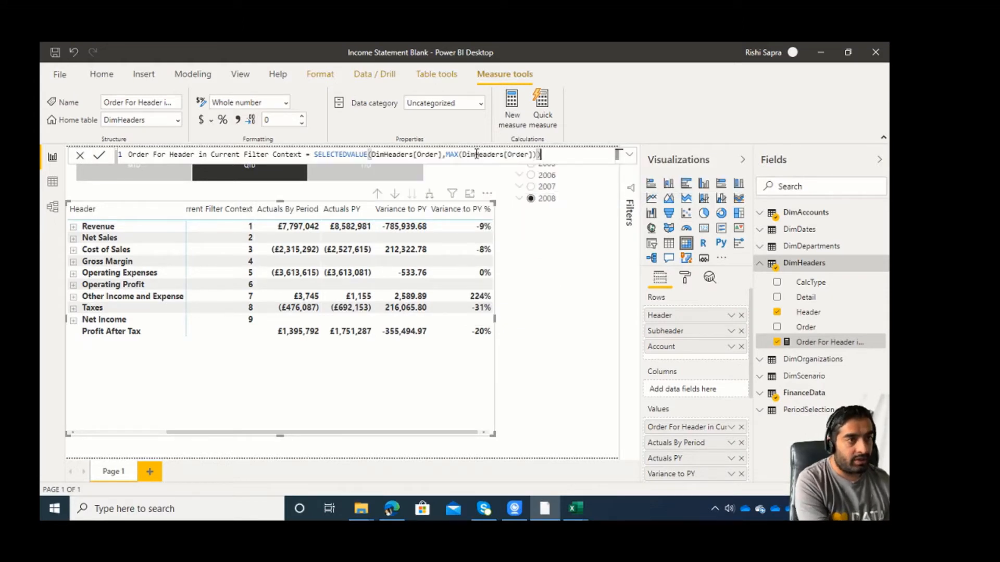
{"action": "key", "text": "Return"}
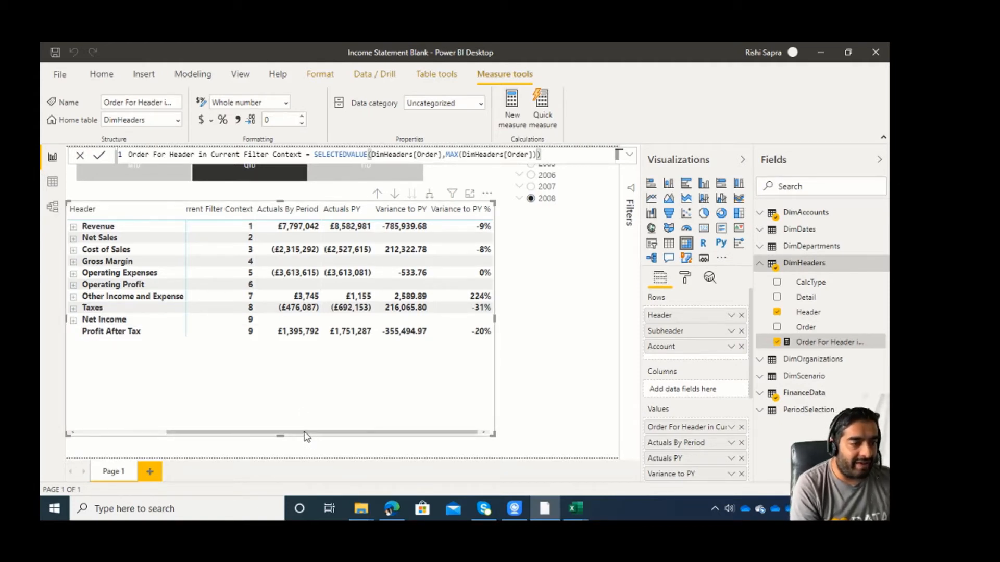
{"action": "left_click_drag", "start_coordinate": [311, 436], "coordinate": [178, 431]}
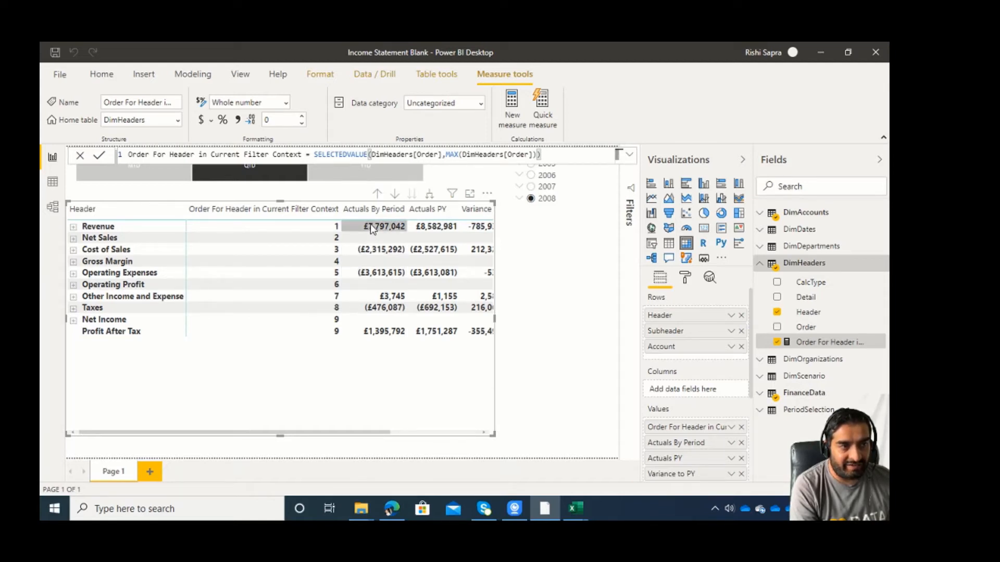
Create a new measure in the DimHeaders table named "Actuals By Period Running Total".
{"action": "left_click", "coordinate": [52, 182]}
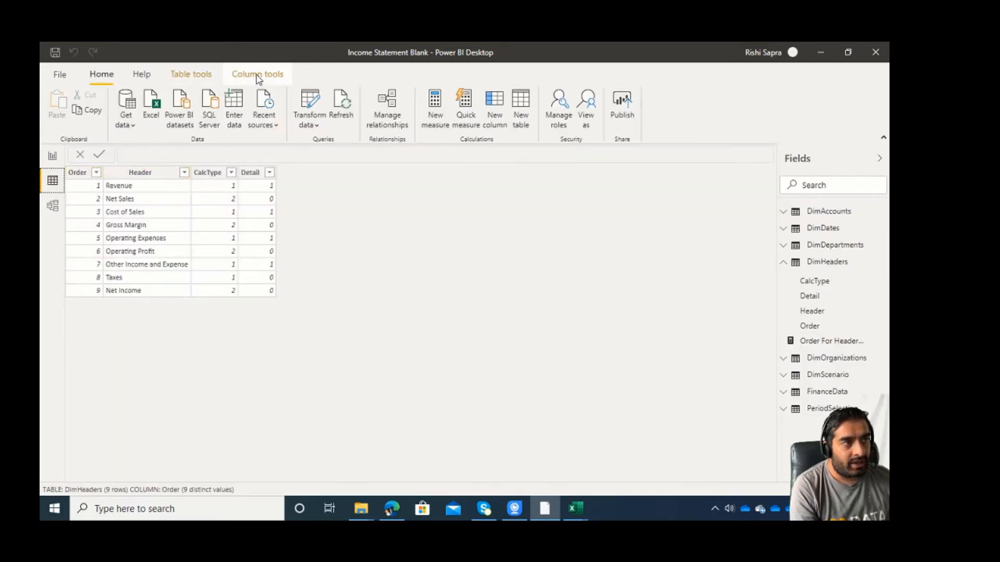
{"action": "left_click", "coordinate": [258, 74]}
{"action": "left_click", "coordinate": [101, 74]}
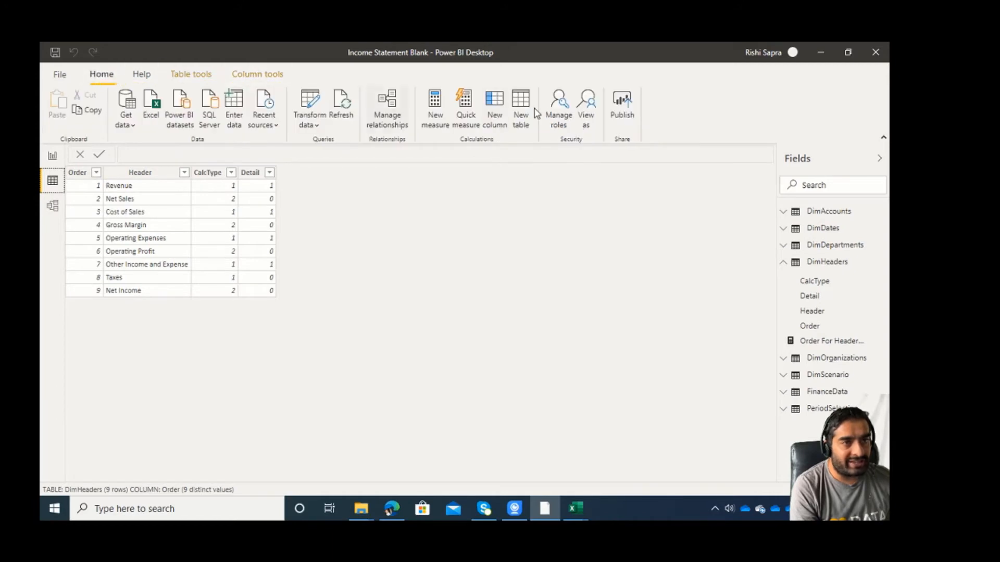
{"action": "left_click", "coordinate": [433, 107]}
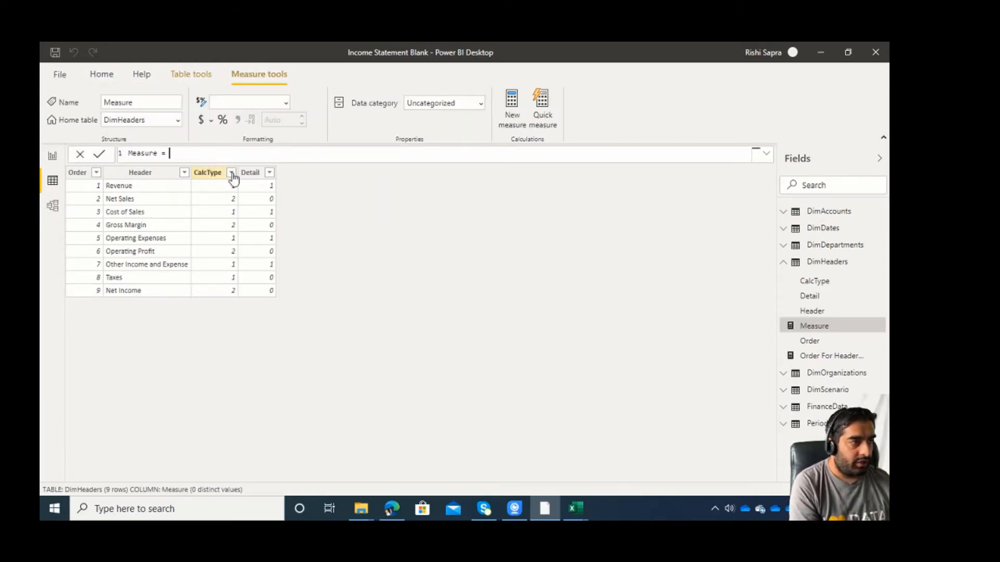
{"action": "left_click_drag", "start_coordinate": [182, 152], "coordinate": [68, 159]}
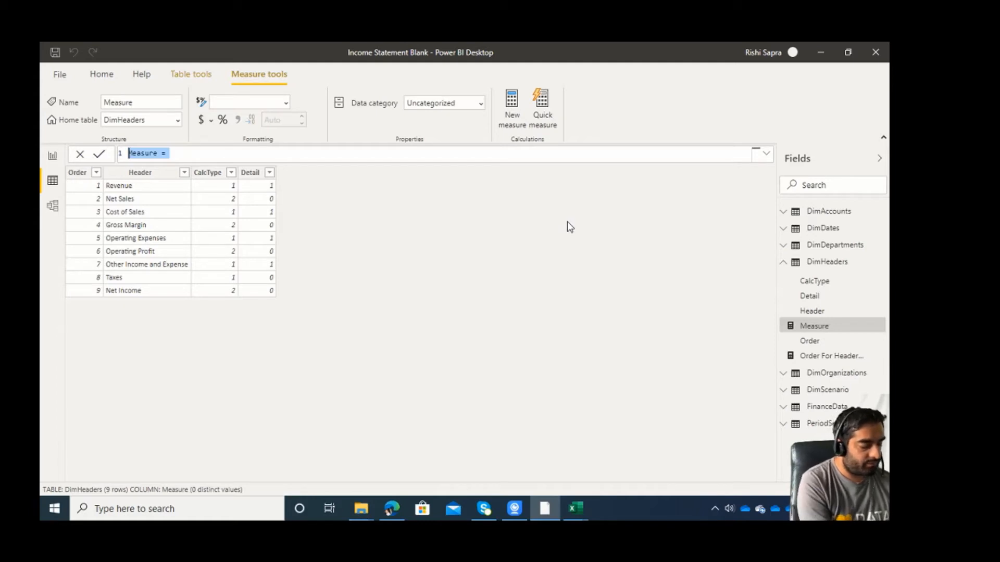
{"action": "type", "text": "Tct"}
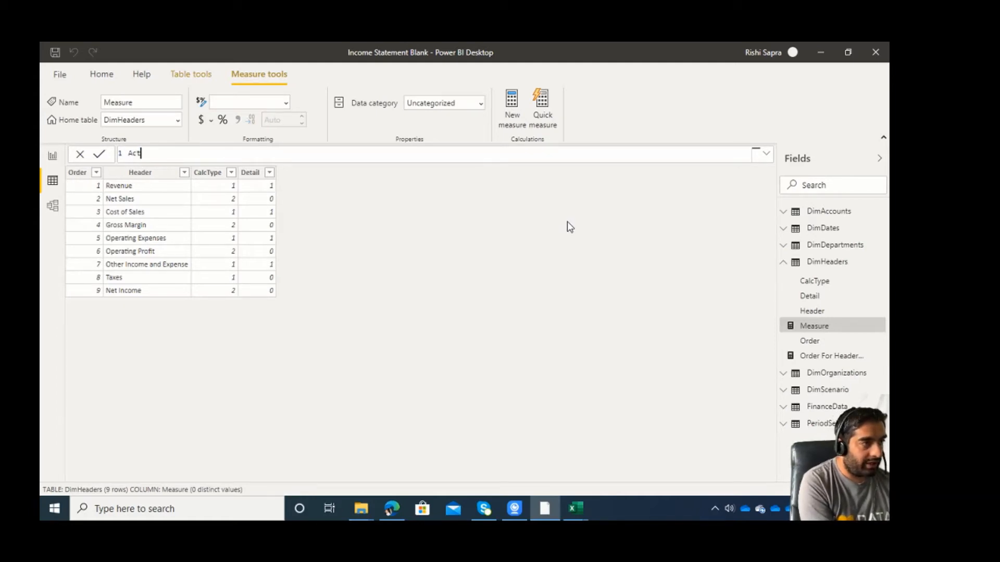
{"action": "type", "text": "uals By Period R"}
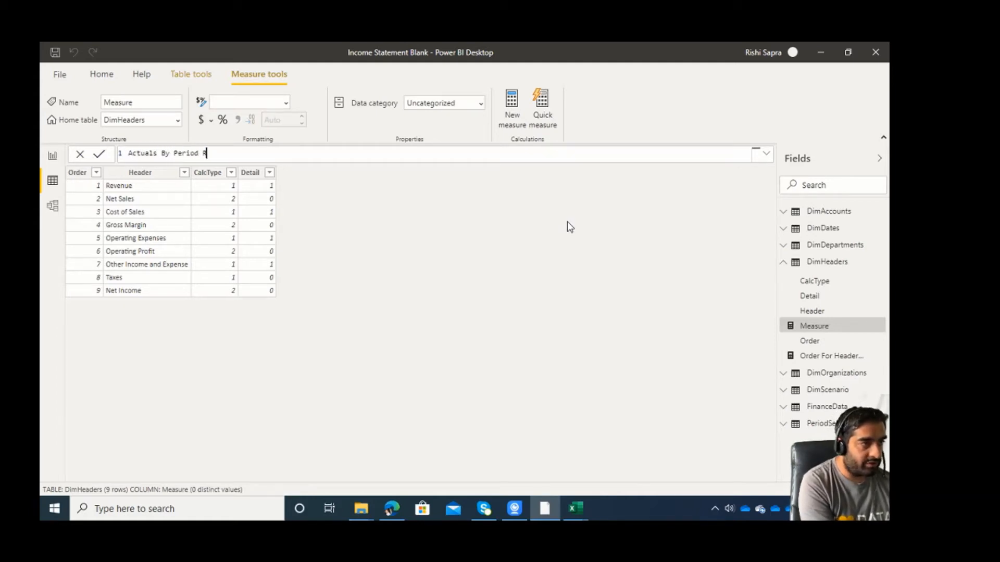
{"action": "type", "text": "unning Total ="}
Declare a variable named CurrentHeaderOrderNo on the second line of the running total measure.
{"action": "key", "text": "shift+Return"}
{"action": "key", "text": "shift+Return"}
{"action": "key", "text": "shift+Return"}
{"action": "type", "text": "VAR"}
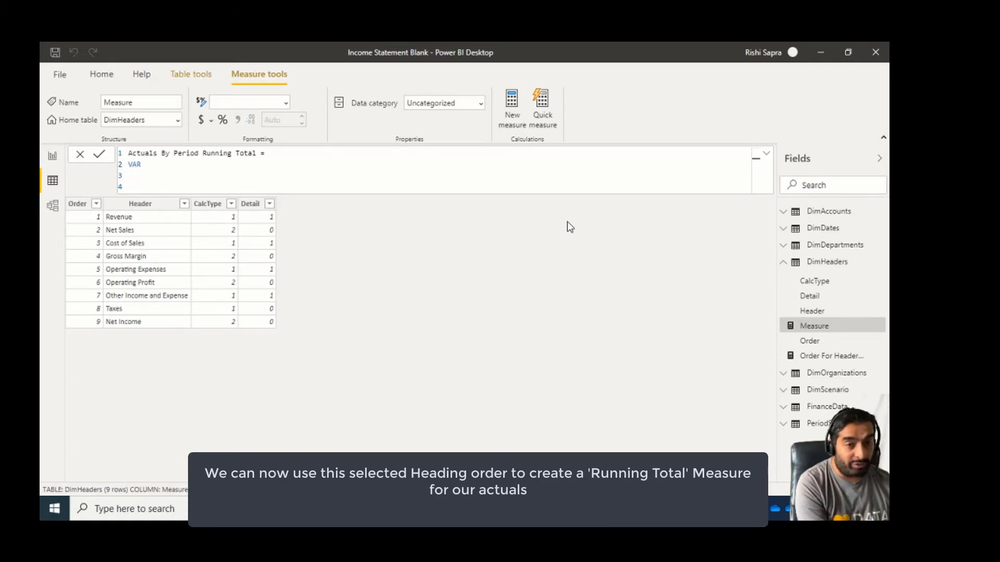
{"action": "type", "text": "Cur"}
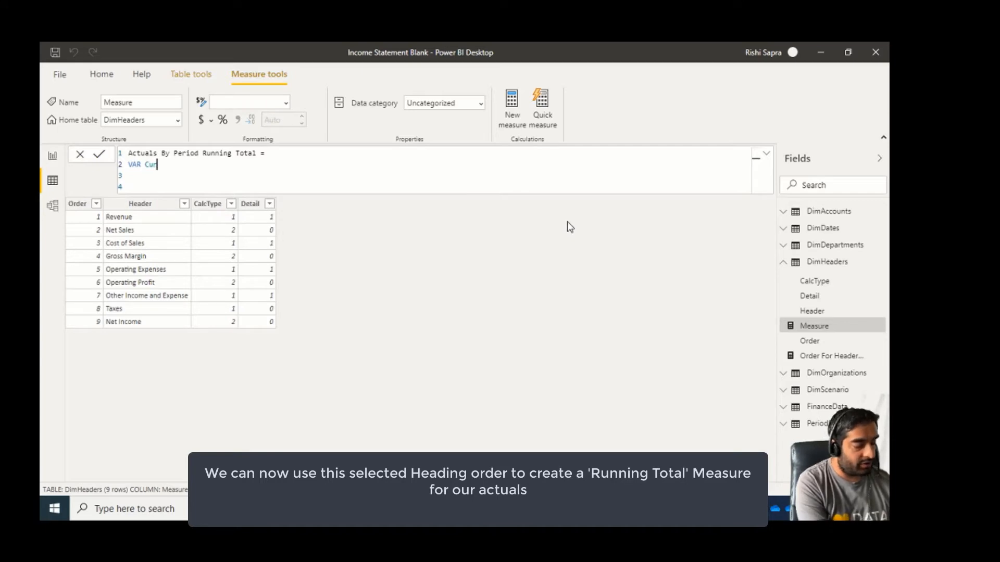
{"action": "type", "text": "rentOrderNo"}
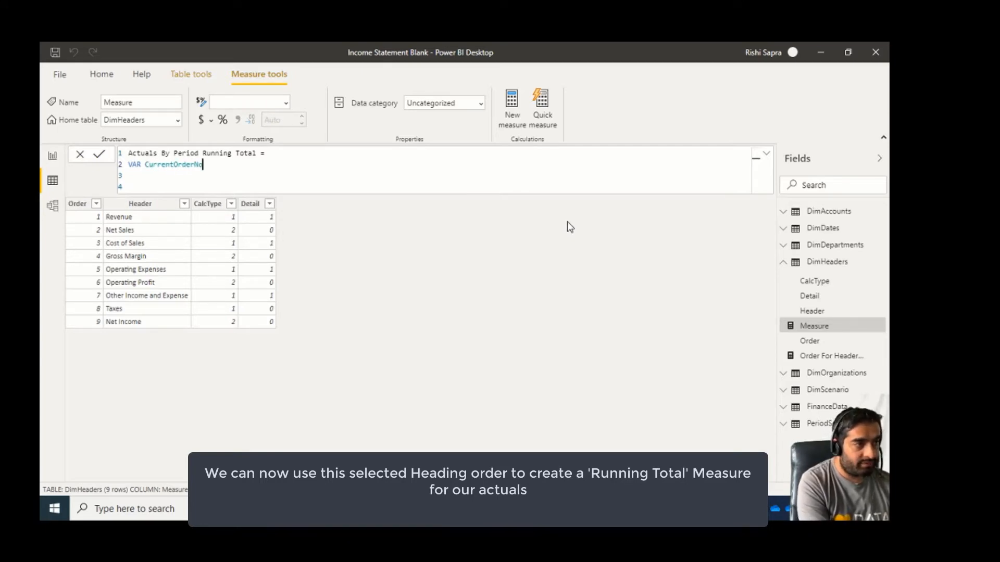
{"action": "key", "text": "Left"}
{"action": "key", "text": "Left"}
{"action": "key", "text": "Left"}
{"action": "key", "text": "Left"}
{"action": "key", "text": "Left"}
{"action": "key", "text": "Left"}
{"action": "key", "text": "Left"}
{"action": "type", "text": "Header"}
{"action": "key", "text": "Down"}
{"action": "key", "text": "Down"}
{"action": "key", "text": "Up"}
{"action": "key", "text": "Up"}
{"action": "key", "text": "End"}
{"action": "type", "text": "= "}
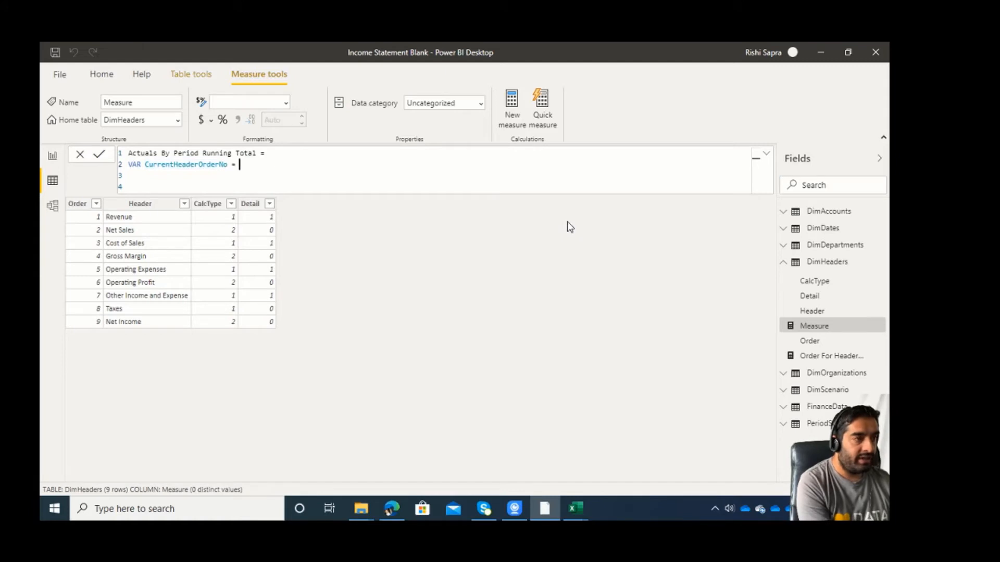
{"action": "type", "text": "["}
Assign the measure [Order For Header in Current Filter Context] to the variable CurrentHeaderOrderNo.
{"action": "key", "text": "Down"}
{"action": "key", "text": "Down"}
{"action": "key", "text": "Down"}
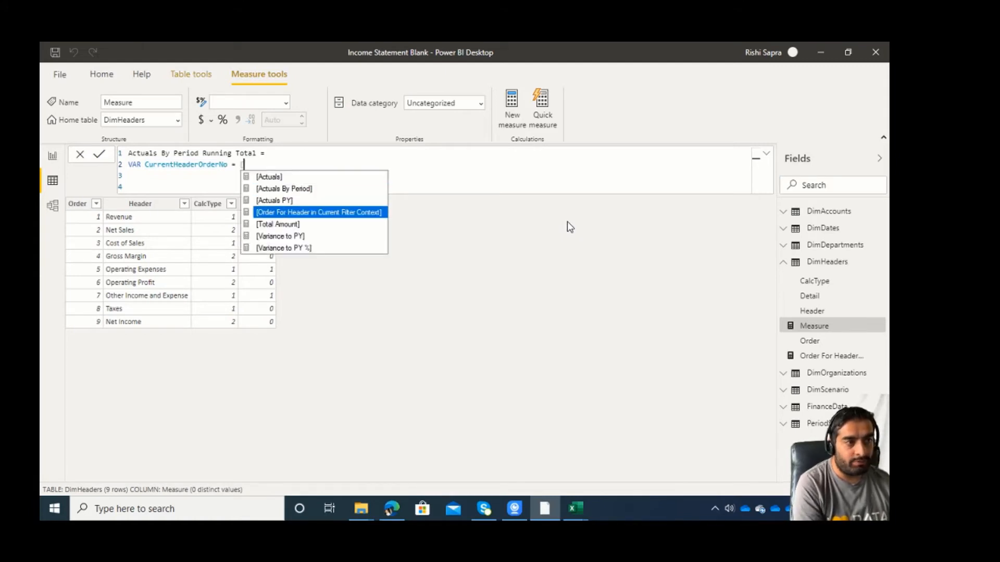
{"action": "key", "text": "Tab"}
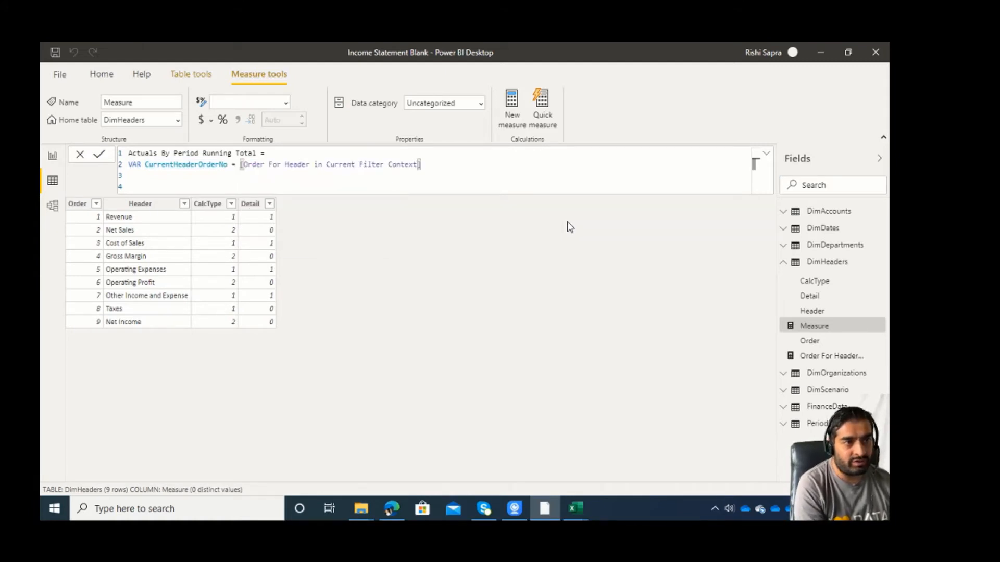
Add a RETURN section with a CALCULATE function that evaluates [Actuals By Period].
{"action": "key", "text": "shift+Return"}
{"action": "type", "text": "RETURN"}
{"action": "key", "text": "shift+Return"}
{"action": "type", "text": "CAL"}
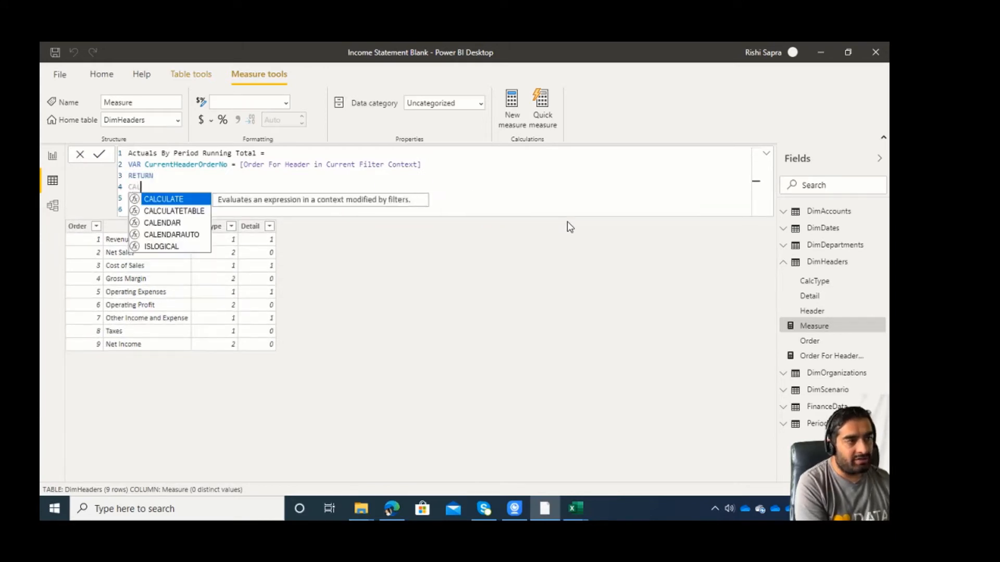
{"action": "key", "text": "Tab"}
{"action": "key", "text": "shift+Return"}
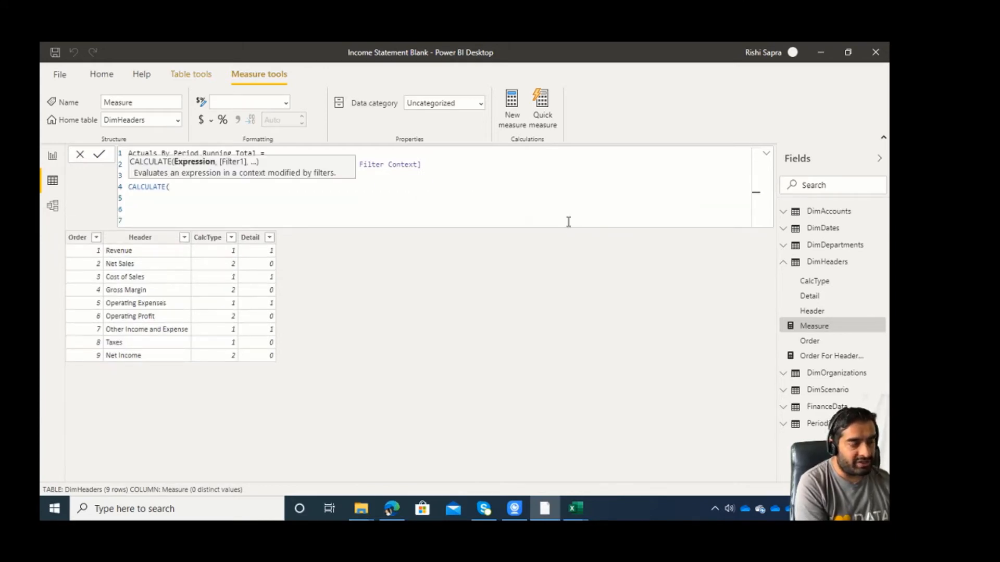
{"action": "type", "text": "[A"}
{"action": "key", "text": "Down"}
{"action": "key", "text": "Tab"}
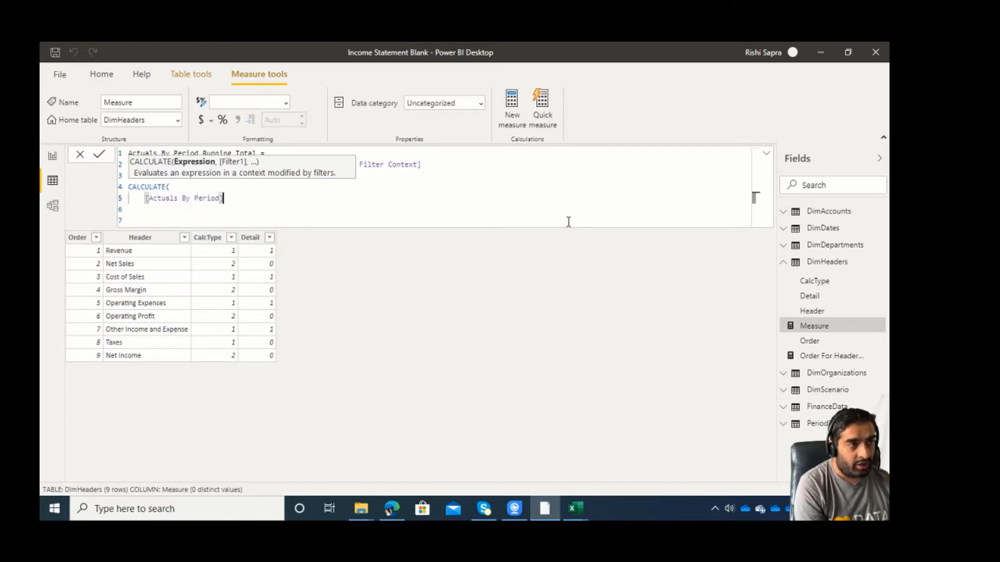
{"action": "type", "text": ","}
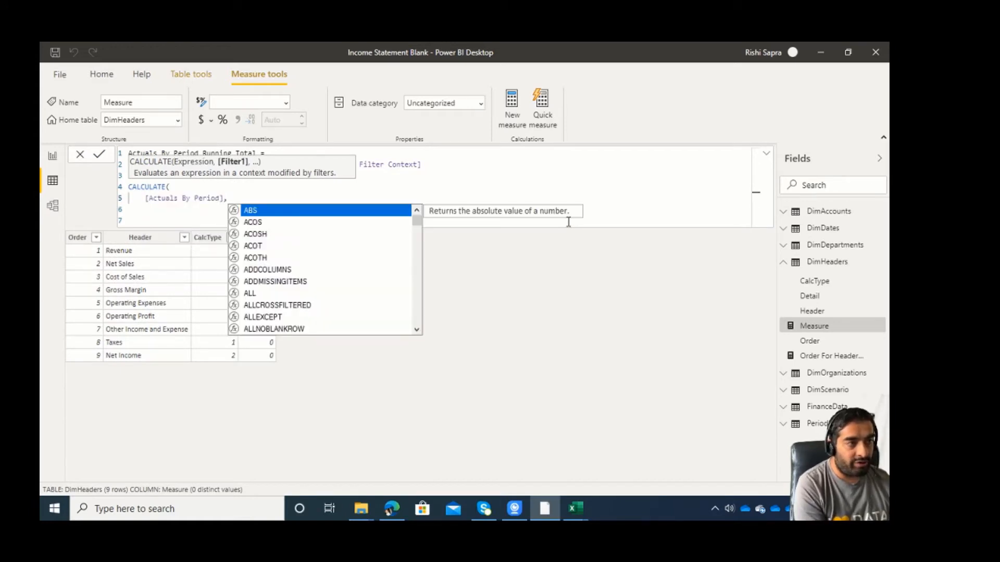
{"action": "type", "text": "dim"}
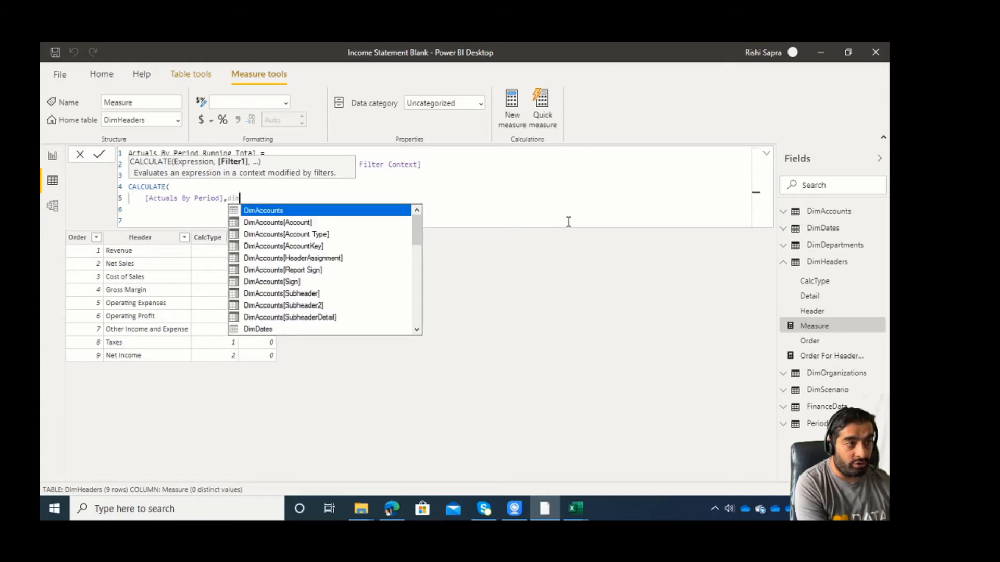
{"action": "type", "text": "he"}
Add the filter DimHeaders[Order]<CurrentHeaderOrderNo to CALCULATE and close the function.
{"action": "key", "text": "Down"}
{"action": "key", "text": "Down"}
{"action": "key", "text": "Down"}
{"action": "key", "text": "Down"}
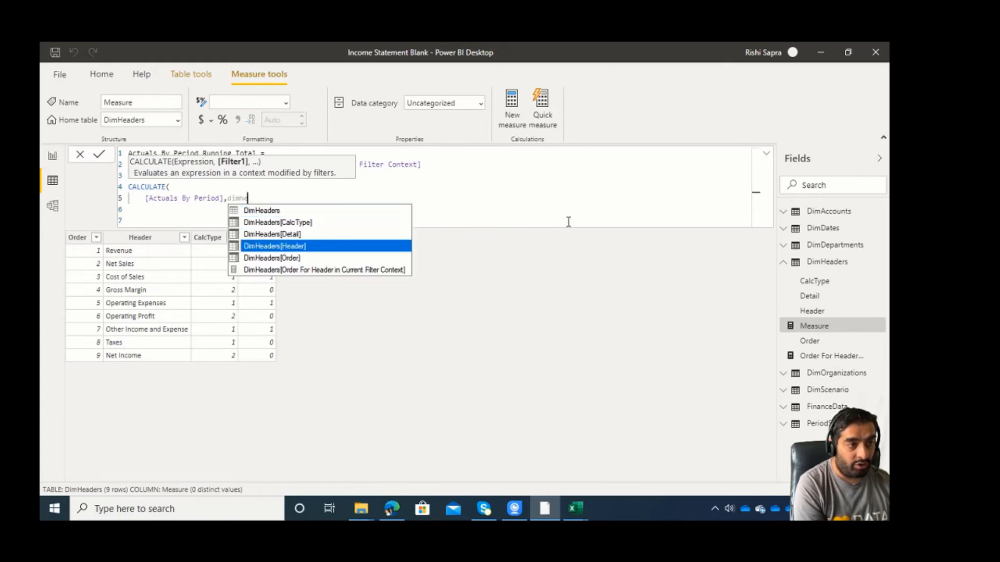
{"action": "key", "text": "Tab"}
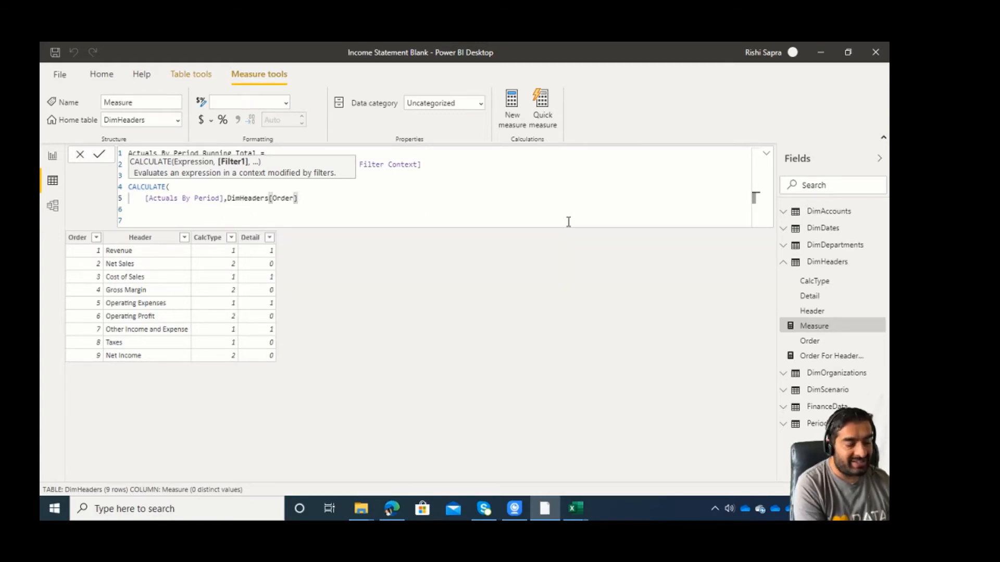
{"action": "type", "text": "<"}
{"action": "left_click", "coordinate": [470, 165]}
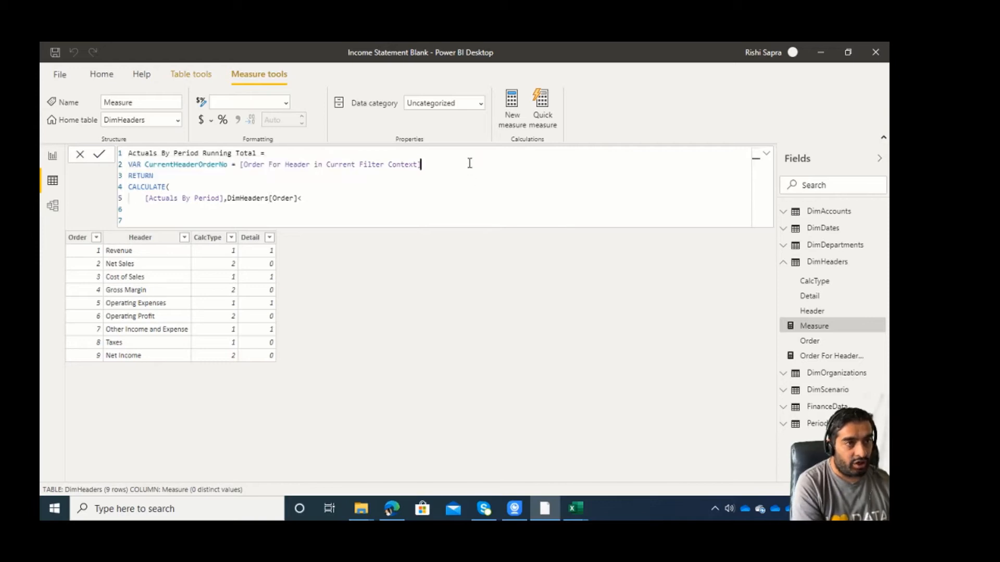
{"action": "left_click", "coordinate": [327, 197]}
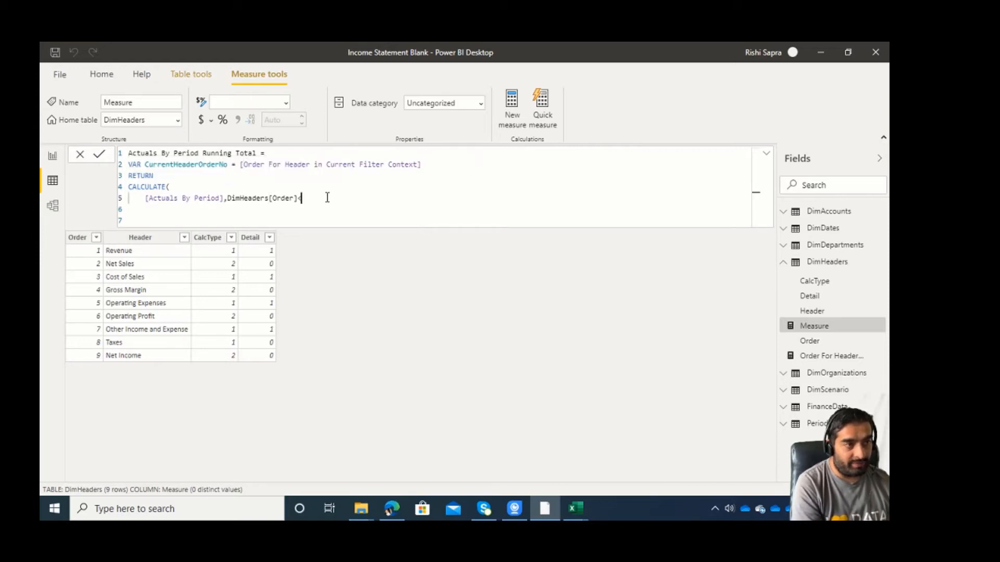
{"action": "type", "text": "curren"}
{"action": "key", "text": "Down"}
{"action": "key", "text": "Tab"}
{"action": "key", "text": "Return"}
{"action": "type", "text": ")"}
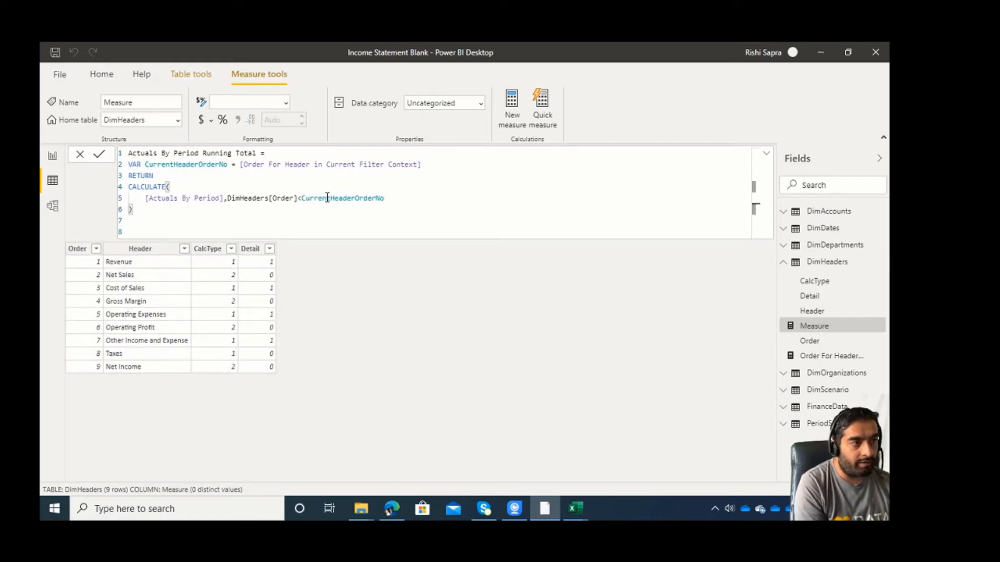
Examine the running total formula's variable, its [Actuals By Period] expression and the DimHeaders[Order] filter condition.
{"action": "key", "text": "Up"}
{"action": "key", "text": "Up"}
{"action": "key", "text": "Up"}
{"action": "key", "text": "Up"}
{"action": "key", "text": "shift+Down"}
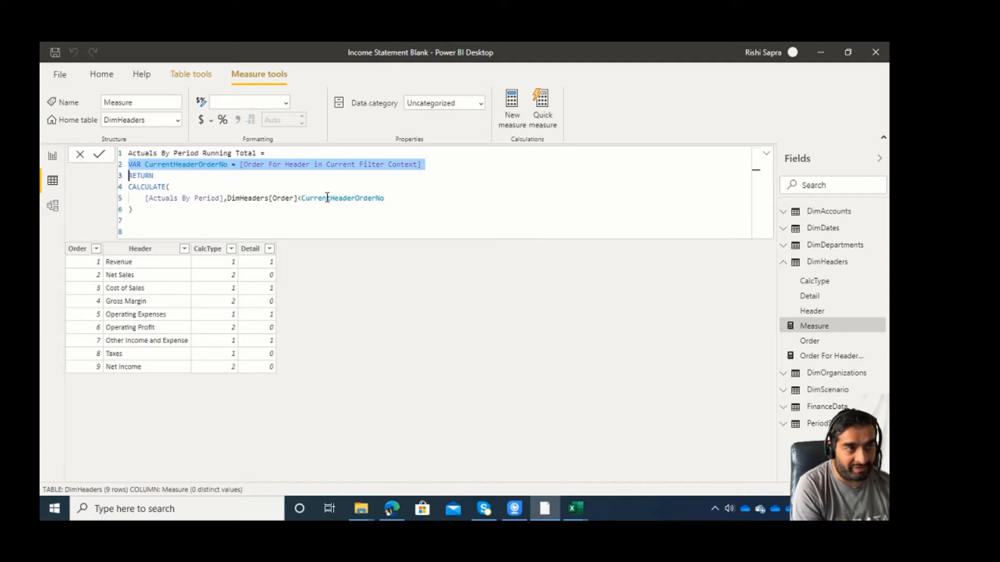
{"action": "key", "text": "Down"}
{"action": "key", "text": "Down"}
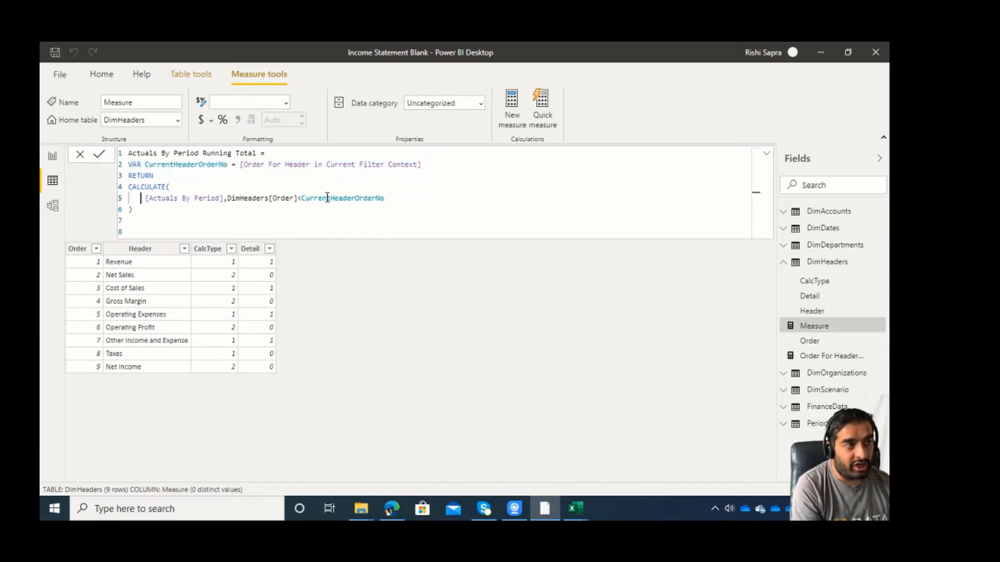
{"action": "key", "text": "shift+Right"}
{"action": "key", "text": "shift+Right"}
{"action": "key", "text": "shift+Right"}
{"action": "key", "text": "shift+Right"}
{"action": "key", "text": "shift+Right"}
{"action": "key", "text": "shift+Right"}
{"action": "key", "text": "shift+Right"}
{"action": "key", "text": "shift+Right"}
{"action": "key", "text": "shift+Right"}
{"action": "key", "text": "shift+Right"}
{"action": "key", "text": "shift+Right"}
{"action": "key", "text": "shift+Right"}
{"action": "key", "text": "shift+Right"}
{"action": "key", "text": "shift+Right"}
{"action": "key", "text": "shift+Right"}
{"action": "key", "text": "shift+Right"}
{"action": "key", "text": "shift+Right"}
{"action": "key", "text": "shift+Right"}
{"action": "key", "text": "shift+Right"}
{"action": "key", "text": "shift+Right"}
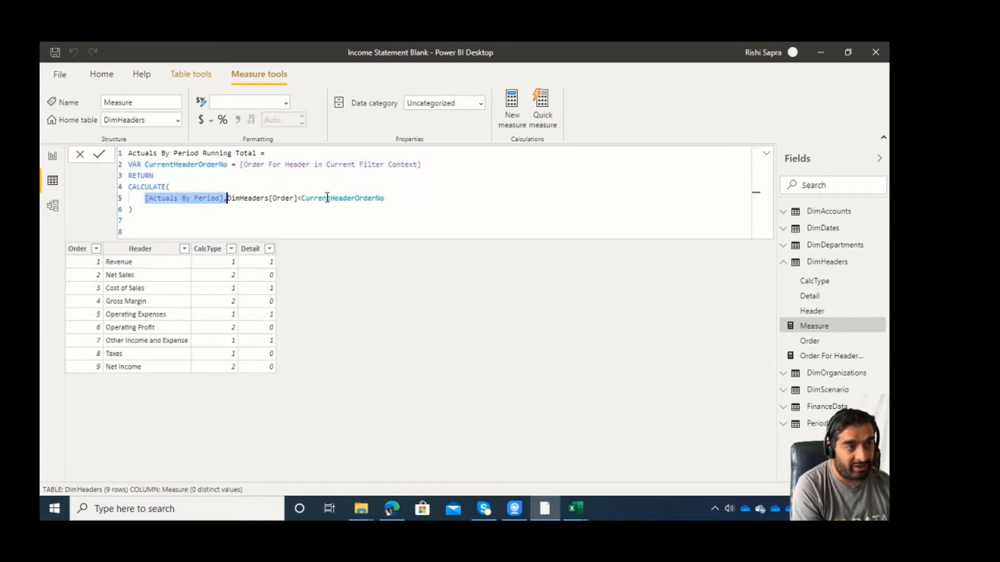
{"action": "key", "text": "Right"}
{"action": "key", "text": "Right"}
{"action": "key", "text": "shift+Right"}
{"action": "key", "text": "shift+Right"}
{"action": "key", "text": "shift+Right"}
{"action": "key", "text": "shift+Right"}
{"action": "key", "text": "shift+Right"}
{"action": "key", "text": "shift+Right"}
{"action": "key", "text": "shift+Right"}
{"action": "key", "text": "shift+Right"}
{"action": "key", "text": "shift+Right"}
{"action": "key", "text": "shift+Right"}
{"action": "key", "text": "shift+Right"}
{"action": "key", "text": "shift+Right"}
{"action": "key", "text": "shift+Right"}
{"action": "key", "text": "shift+Right"}
{"action": "key", "text": "shift+Right"}
{"action": "key", "text": "shift+Right"}
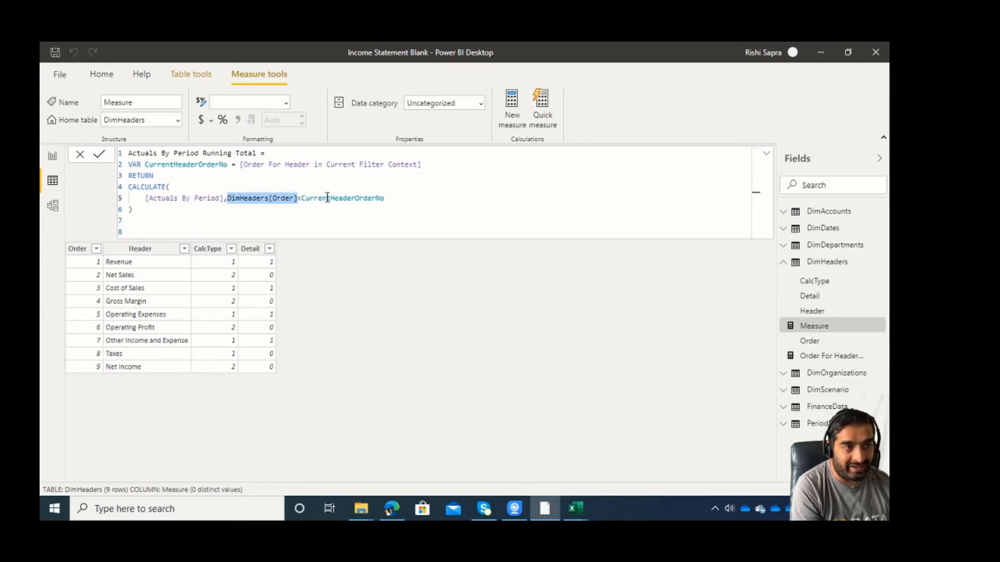
{"action": "key", "text": "Right"}
{"action": "key", "text": "shift+Right"}
{"action": "key", "text": "shift+Right"}
{"action": "key", "text": "shift+Right"}
{"action": "key", "text": "shift+Right"}
{"action": "key", "text": "shift+Right"}
{"action": "key", "text": "shift+Right"}
{"action": "key", "text": "shift+Right"}
{"action": "key", "text": "shift+Right"}
{"action": "key", "text": "shift+Right"}
{"action": "key", "text": "shift+Right"}
{"action": "key", "text": "shift+Right"}
{"action": "key", "text": "shift+Right"}
{"action": "key", "text": "shift+Right"}
{"action": "key", "text": "shift+Right"}
{"action": "key", "text": "shift+Right"}
{"action": "key", "text": "shift+Right"}
{"action": "key", "text": "shift+Right"}
{"action": "key", "text": "shift+Right"}
{"action": "key", "text": "shift+Right"}
{"action": "key", "text": "shift+Right"}
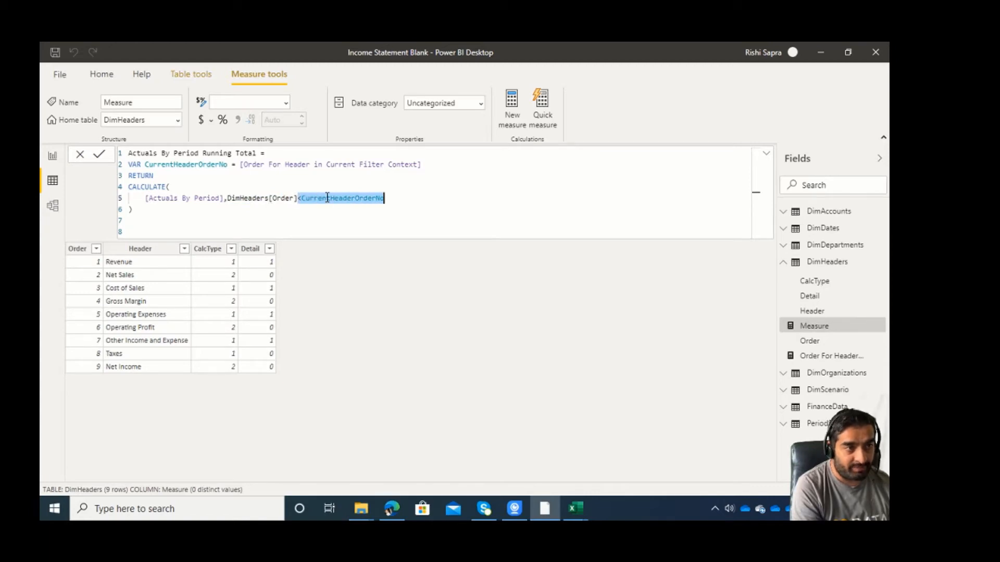
{"action": "key", "text": "Left"}
{"action": "key", "text": "shift+Left"}
{"action": "key", "text": "shift+Left"}
{"action": "key", "text": "shift+Left"}
{"action": "key", "text": "shift+Left"}
{"action": "key", "text": "shift+Left"}
{"action": "key", "text": "shift+Left"}
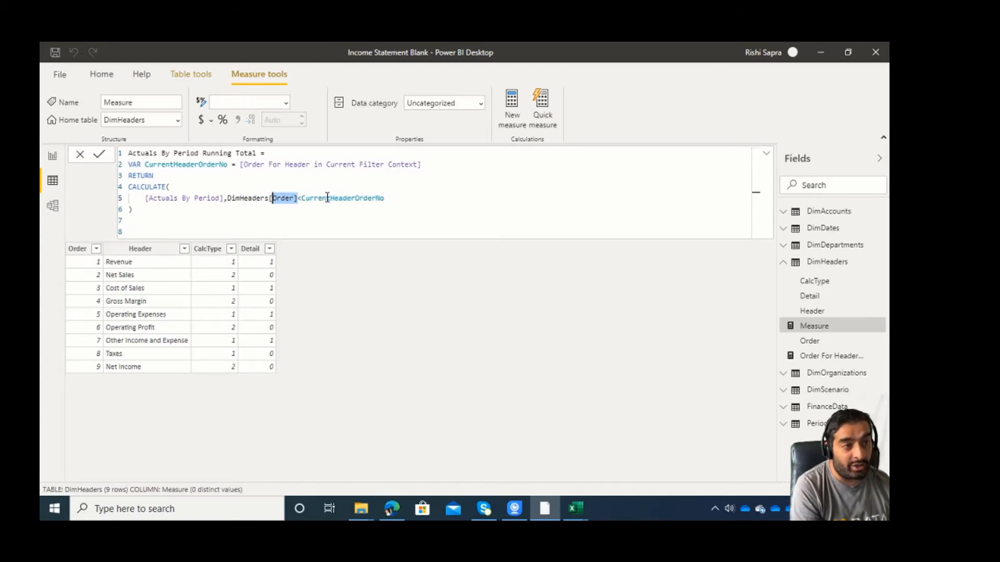
{"action": "key", "text": "shift+Left"}
{"action": "key", "text": "shift+Left"}
{"action": "key", "text": "shift+Left"}
{"action": "key", "text": "shift+Left"}
{"action": "key", "text": "shift+Left"}
{"action": "key", "text": "shift+Left"}
{"action": "key", "text": "shift+Left"}
{"action": "key", "text": "shift+Left"}
{"action": "key", "text": "shift+Left"}
{"action": "key", "text": "shift+Left"}
{"action": "key", "text": "shift+Left"}
{"action": "key", "text": "shift+Left"}
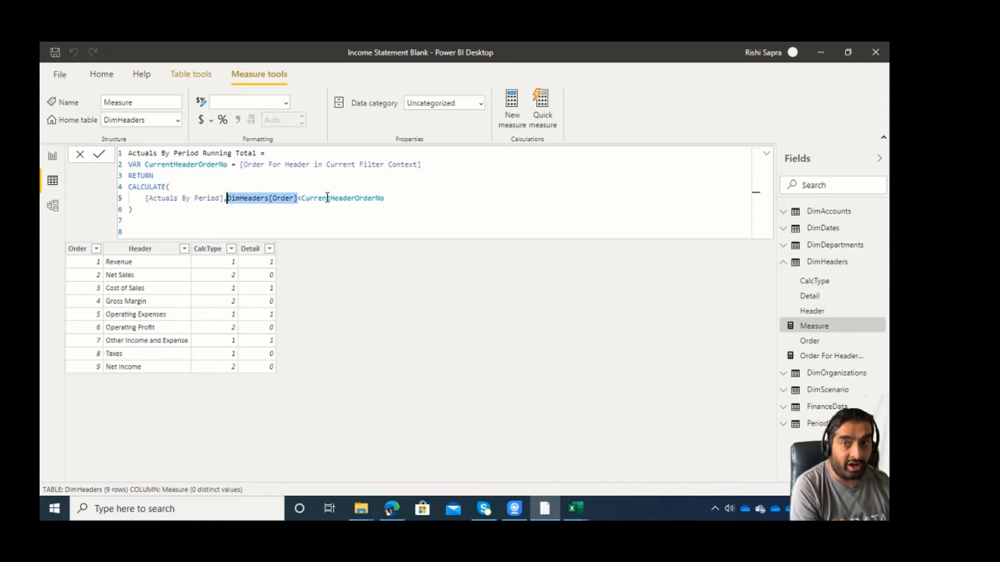
{"action": "key", "text": "Left"}
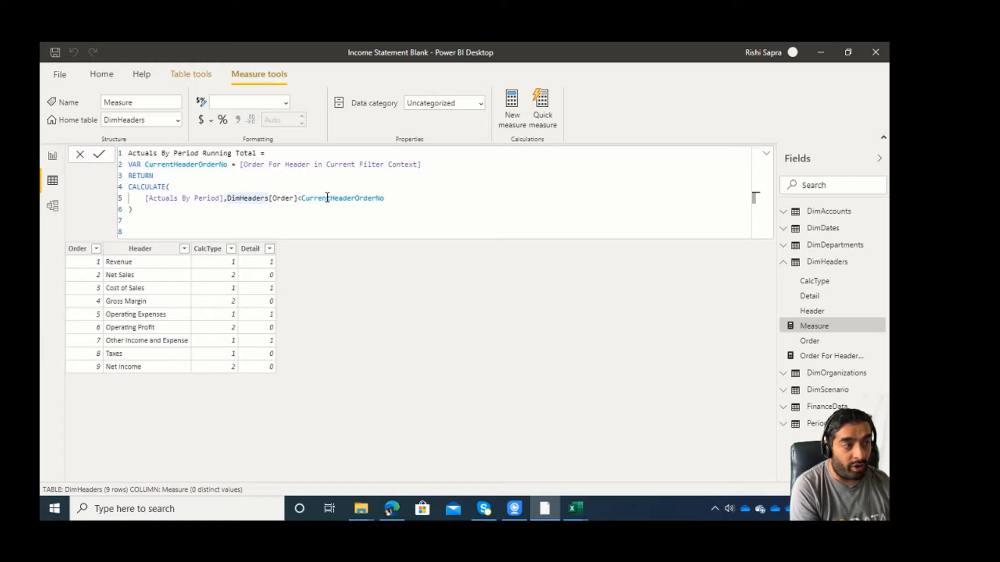
{"action": "key", "text": "shift+Right"}
{"action": "key", "text": "shift+Right"}
{"action": "key", "text": "shift+Right"}
{"action": "key", "text": "shift+Right"}
{"action": "key", "text": "shift+Right"}
{"action": "key", "text": "shift+Right"}
{"action": "key", "text": "shift+Right"}
{"action": "key", "text": "shift+Right"}
{"action": "key", "text": "shift+Right"}
{"action": "key", "text": "shift+Right"}
{"action": "key", "text": "shift+Right"}
{"action": "key", "text": "shift+Right"}
{"action": "key", "text": "shift+Right"}
{"action": "key", "text": "shift+Right"}
{"action": "key", "text": "shift+Right"}
{"action": "key", "text": "shift+Right"}
{"action": "key", "text": "shift+Right"}
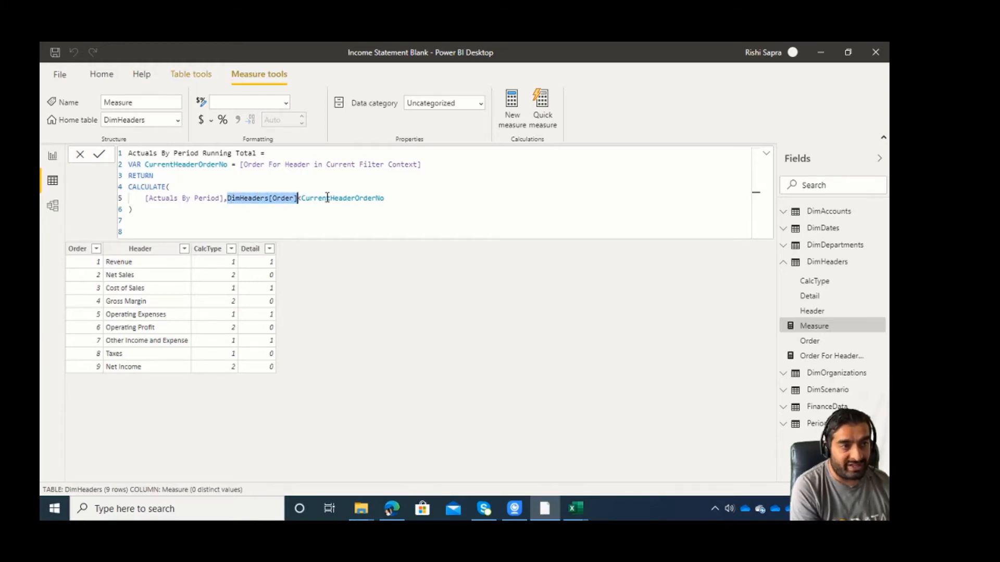
{"action": "key", "text": "Right"}
{"action": "key", "text": "Right"}
{"action": "key", "text": "shift+Down"}
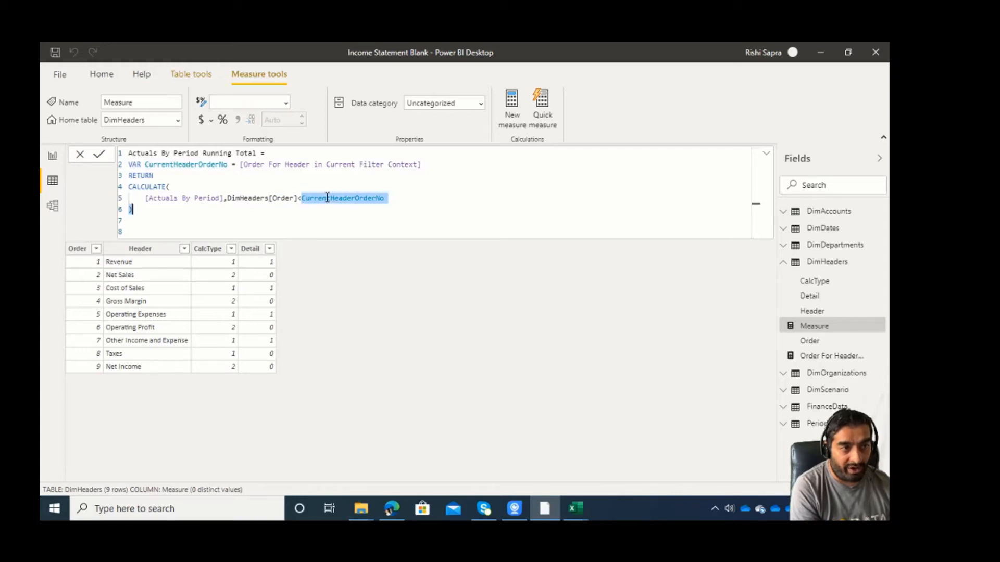
{"action": "key", "text": "Left"}
{"action": "key", "text": "Left"}
{"action": "key", "text": "Left"}
{"action": "key", "text": "Left"}
{"action": "key", "text": "Left"}
{"action": "key", "text": "Left"}
{"action": "key", "text": "Left"}
{"action": "key", "text": "Left"}
{"action": "key", "text": "Left"}
{"action": "key", "text": "Left"}
{"action": "key", "text": "Left"}
{"action": "key", "text": "Left"}
{"action": "key", "text": "Left"}
{"action": "key", "text": "Left"}
{"action": "key", "text": "Left"}
{"action": "key", "text": "Left"}
{"action": "key", "text": "Left"}
{"action": "key", "text": "Left"}
{"action": "key", "text": "Left"}
{"action": "key", "text": "Left"}
{"action": "key", "text": "Right"}
{"action": "key", "text": "Right"}
{"action": "key", "text": "Right"}
{"action": "key", "text": "Right"}
{"action": "key", "text": "Right"}
{"action": "key", "text": "Right"}
{"action": "key", "text": "Right"}
Add an ALL(DimHeaders) filter to CALCULATE ahead of the DimHeaders[Order] condition.
{"action": "key", "text": "Left"}
{"action": "key", "text": "Left"}
{"action": "key", "text": "Left"}
{"action": "key", "text": "Left"}
{"action": "key", "text": "Left"}
{"action": "key", "text": "Left"}
{"action": "key", "text": "Left"}
{"action": "key", "text": "Left"}
{"action": "key", "text": "Left"}
{"action": "key", "text": "Left"}
{"action": "key", "text": "Left"}
{"action": "key", "text": "Left"}
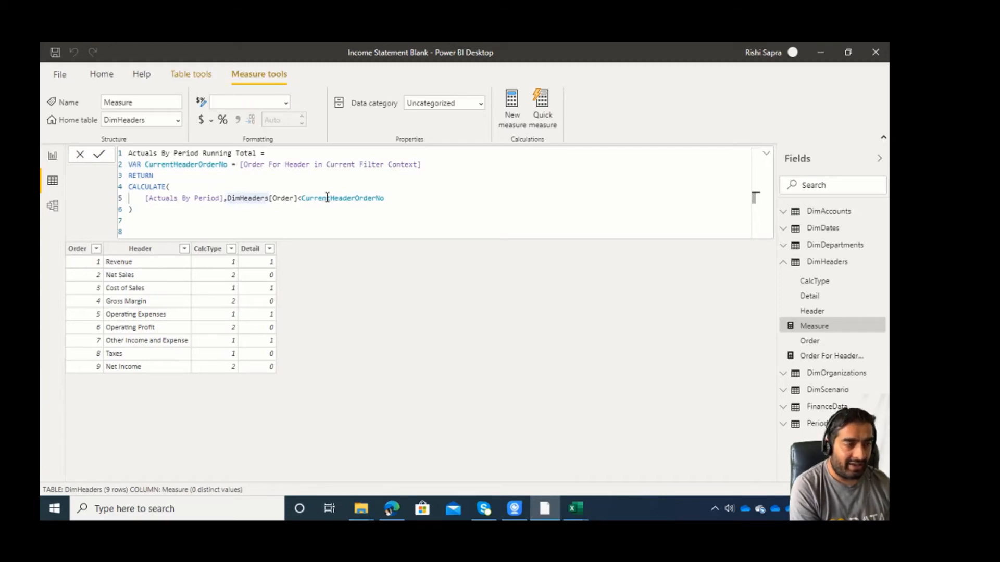
{"action": "type", "text": "ALL("}
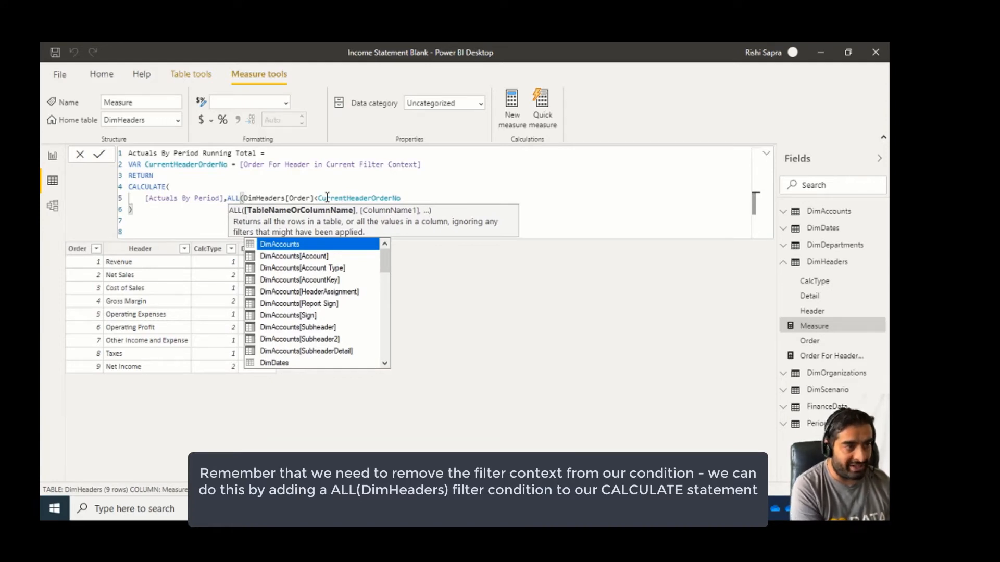
{"action": "type", "text": "dimh"}
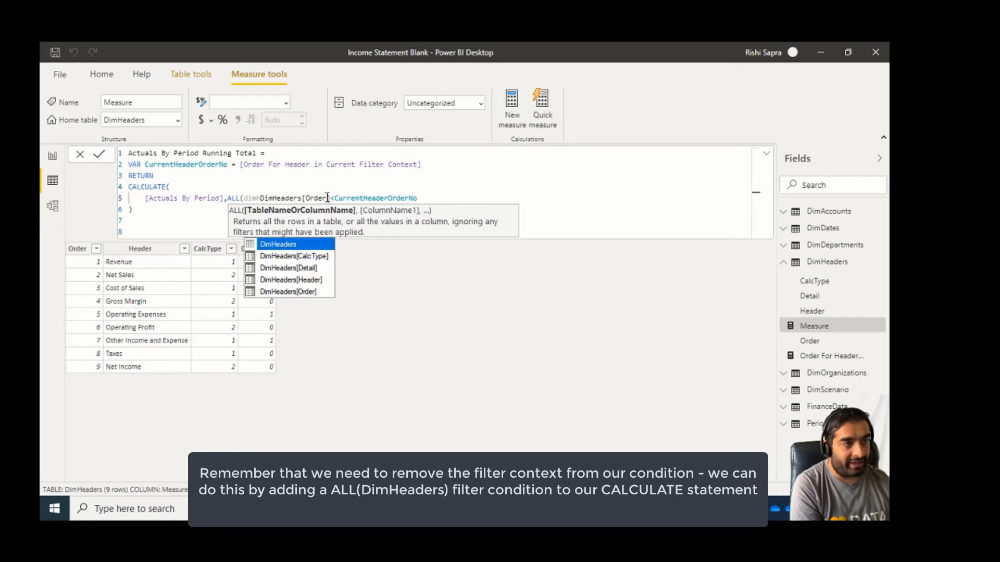
{"action": "key", "text": "Tab"}
{"action": "type", "text": "),"}
Examine the CALCULATE arguments, from the ALL(DimHeaders) filter to the DimHeaders[Order]<CurrentHeaderOrderNo condition.
{"action": "key", "text": "Left"}
{"action": "key", "text": "shift+Left"}
{"action": "key", "text": "shift+Left"}
{"action": "key", "text": "shift+Left"}
{"action": "key", "text": "shift+Left"}
{"action": "key", "text": "shift+Left"}
{"action": "key", "text": "shift+Left"}
{"action": "key", "text": "shift+Left"}
{"action": "key", "text": "shift+Left"}
{"action": "key", "text": "shift+Left"}
{"action": "key", "text": "shift+Left"}
{"action": "key", "text": "shift+Left"}
{"action": "key", "text": "shift+Left"}
{"action": "key", "text": "shift+Left"}
{"action": "key", "text": "shift+Left"}
{"action": "key", "text": "shift+Left"}
{"action": "key", "text": "Left"}
{"action": "key", "text": "Left"}
{"action": "key", "text": "Left"}
{"action": "key", "text": "Left"}
{"action": "key", "text": "Left"}
{"action": "key", "text": "Left"}
{"action": "key", "text": "Left"}
{"action": "key", "text": "Left"}
{"action": "key", "text": "Left"}
{"action": "key", "text": "Left"}
{"action": "key", "text": "Left"}
{"action": "key", "text": "Left"}
{"action": "key", "text": "Left"}
{"action": "key", "text": "Left"}
{"action": "key", "text": "Left"}
{"action": "key", "text": "Left"}
{"action": "key", "text": "Left"}
{"action": "key", "text": "Left"}
{"action": "key", "text": "Left"}
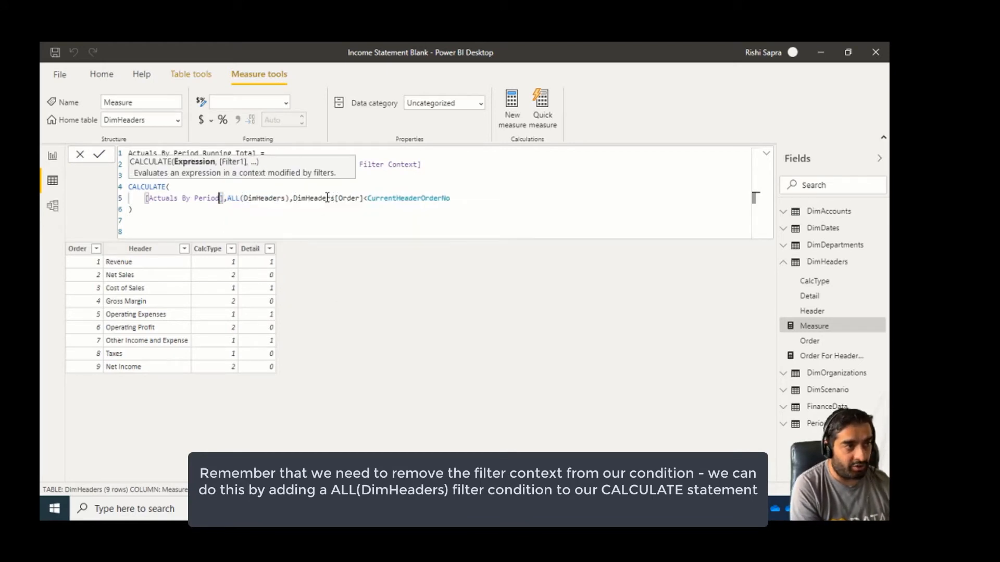
{"action": "key", "text": "Right"}
{"action": "key", "text": "Right"}
{"action": "key", "text": "Right"}
{"action": "key", "text": "Right"}
{"action": "key", "text": "Right"}
{"action": "key", "text": "Right"}
{"action": "key", "text": "Right"}
{"action": "key", "text": "Right"}
{"action": "key", "text": "Right"}
{"action": "key", "text": "Right"}
{"action": "key", "text": "Right"}
{"action": "key", "text": "Right"}
{"action": "key", "text": "Right"}
{"action": "key", "text": "Right"}
{"action": "key", "text": "Right"}
{"action": "key", "text": "Right"}
{"action": "key", "text": "Right"}
{"action": "key", "text": "Right"}
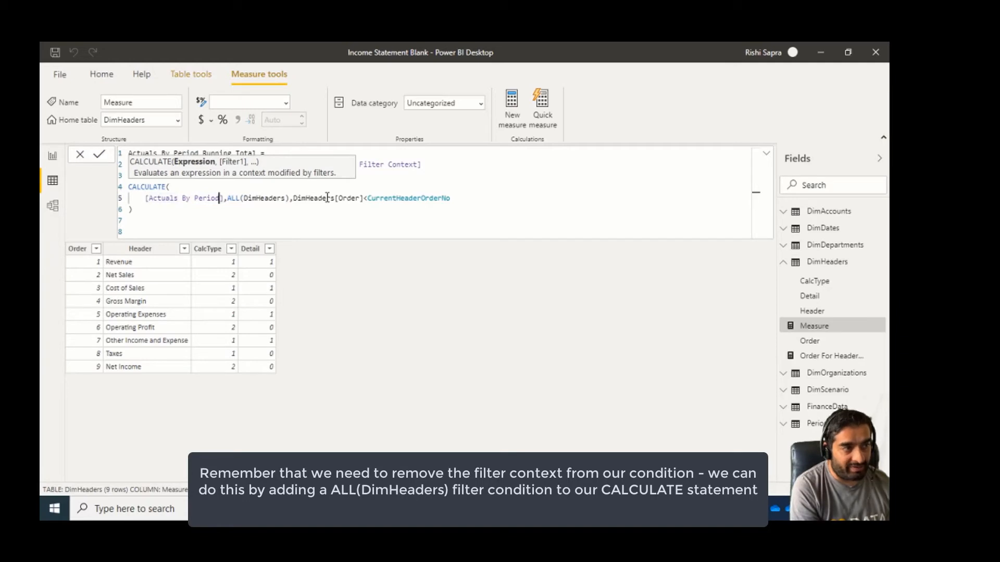
{"action": "key", "text": "shift+Right"}
{"action": "key", "text": "shift+Right"}
{"action": "key", "text": "shift+Right"}
{"action": "key", "text": "shift+Right"}
{"action": "key", "text": "shift+Right"}
{"action": "key", "text": "shift+Right"}
{"action": "key", "text": "shift+Right"}
{"action": "key", "text": "shift+Right"}
{"action": "key", "text": "shift+Right"}
{"action": "key", "text": "shift+Right"}
{"action": "key", "text": "shift+Right"}
{"action": "key", "text": "shift+Right"}
{"action": "key", "text": "shift+Right"}
{"action": "key", "text": "shift+Right"}
{"action": "key", "text": "shift+Right"}
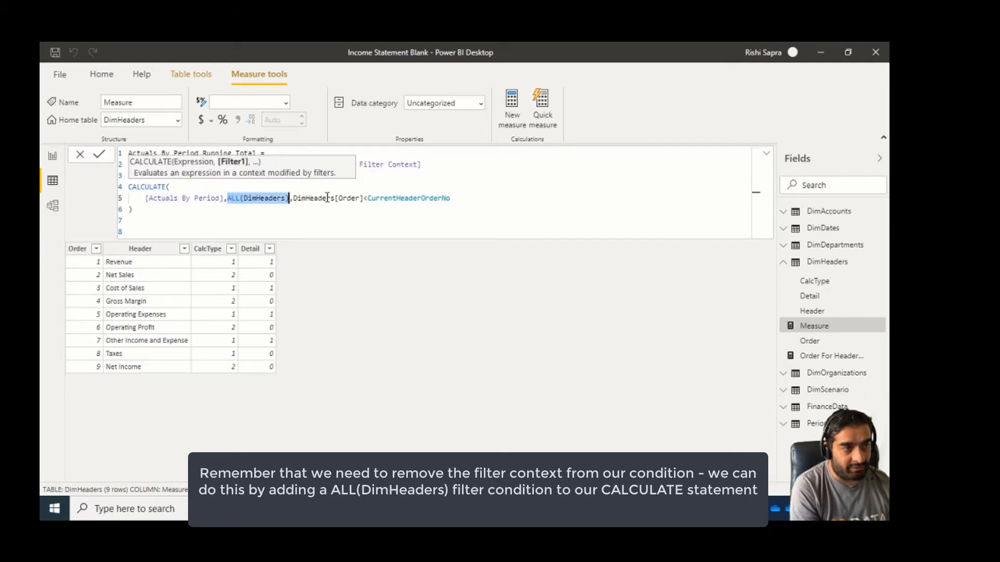
{"action": "key", "text": "Right"}
{"action": "key", "text": "Right"}
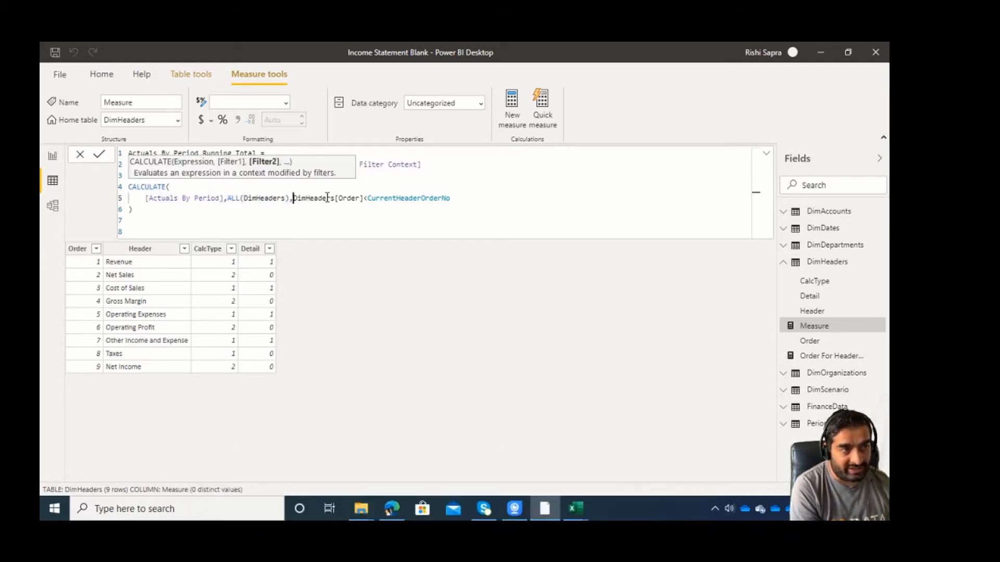
{"action": "key", "text": "shift+Right"}
{"action": "key", "text": "shift+Right"}
{"action": "key", "text": "shift+Right"}
{"action": "key", "text": "shift+Right"}
{"action": "key", "text": "shift+Right"}
{"action": "key", "text": "shift+Right"}
{"action": "key", "text": "shift+Right"}
{"action": "key", "text": "shift+Right"}
{"action": "key", "text": "shift+Right"}
{"action": "key", "text": "shift+Right"}
{"action": "key", "text": "shift+Right"}
{"action": "key", "text": "shift+Right"}
{"action": "key", "text": "shift+Right"}
{"action": "key", "text": "shift+Right"}
{"action": "key", "text": "shift+Right"}
{"action": "key", "text": "shift+Right"}
{"action": "key", "text": "shift+Right"}
{"action": "key", "text": "shift+Right"}
{"action": "key", "text": "shift+Right"}
{"action": "key", "text": "shift+Right"}
{"action": "key", "text": "shift+Right"}
{"action": "key", "text": "shift+Right"}
{"action": "key", "text": "shift+Right"}
{"action": "key", "text": "shift+Right"}
{"action": "key", "text": "shift+Right"}
{"action": "key", "text": "shift+Right"}
{"action": "key", "text": "shift+Right"}
{"action": "key", "text": "shift+Right"}
{"action": "key", "text": "shift+Right"}
{"action": "key", "text": "shift+Right"}
{"action": "key", "text": "shift+Right"}
{"action": "key", "text": "shift+Right"}
{"action": "key", "text": "shift+Right"}
{"action": "key", "text": "shift+Right"}
{"action": "key", "text": "shift+Right"}
{"action": "key", "text": "shift+Right"}
{"action": "key", "text": "shift+Right"}
{"action": "key", "text": "shift+Right"}
{"action": "key", "text": "shift+Right"}
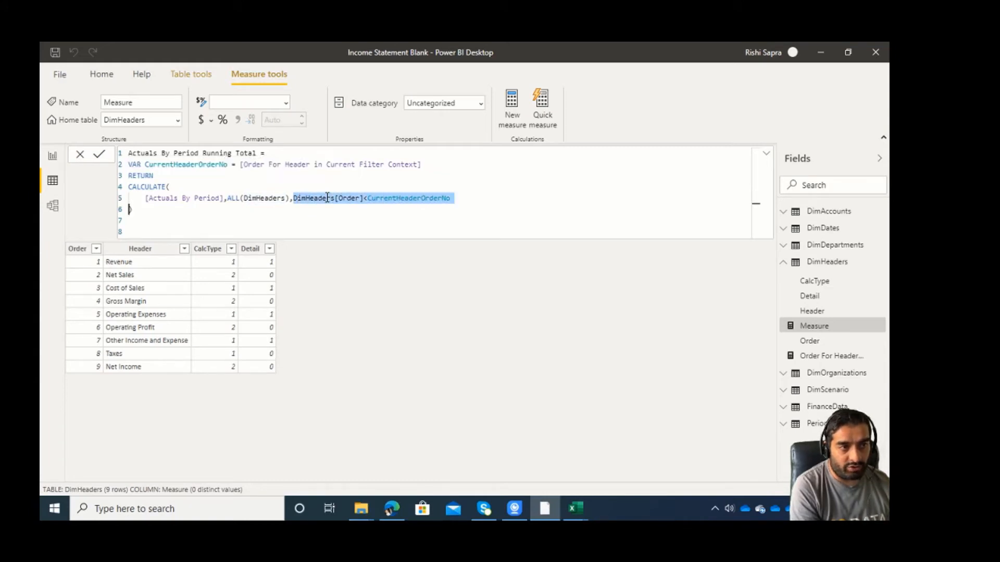
Remove the blank lines after the closing bracket and commit the Actuals By Period Running Total measure.
{"action": "key", "text": "Right"}
{"action": "key", "text": "Up"}
{"action": "key", "text": "Delete"}
{"action": "key", "text": "BackSpace"}
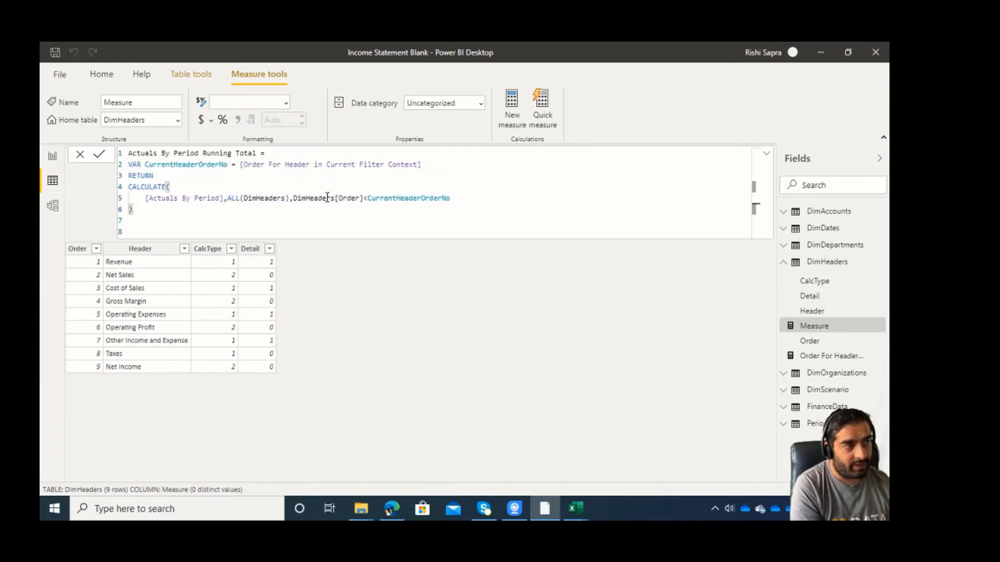
{"action": "key", "text": "Return"}
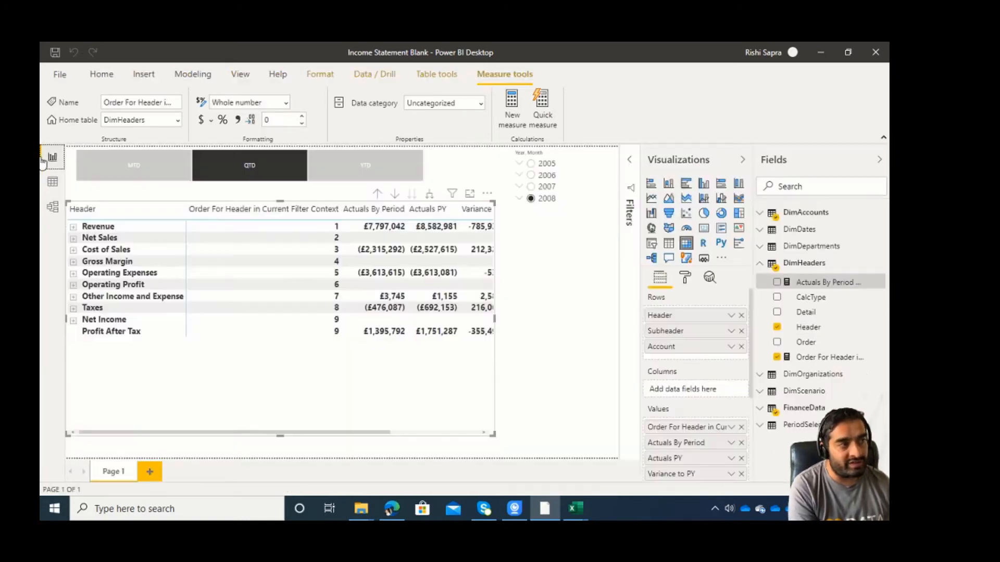
Add Actuals By Period Running Total to the report matrix values before Actuals By Period and collapse the header rows from Revenue through Taxes.
{"action": "left_click", "coordinate": [52, 157]}
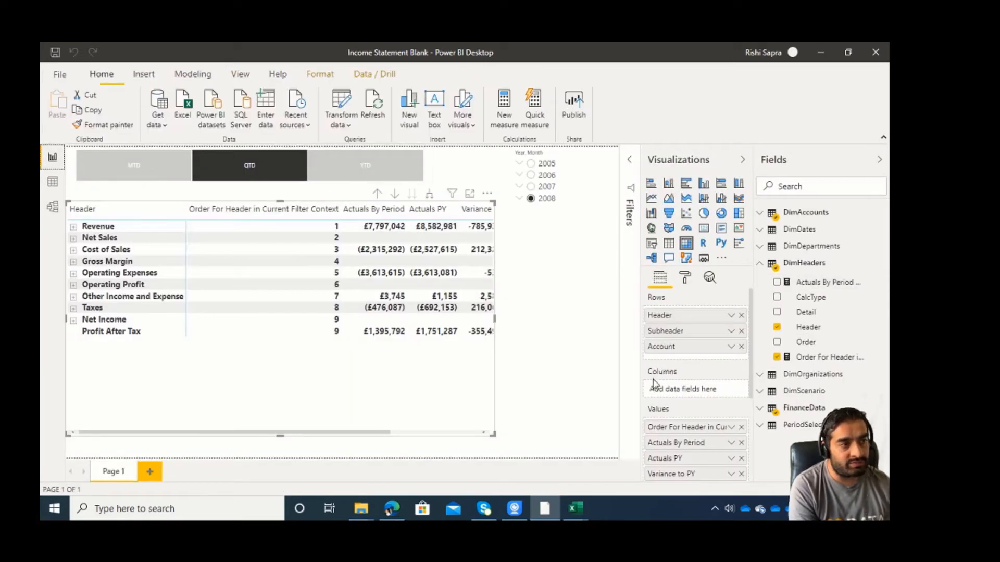
{"action": "left_click_drag", "start_coordinate": [825, 282], "coordinate": [739, 435]}
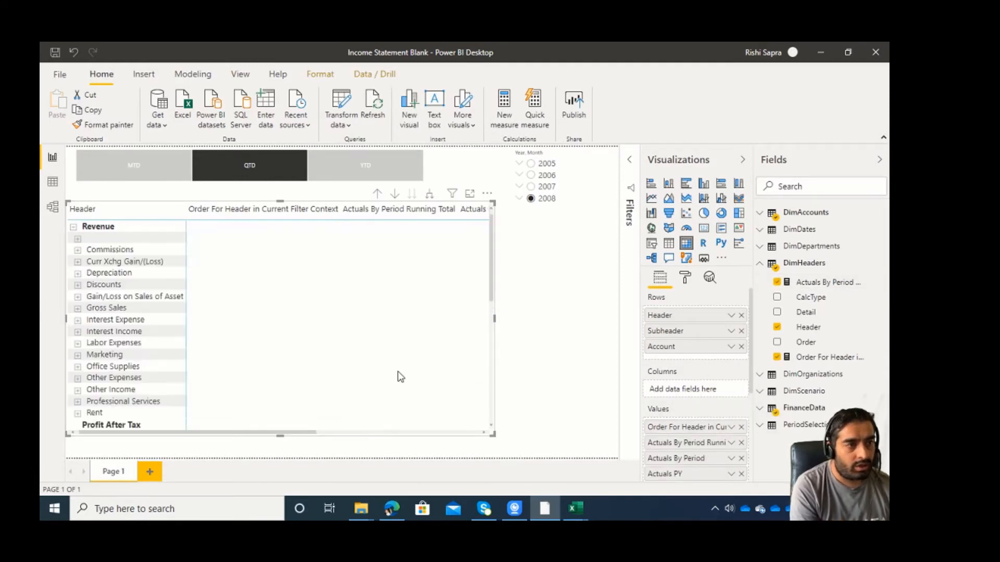
{"action": "left_click", "coordinate": [73, 228]}
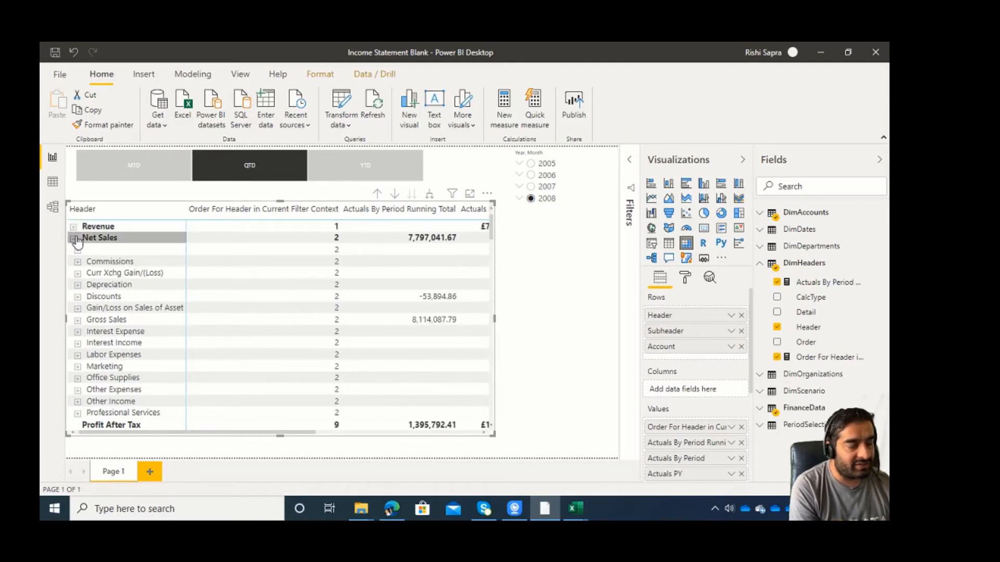
{"action": "left_click", "coordinate": [74, 239]}
{"action": "left_click", "coordinate": [74, 251]}
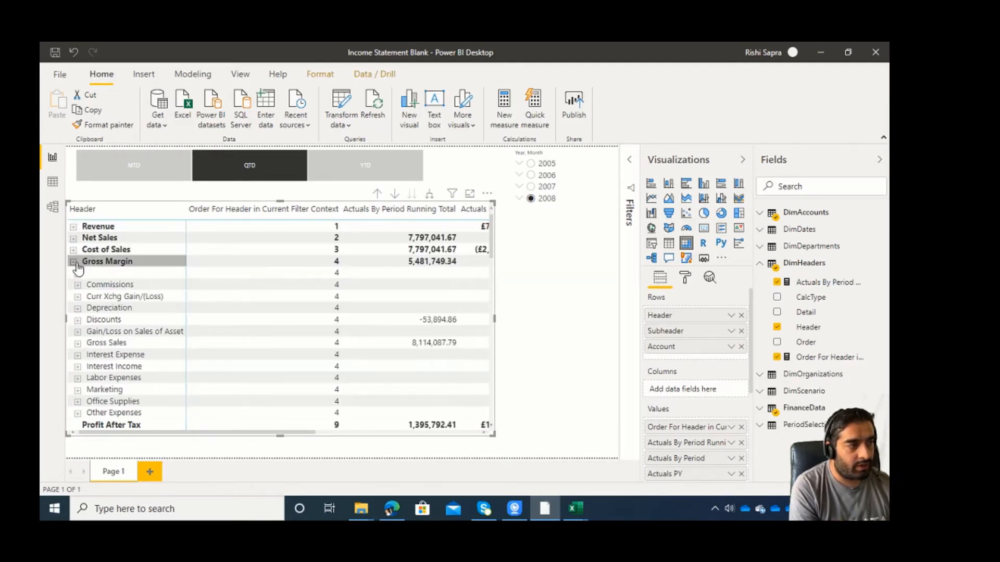
{"action": "left_click", "coordinate": [74, 263]}
{"action": "left_click", "coordinate": [74, 275]}
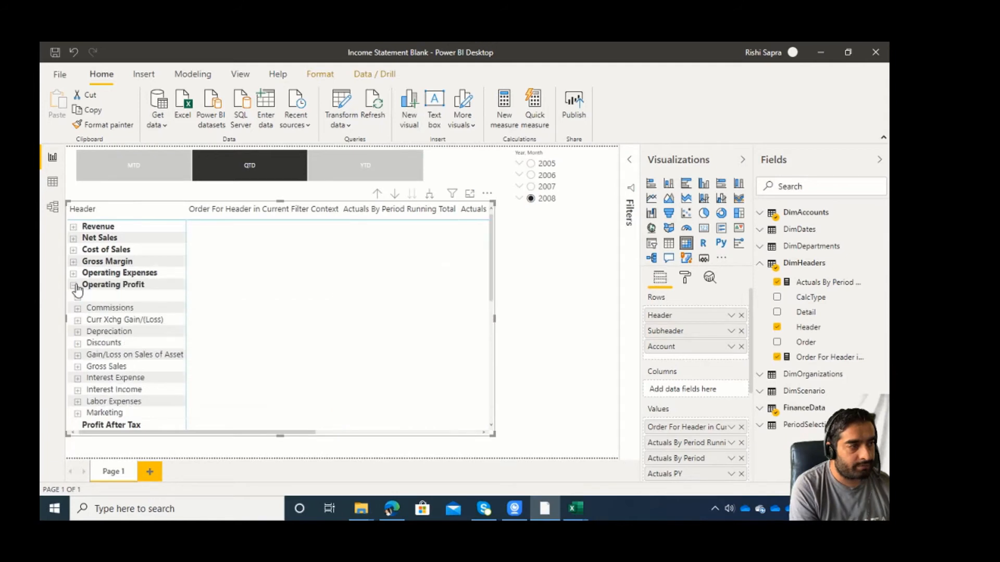
{"action": "left_click", "coordinate": [74, 286]}
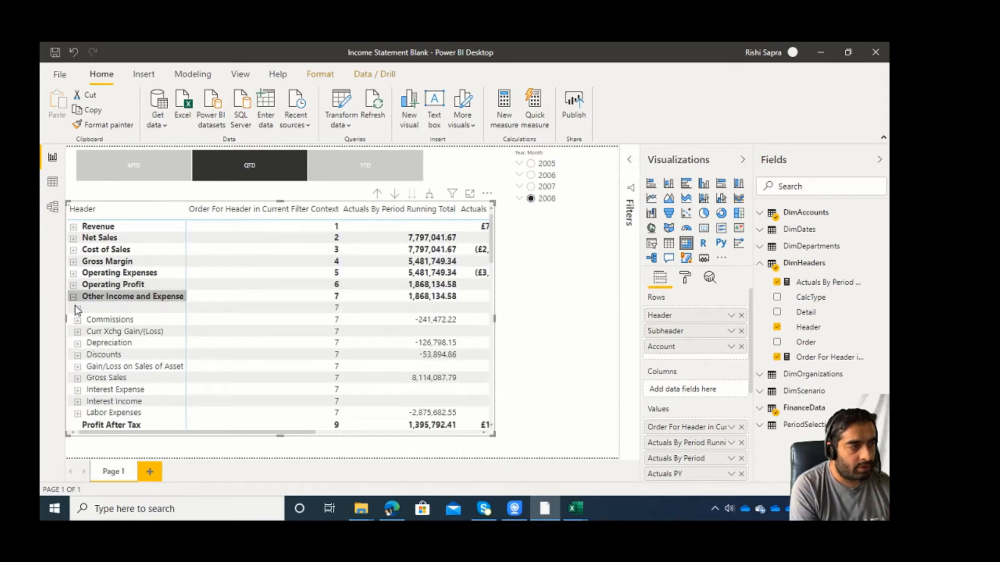
{"action": "left_click", "coordinate": [74, 298]}
{"action": "left_click", "coordinate": [73, 309]}
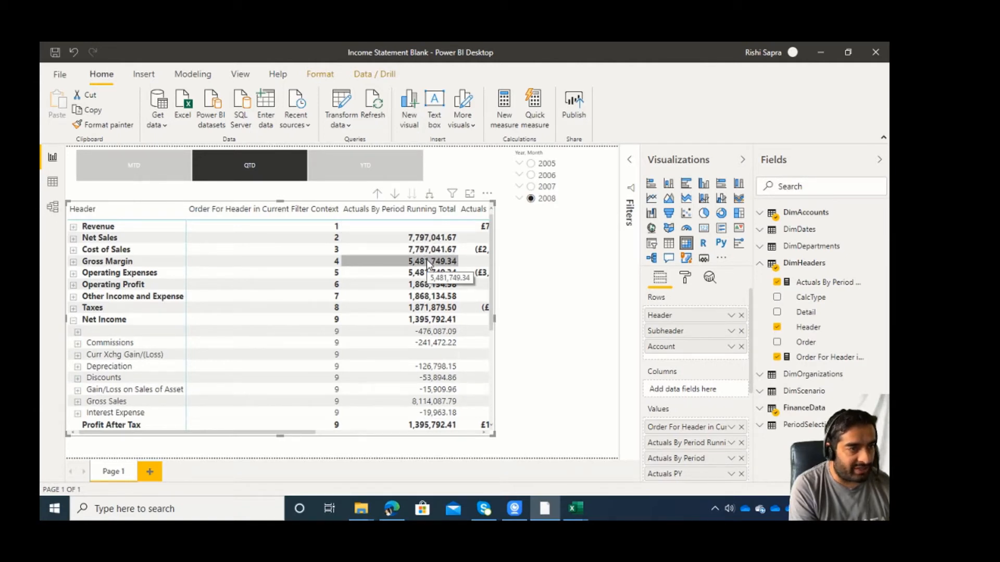
{"action": "left_click_drag", "start_coordinate": [277, 438], "coordinate": [331, 433]}
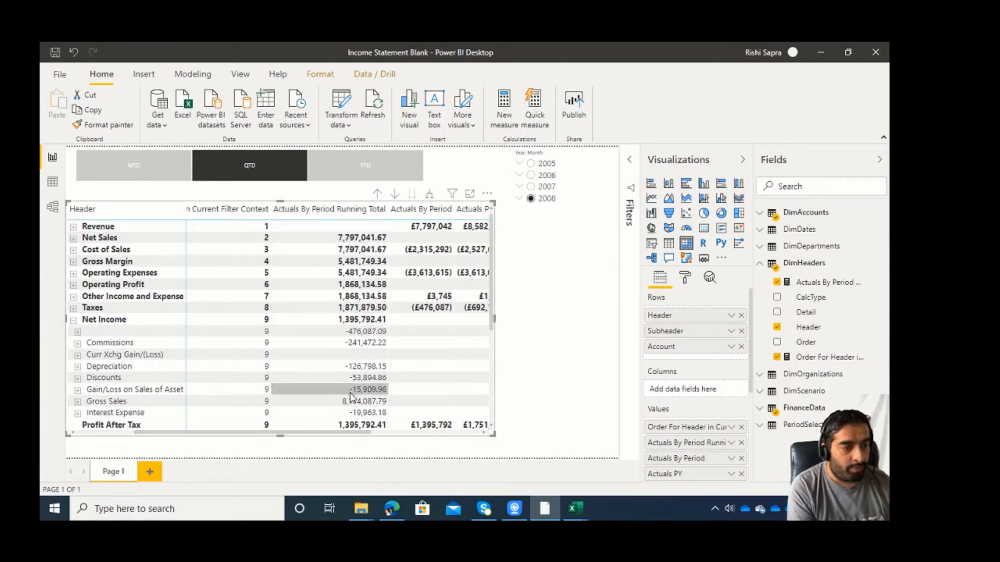
{"action": "left_click_drag", "start_coordinate": [346, 437], "coordinate": [286, 440]}
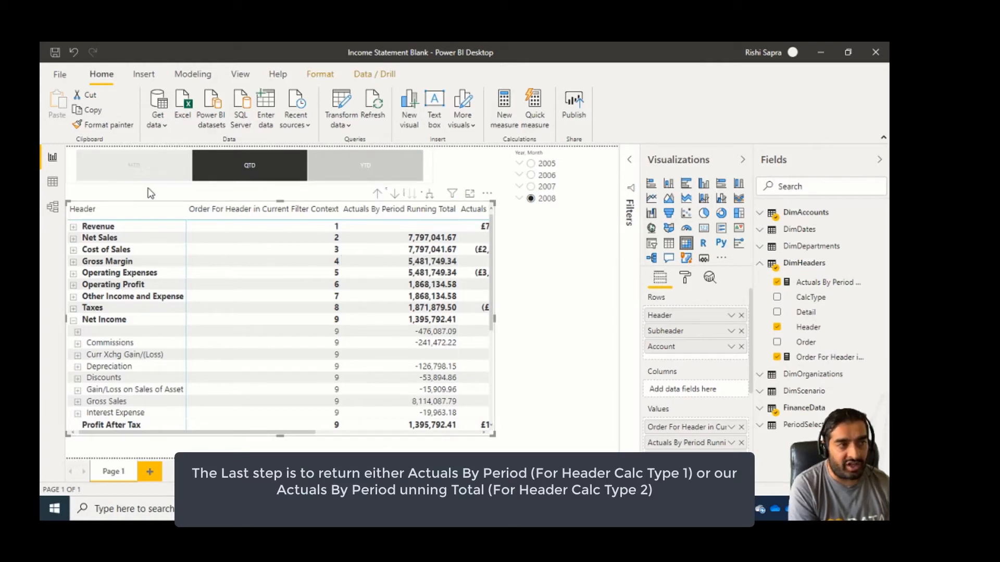
Create a new measure in the DimHeaders table named Actuals Running Total or Accounts.
{"action": "left_click", "coordinate": [193, 75]}
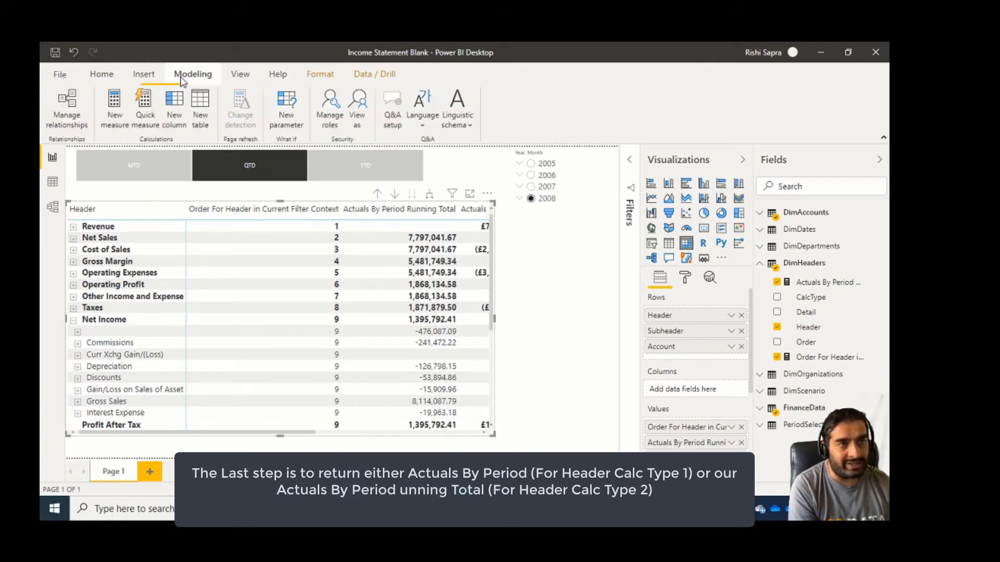
{"action": "left_click", "coordinate": [52, 181]}
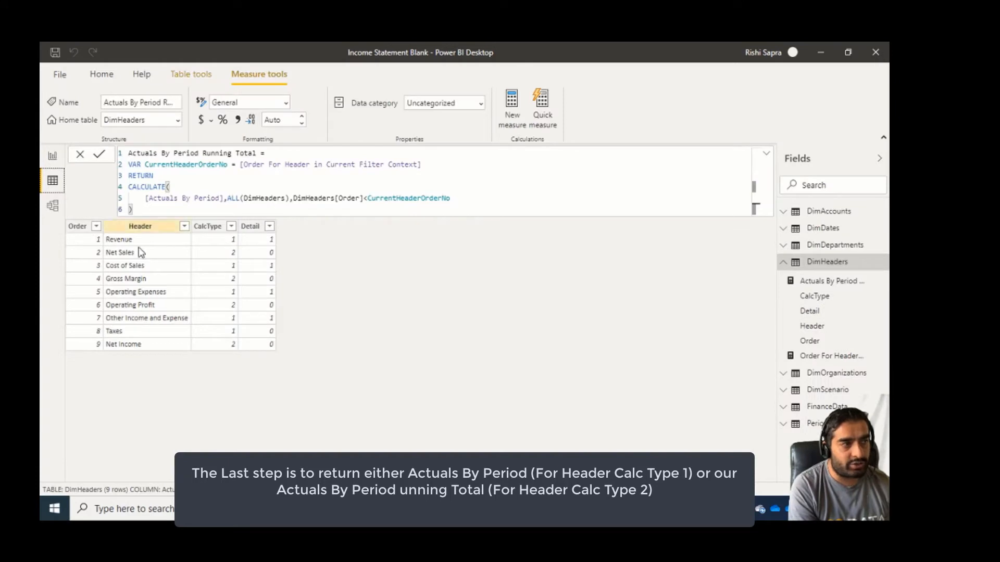
{"action": "left_click", "coordinate": [119, 79]}
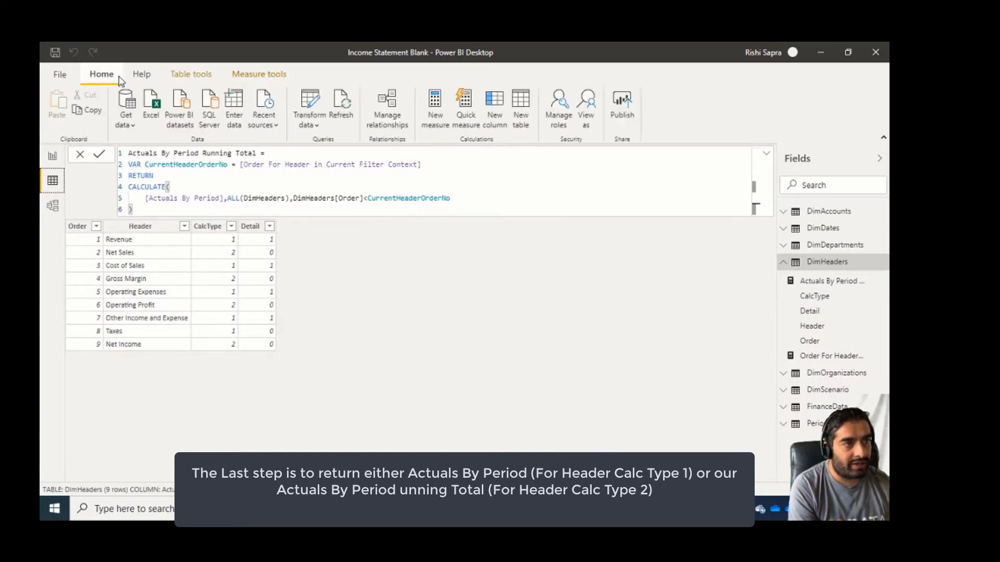
{"action": "left_click", "coordinate": [446, 102]}
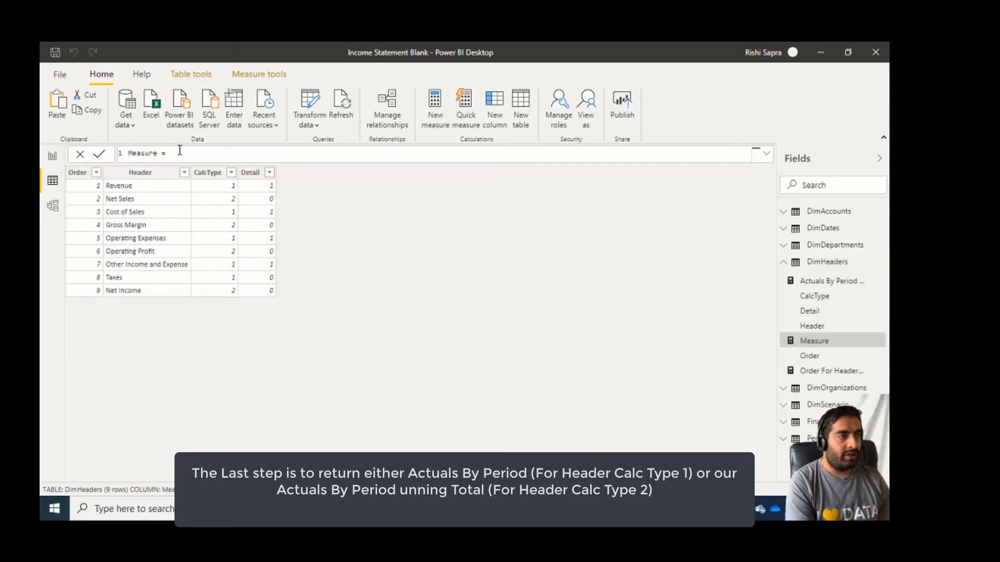
{"action": "left_click_drag", "start_coordinate": [180, 150], "coordinate": [79, 154]}
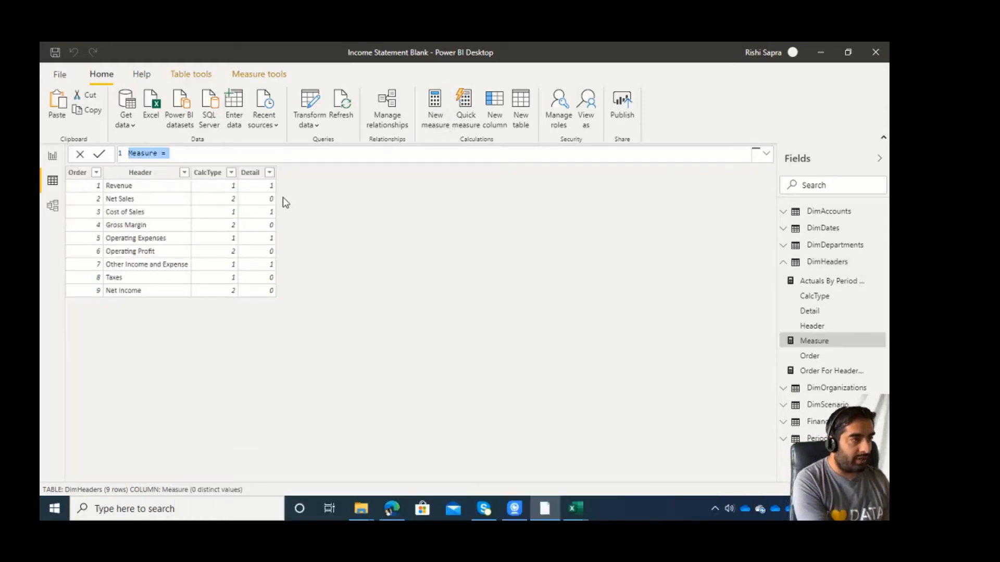
{"action": "type", "text": "Actual"}
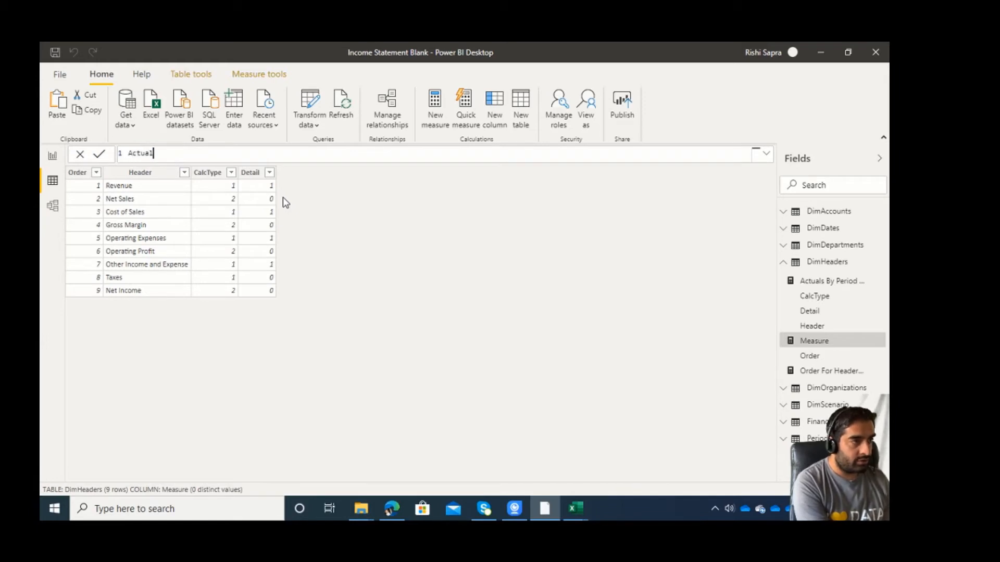
{"action": "type", "text": "s Ru"}
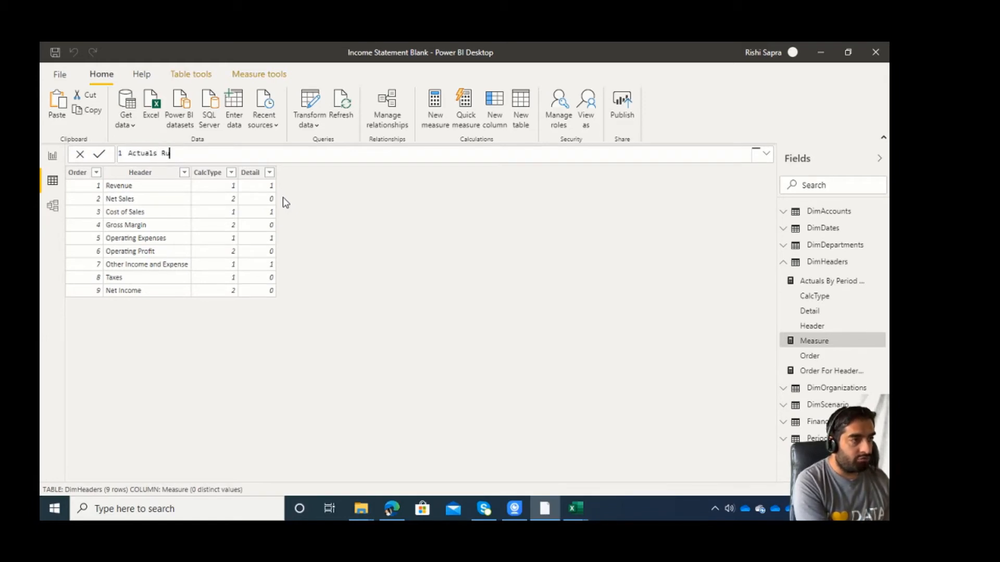
{"action": "type", "text": "nning Total"}
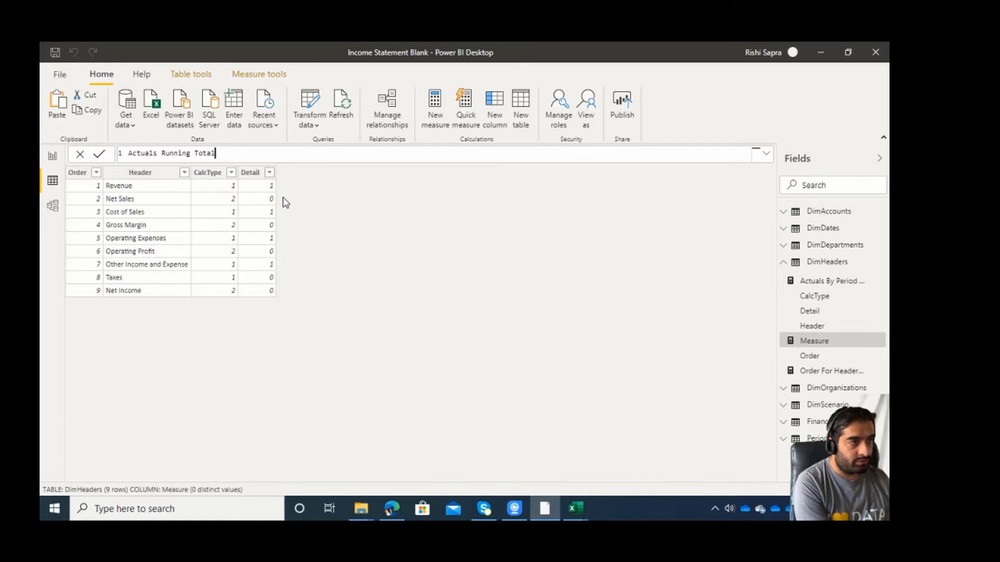
{"action": "type", "text": " or Account Su"}
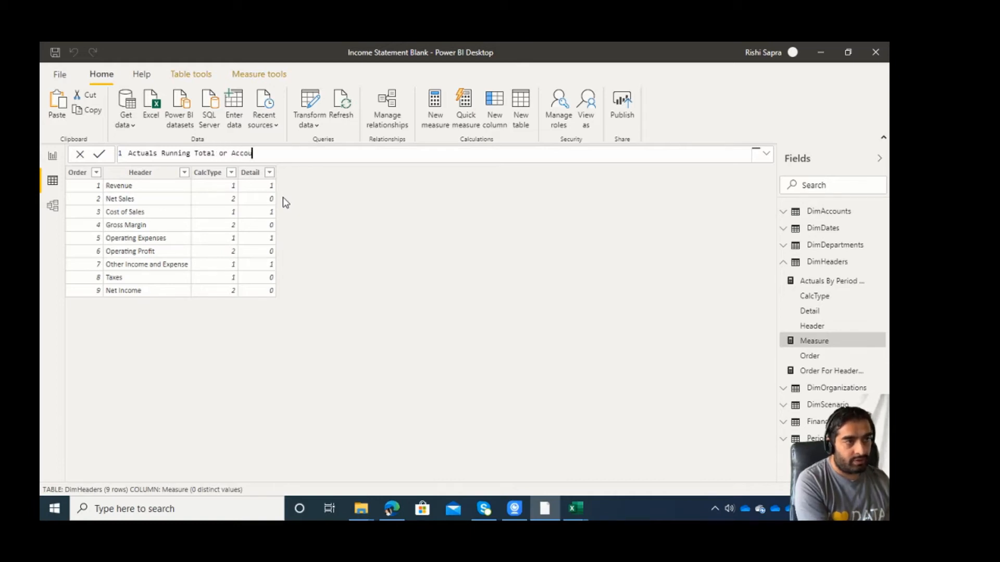
{"action": "key", "text": "BackSpace"}
{"action": "key", "text": "BackSpace"}
{"action": "key", "text": "BackSpace"}
{"action": "type", "text": "s ="}
Add lines below the measure name and declare the variable CurrentCalcType.
{"action": "key", "text": "shift+Return"}
{"action": "key", "text": "shift+Return"}
{"action": "key", "text": "shift+Return"}
{"action": "key", "text": "Up"}
{"action": "key", "text": "Up"}
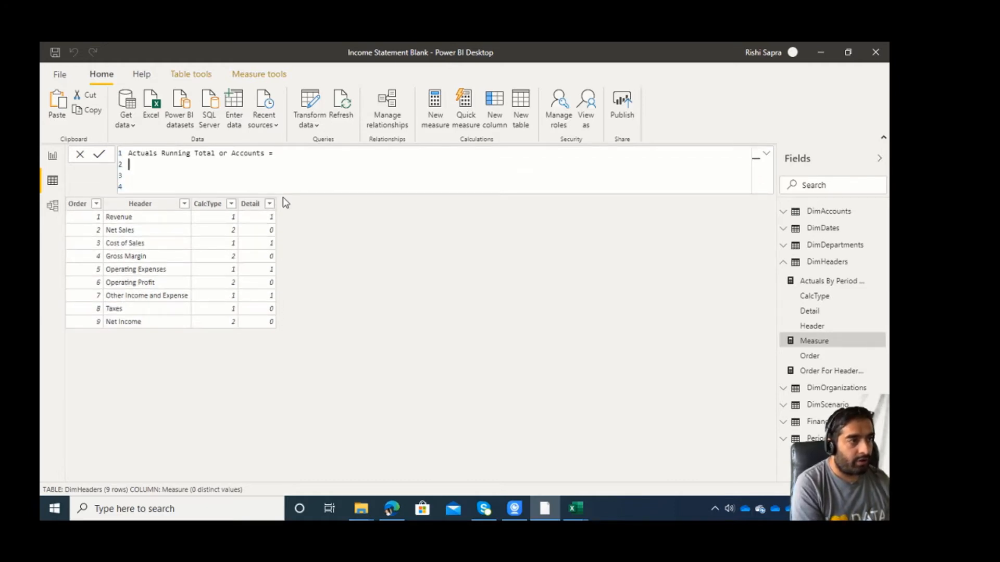
{"action": "type", "text": "VAR"}
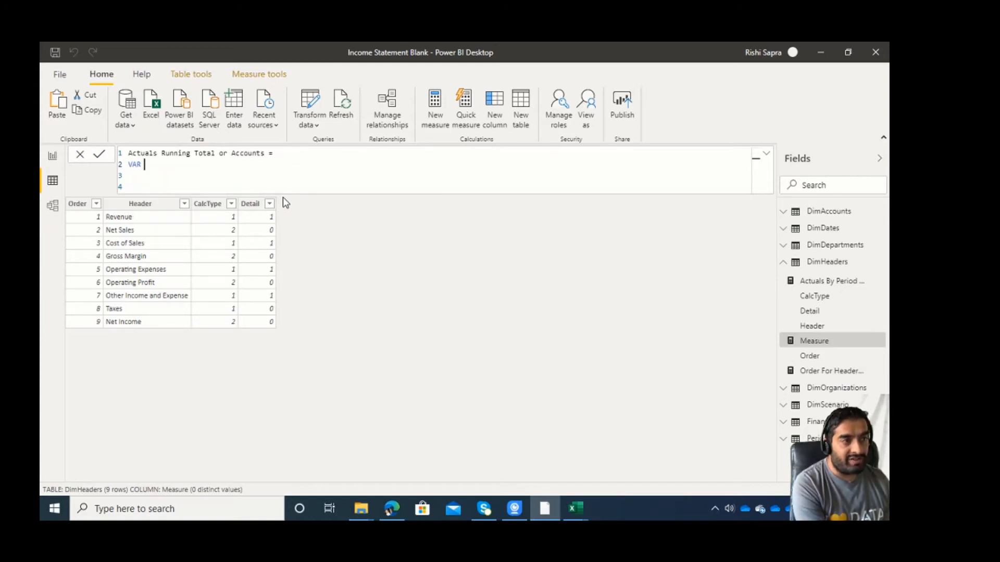
{"action": "type", "text": " CurrentCa"}
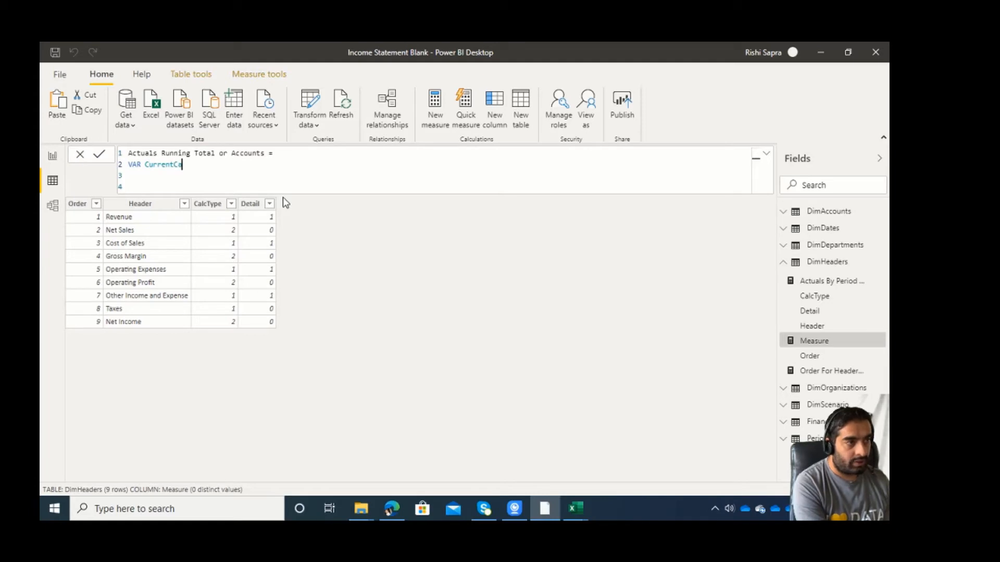
{"action": "type", "text": "lcType"}
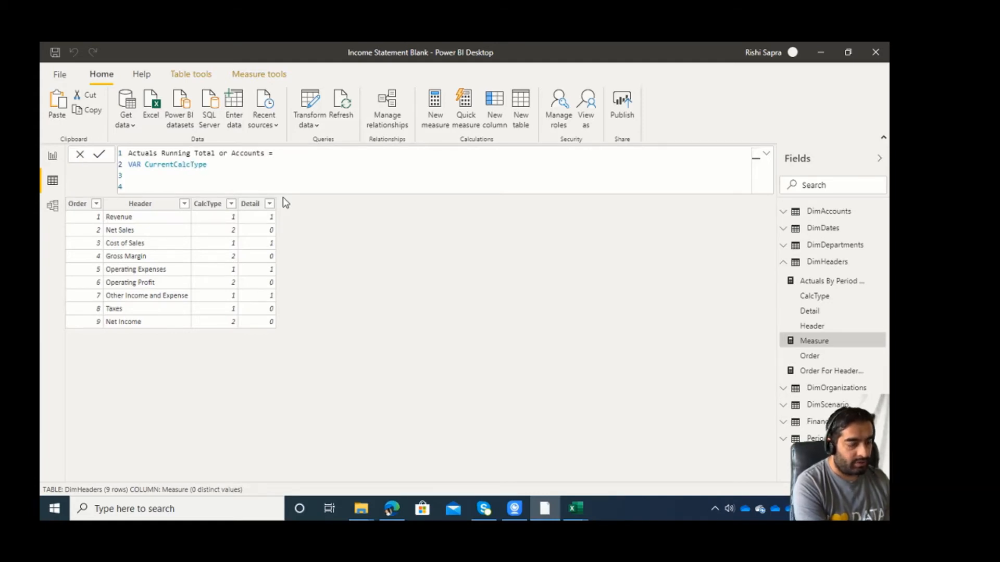
{"action": "type", "text": " = "}
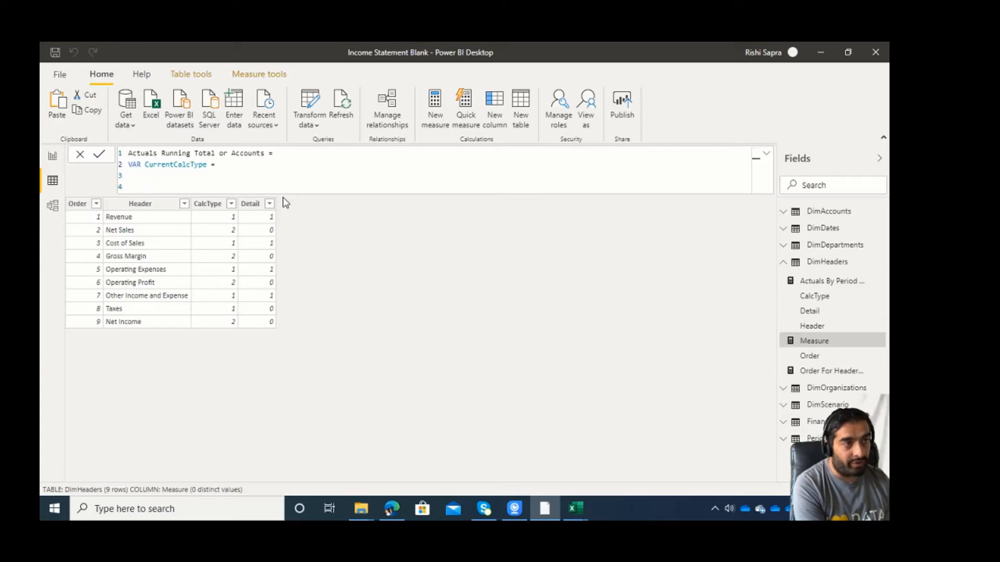
{"action": "type", "text": "selec"}
Define CurrentCalcType as the SELECTEDVALUE of DimHeaders[CalcType], leaving the function open for an alternate result.
{"action": "key", "text": "Down"}
{"action": "key", "text": "Down"}
{"action": "key", "text": "Down"}
{"action": "key", "text": "Down"}
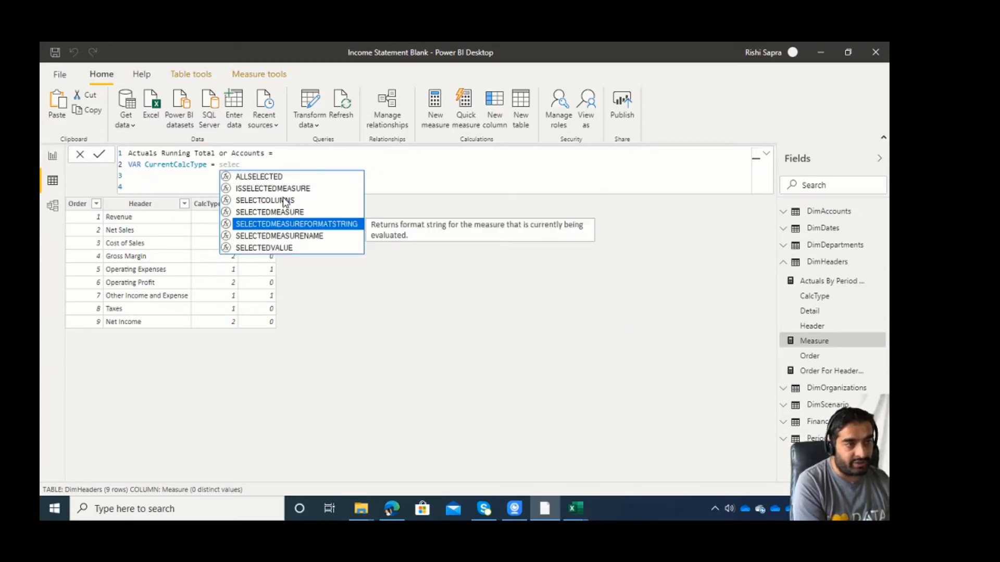
{"action": "key", "text": "Tab"}
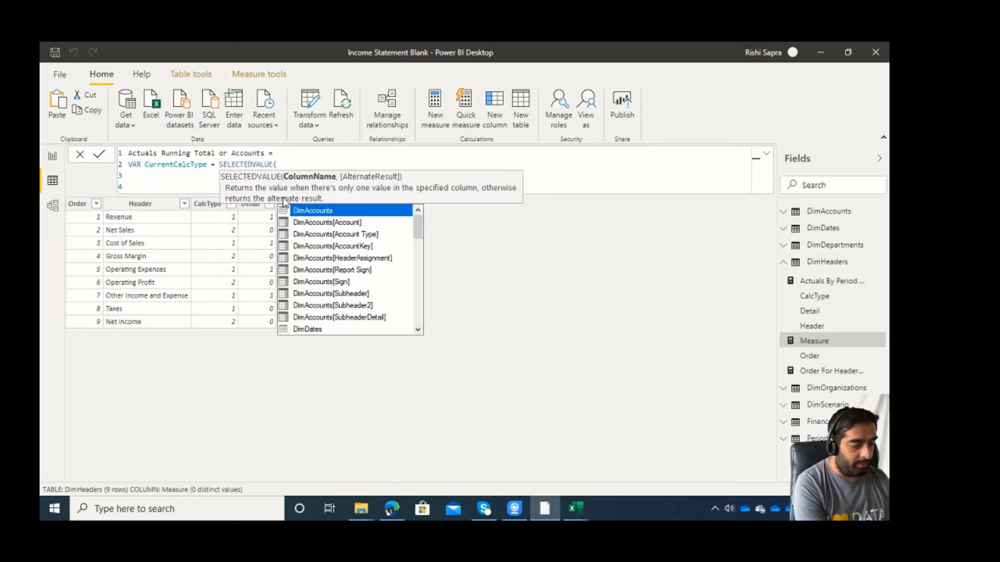
{"action": "type", "text": "cal"}
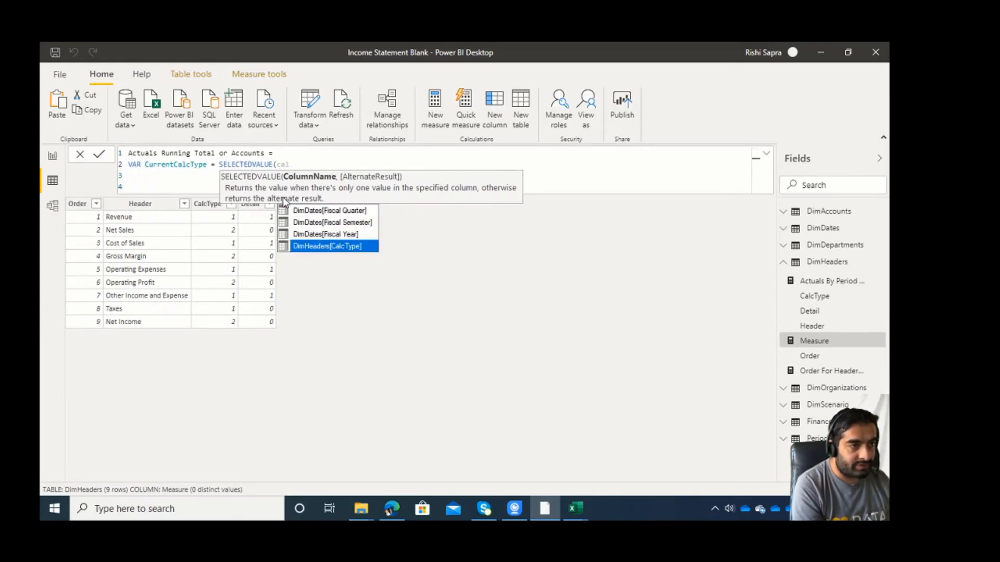
{"action": "key", "text": "Tab"}
{"action": "type", "text": "),"}
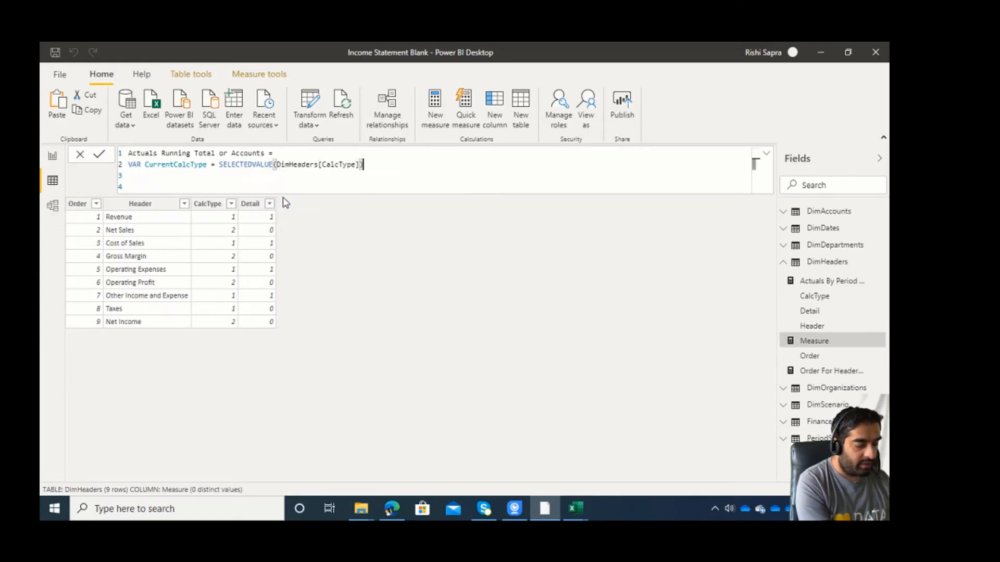
{"action": "key", "text": "BackSpace"}
{"action": "key", "text": "BackSpace"}
{"action": "type", "text": ","}
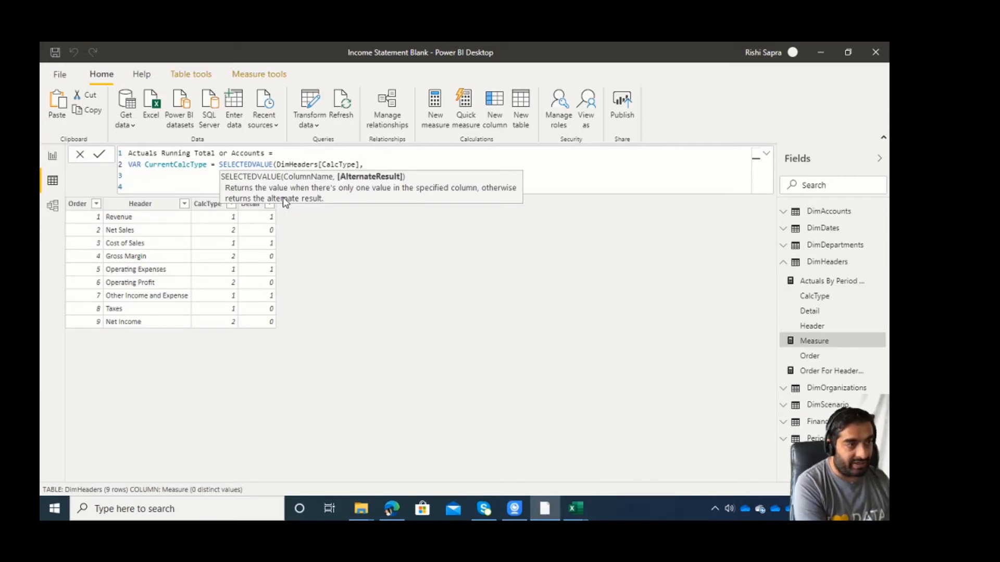
{"action": "type", "text": "MAX("}
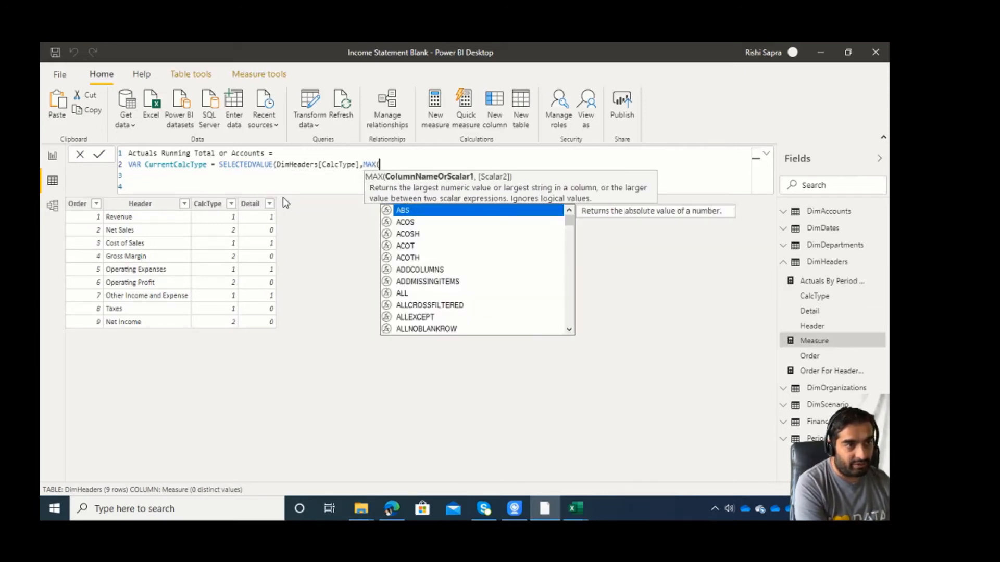
{"action": "type", "text": "cal"}
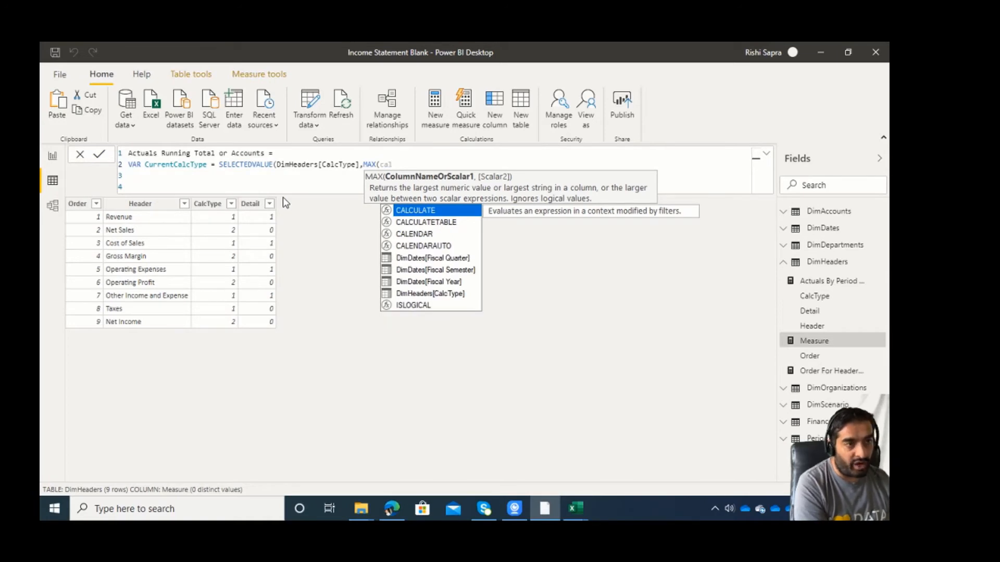
Give SELECTEDVALUE the alternate result MAX(DimHeaders[CalcType]) and close the expression.
{"action": "key", "text": "Down"}
{"action": "key", "text": "Down"}
{"action": "key", "text": "Down"}
{"action": "key", "text": "Down"}
{"action": "key", "text": "Down"}
{"action": "key", "text": "Down"}
{"action": "key", "text": "Down"}
{"action": "key", "text": "Tab"}
{"action": "type", "text": "))"}
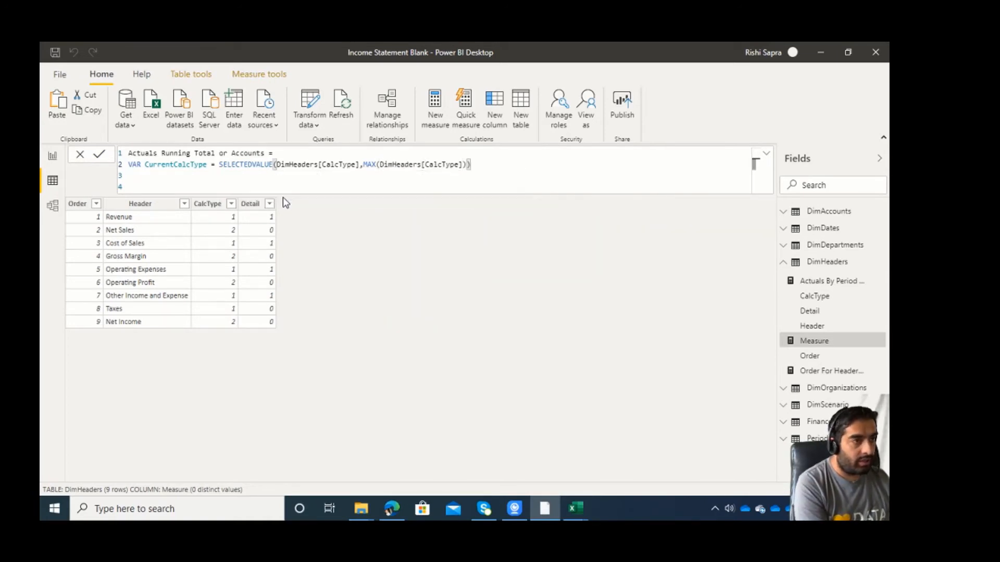
Add a RETURN line followed by a SWITCH function that evaluates CurrentCalcType, with an indented line for its cases.
{"action": "key", "text": "Return"}
{"action": "type", "text": "RETURN"}
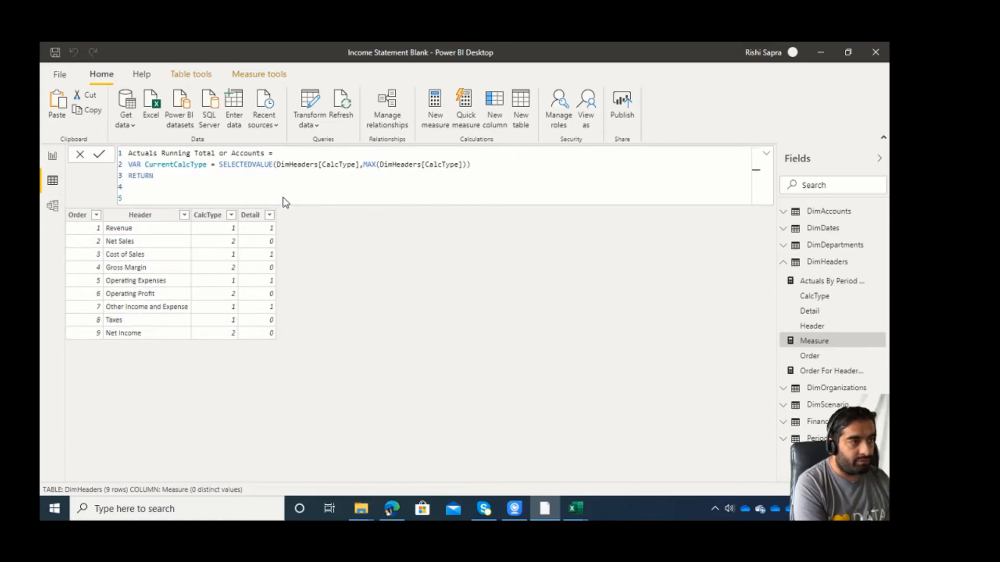
{"action": "key", "text": "Return"}
{"action": "type", "text": "SWITCH("}
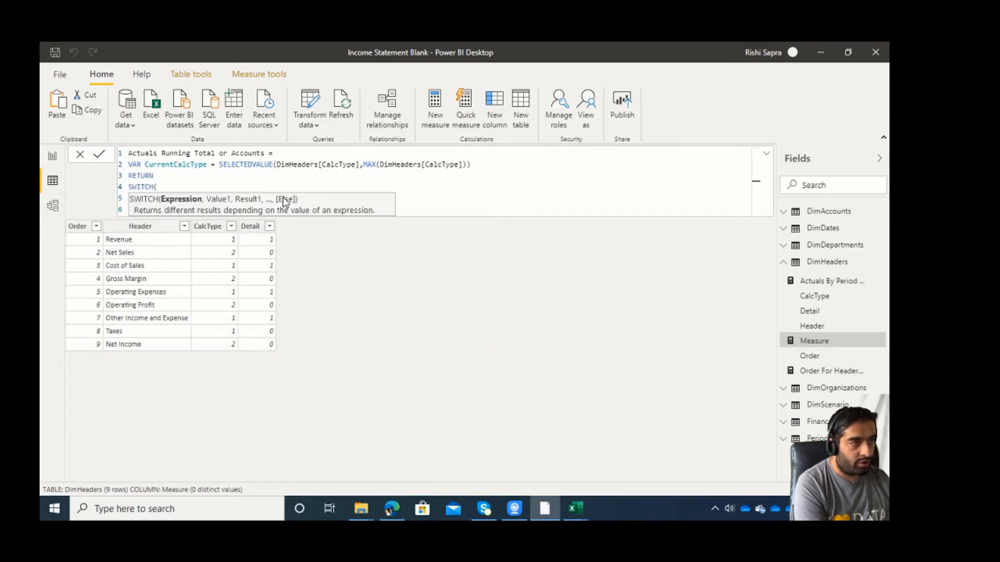
{"action": "type", "text": "CurrentCalcType"}
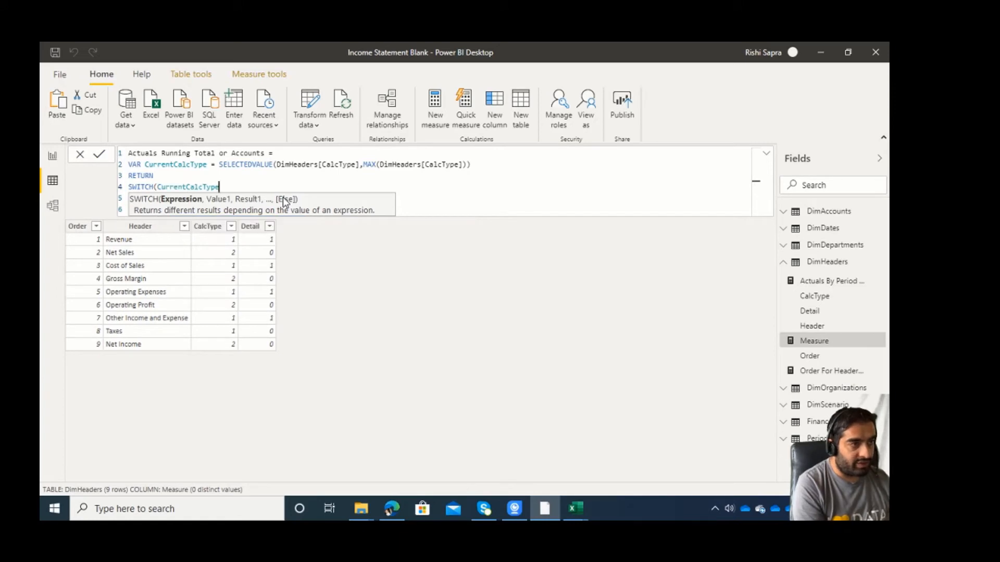
{"action": "type", "text": ","}
{"action": "key", "text": "shift+Return"}
{"action": "key", "text": "Tab"}
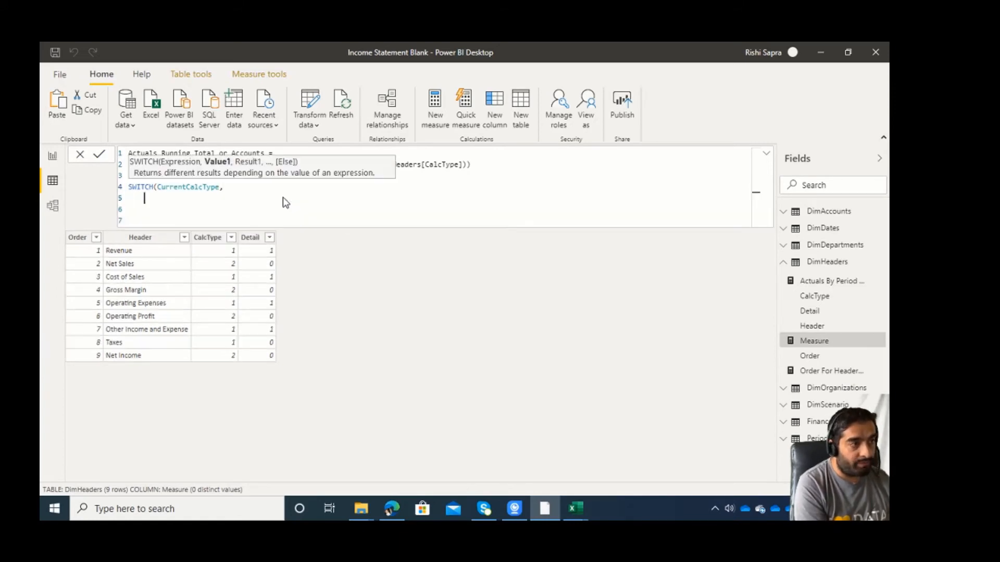
Add the first SWITCH case so that value 1 returns [Actuals By Period].
{"action": "type", "text": "1,"}
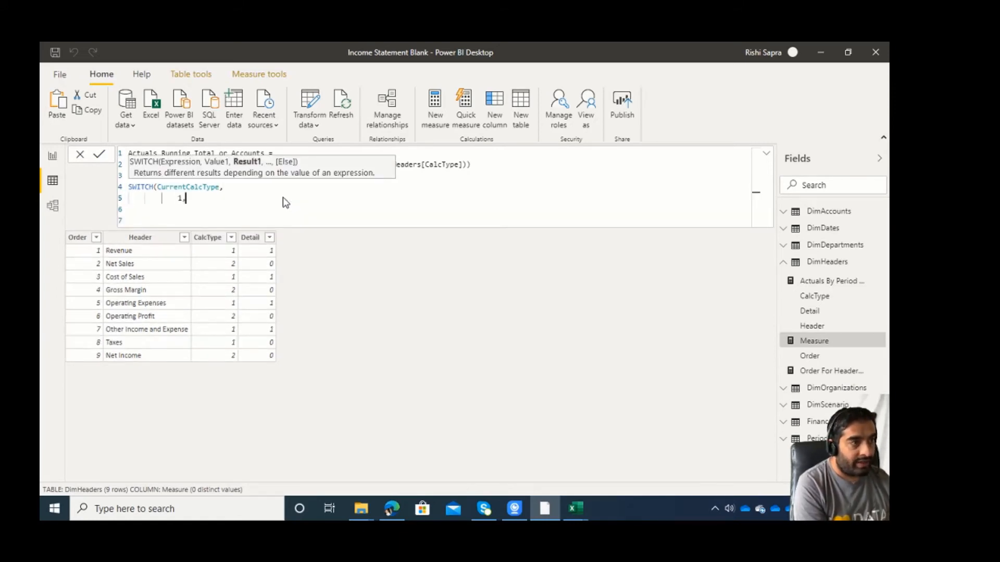
{"action": "type", "text": "[ac"}
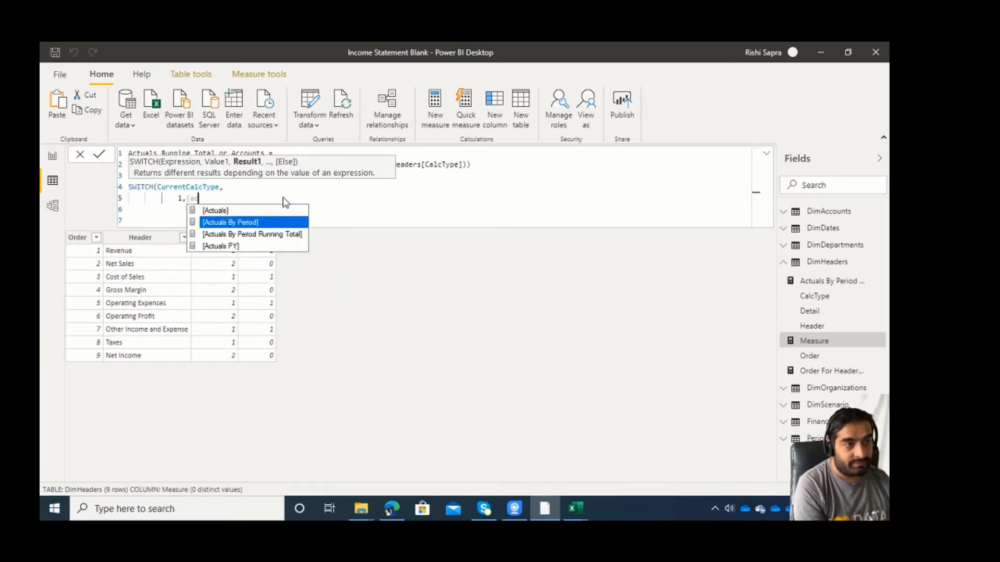
{"action": "key", "text": "Tab"}
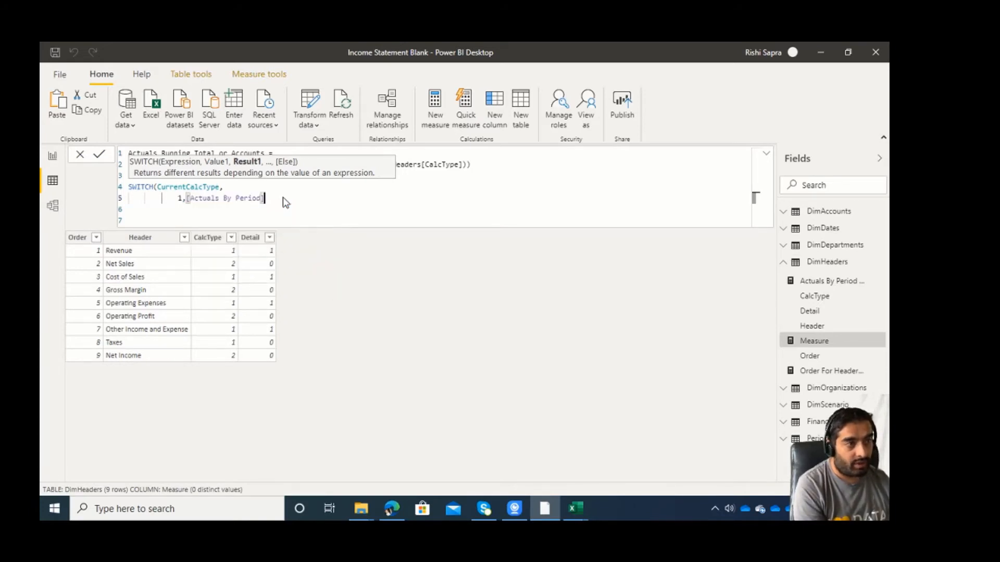
{"action": "key", "text": "Left"}
{"action": "key", "text": "Left"}
{"action": "key", "text": "Left"}
{"action": "key", "text": "Left"}
{"action": "key", "text": "Left"}
{"action": "key", "text": "Left"}
{"action": "key", "text": "Left"}
{"action": "key", "text": "Left"}
{"action": "key", "text": "Left"}
{"action": "key", "text": "Left"}
{"action": "key", "text": "Left"}
{"action": "key", "text": "Left"}
{"action": "key", "text": "Left"}
{"action": "key", "text": "Left"}
{"action": "key", "text": "Left"}
{"action": "key", "text": "Left"}
{"action": "key", "text": "Left"}
{"action": "key", "text": "Left"}
{"action": "key", "text": "Left"}
{"action": "key", "text": "Left"}
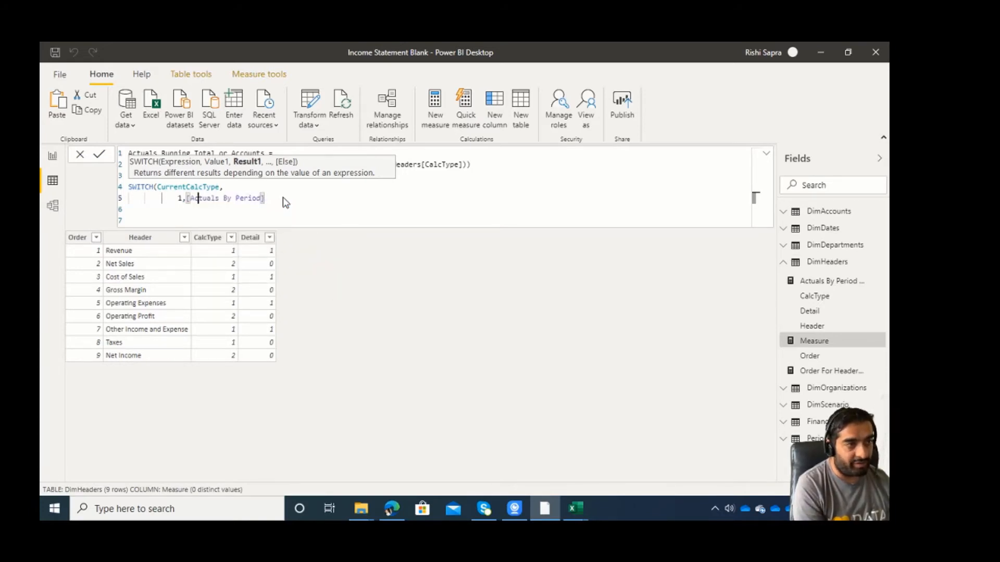
{"action": "key", "text": "Right"}
{"action": "key", "text": "End"}
{"action": "type", "text": ","}
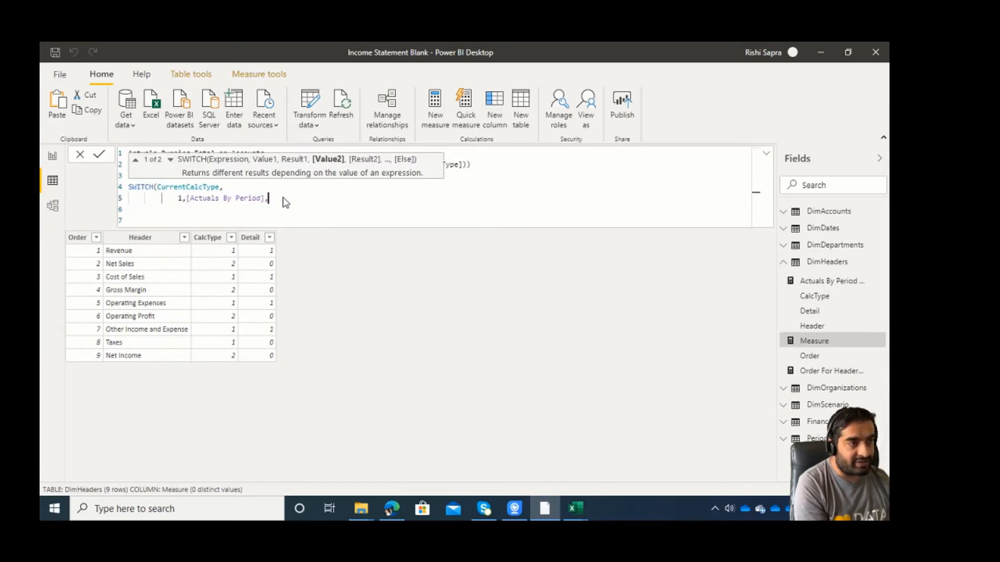
Add a second SWITCH case on a new line so that value 2 returns [Actuals By Period Running Total].
{"action": "key", "text": "Return"}
{"action": "type", "text": "2,["}
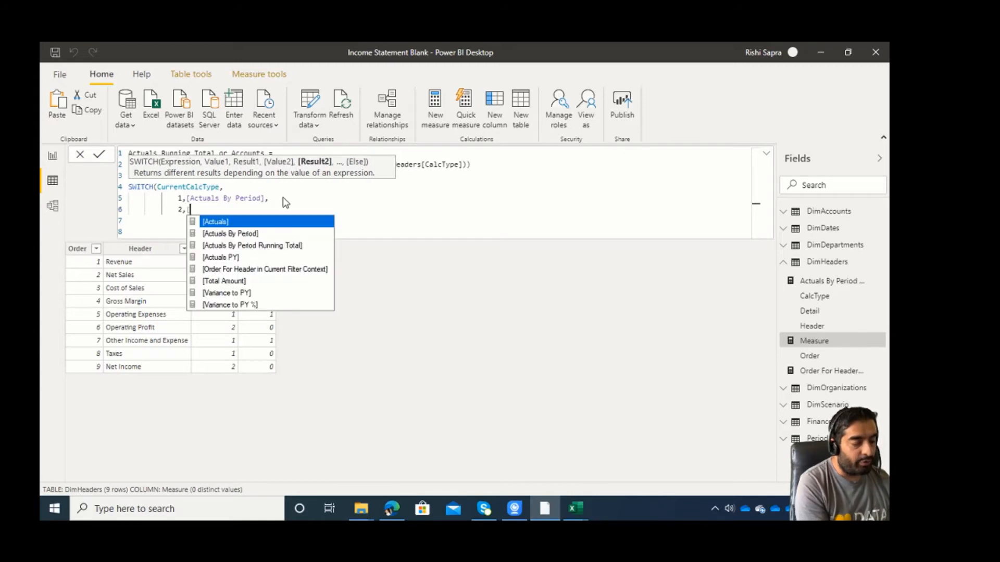
{"action": "key", "text": "Down"}
{"action": "key", "text": "Down"}
{"action": "key", "text": "Tab"}
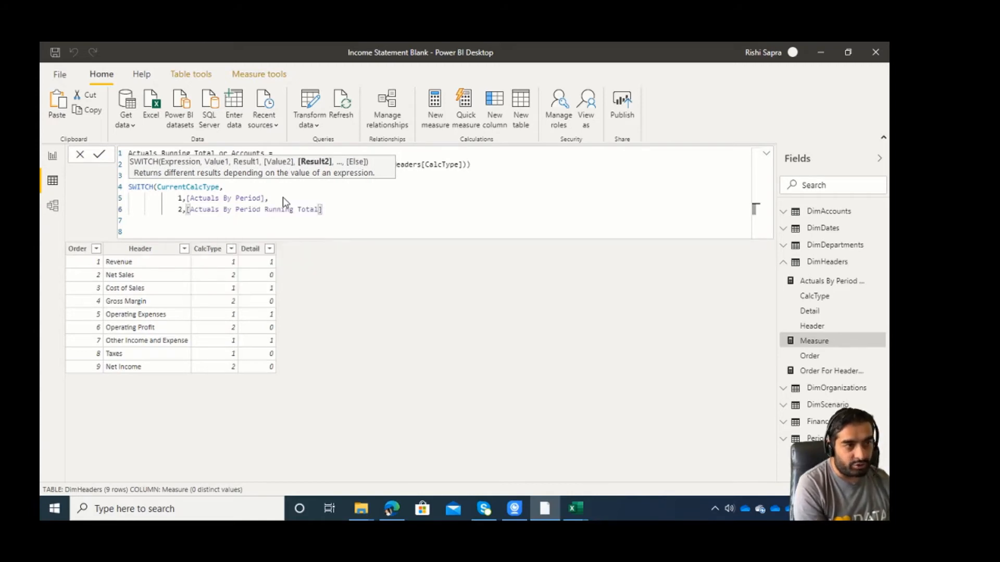
Set BLANK() as the SWITCH fallback result and close the function.
{"action": "type", "text": ","}
{"action": "key", "text": "Return"}
{"action": "type", "text": "blank"}
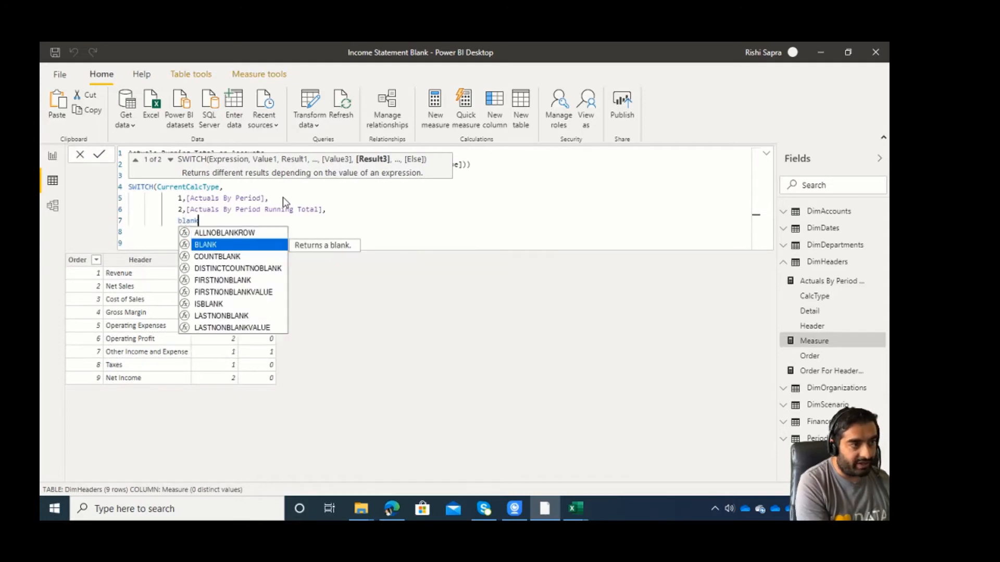
{"action": "key", "text": "Tab"}
{"action": "type", "text": ")"}
Review the CurrentCalcType variable and the two SWITCH cases, and commit the Actuals Running Total or Accounts measure.
{"action": "key", "text": "Up"}
{"action": "key", "text": "Up"}
{"action": "key", "text": "Up"}
{"action": "key", "text": "Up"}
{"action": "key", "text": "Up"}
{"action": "key", "text": "Up"}
{"action": "key", "text": "Up"}
{"action": "key", "text": "Down"}
{"action": "key", "text": "Down"}
{"action": "key", "text": "Down"}
{"action": "key", "text": "Down"}
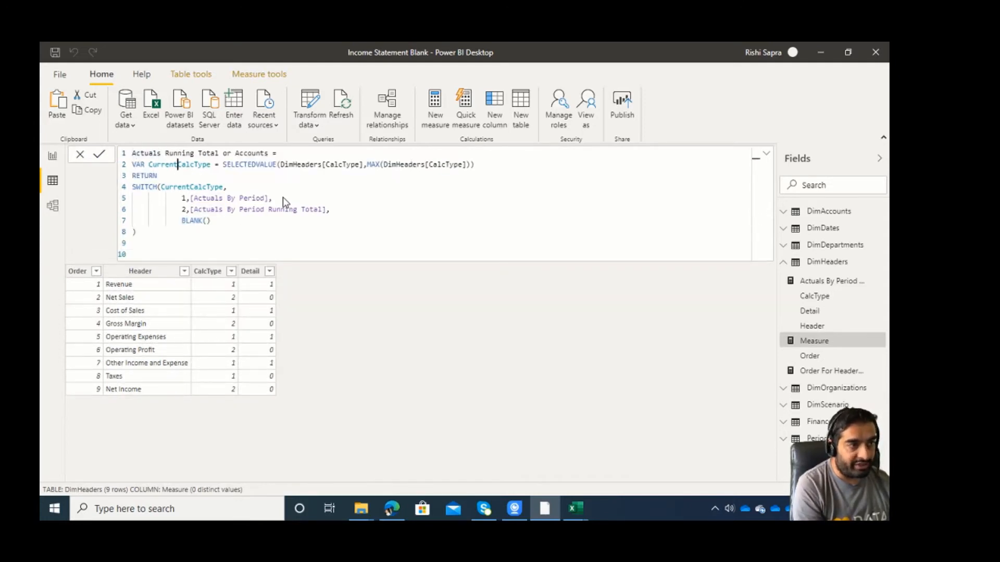
{"action": "key", "text": "Home"}
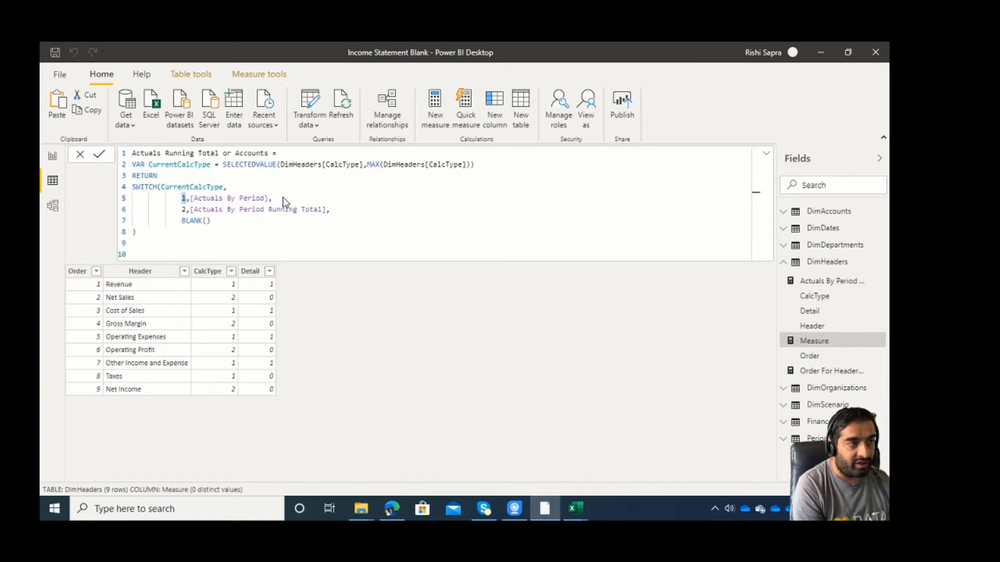
{"action": "key", "text": "Down"}
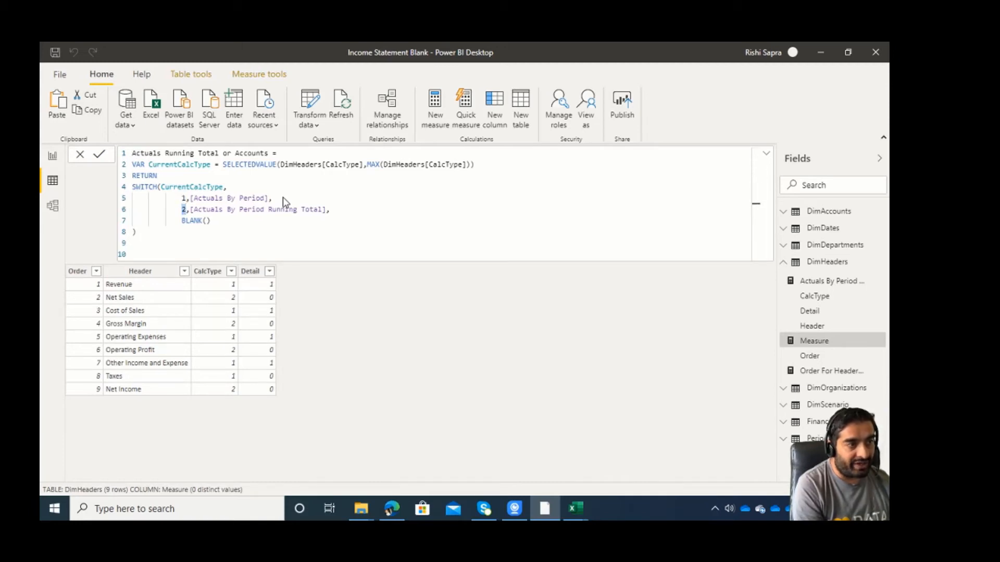
{"action": "key", "text": "Up"}
{"action": "key", "text": "Right"}
{"action": "key", "text": "Right"}
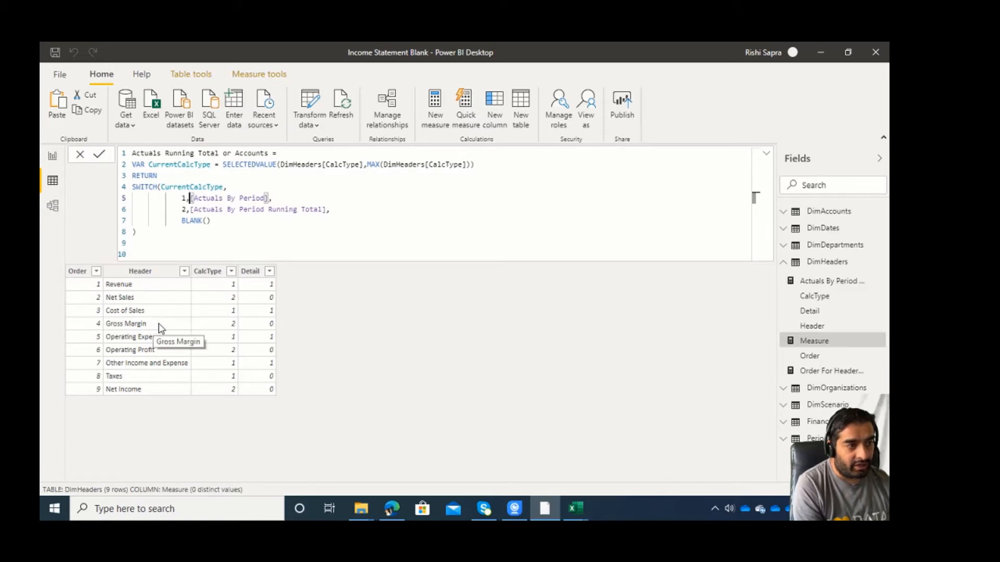
{"action": "left_click", "coordinate": [258, 234]}
{"action": "key", "text": "Return"}
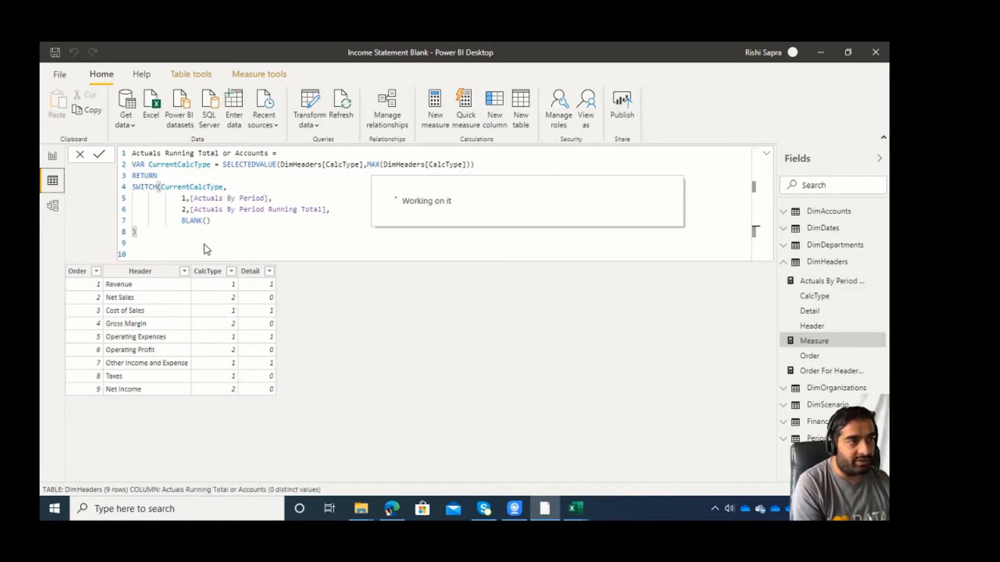
Put Actuals Running Total or Accounts first in the report matrix values and remove Order For Header in Current Filter Context and Actuals By Period Running Total.
{"action": "left_click", "coordinate": [55, 160]}
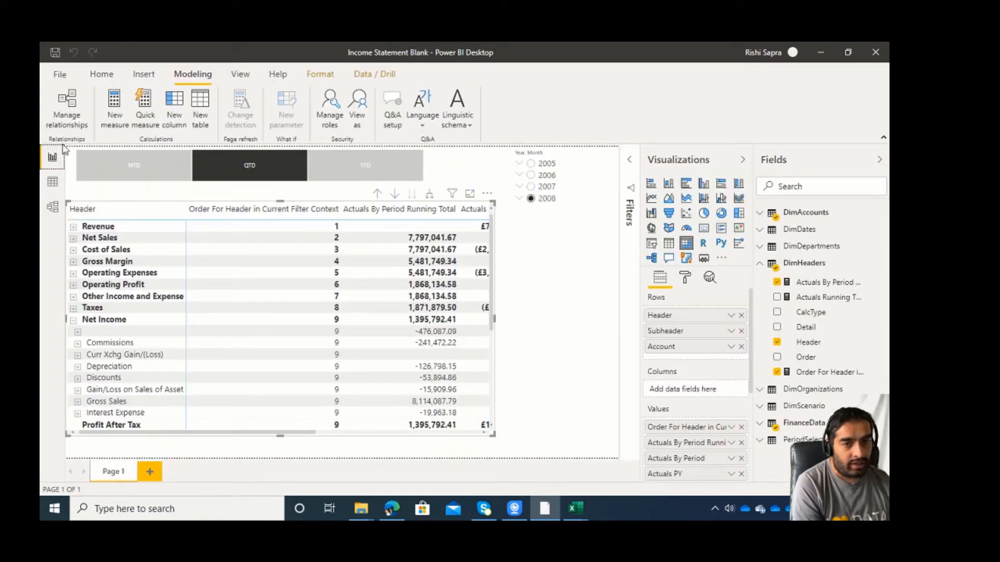
{"action": "left_click", "coordinate": [813, 297]}
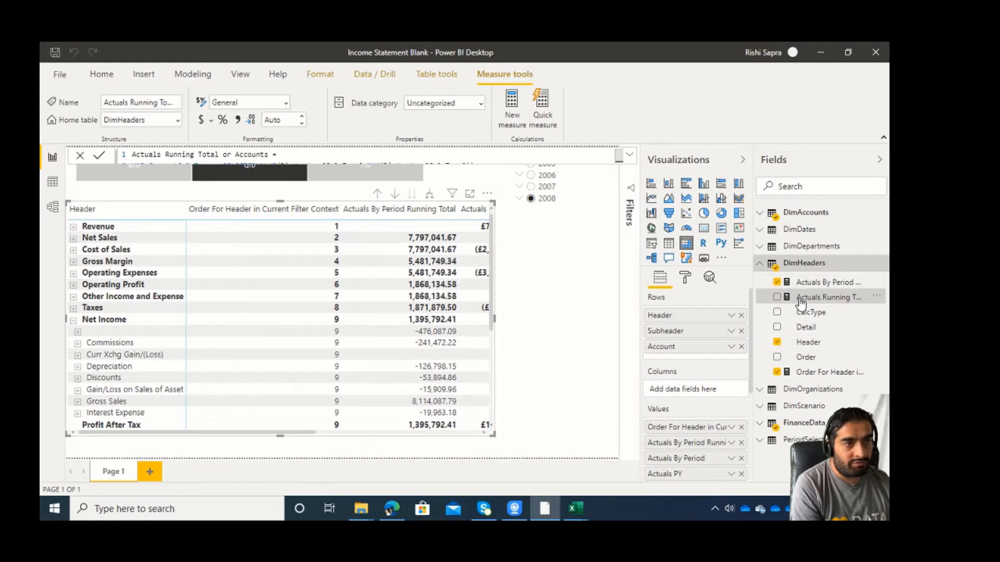
{"action": "left_click_drag", "start_coordinate": [807, 300], "coordinate": [728, 424]}
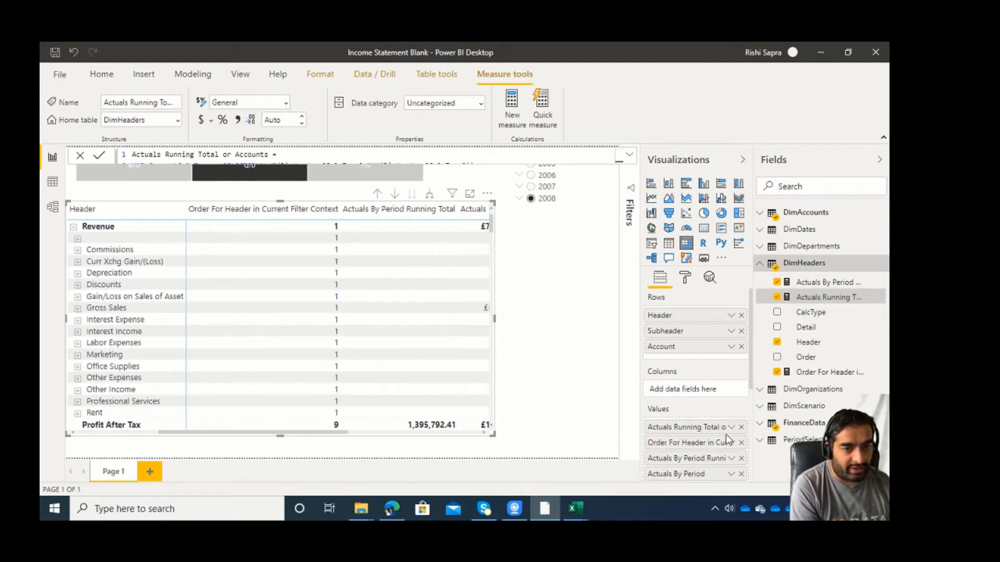
{"action": "left_click", "coordinate": [741, 443]}
{"action": "left_click", "coordinate": [741, 443]}
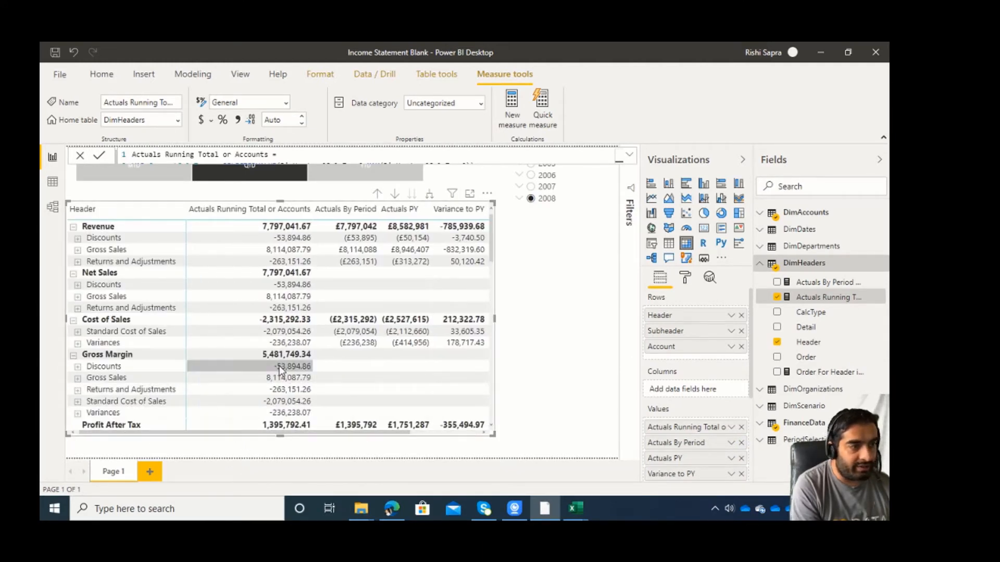
Collapse the matrix header rows from Revenue through Net Income and make the matrix visual shorter and slightly wider.
{"action": "left_click", "coordinate": [74, 275]}
{"action": "left_click", "coordinate": [74, 228]}
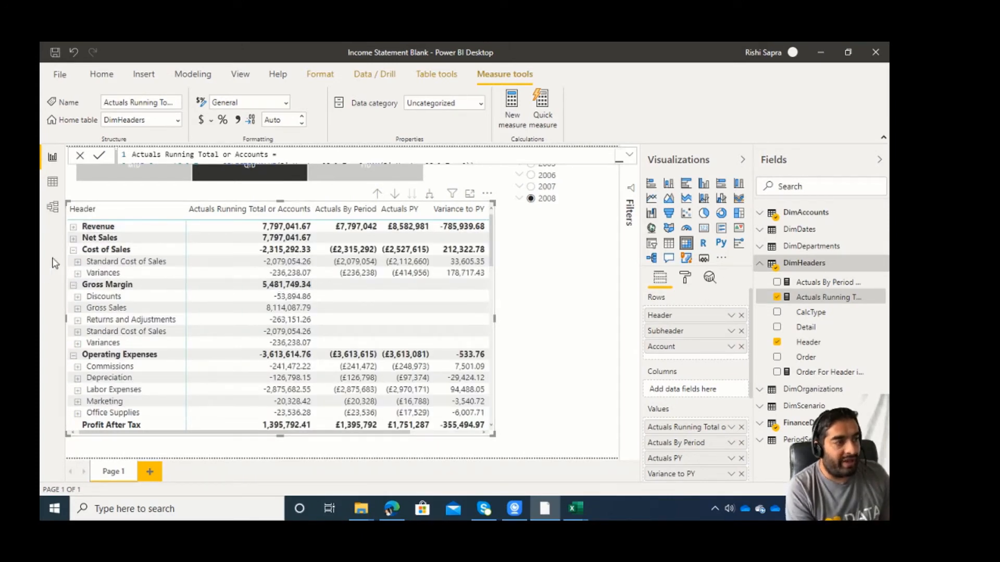
{"action": "left_click", "coordinate": [73, 250]}
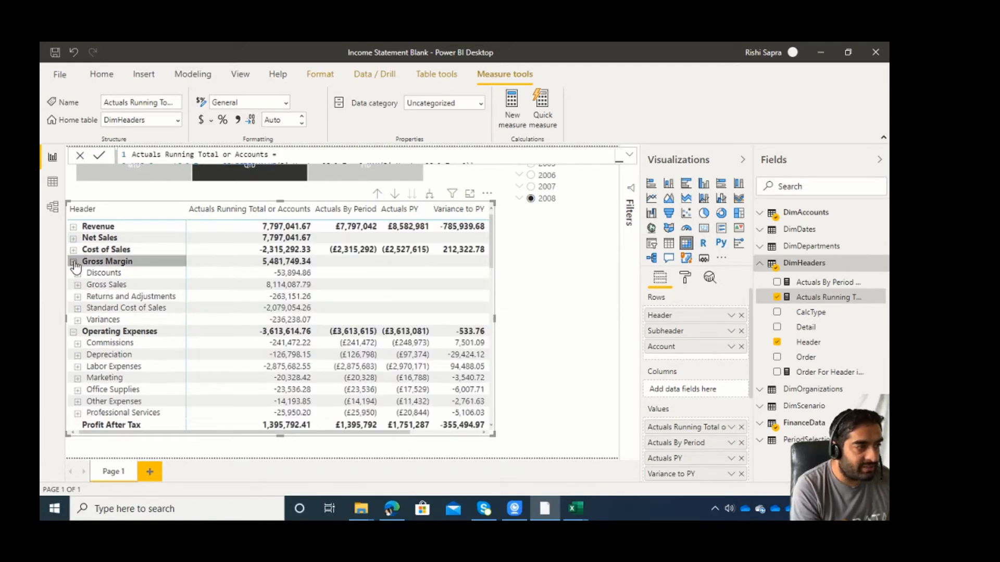
{"action": "left_click", "coordinate": [74, 262]}
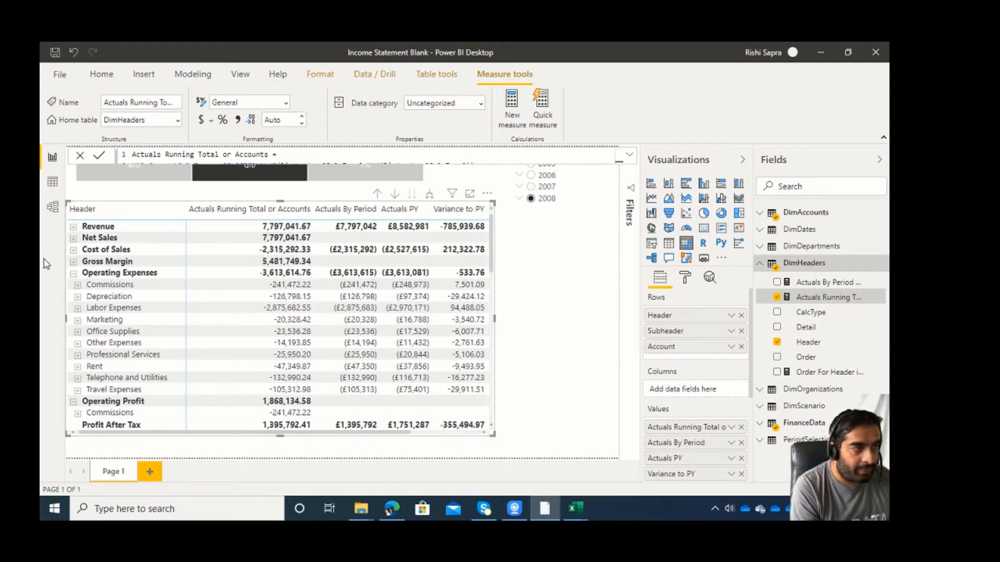
{"action": "left_click", "coordinate": [73, 274]}
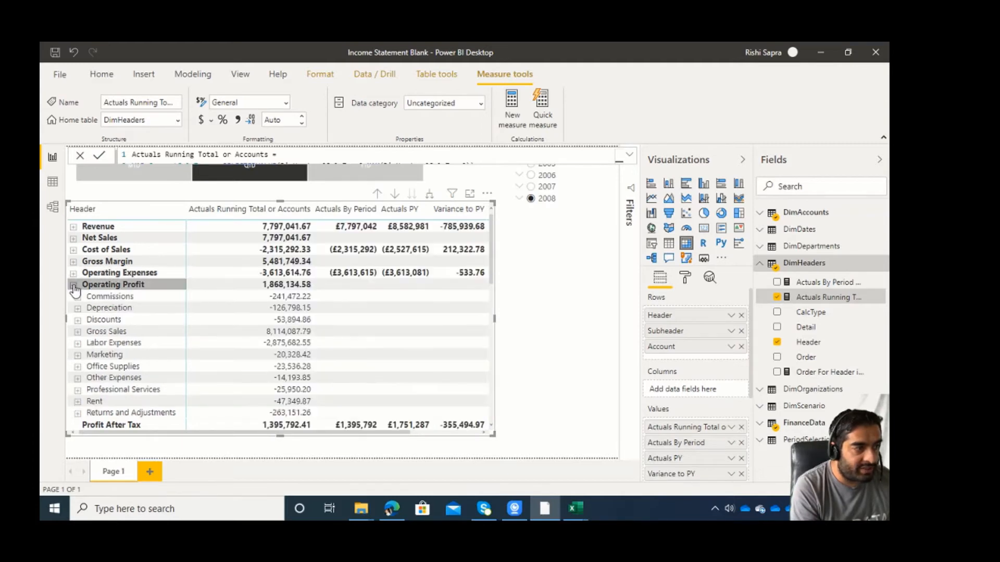
{"action": "left_click", "coordinate": [74, 286]}
{"action": "left_click", "coordinate": [73, 297]}
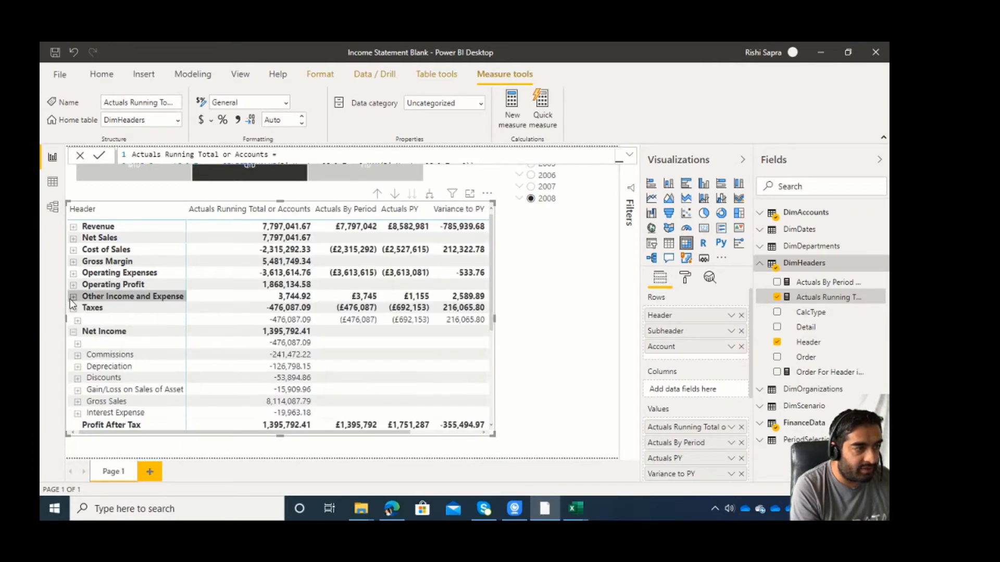
{"action": "left_click", "coordinate": [74, 307]}
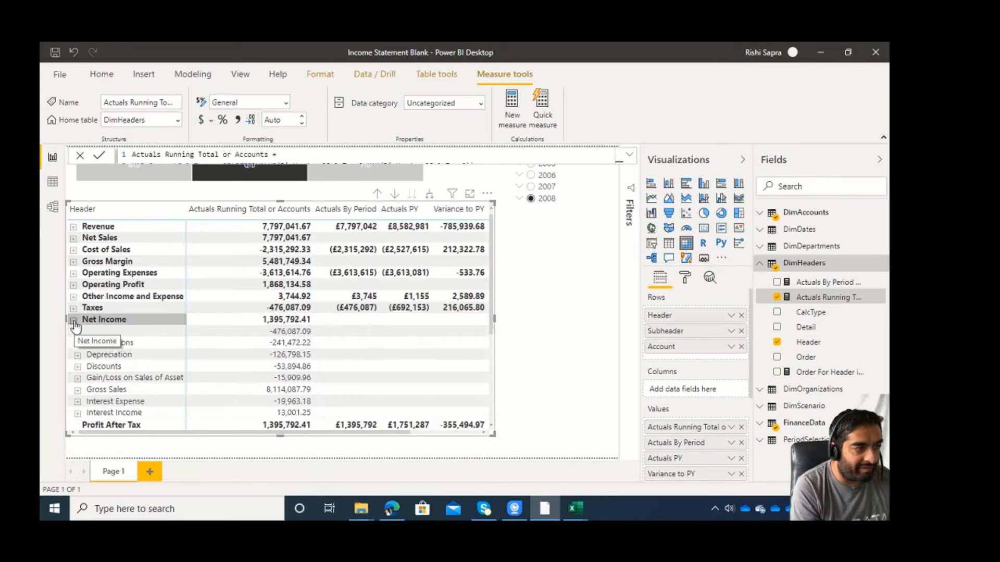
{"action": "left_click", "coordinate": [74, 320]}
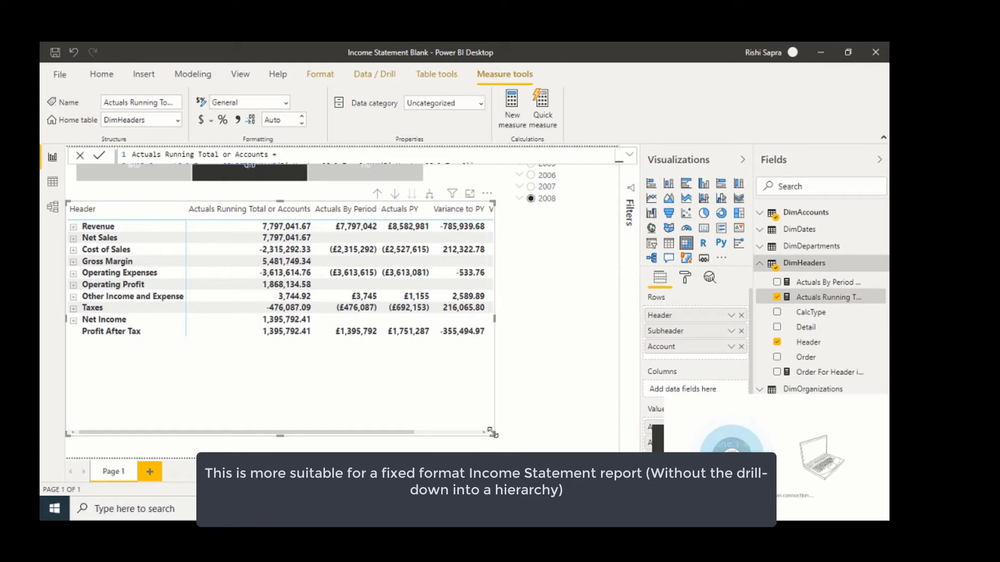
{"action": "left_click_drag", "start_coordinate": [494, 435], "coordinate": [510, 373]}
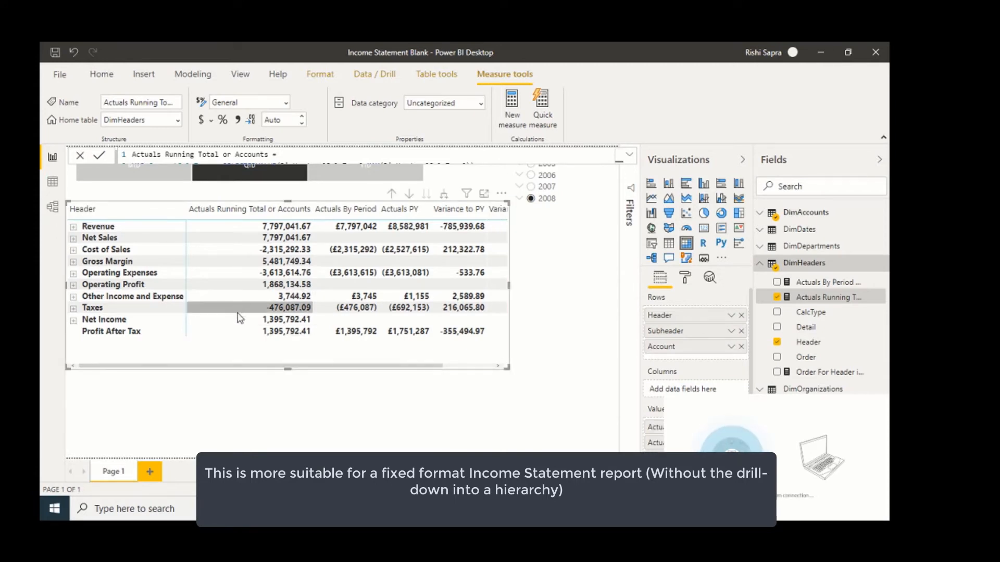
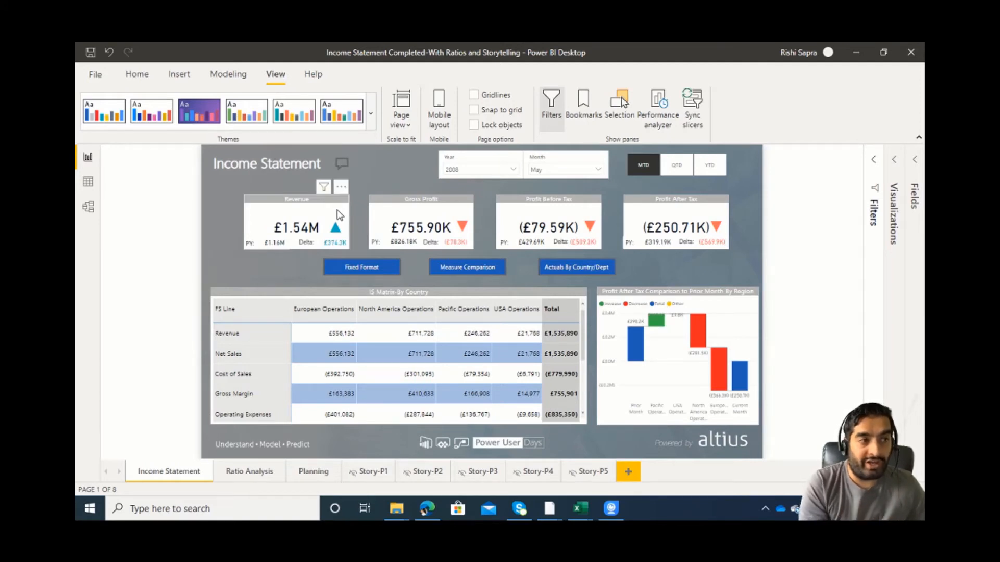
Switch the report period to YTD, check the regional waterfall, and show the Measure Comparison version of the income statement matrix.
{"action": "left_click", "coordinate": [710, 165]}
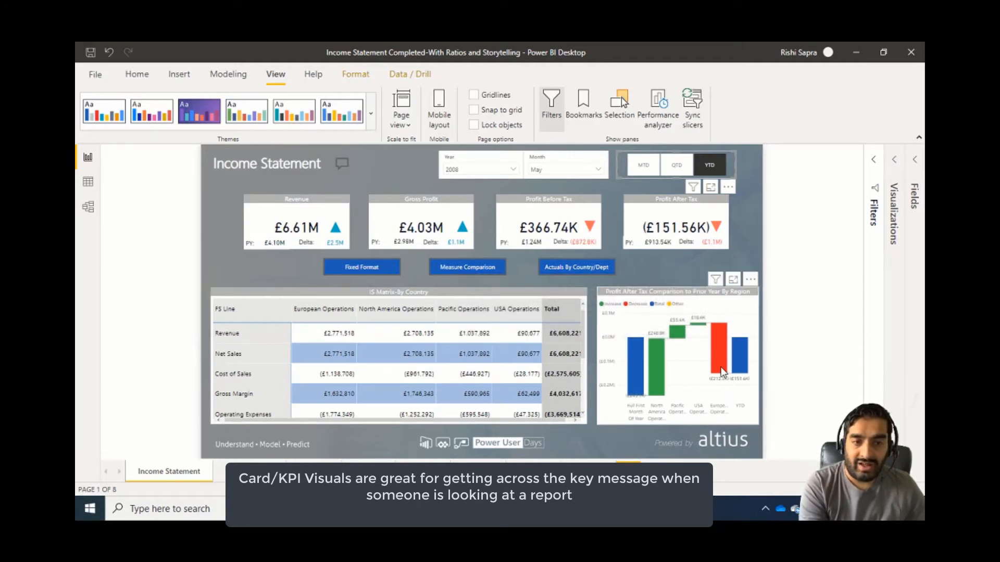
{"action": "mouse_move", "coordinate": [721, 369]}
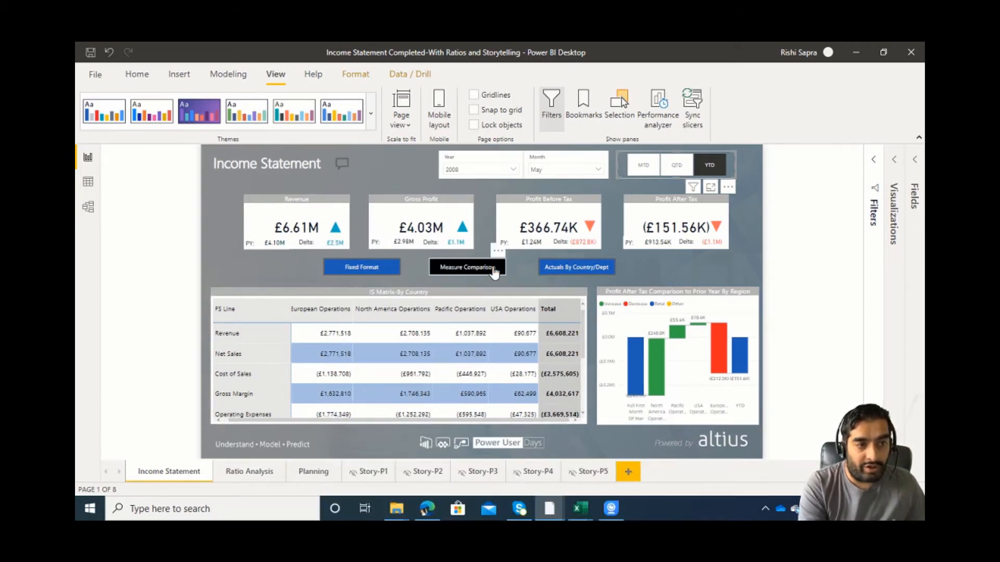
{"action": "left_click", "coordinate": [457, 269]}
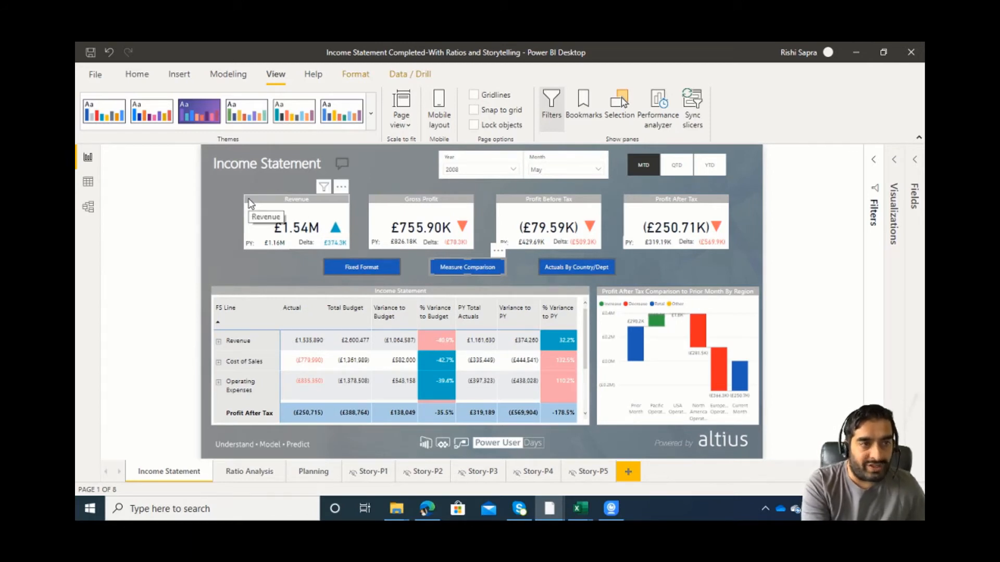
Inspect the Revenue KPI card and the arrow and delta elements layered over it, and clear the selection.
{"action": "left_click", "coordinate": [286, 203]}
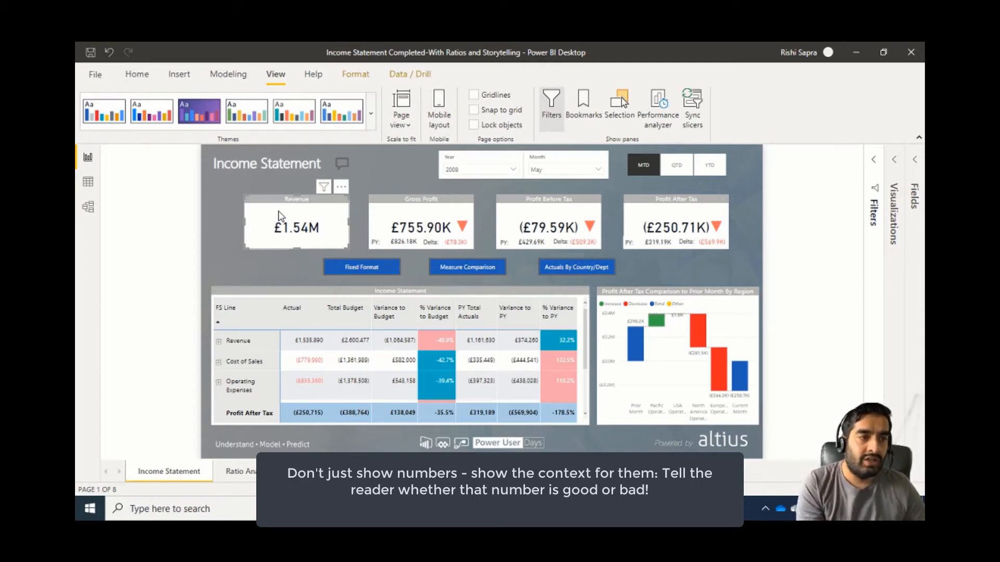
{"action": "left_click", "coordinate": [179, 216]}
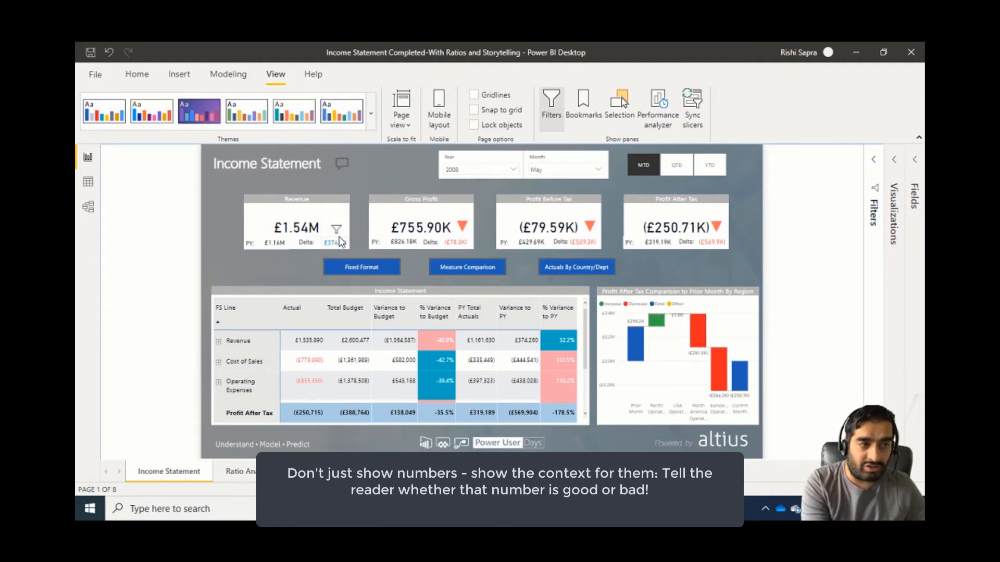
{"action": "mouse_move", "coordinate": [336, 210]}
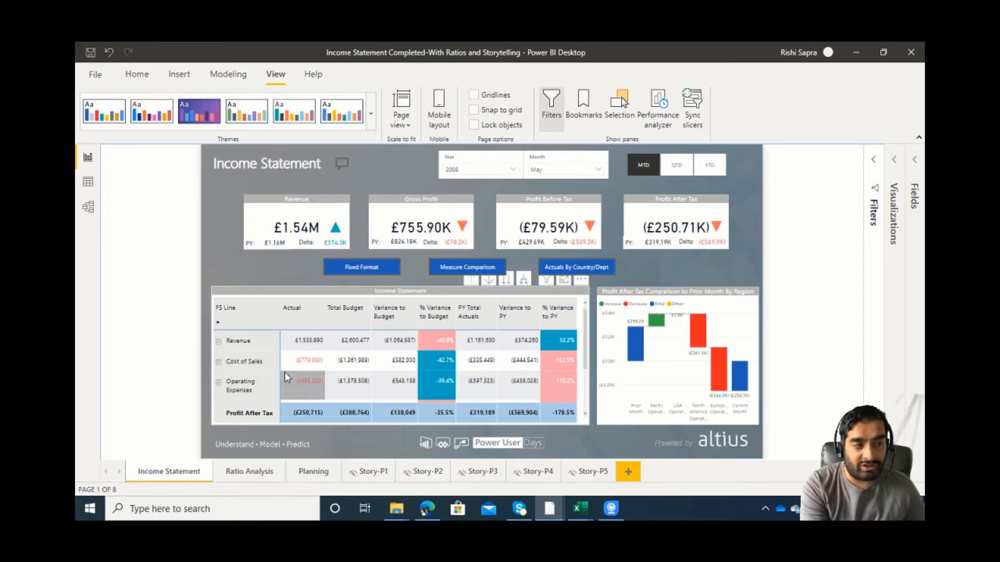
Examine the % Variance to Budget colouring across the income statement matrix rows from Revenue down to Taxes.
{"action": "scroll", "coordinate": [252, 377], "scroll_direction": "down", "scroll_amount": 1}
{"action": "scroll", "coordinate": [252, 377], "scroll_direction": "down", "scroll_amount": 2}
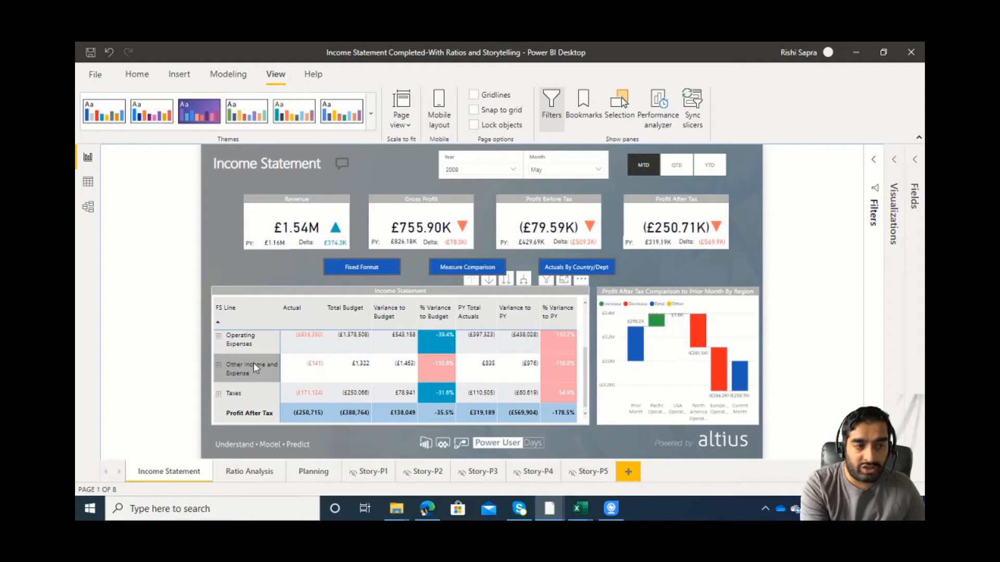
{"action": "mouse_move", "coordinate": [445, 363]}
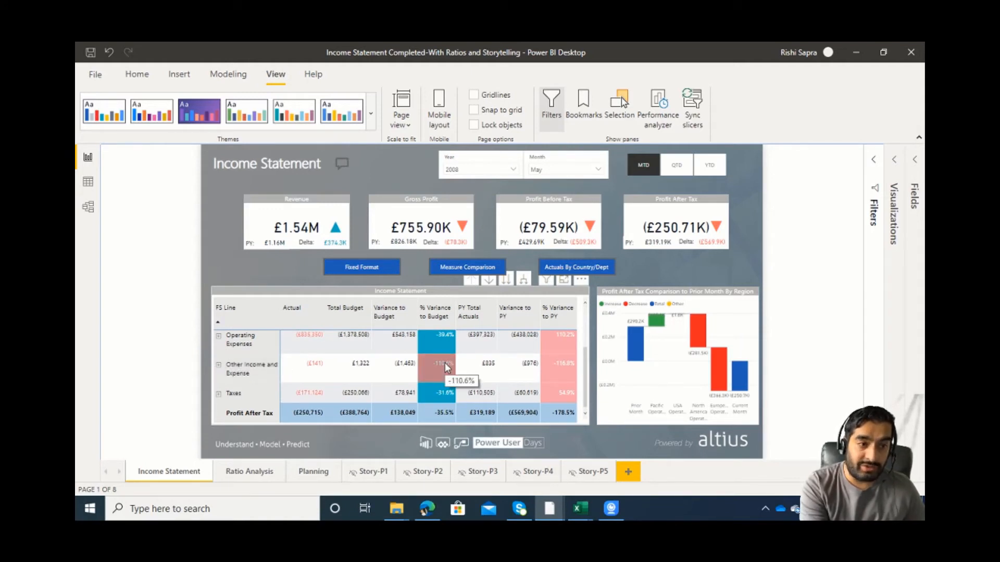
{"action": "scroll", "coordinate": [445, 364], "scroll_direction": "up", "scroll_amount": 3}
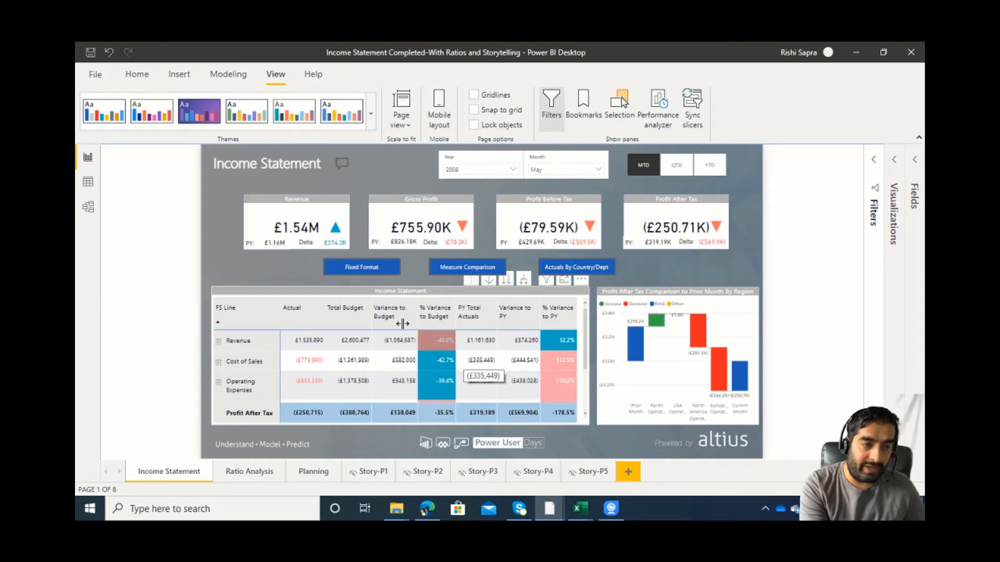
Open the full DAX formula of Measure Delta Arrow in the Measure Selection table behind the Revenue card's arrow.
{"action": "left_click", "coordinate": [335, 227]}
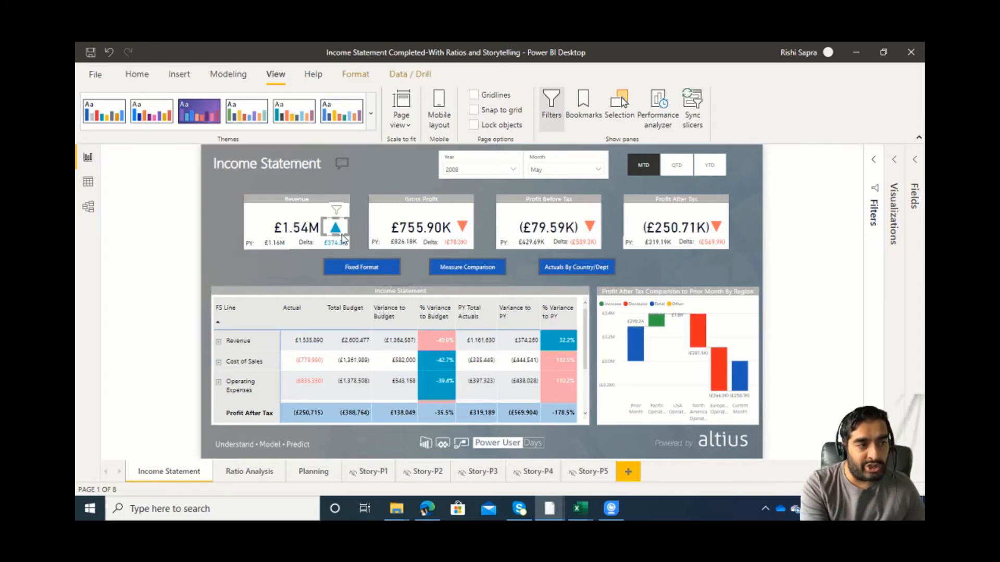
{"action": "left_click", "coordinate": [903, 159]}
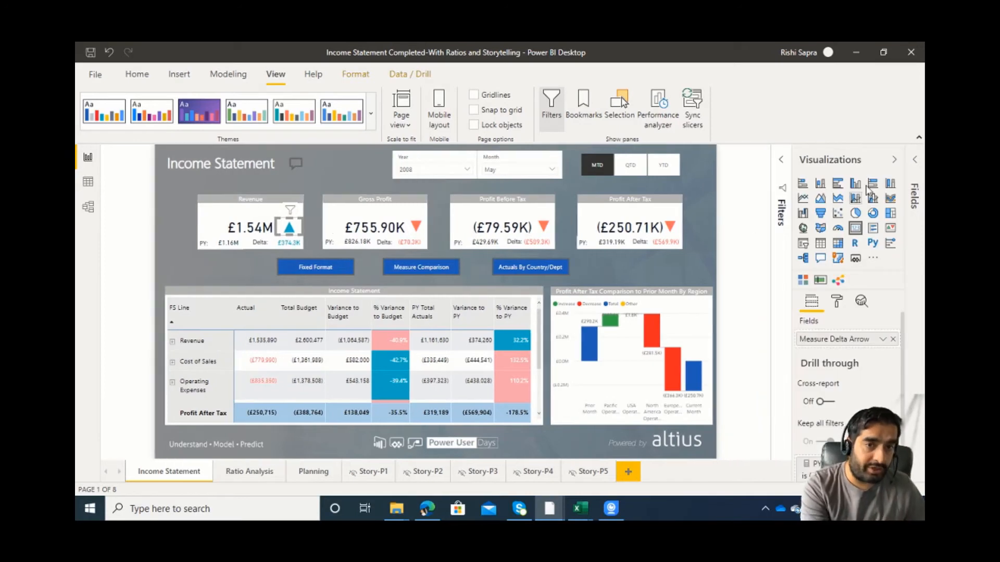
{"action": "left_click", "coordinate": [914, 160]}
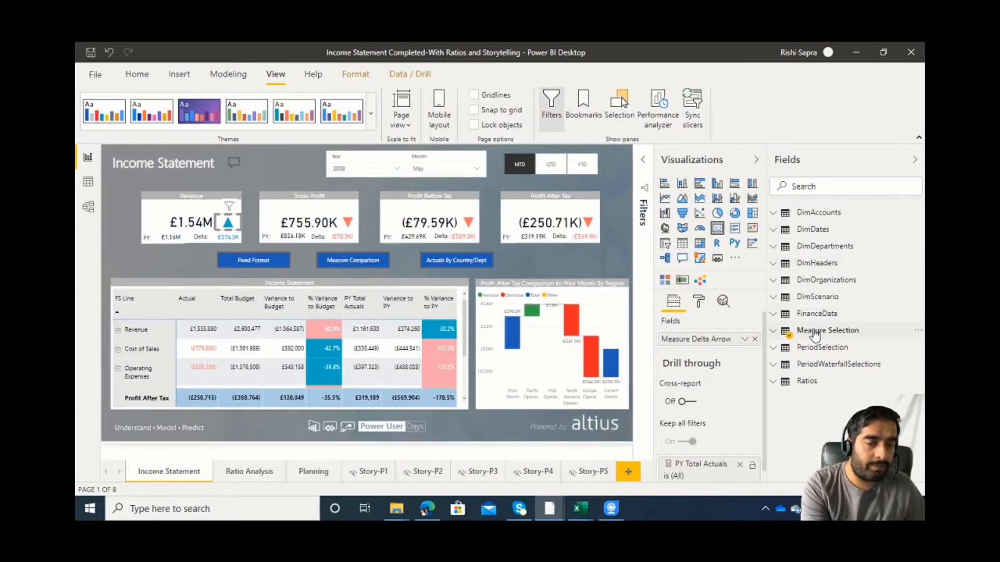
{"action": "left_click", "coordinate": [818, 330]}
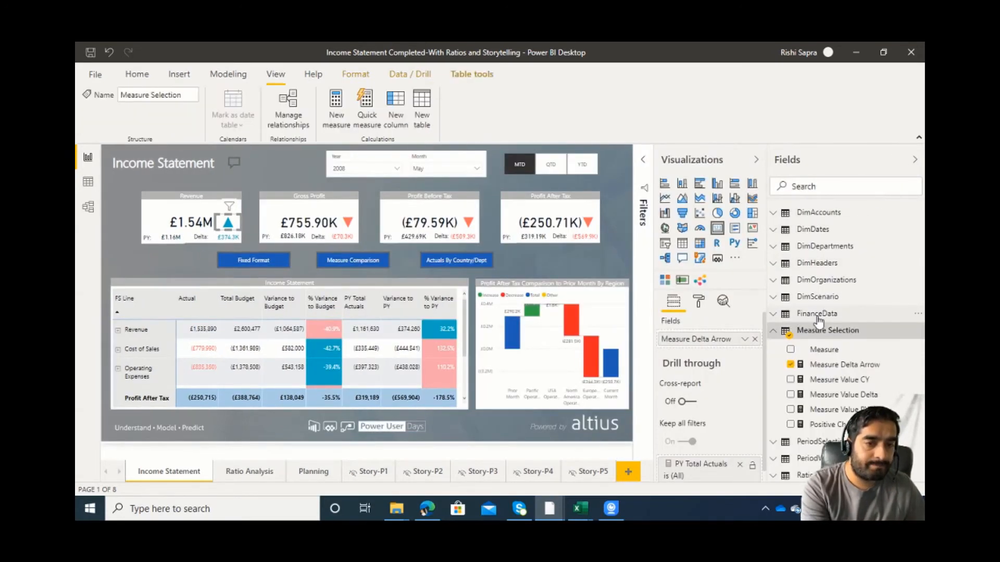
{"action": "left_click", "coordinate": [831, 368]}
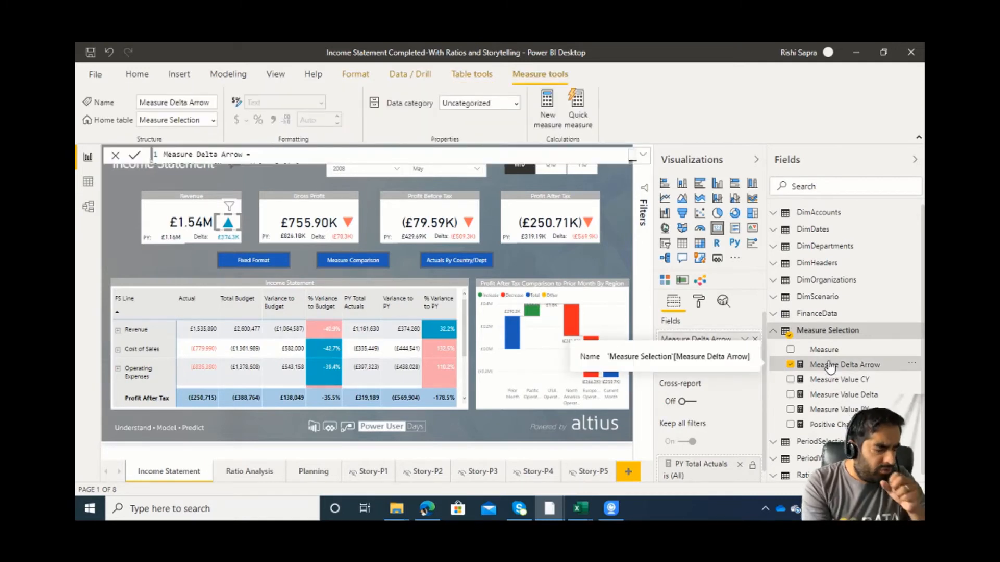
{"action": "left_click", "coordinate": [644, 155]}
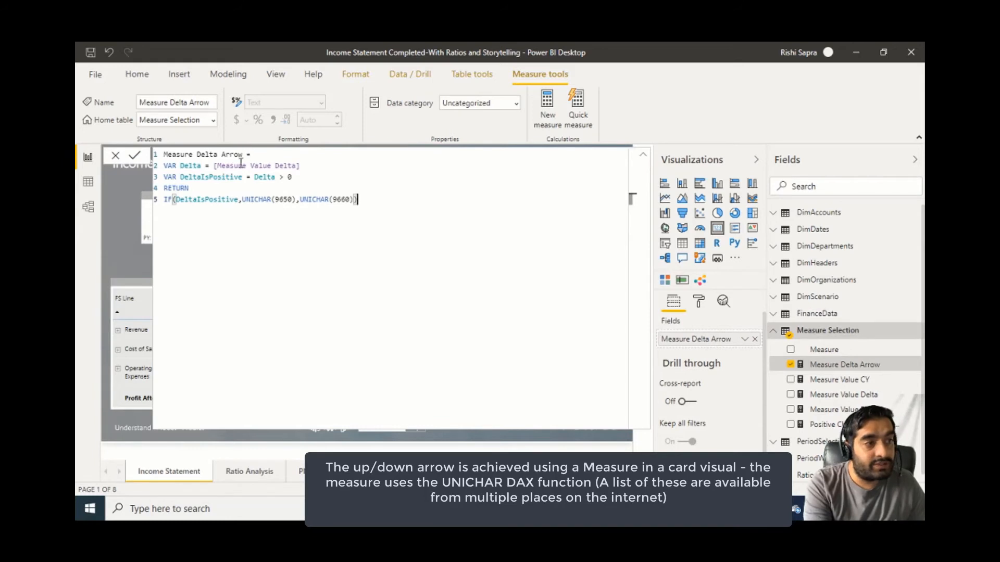
Review the Measure Value Delta reference, the DeltaIsPositive test and the UNICHAR(9650) and UNICHAR(9660) results, and collapse the formula.
{"action": "left_click_drag", "start_coordinate": [303, 166], "coordinate": [213, 169]}
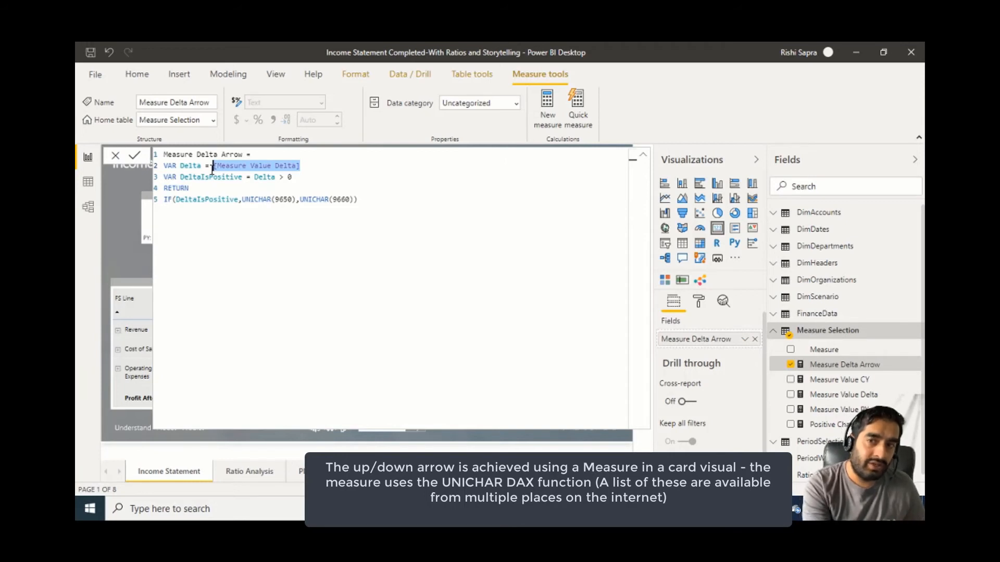
{"action": "left_click", "coordinate": [306, 174]}
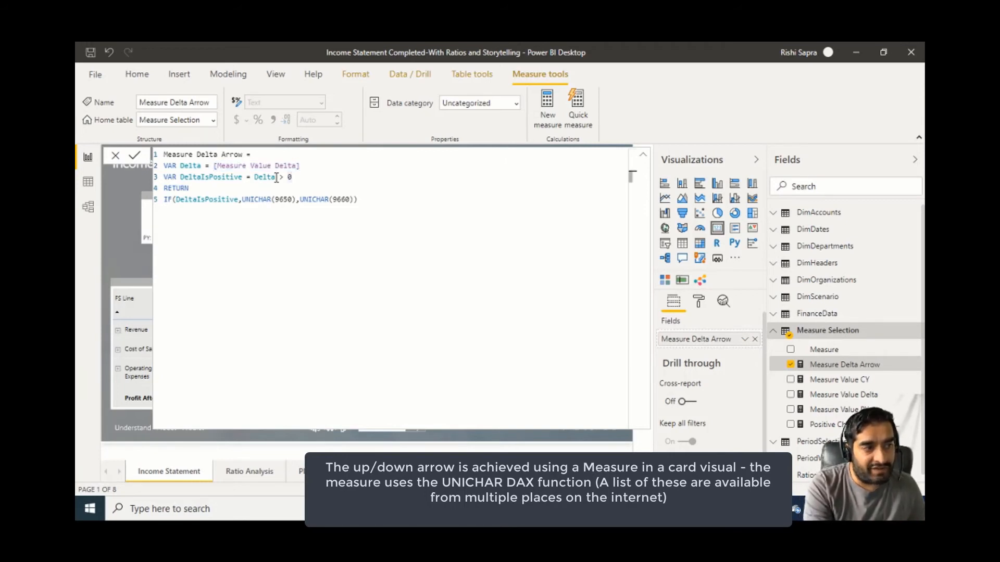
{"action": "left_click", "coordinate": [244, 200]}
{"action": "left_click_drag", "start_coordinate": [242, 199], "coordinate": [354, 200]}
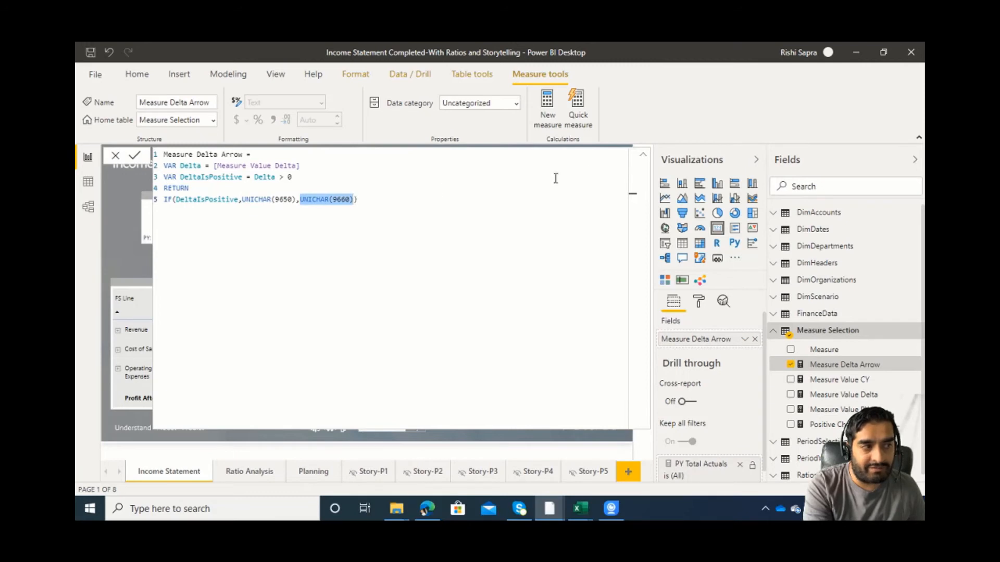
{"action": "left_click", "coordinate": [643, 155]}
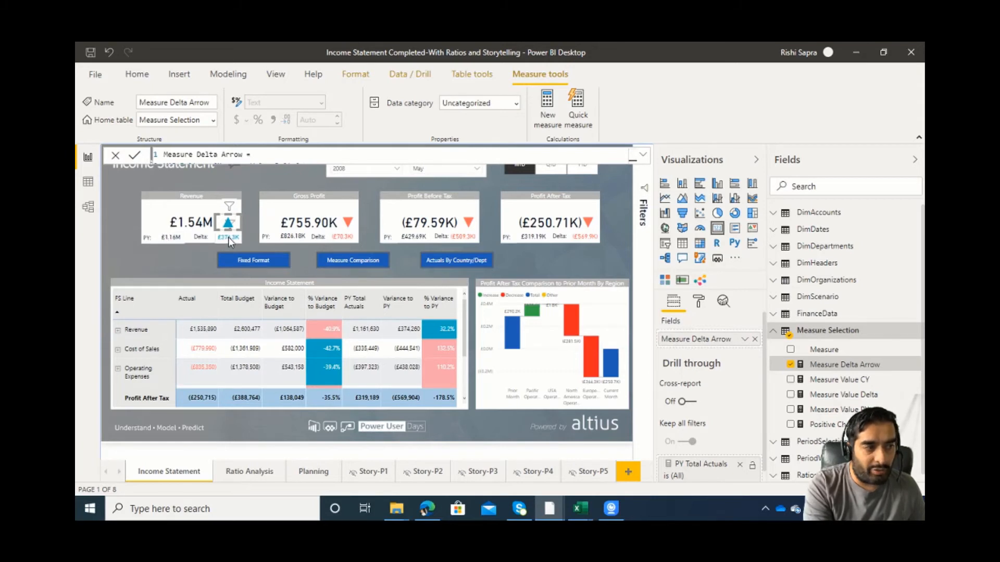
Inspect the conditional colour rules on the Revenue arrow's data label, close them without changes, and deselect the arrow.
{"action": "left_click", "coordinate": [695, 304]}
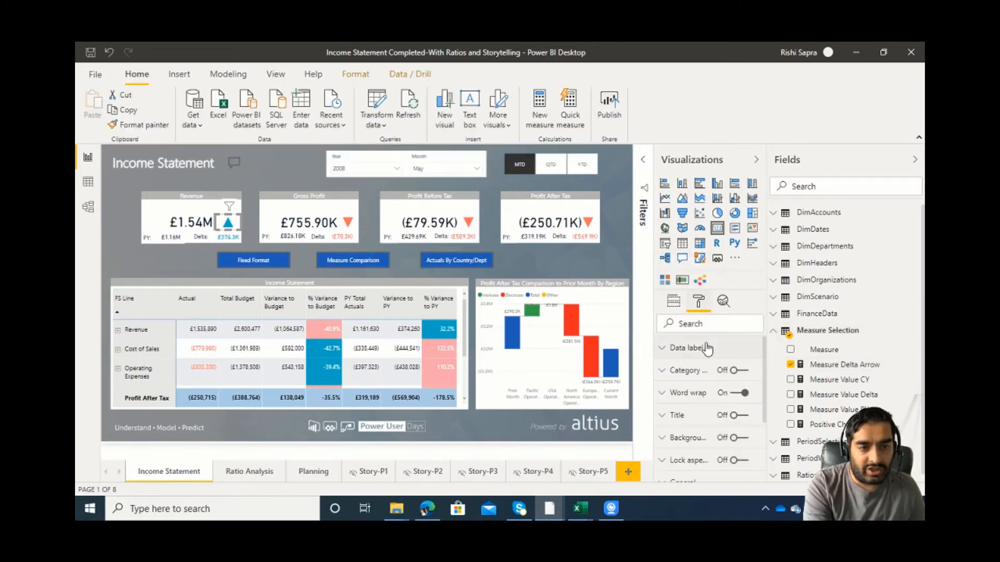
{"action": "left_click", "coordinate": [677, 348]}
{"action": "left_click", "coordinate": [678, 388]}
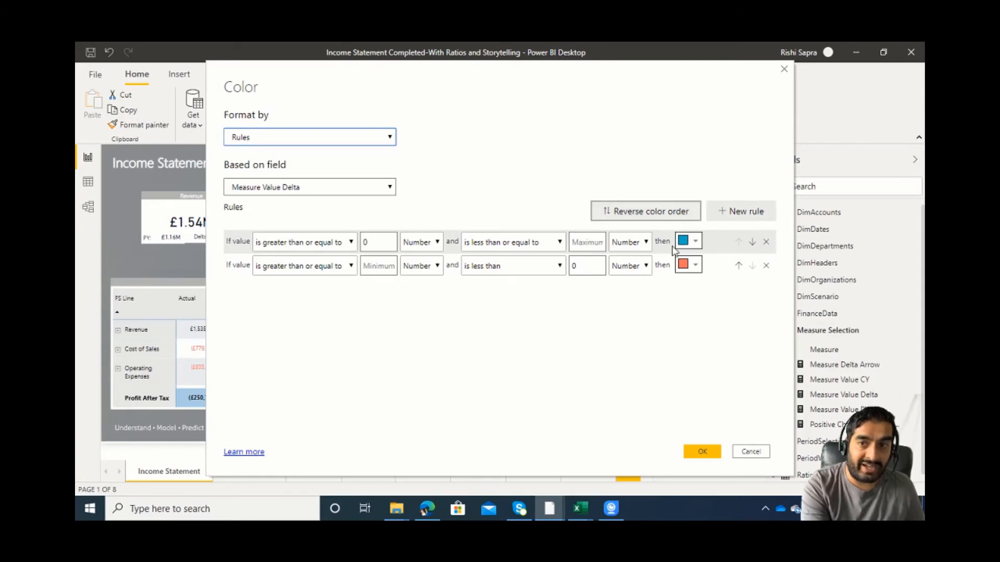
{"action": "left_click", "coordinate": [765, 455]}
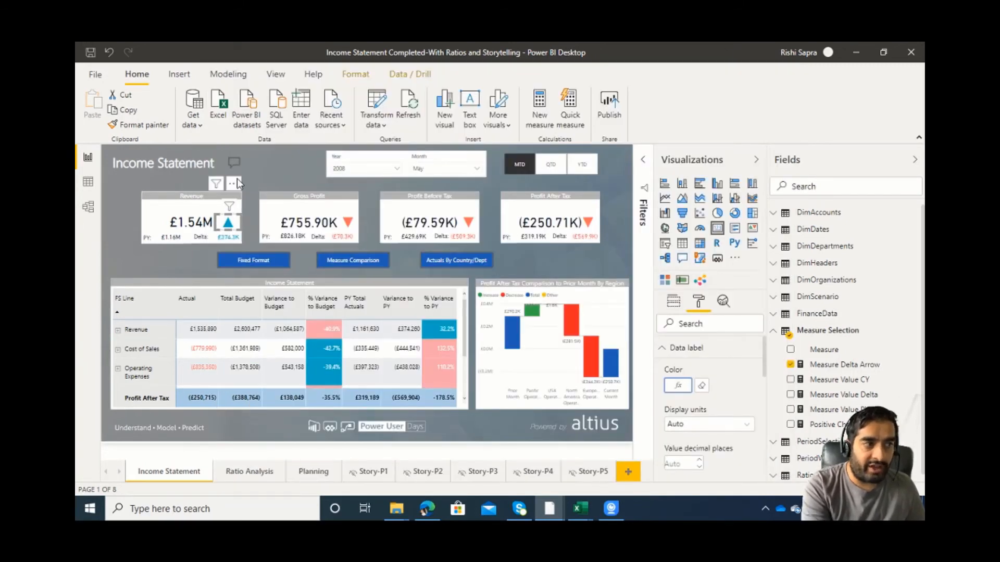
{"action": "left_click", "coordinate": [237, 179]}
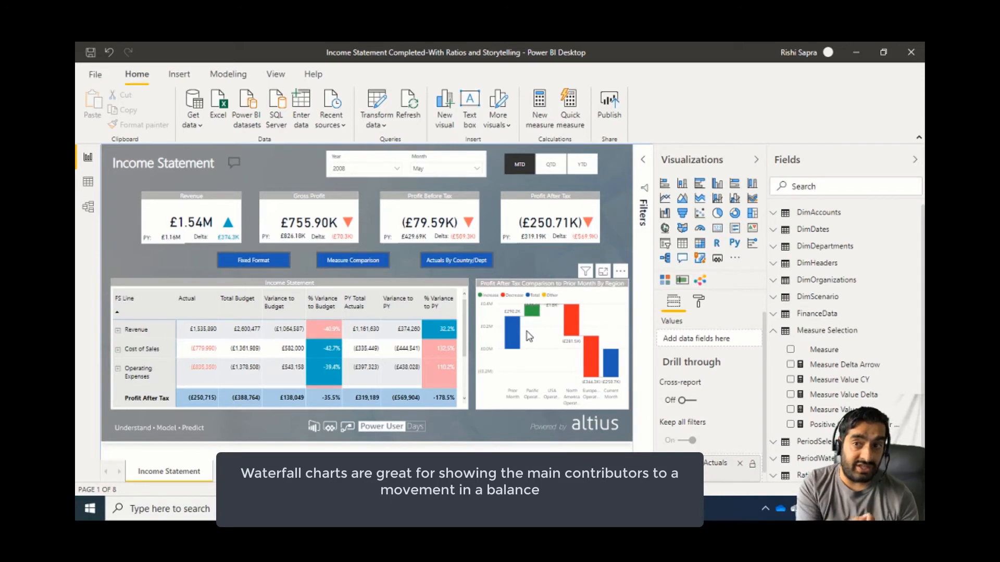
Compare the waterfall's Prior Month and Current Month bars with the Profit After Tax row of the income statement matrix.
{"action": "mouse_move", "coordinate": [520, 345]}
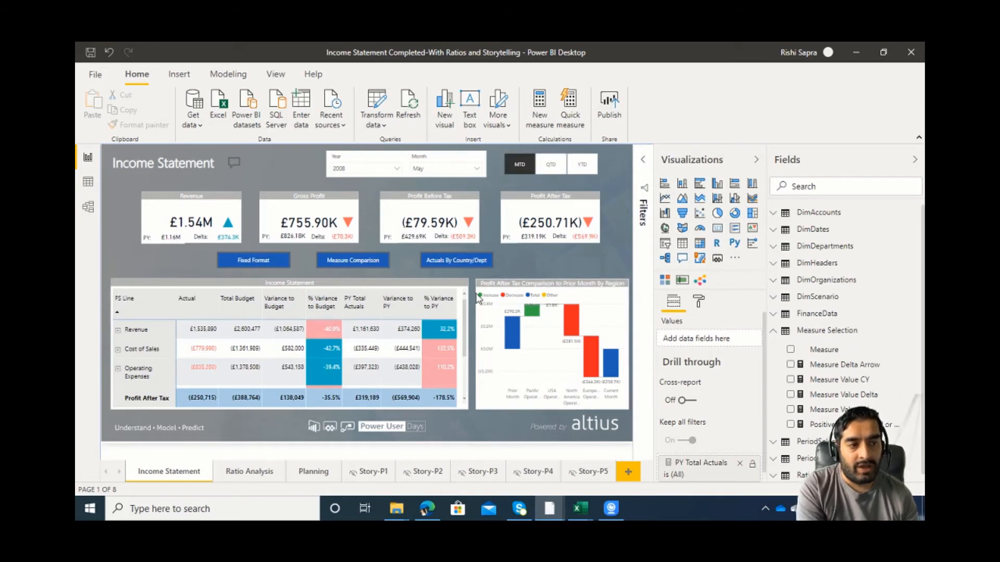
{"action": "left_click_drag", "start_coordinate": [467, 305], "coordinate": [466, 353]}
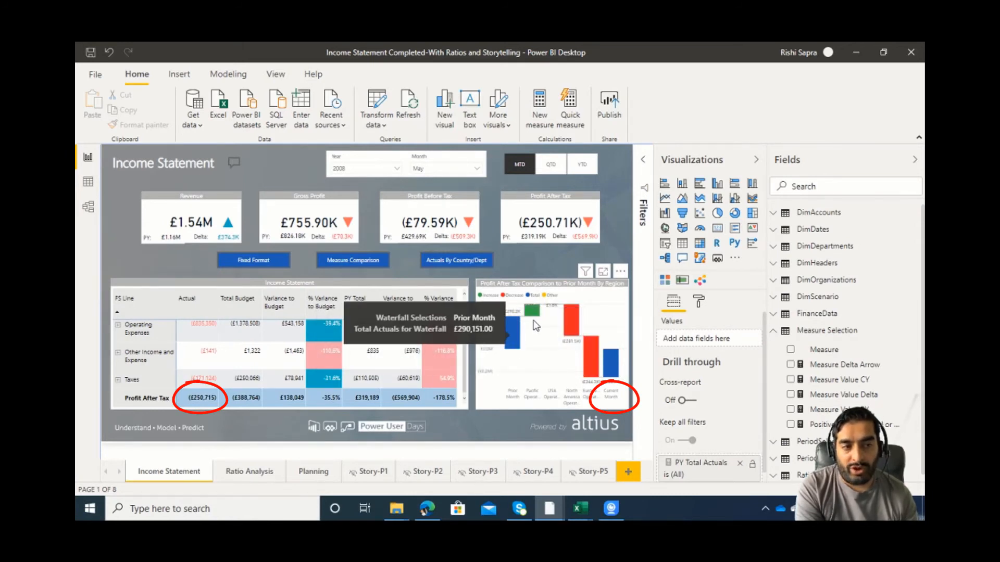
{"action": "mouse_move", "coordinate": [536, 320]}
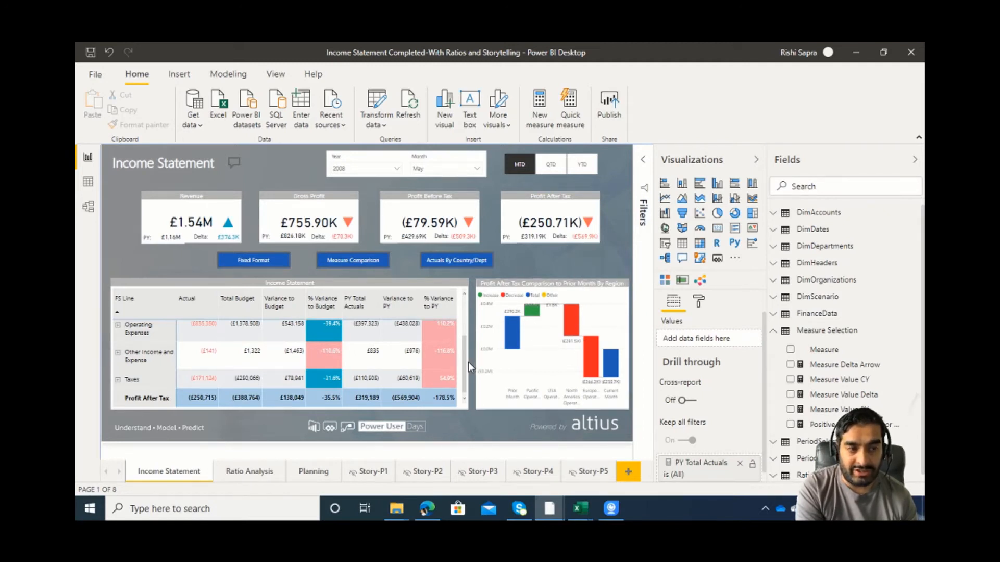
{"action": "left_click_drag", "start_coordinate": [464, 362], "coordinate": [464, 324]}
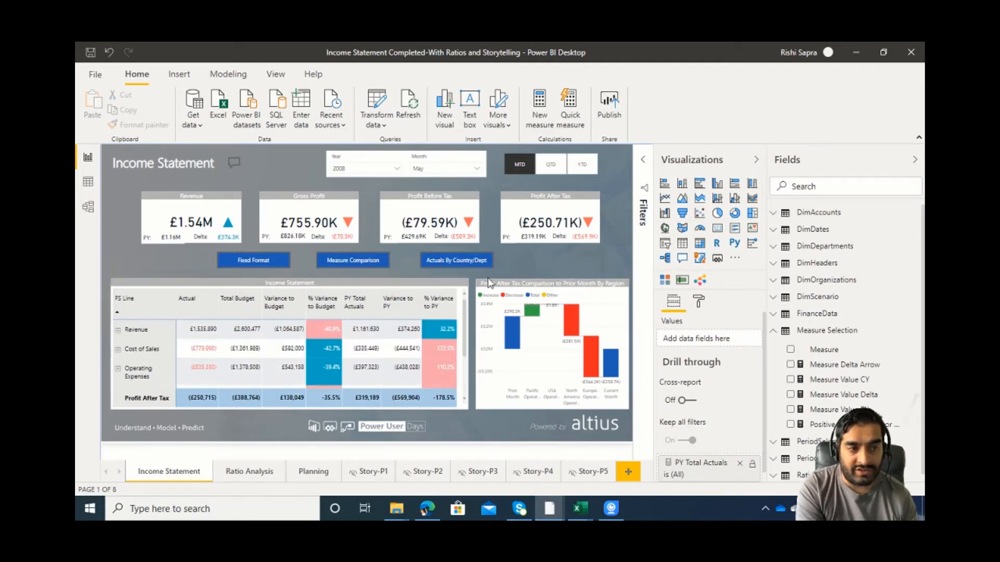
Switch the report period to QTD and compare the waterfall's QTD bar with the matrix's Profit After Tax row.
{"action": "left_click", "coordinate": [549, 164]}
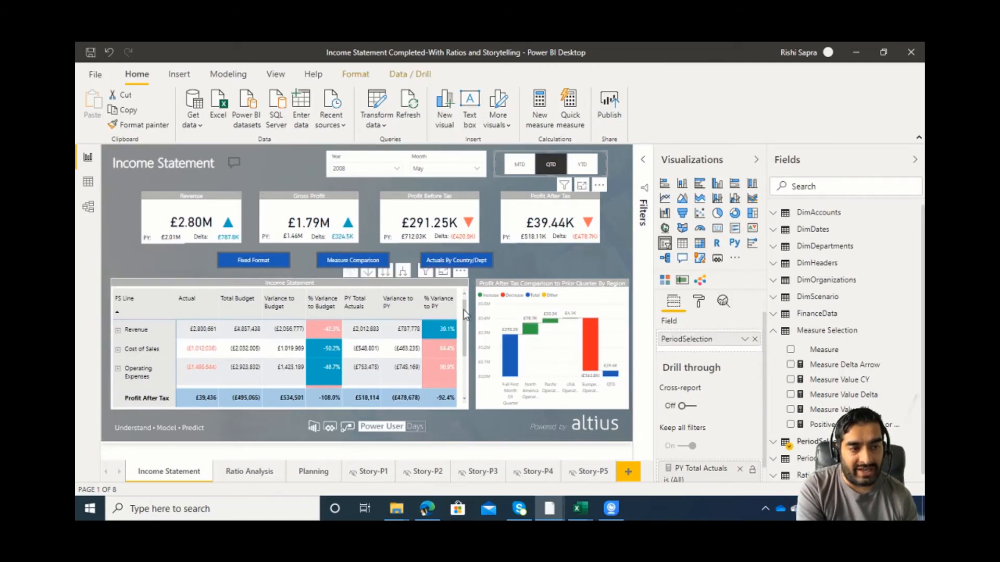
{"action": "scroll", "coordinate": [464, 309], "scroll_direction": "down", "scroll_amount": 2}
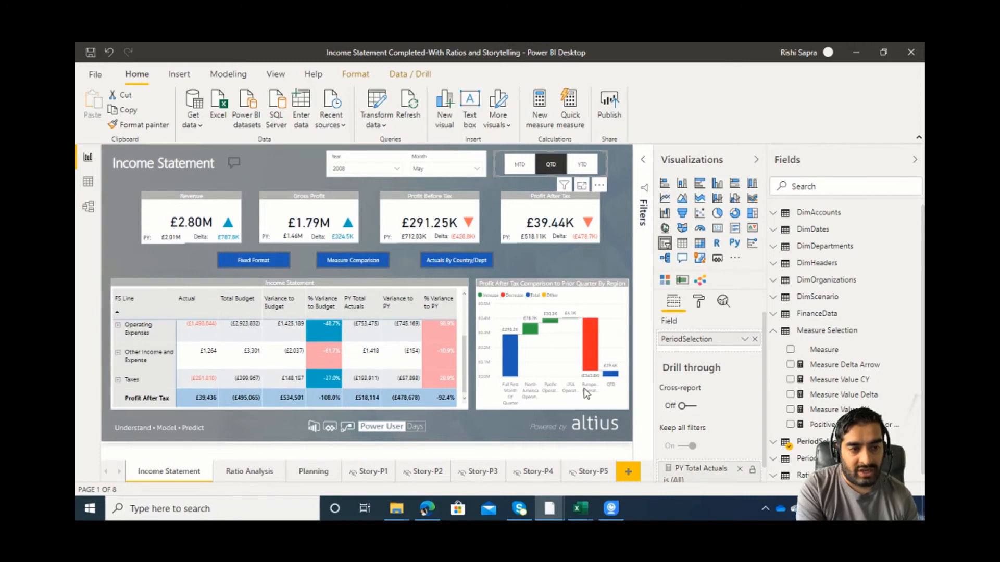
{"action": "mouse_move", "coordinate": [612, 379]}
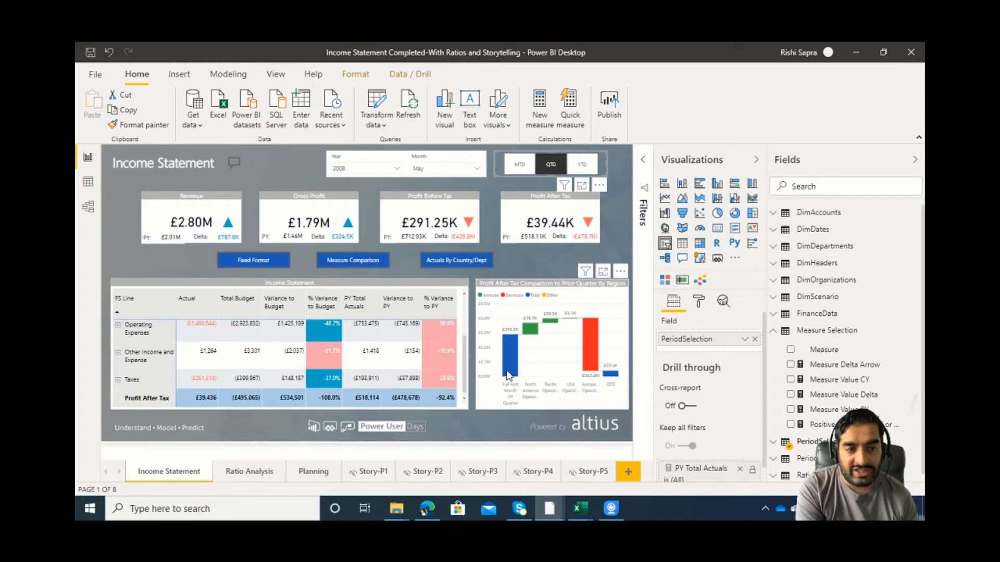
Filter the report to April to check the waterfall's first-month-of-quarter bar, and set the month back to May.
{"action": "left_click", "coordinate": [455, 168]}
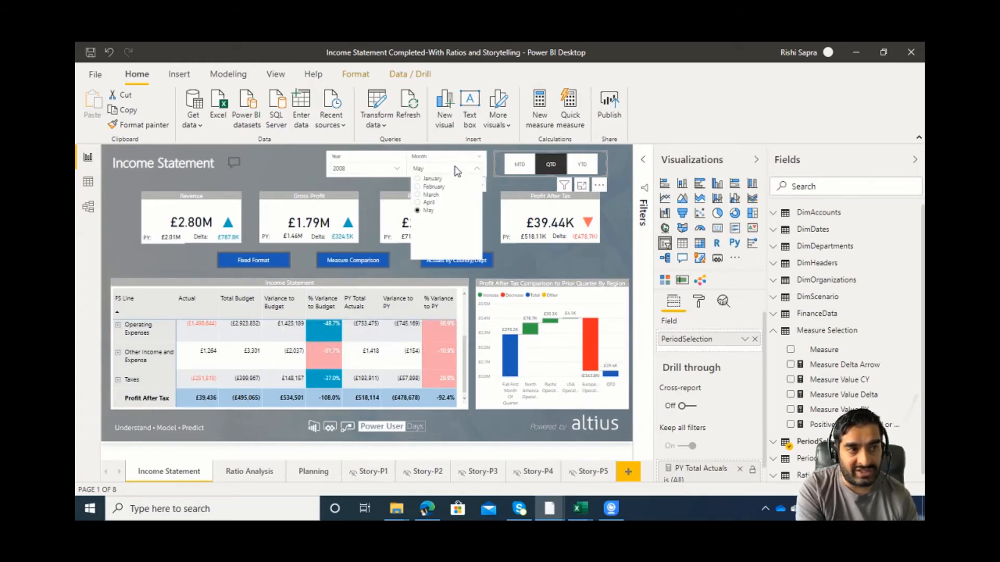
{"action": "left_click", "coordinate": [430, 202]}
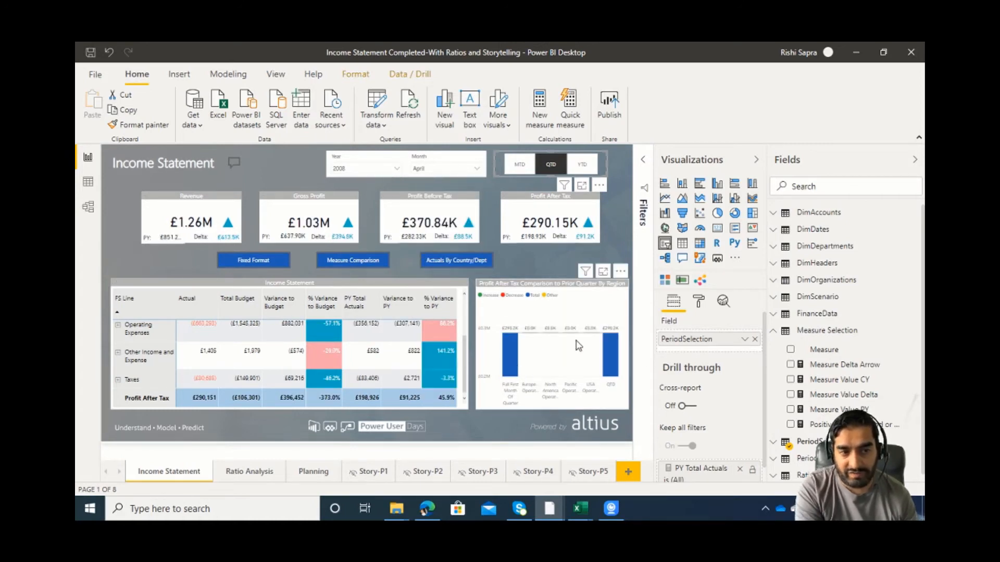
{"action": "left_click", "coordinate": [457, 172]}
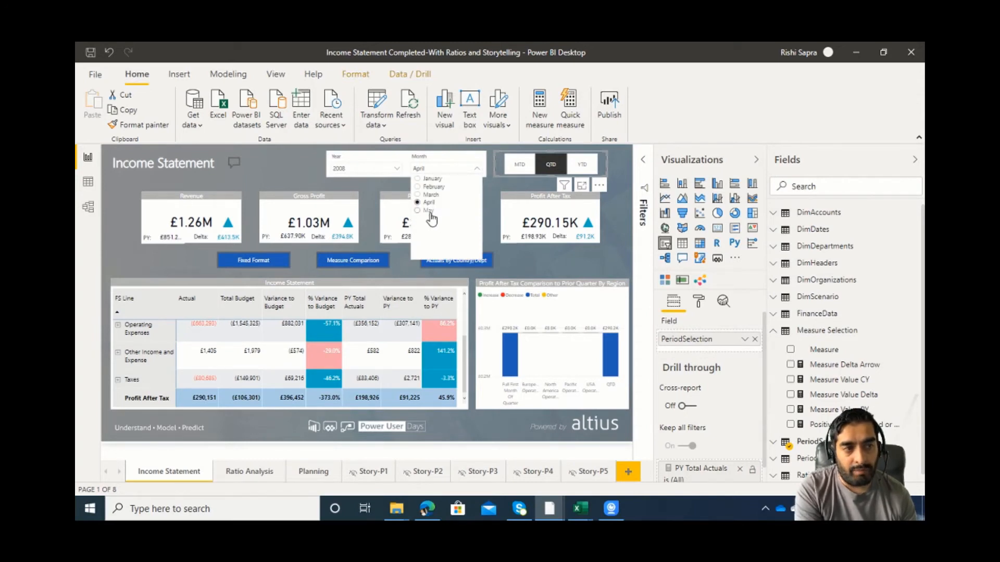
{"action": "left_click", "coordinate": [429, 211]}
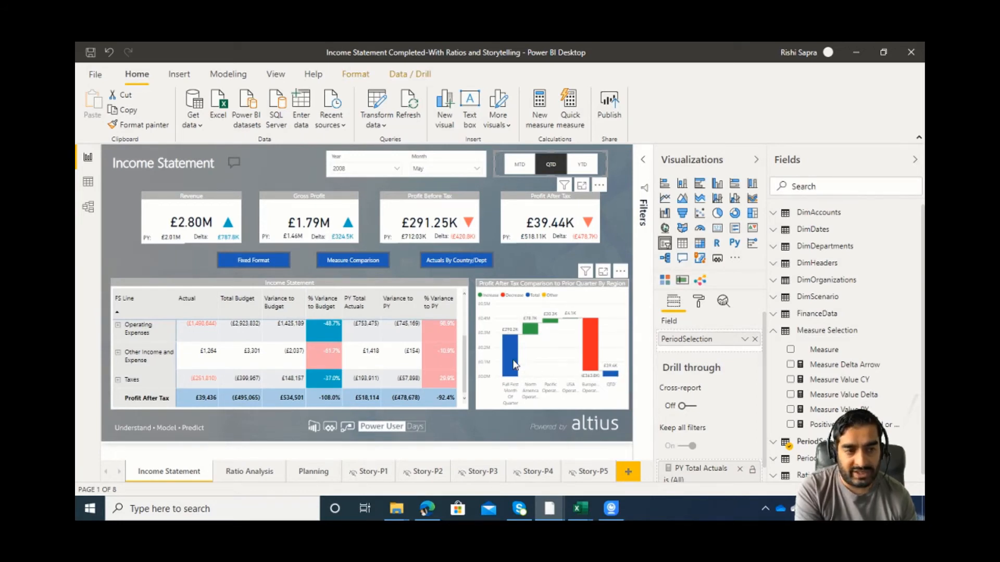
Switch the report period from quarter to date to YTD for the waterfall comparison by region.
{"action": "left_click", "coordinate": [579, 167]}
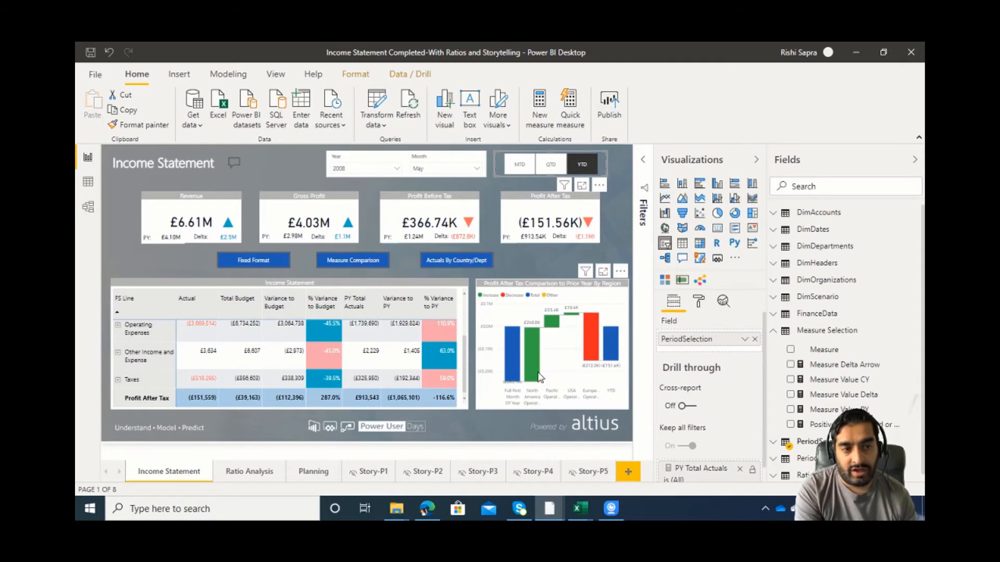
Compare the YTD waterfall's bars by region and cross-filter the report by its European Operations bar.
{"action": "mouse_move", "coordinate": [618, 347]}
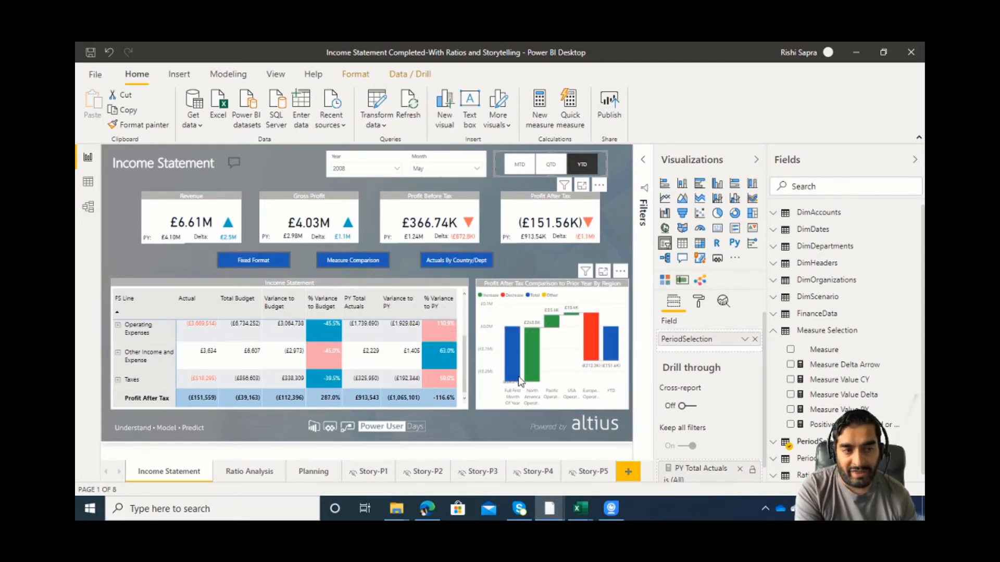
{"action": "mouse_move", "coordinate": [523, 391]}
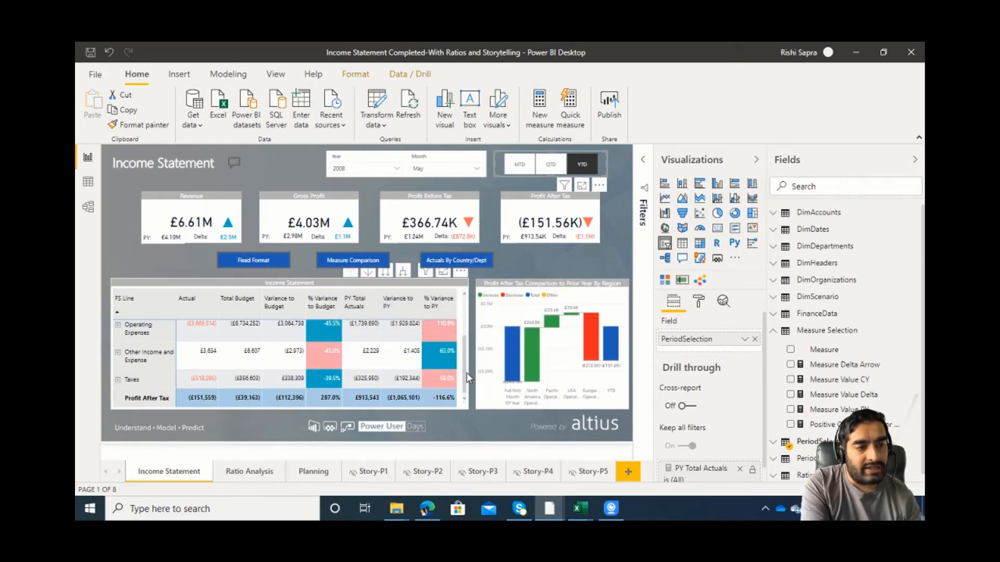
{"action": "left_click_drag", "start_coordinate": [464, 372], "coordinate": [463, 311]}
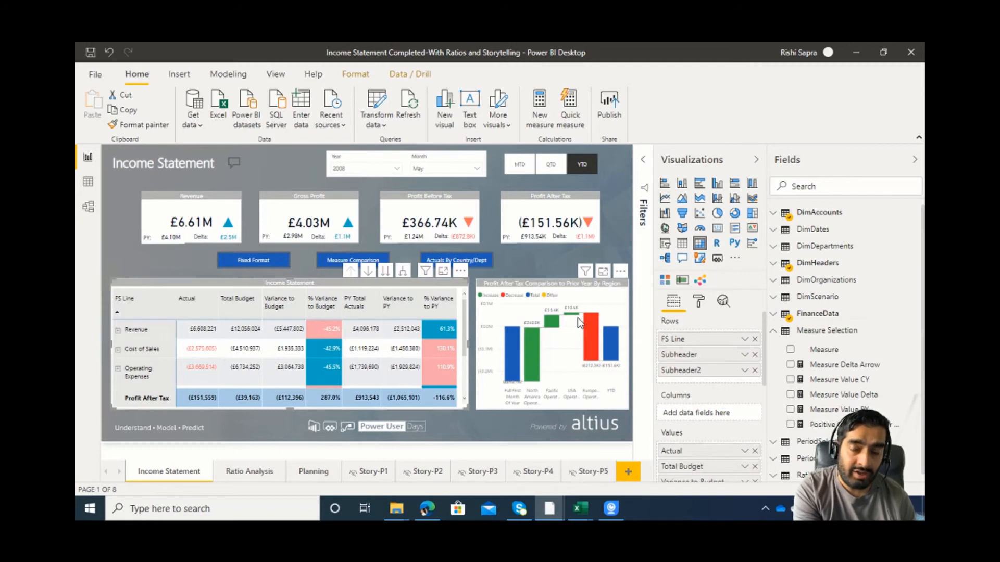
{"action": "left_click", "coordinate": [593, 340]}
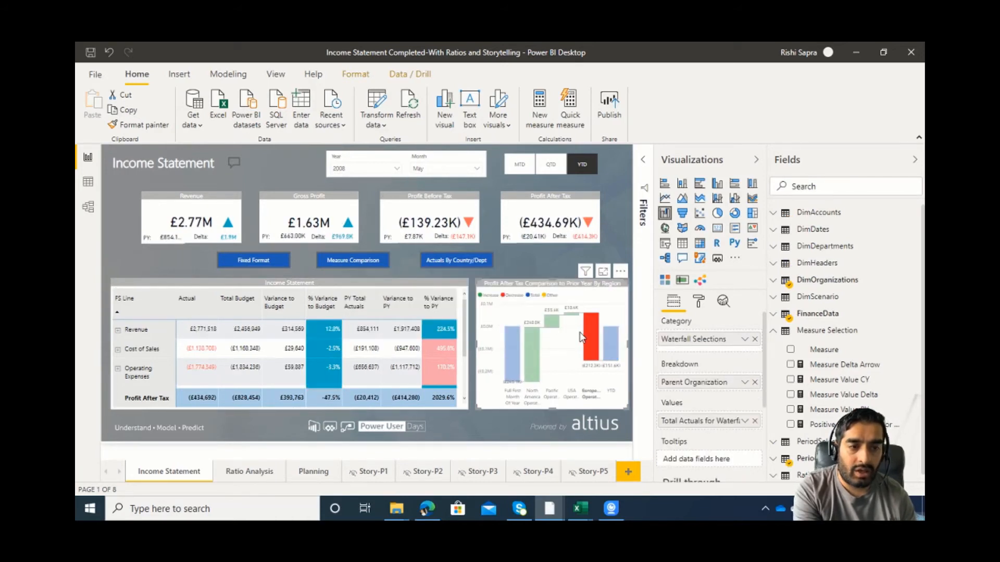
{"action": "mouse_move", "coordinate": [590, 331]}
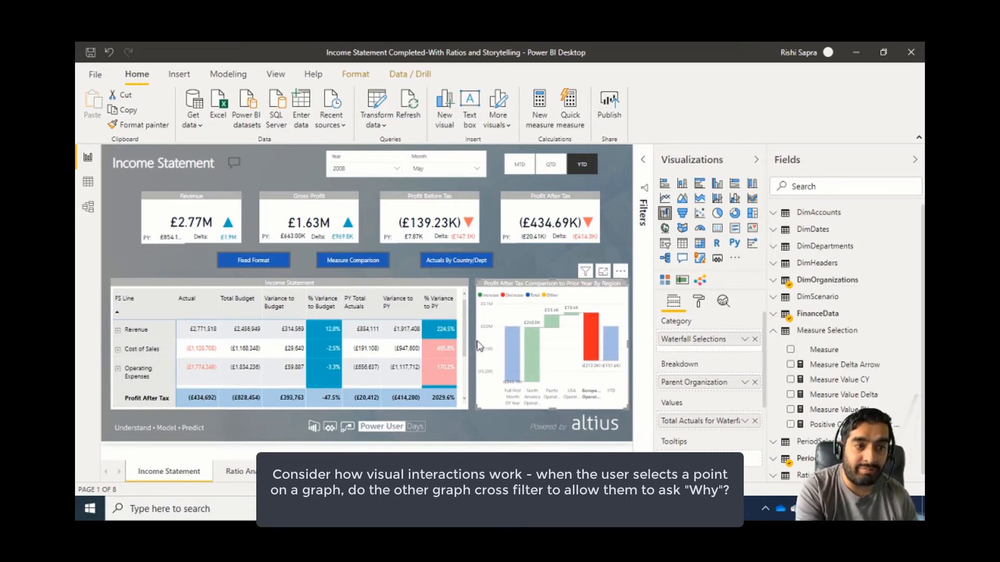
Examine the income statement rows for European Operations, comparing actual Operating Expenses with prior-year actuals and the waterfall's European Operations bar.
{"action": "scroll", "coordinate": [467, 346], "scroll_direction": "down", "scroll_amount": 1}
{"action": "scroll", "coordinate": [467, 345], "scroll_direction": "down", "scroll_amount": 1}
{"action": "scroll", "coordinate": [466, 345], "scroll_direction": "up", "scroll_amount": 2}
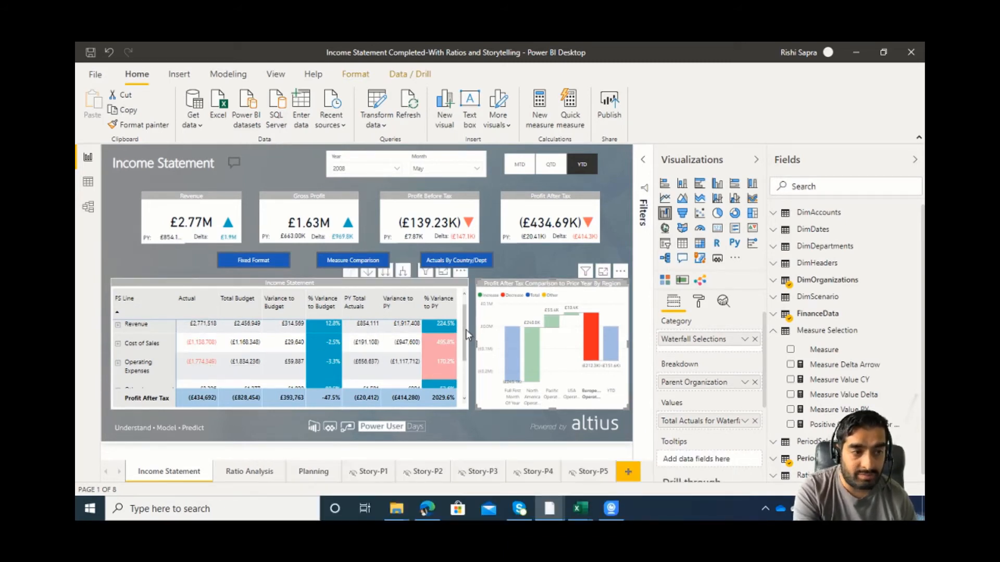
{"action": "left_click_drag", "start_coordinate": [466, 329], "coordinate": [466, 381]}
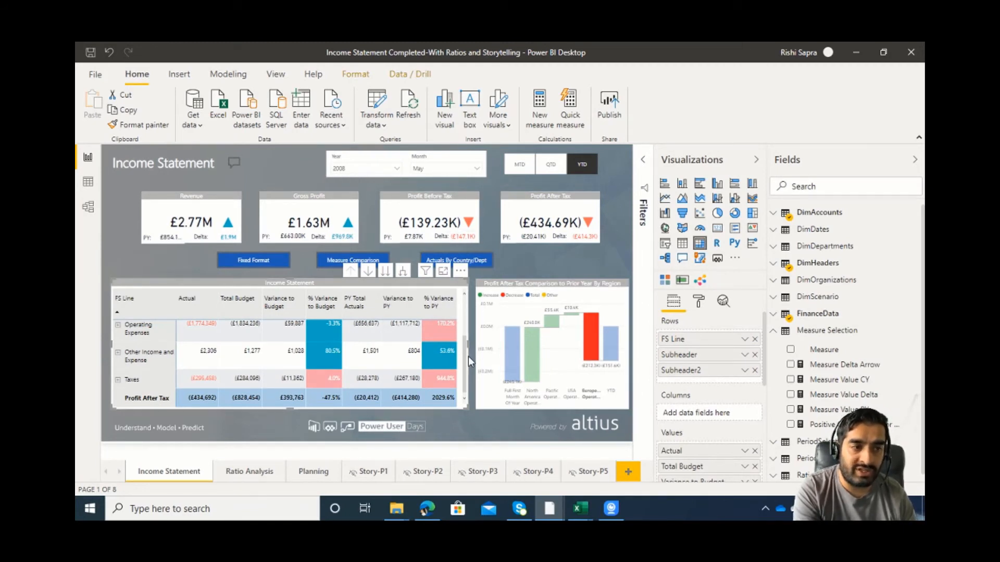
{"action": "scroll", "coordinate": [464, 359], "scroll_direction": "up", "scroll_amount": 1}
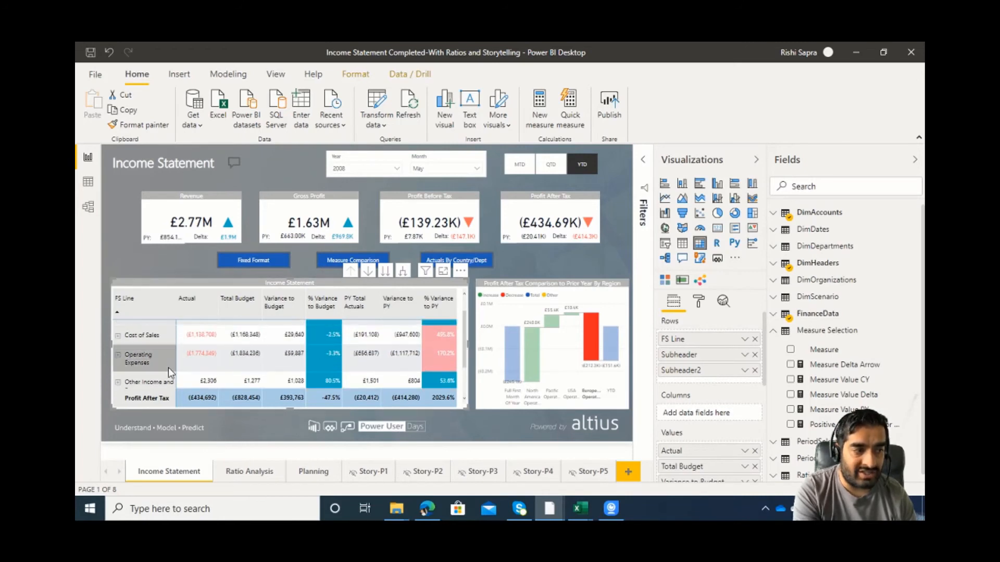
{"action": "mouse_move", "coordinate": [180, 370]}
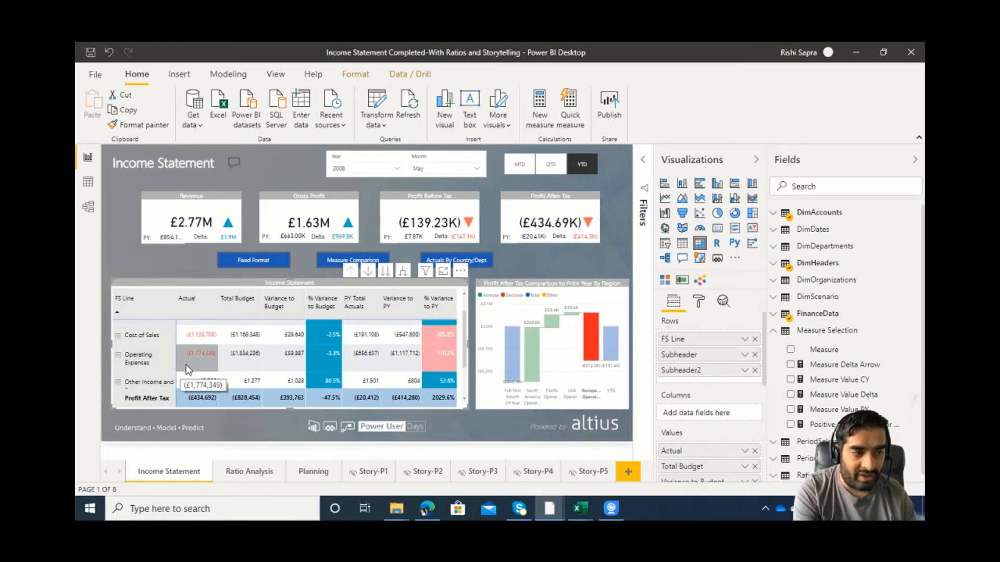
{"action": "mouse_move", "coordinate": [366, 361]}
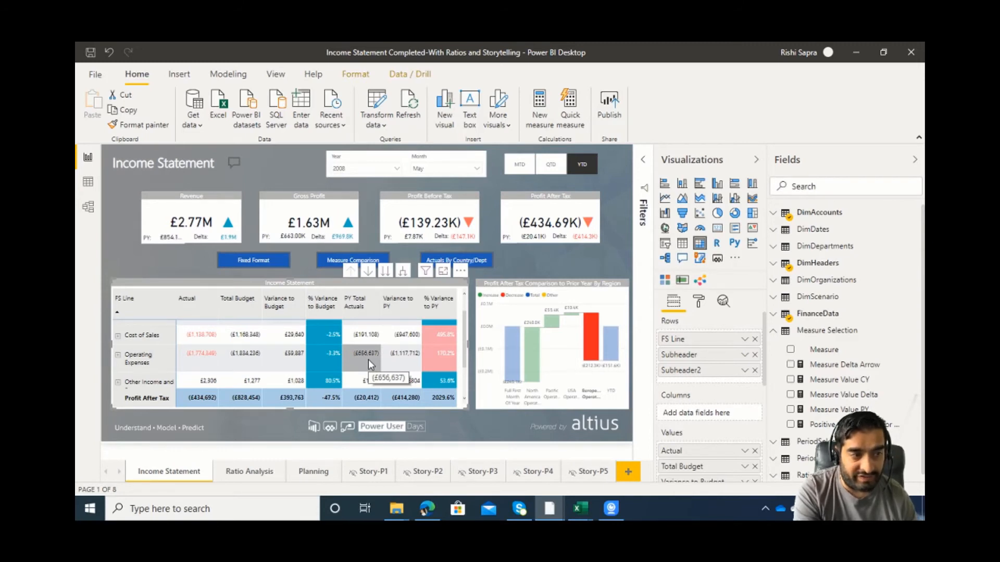
{"action": "mouse_move", "coordinate": [217, 369]}
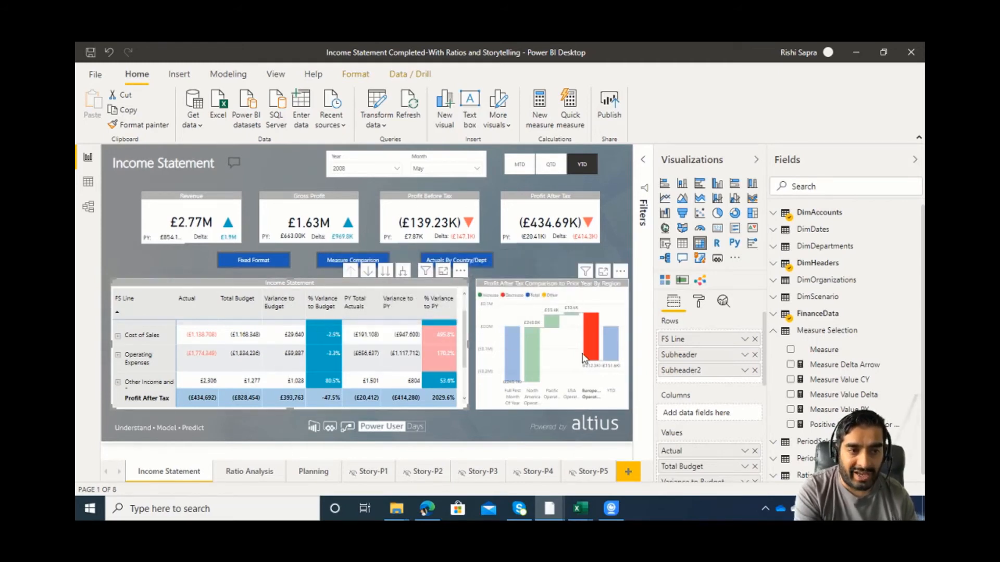
{"action": "mouse_move", "coordinate": [592, 355]}
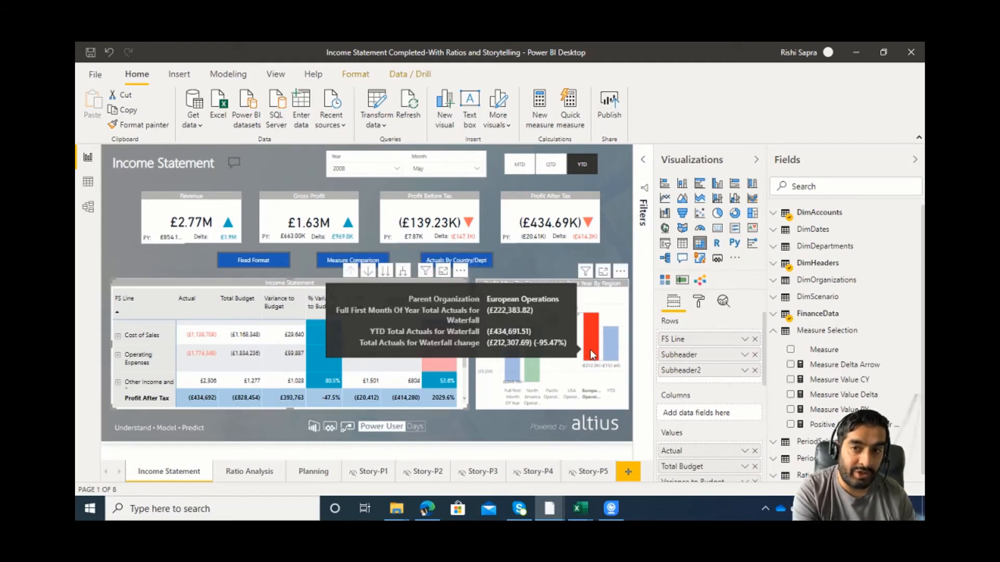
{"action": "mouse_move", "coordinate": [224, 334]}
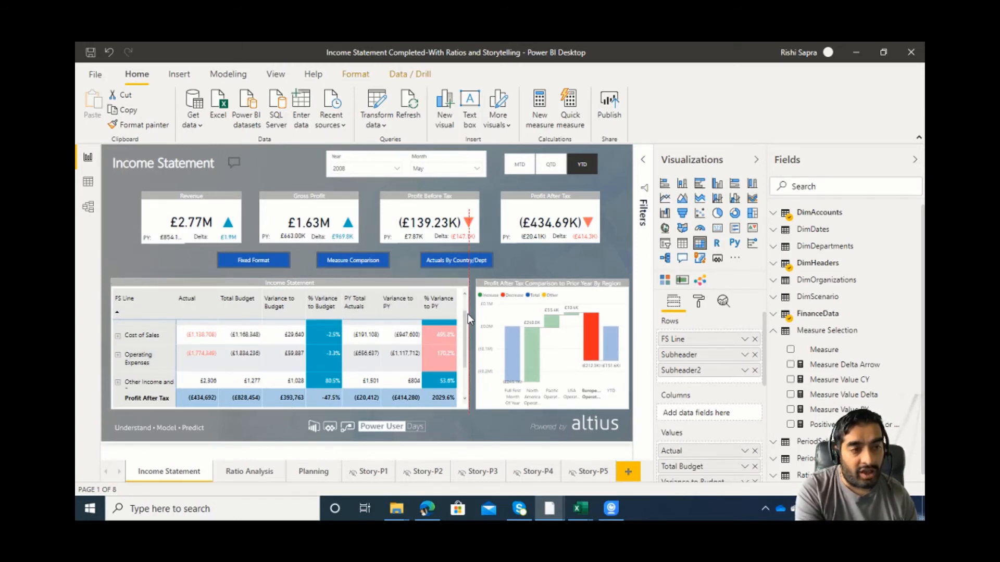
{"action": "scroll", "coordinate": [466, 306], "scroll_direction": "up", "scroll_amount": 2}
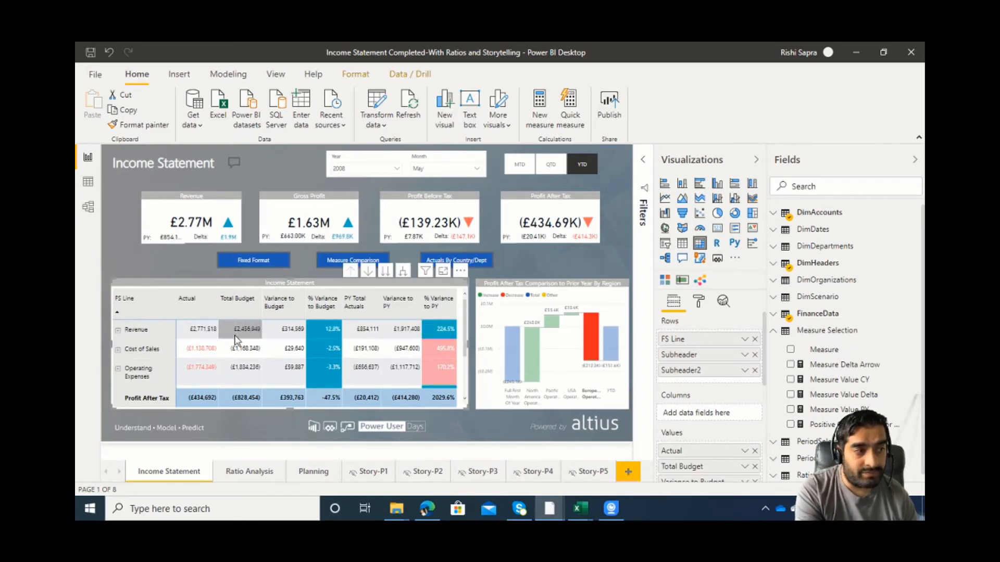
Clear the European Operations selection, filter the waterfall by the matrix's Revenue row and examine its regional bars up to YTD.
{"action": "left_click", "coordinate": [588, 355]}
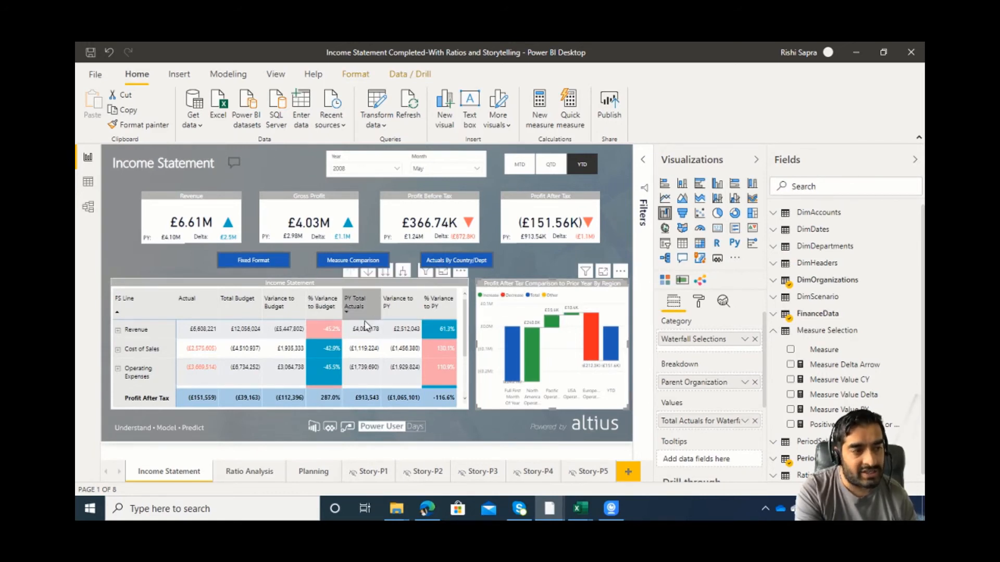
{"action": "left_click", "coordinate": [159, 335]}
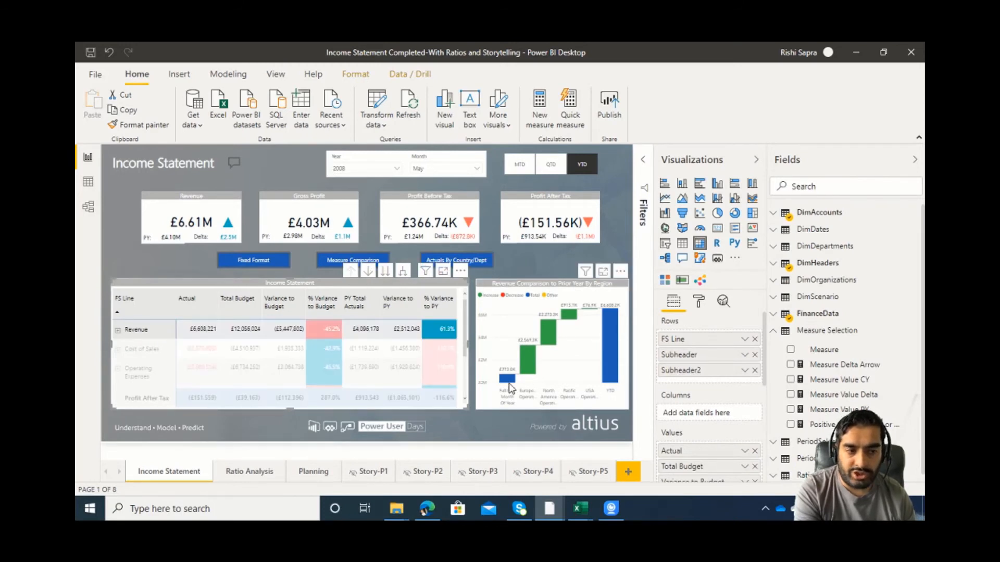
{"action": "mouse_move", "coordinate": [510, 381]}
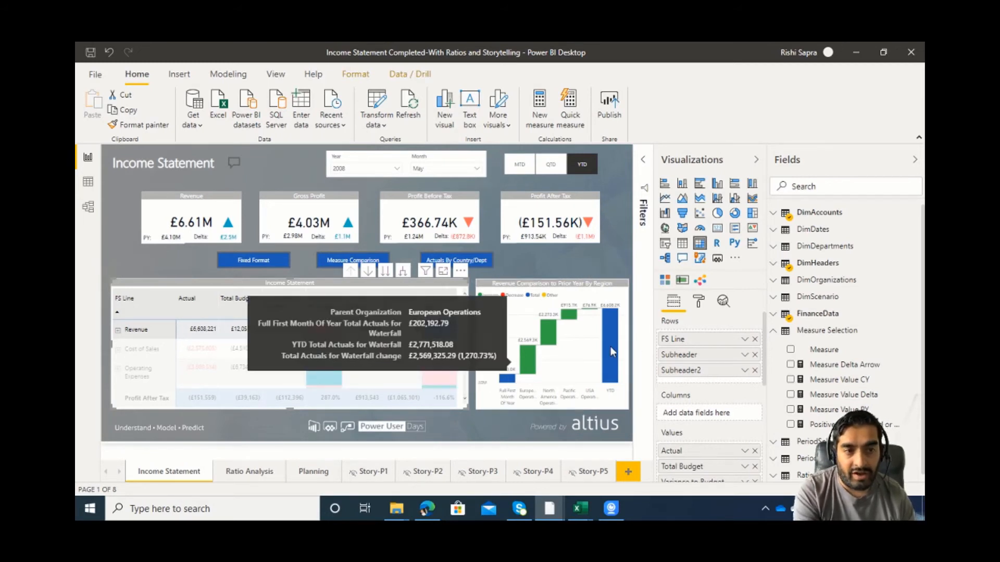
{"action": "mouse_move", "coordinate": [611, 349]}
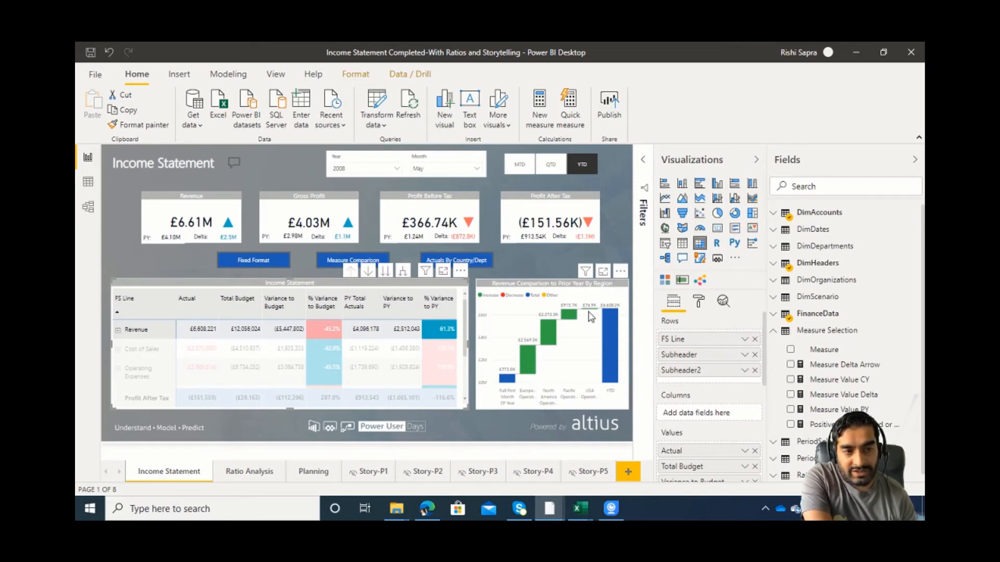
{"action": "mouse_move", "coordinate": [579, 314]}
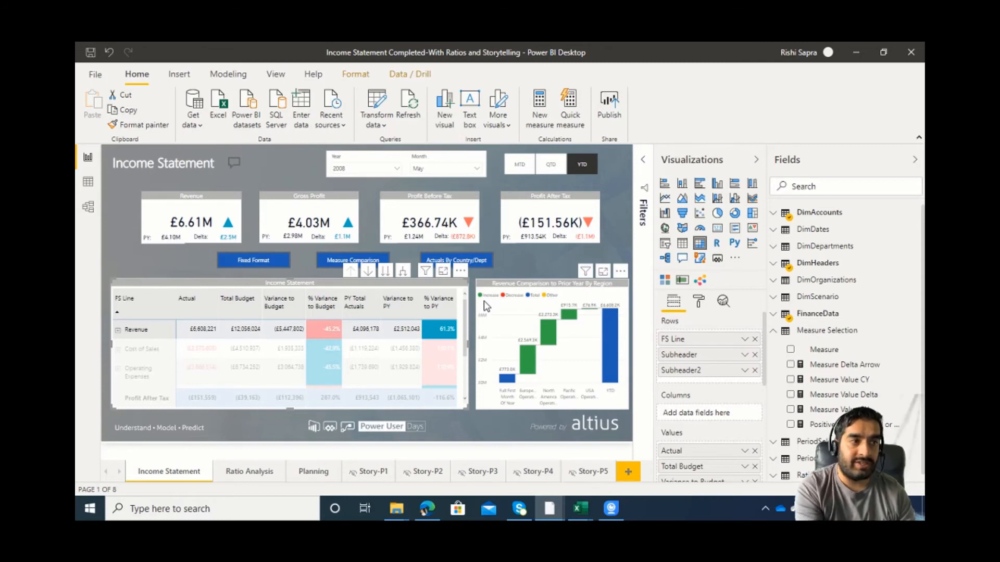
Clear the Revenue row selection, switch the income statement to the Fixed Format view and look through its rows.
{"action": "left_click", "coordinate": [198, 262]}
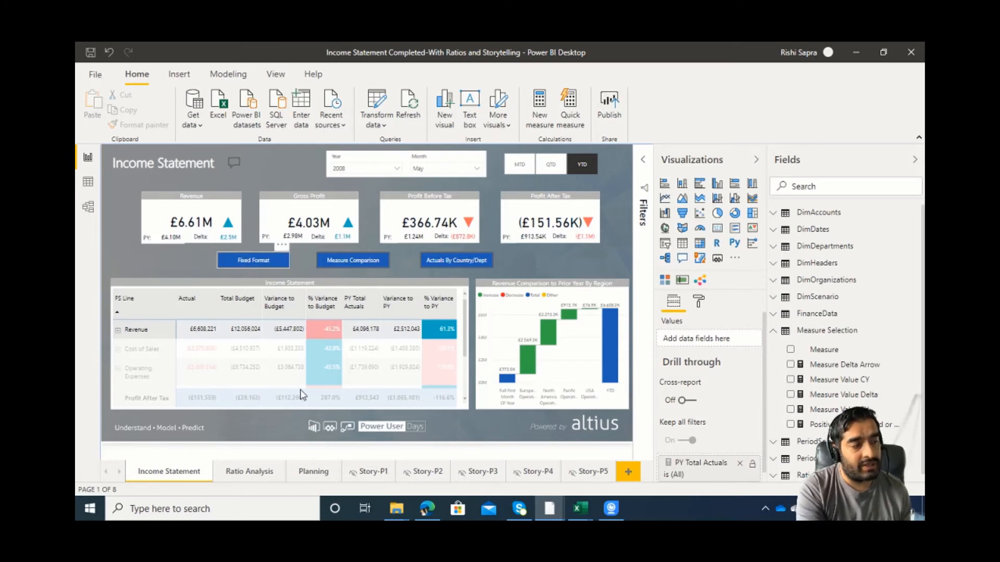
{"action": "left_click", "coordinate": [250, 272]}
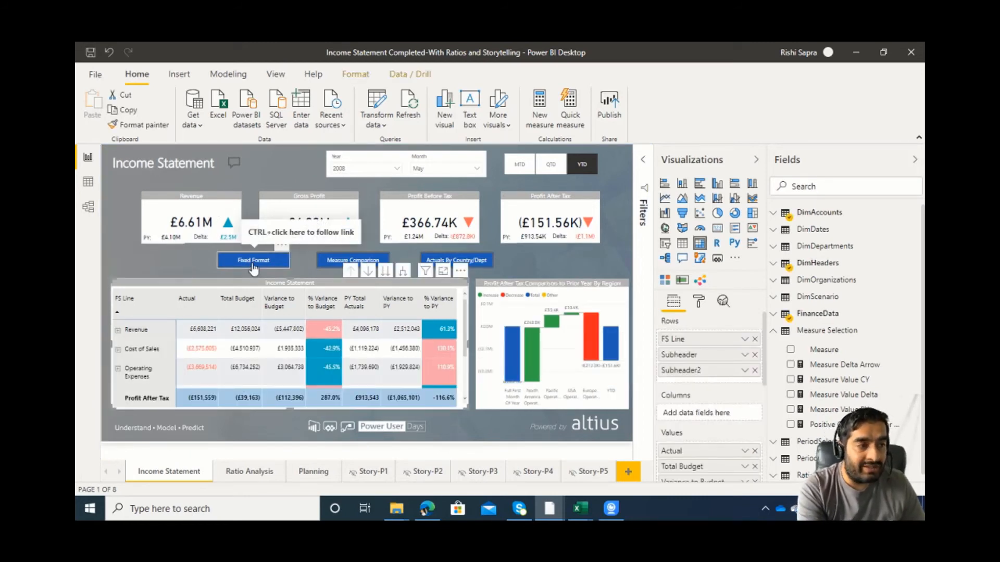
{"action": "left_click", "coordinate": [258, 268]}
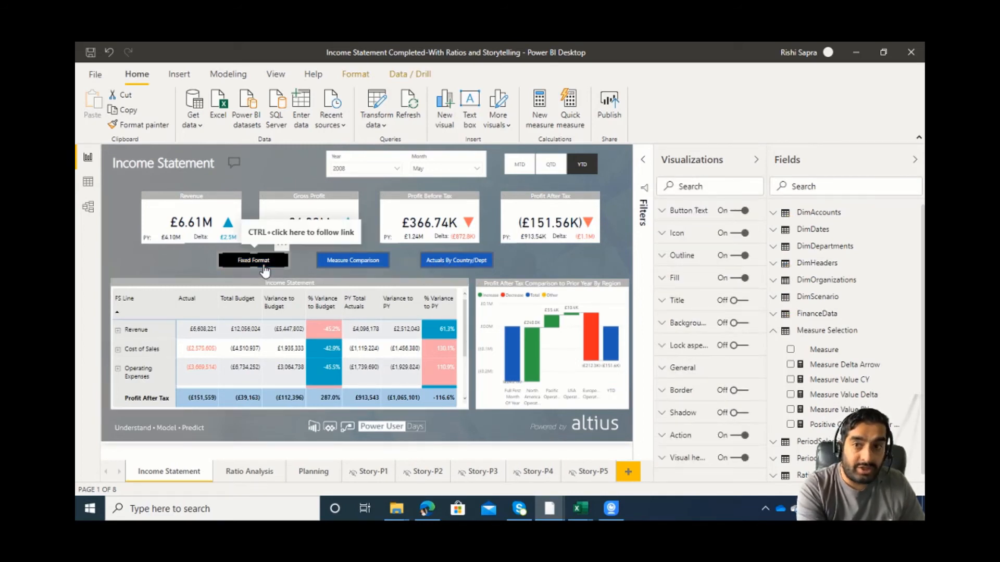
{"action": "left_click", "coordinate": [264, 270], "text": "ctrl"}
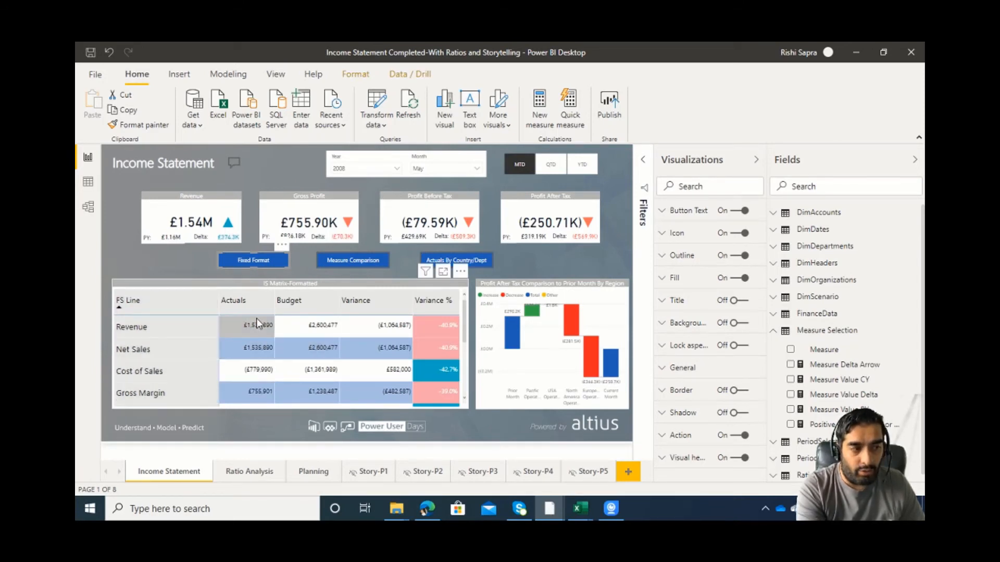
{"action": "scroll", "coordinate": [242, 356], "scroll_direction": "down", "scroll_amount": 2}
{"action": "scroll", "coordinate": [241, 360], "scroll_direction": "up", "scroll_amount": 2}
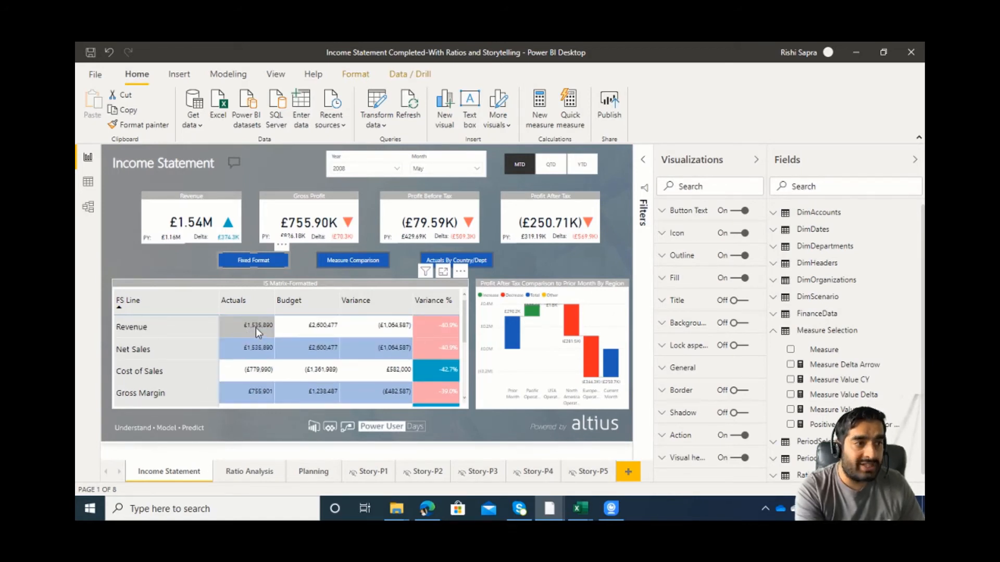
Switch the income statement to the Measure Comparison view and expand its Revenue and Gross Sales rows.
{"action": "left_click", "coordinate": [354, 263], "text": "ctrl"}
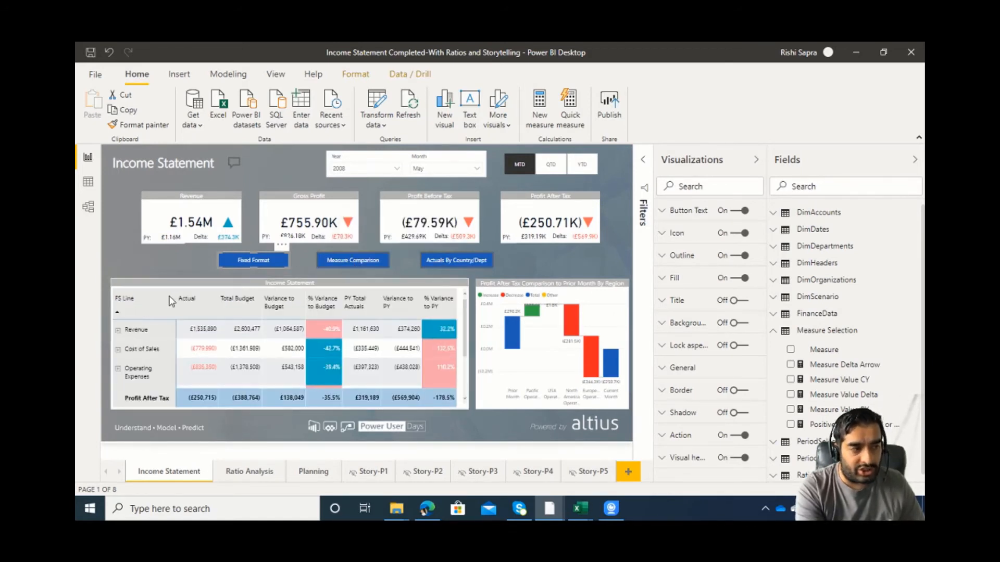
{"action": "left_click", "coordinate": [118, 330]}
{"action": "scroll", "coordinate": [134, 348], "scroll_direction": "down", "scroll_amount": 2}
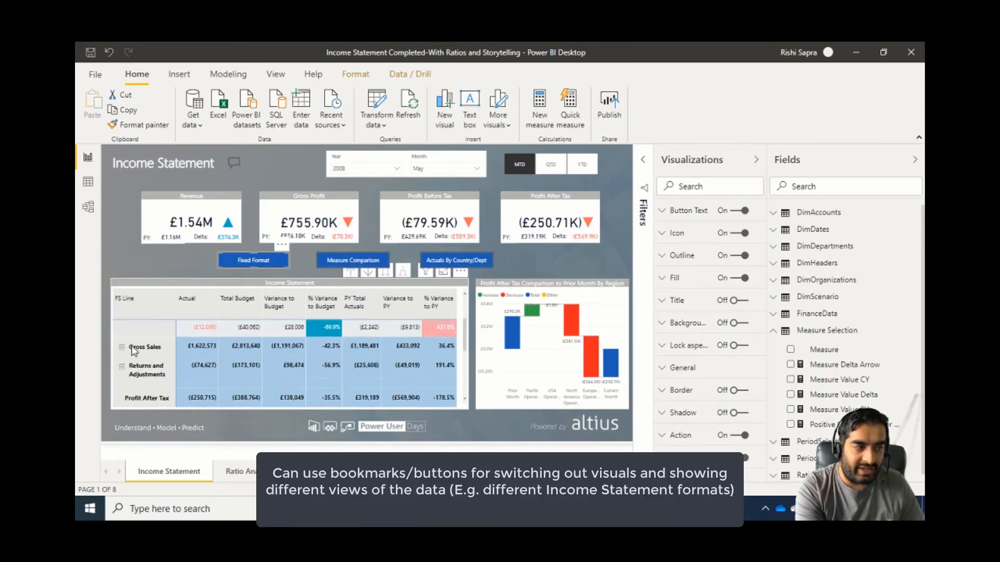
{"action": "scroll", "coordinate": [135, 343], "scroll_direction": "up", "scroll_amount": 2}
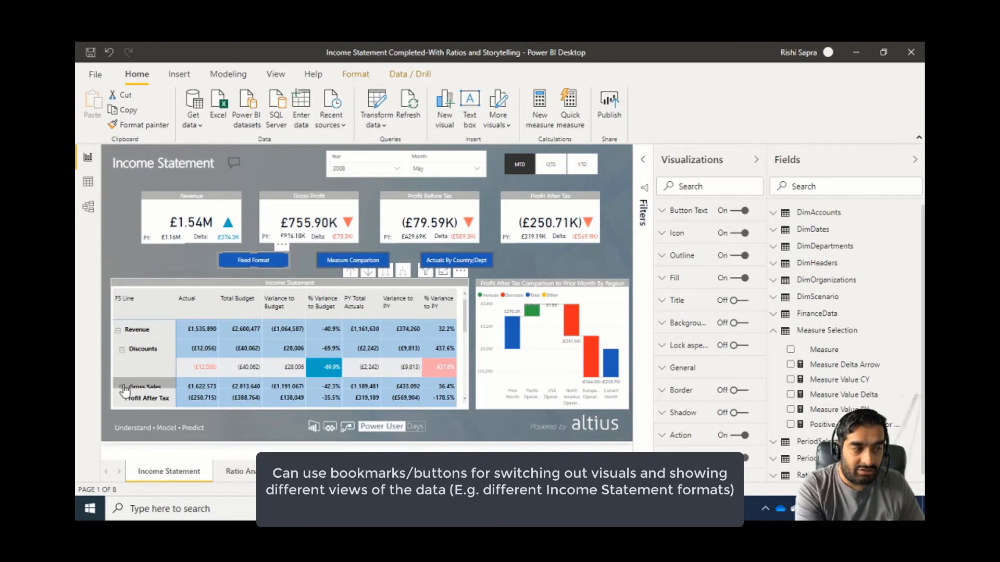
{"action": "scroll", "coordinate": [171, 365], "scroll_direction": "down", "scroll_amount": 3}
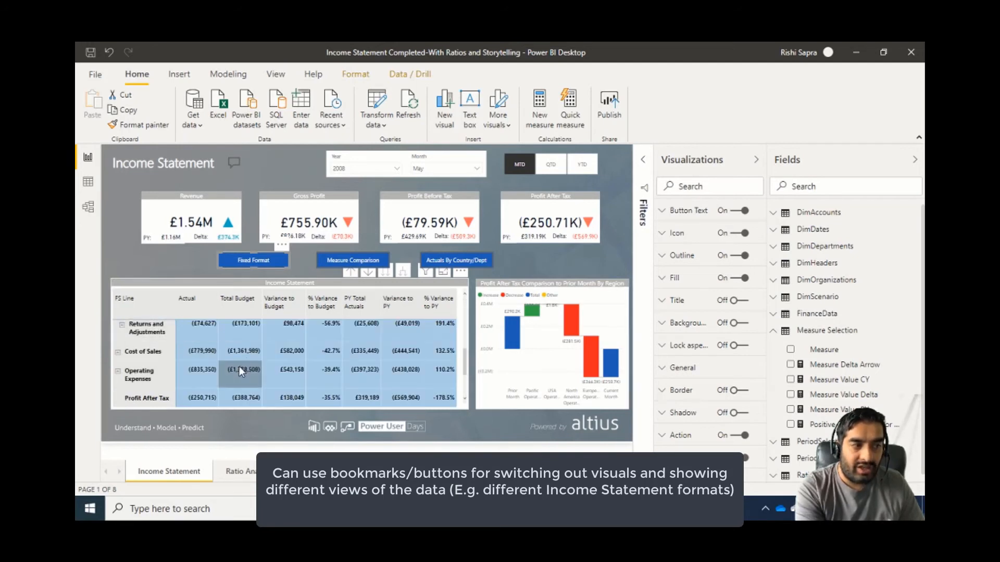
{"action": "scroll", "coordinate": [206, 353], "scroll_direction": "up", "scroll_amount": 2}
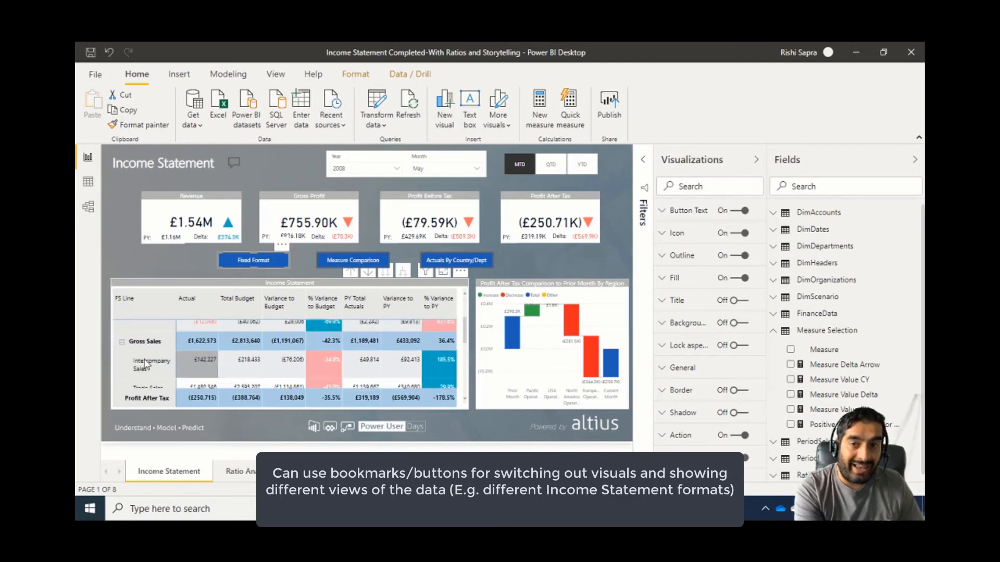
{"action": "scroll", "coordinate": [149, 358], "scroll_direction": "down", "scroll_amount": 3}
{"action": "scroll", "coordinate": [154, 359], "scroll_direction": "up", "scroll_amount": 3}
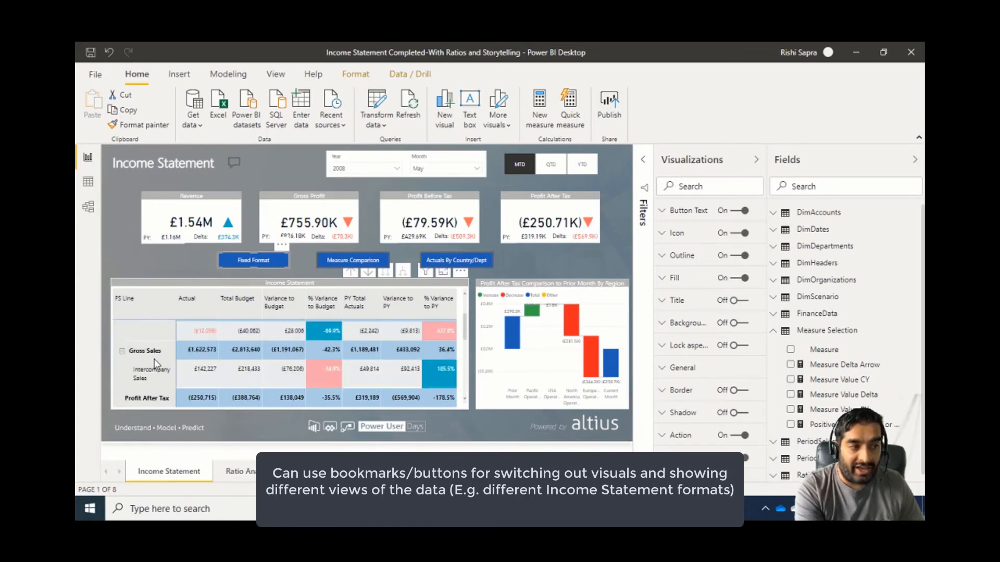
Switch the income statement to the Actuals By Country/Dept view.
{"action": "left_click", "coordinate": [465, 261], "text": "ctrl"}
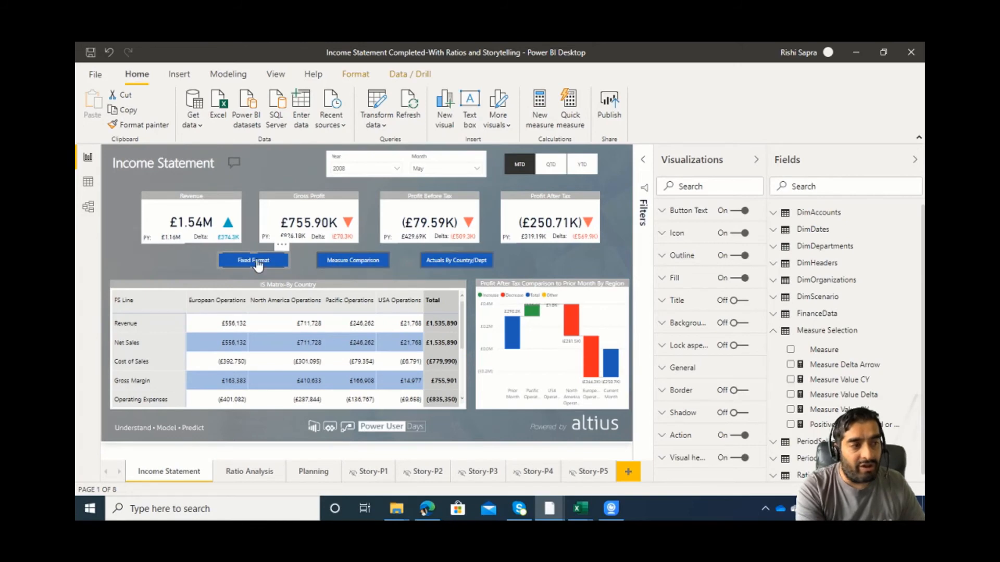
{"action": "key", "text": "super"}
{"action": "left_click", "coordinate": [851, 249]}
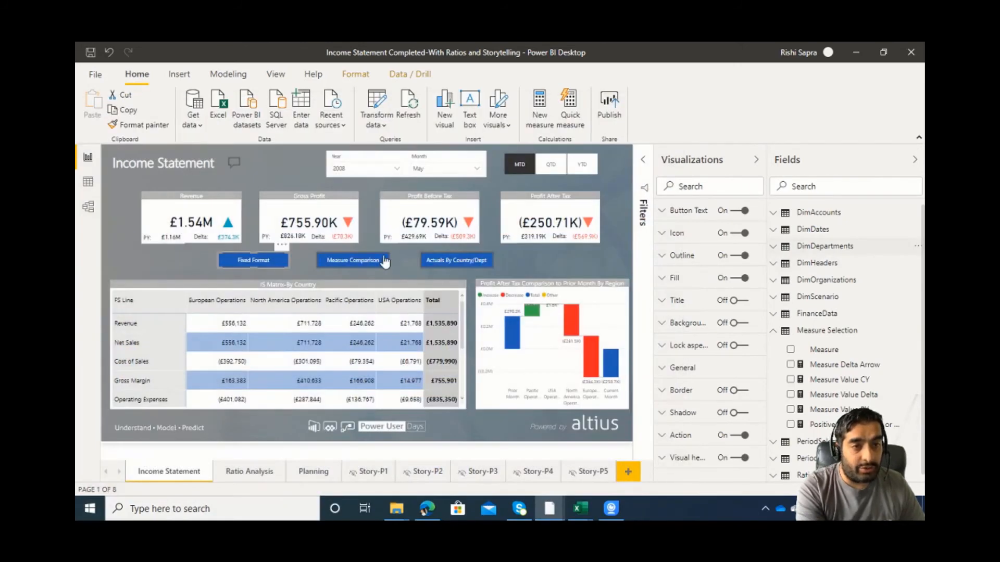
{"action": "left_click", "coordinate": [348, 259], "text": "ctrl"}
{"action": "left_click", "coordinate": [439, 265], "text": "ctrl"}
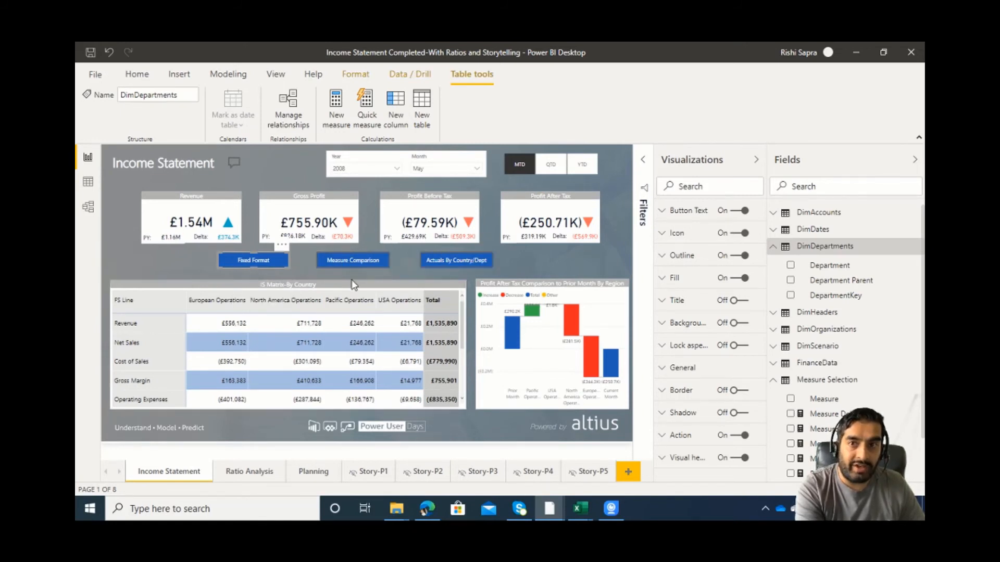
Show the report's bookmarks and apply the IS-Formatted bookmark.
{"action": "left_click", "coordinate": [276, 74]}
{"action": "left_click", "coordinate": [574, 112]}
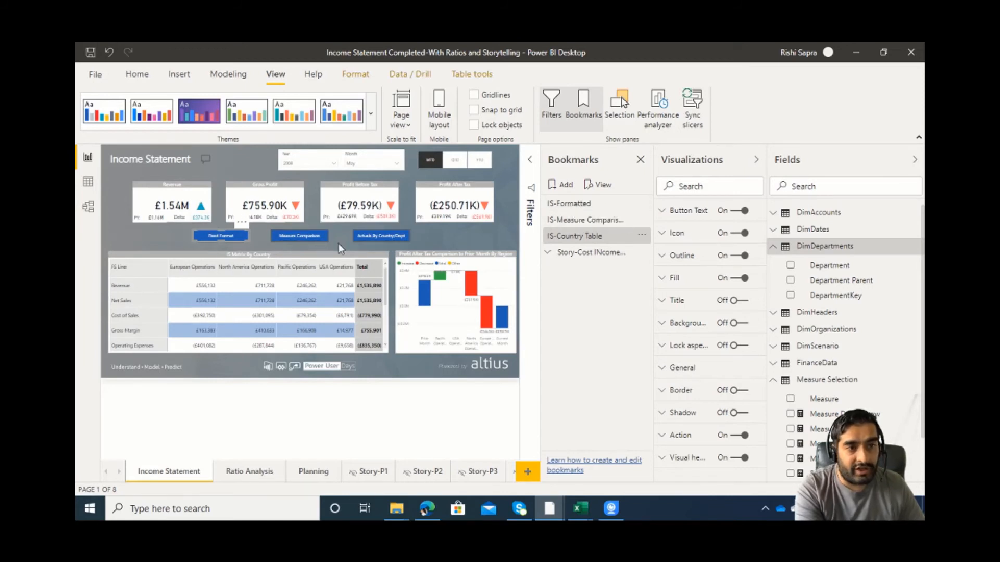
{"action": "left_click", "coordinate": [584, 210]}
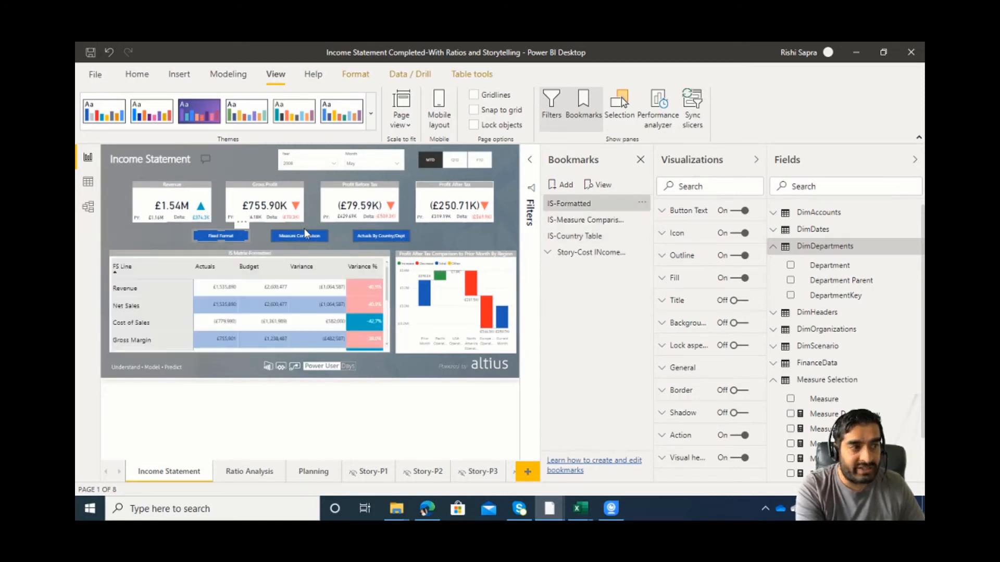
Cycle through the IS-Measure Comparison and IS-Country Table bookmarks, returning to IS-Formatted, to compare the matrix views.
{"action": "left_click", "coordinate": [608, 224]}
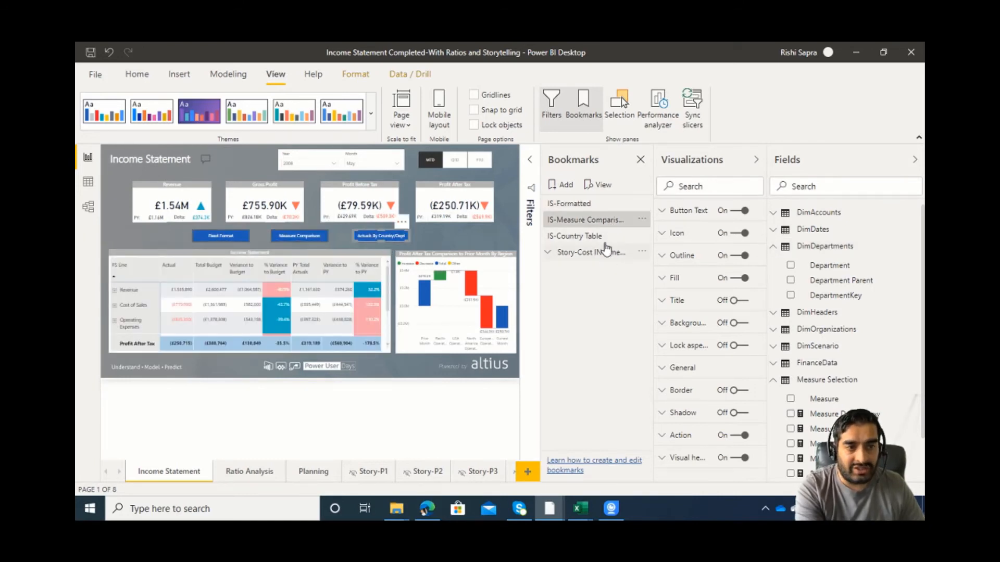
{"action": "left_click", "coordinate": [605, 238]}
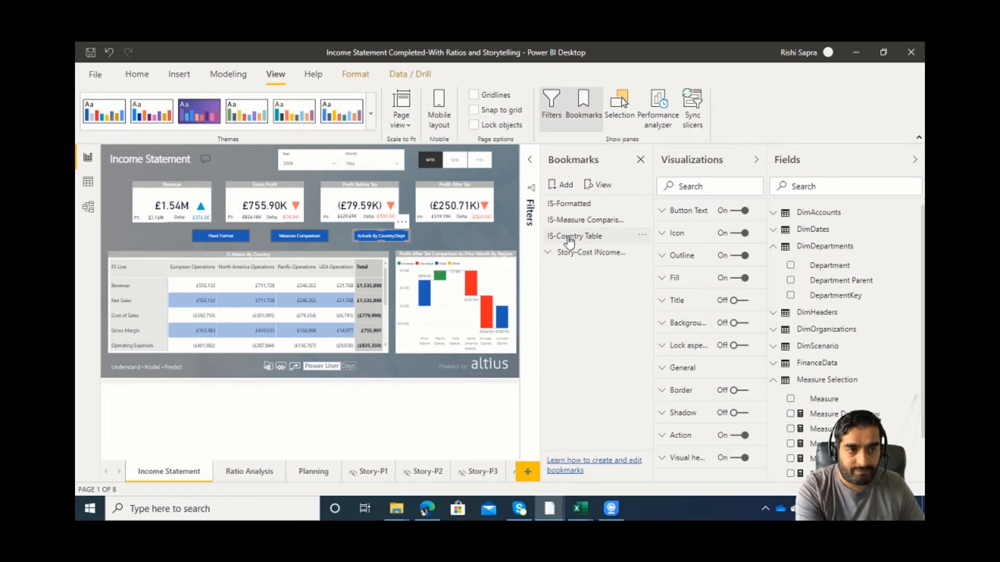
{"action": "left_click", "coordinate": [567, 220]}
{"action": "left_click", "coordinate": [567, 205]}
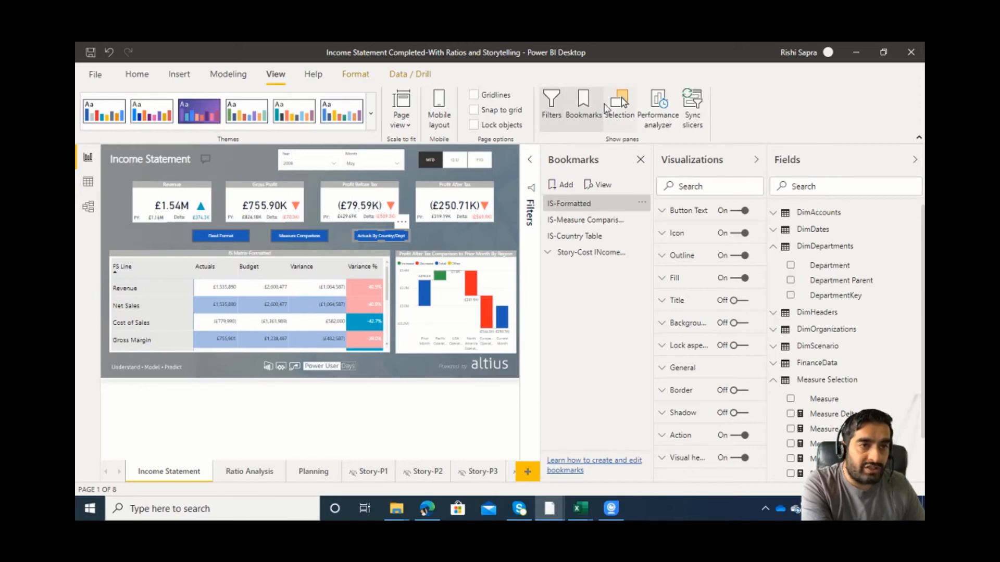
Show the list of page objects beside the bookmarks, and collapse the Fields and Visualizations areas to enlarge the report.
{"action": "left_click", "coordinate": [620, 107]}
{"action": "left_click", "coordinate": [914, 160]}
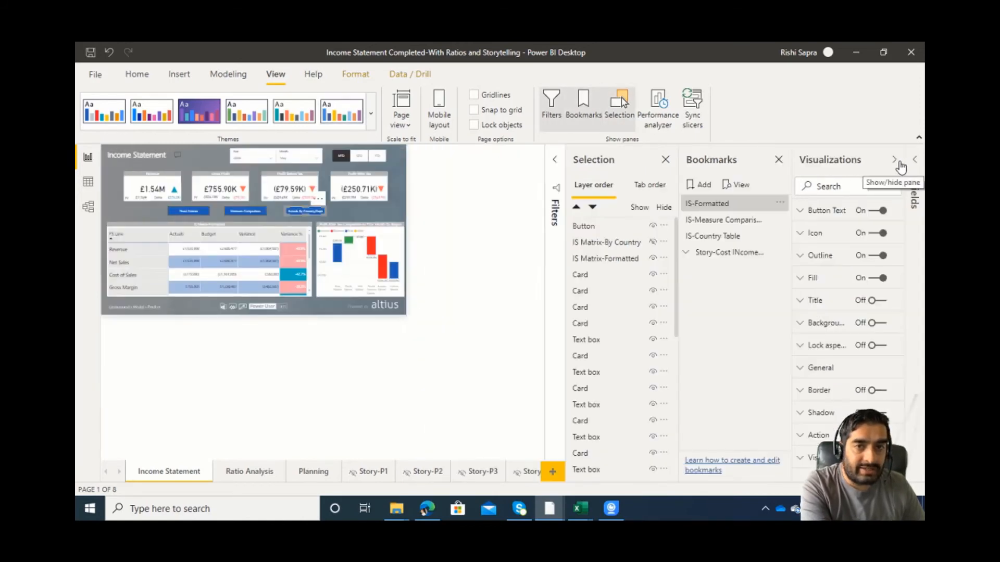
{"action": "left_click", "coordinate": [895, 161]}
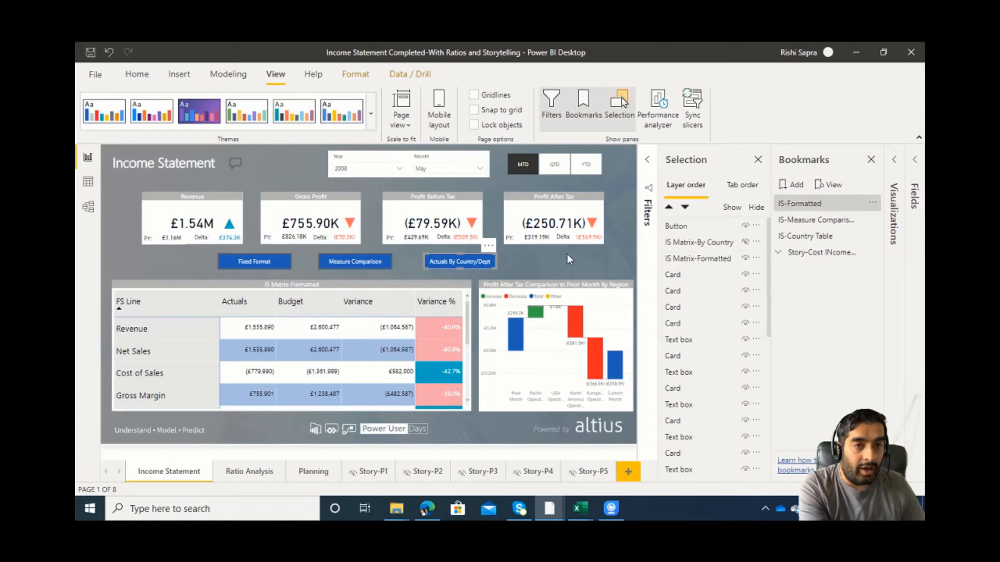
Apply the IS-Measure Comparison bookmark and the IS-Country Table bookmark to compare which matrix each one shows.
{"action": "left_click", "coordinate": [818, 220]}
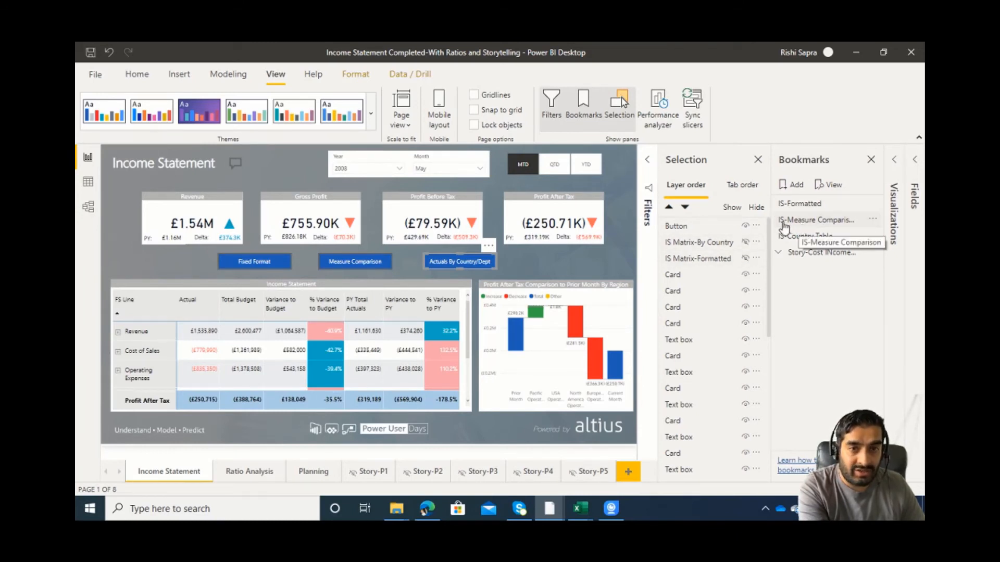
{"action": "left_click", "coordinate": [784, 225]}
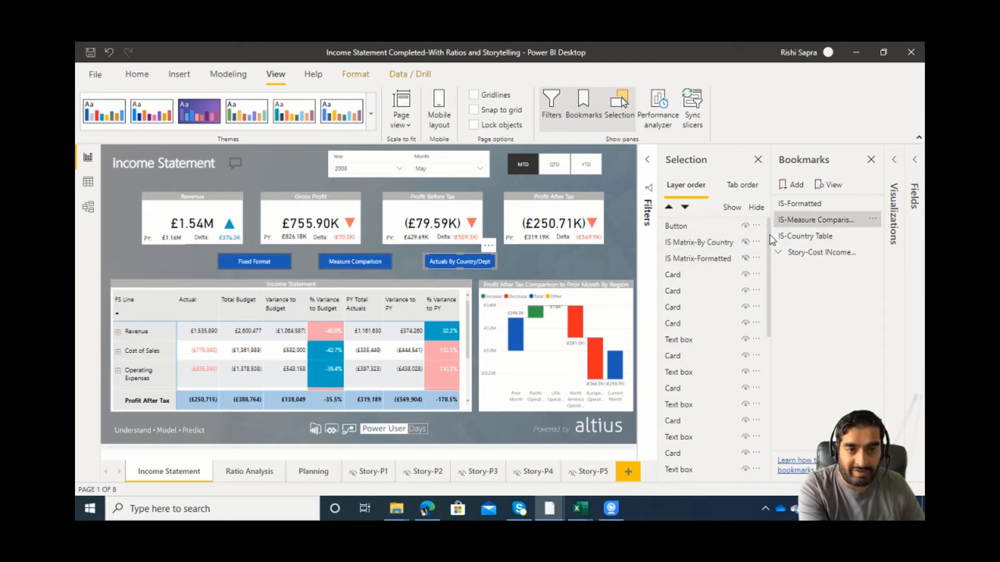
{"action": "left_click", "coordinate": [797, 237]}
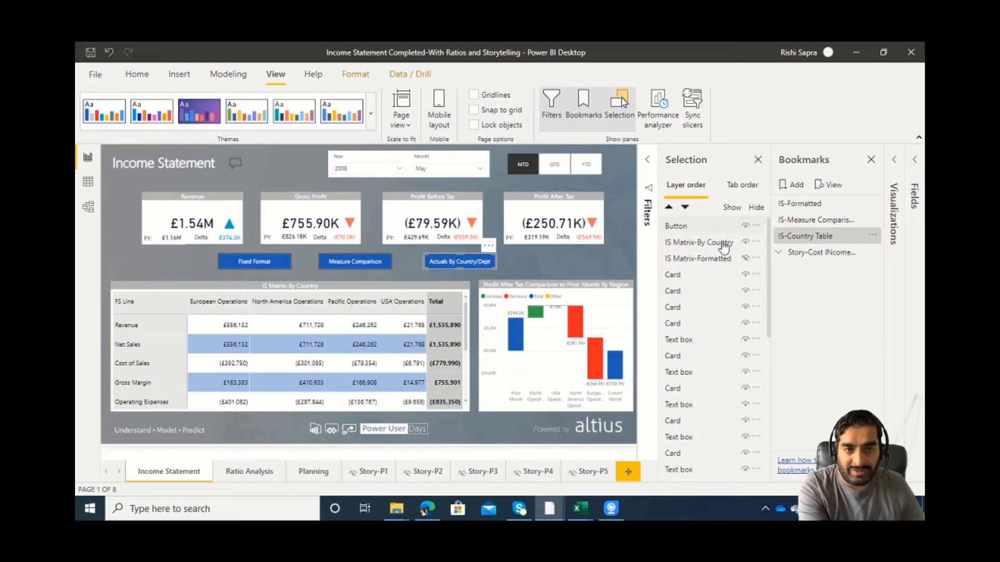